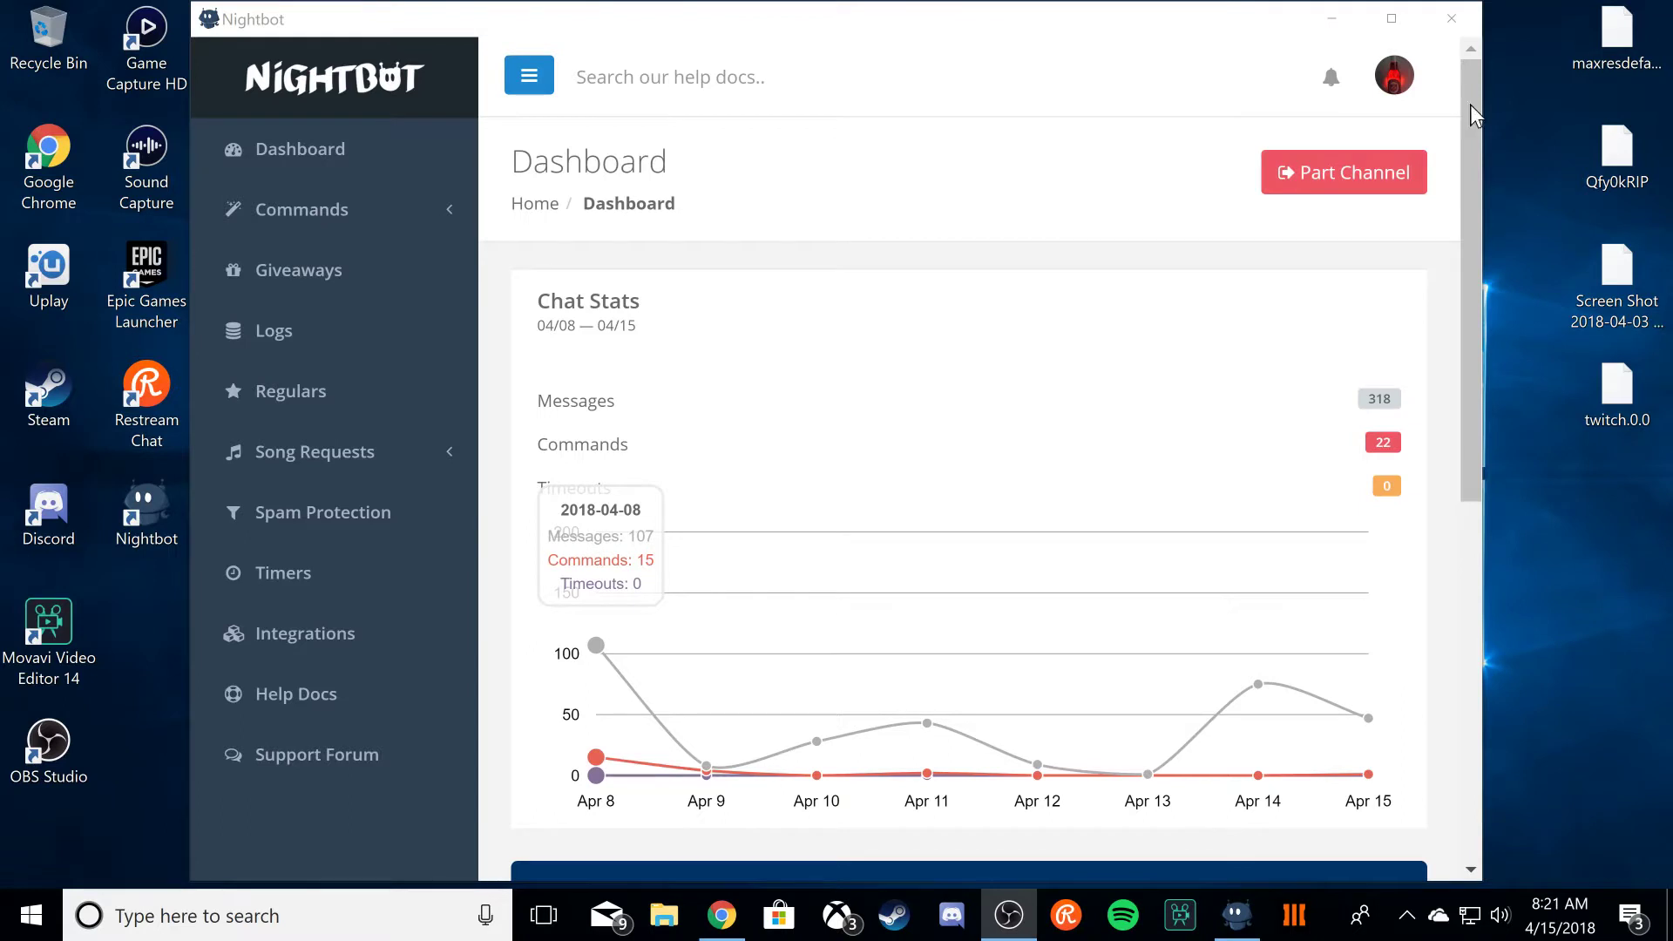
Step: Reposition the Nightbot window and glance at the account and managed channel options
{"action": "left_click", "coordinate": [661, 39]}
{"action": "left_click_drag", "start_coordinate": [662, 39], "coordinate": [676, 37]}
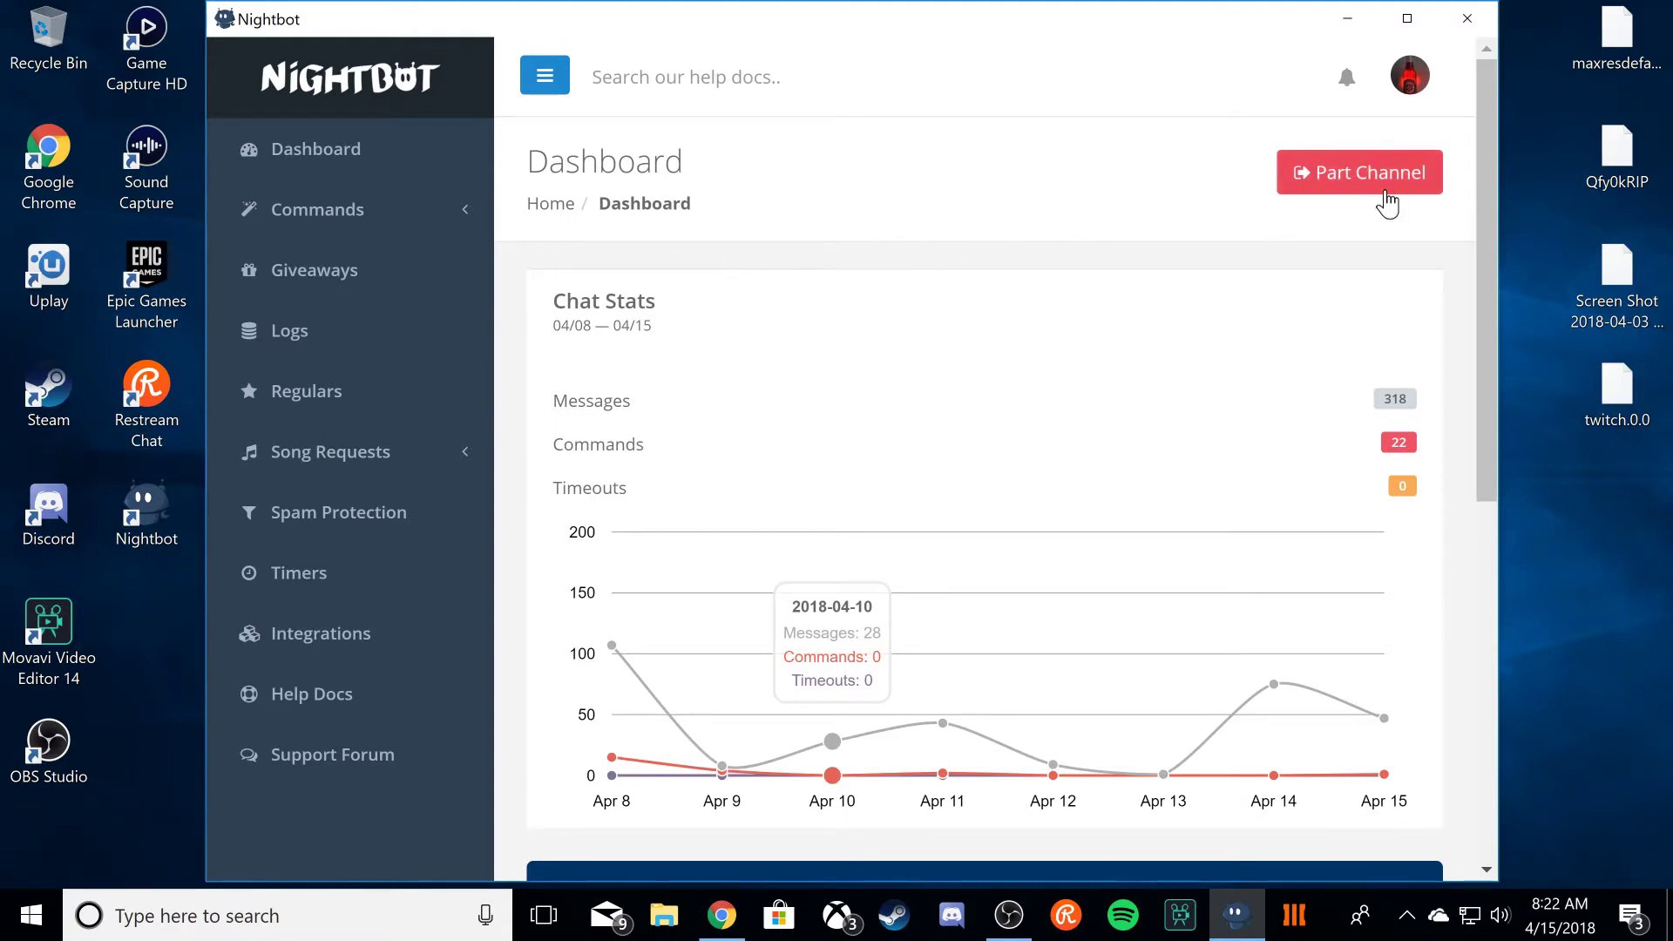
{"action": "mouse_move", "coordinate": [592, 28]}
{"action": "left_mouse_down"}
{"action": "mouse_move", "coordinate": [683, 52]}
{"action": "mouse_move", "coordinate": [591, 31]}
{"action": "left_mouse_up"}
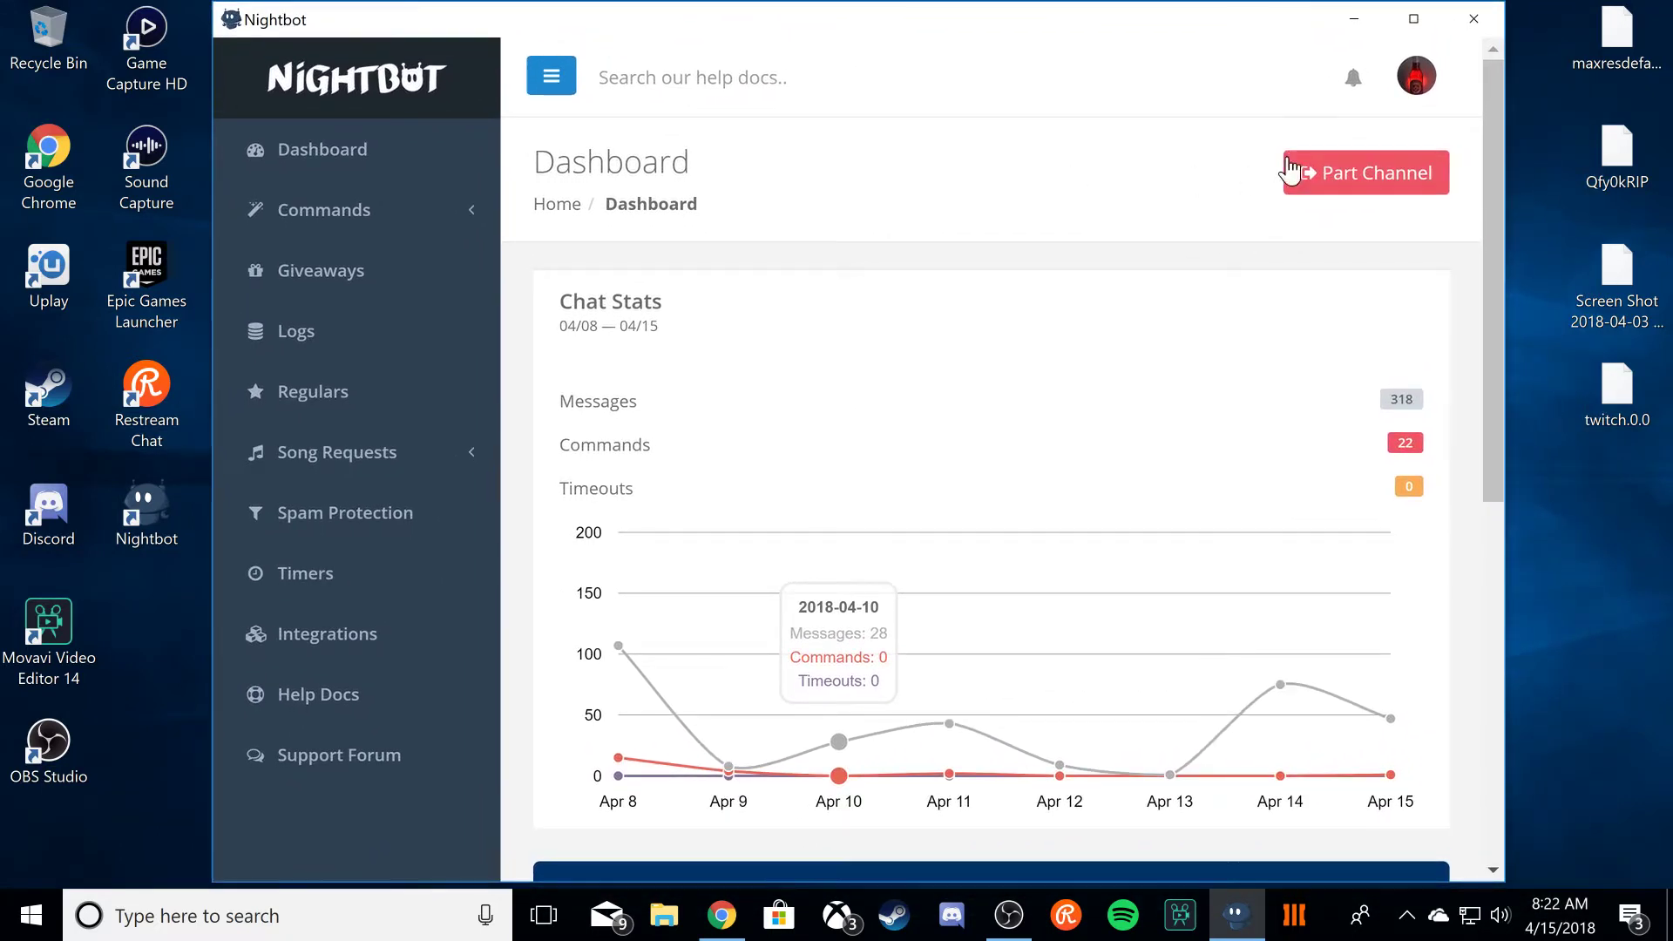
{"action": "left_click", "coordinate": [1406, 87]}
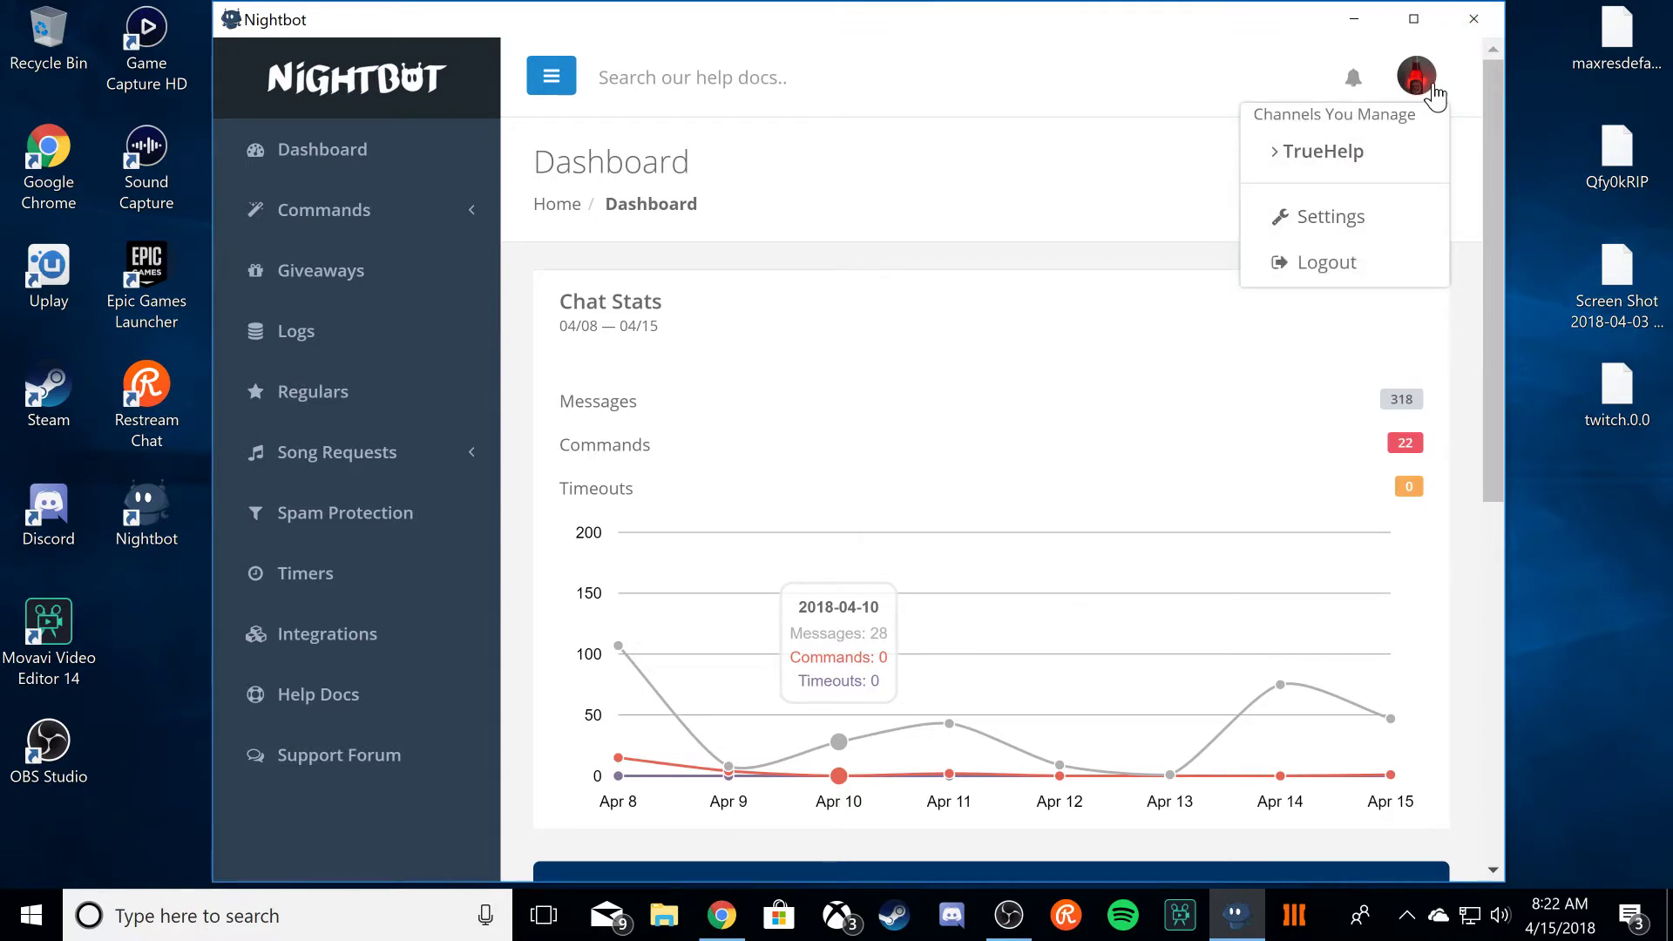
{"action": "left_click", "coordinate": [1420, 83]}
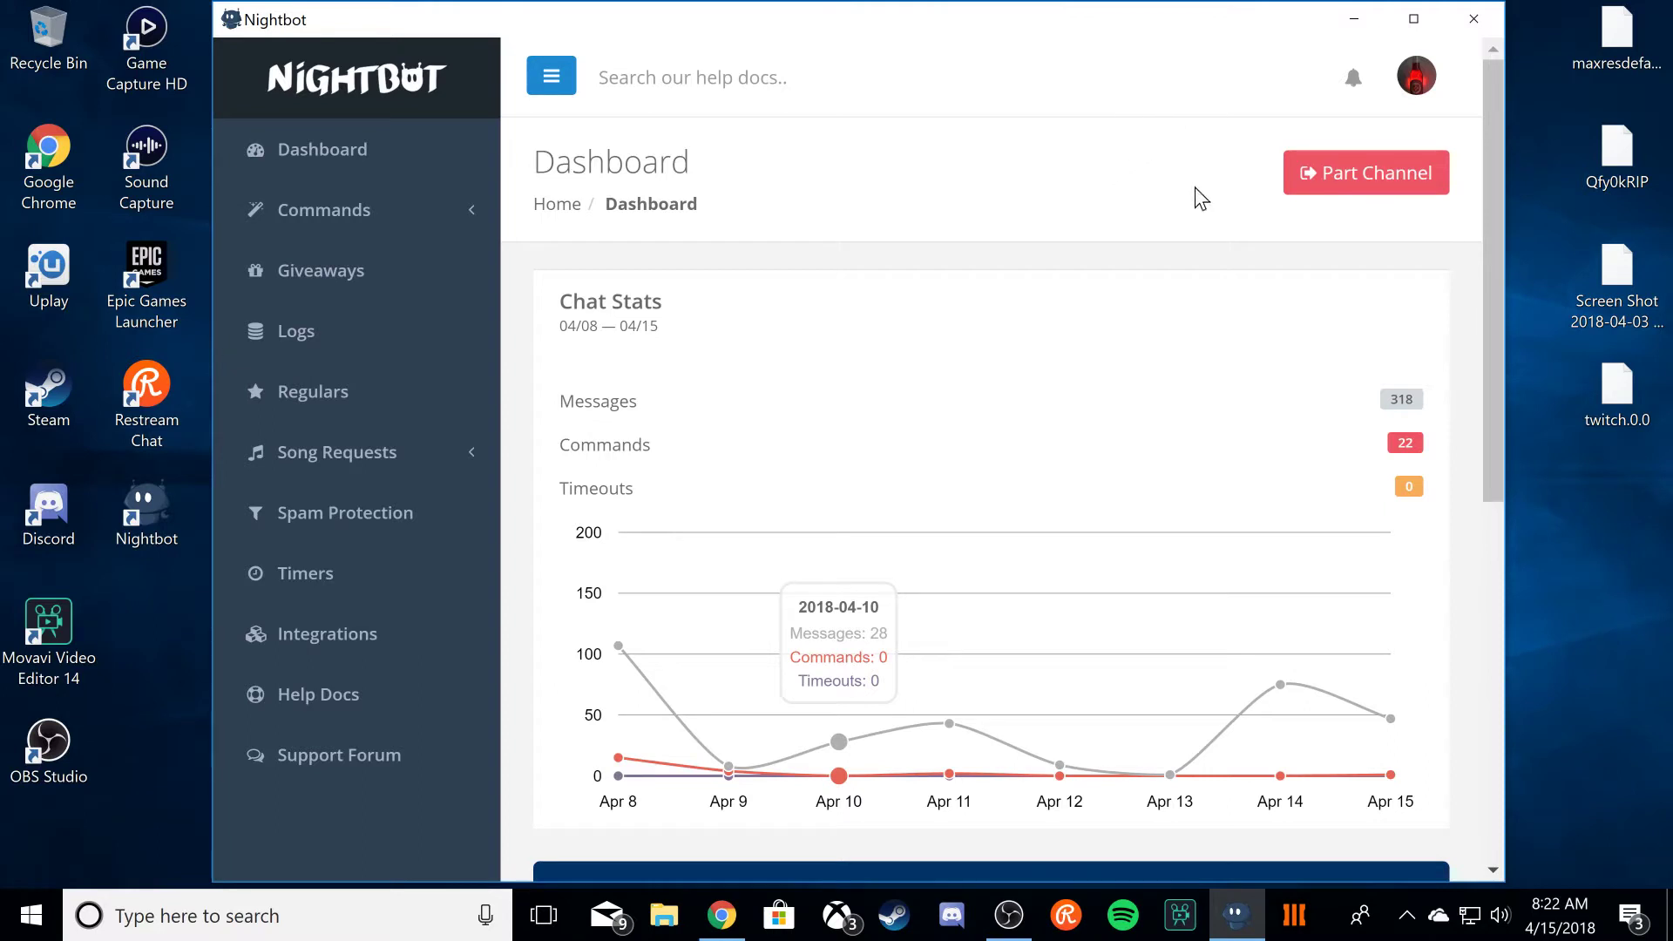
Step: Part Nightbot from the channel, rejoin it, and close the joining instructions dialog
{"action": "left_click", "coordinate": [1375, 178]}
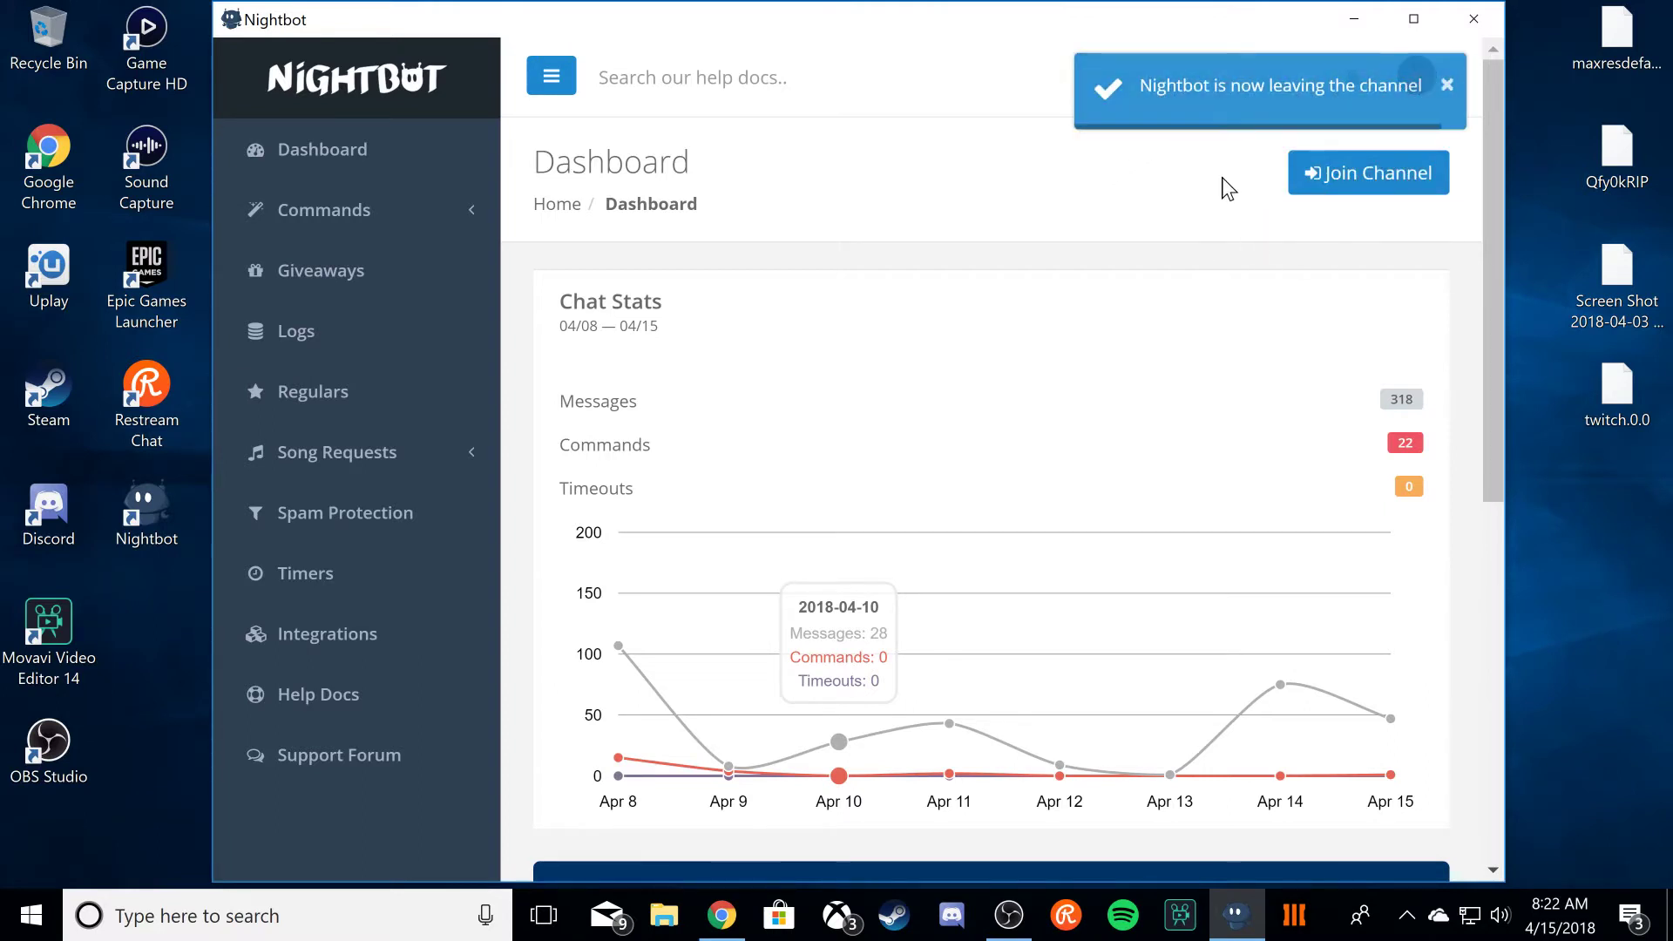
{"action": "left_click", "coordinate": [1446, 84]}
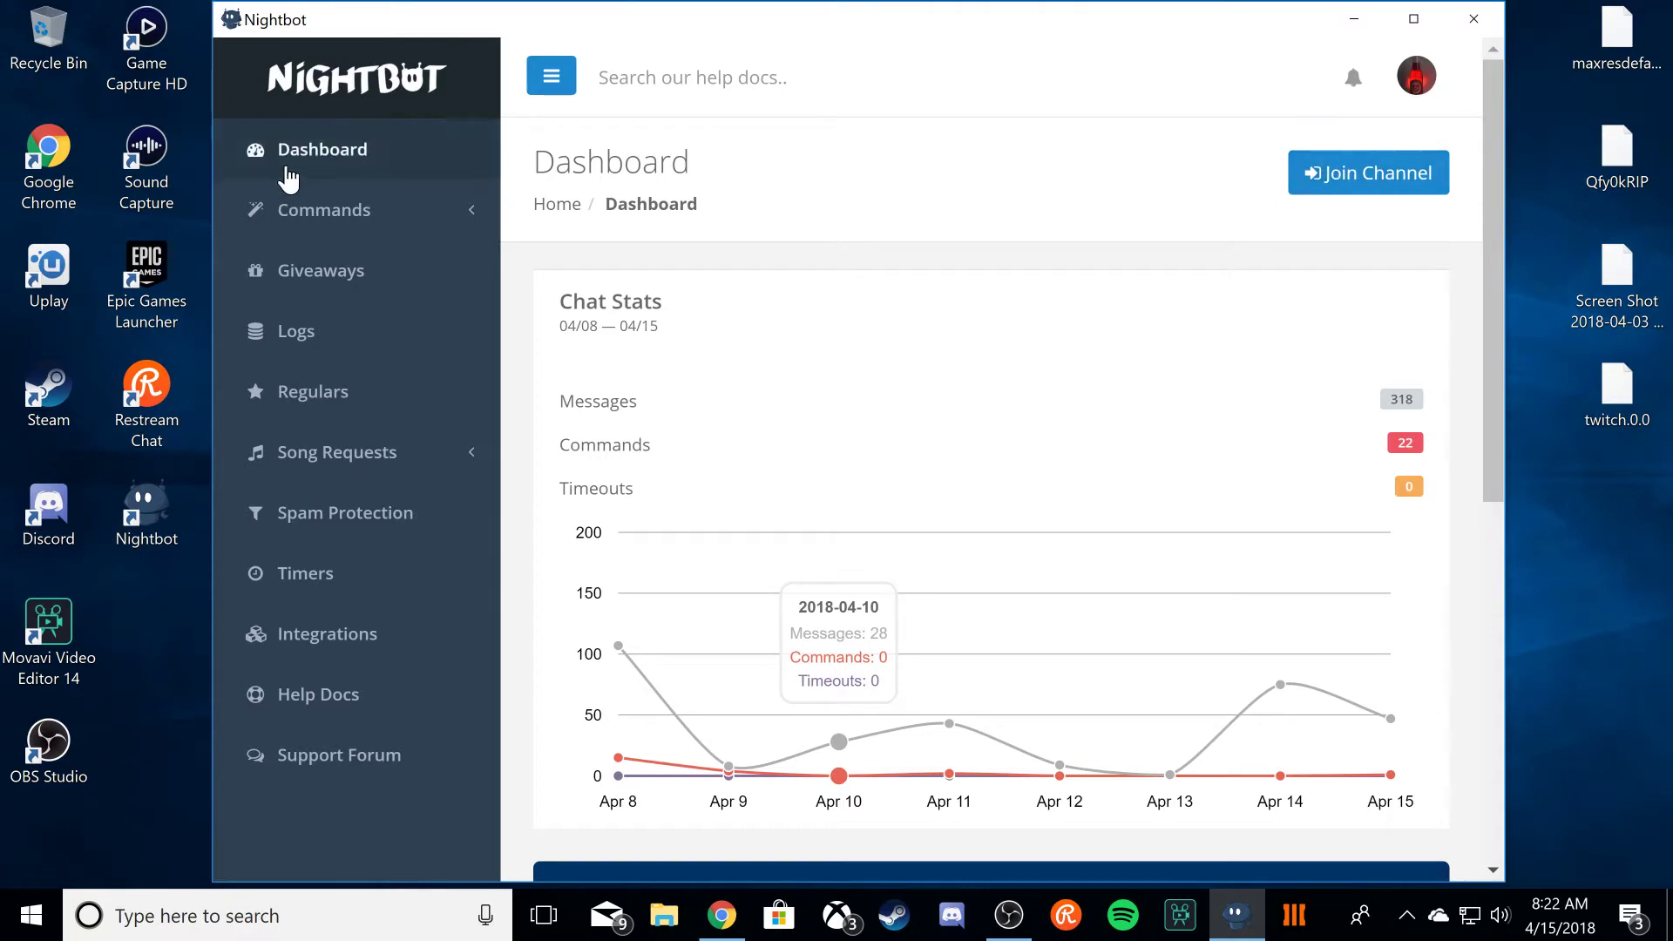
{"action": "left_click", "coordinate": [1338, 174]}
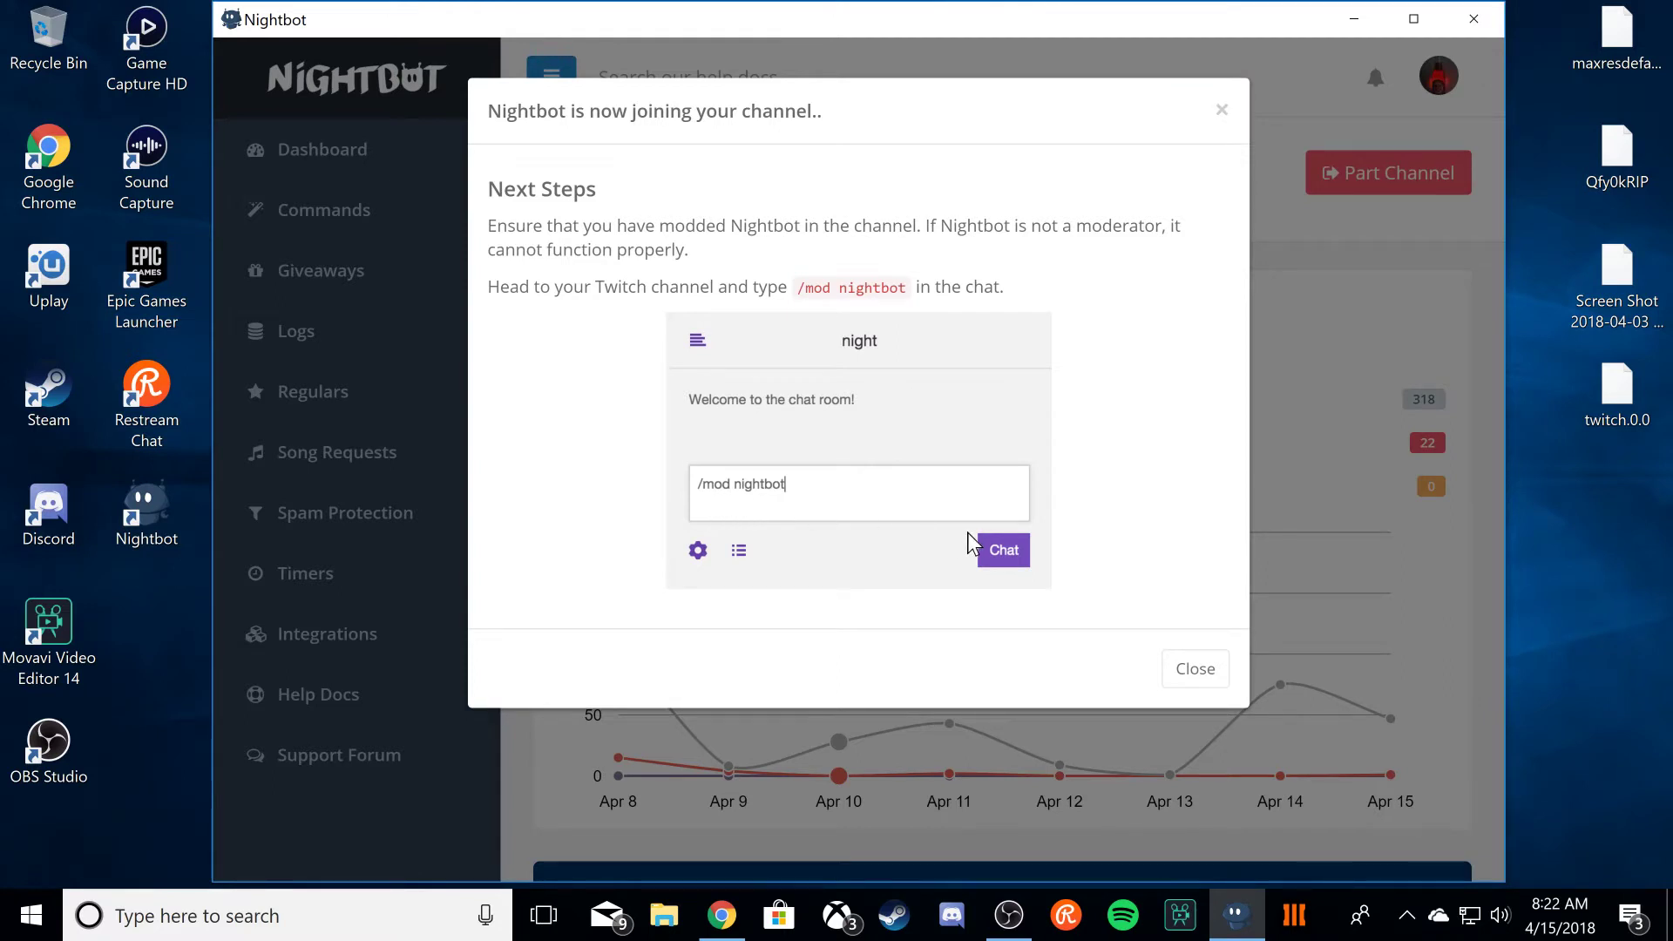
{"action": "left_click", "coordinate": [1219, 111]}
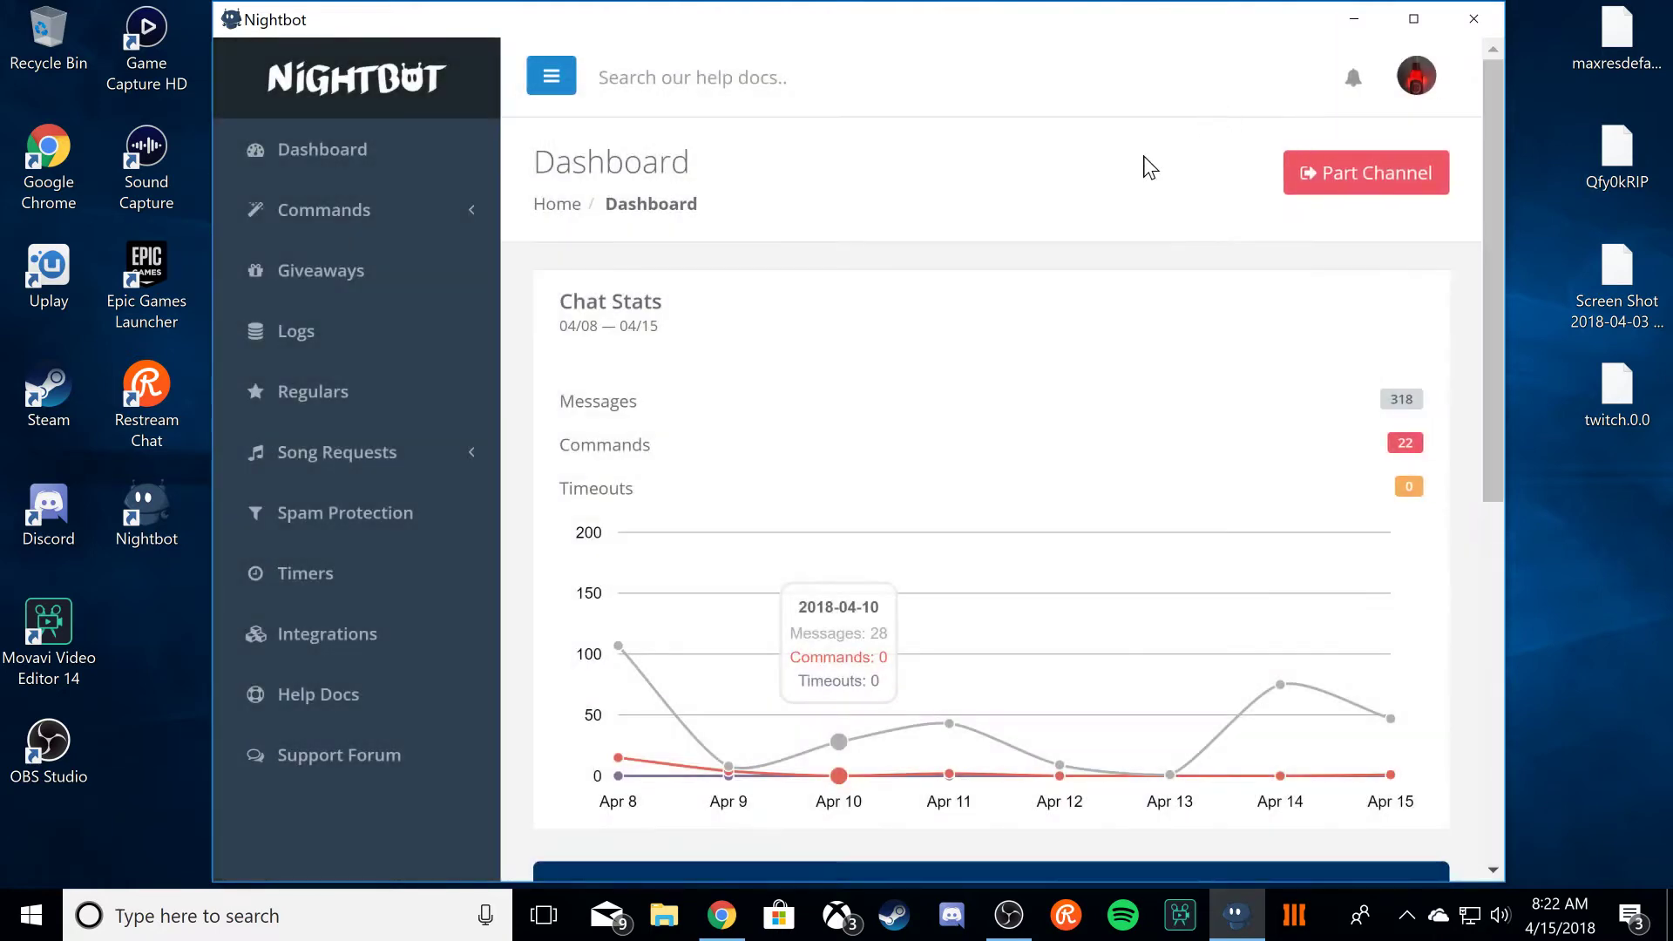
{"action": "scroll", "coordinate": [929, 310], "scroll_direction": "down", "scroll_amount": 8}
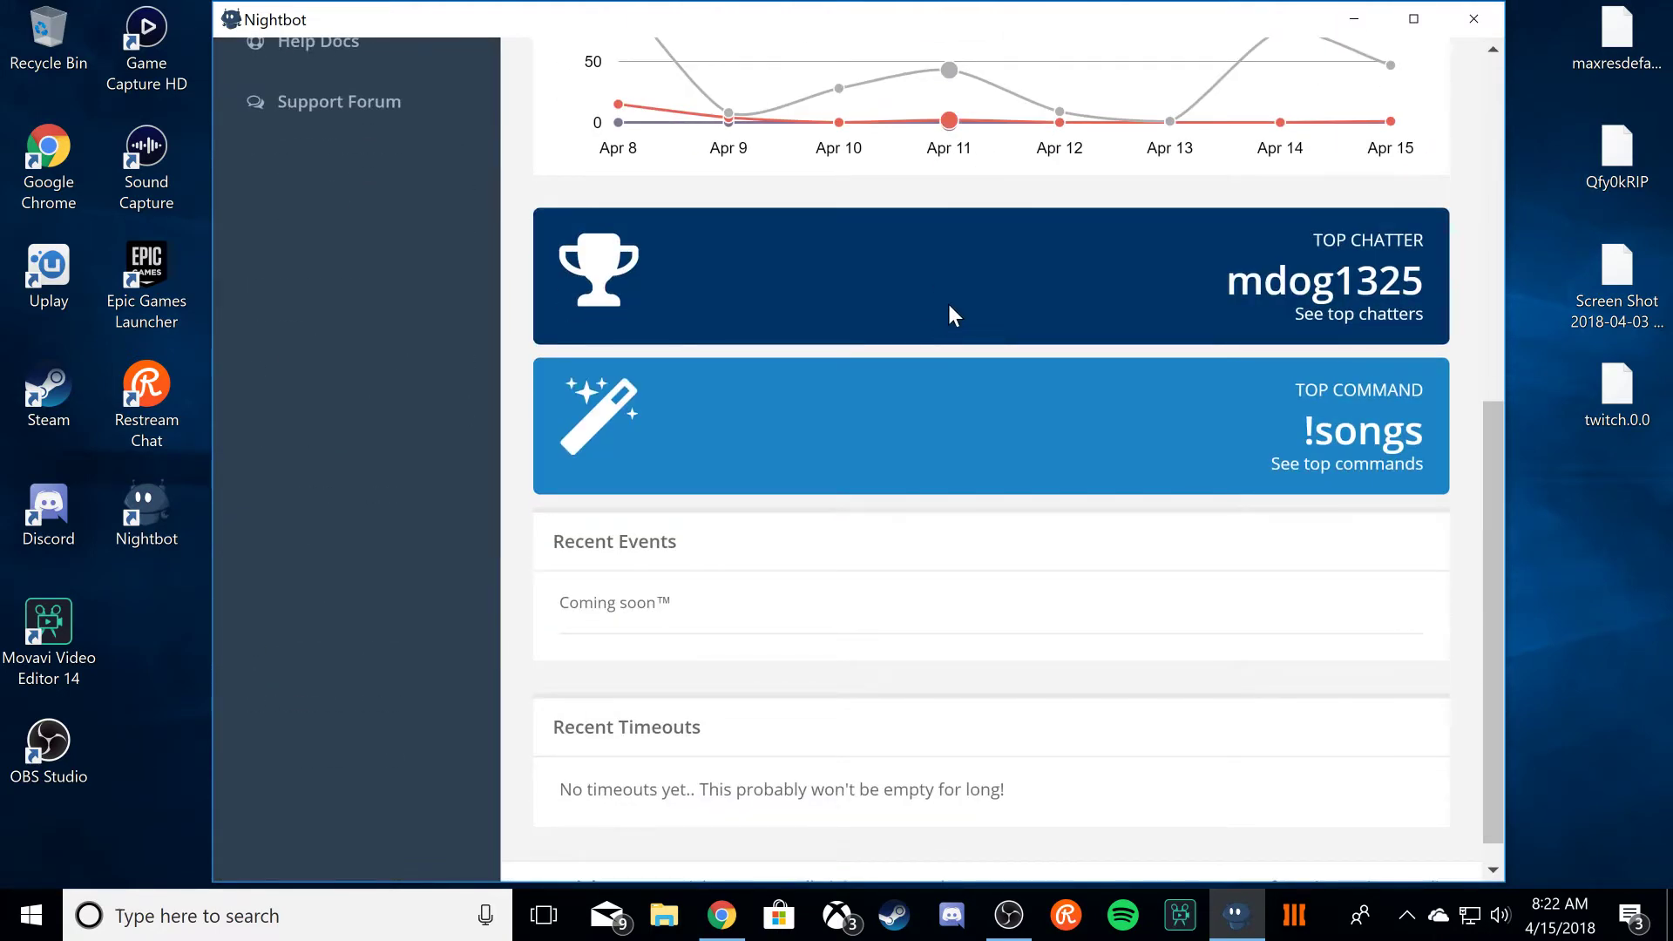
{"action": "scroll", "coordinate": [947, 305], "scroll_direction": "up", "scroll_amount": 10}
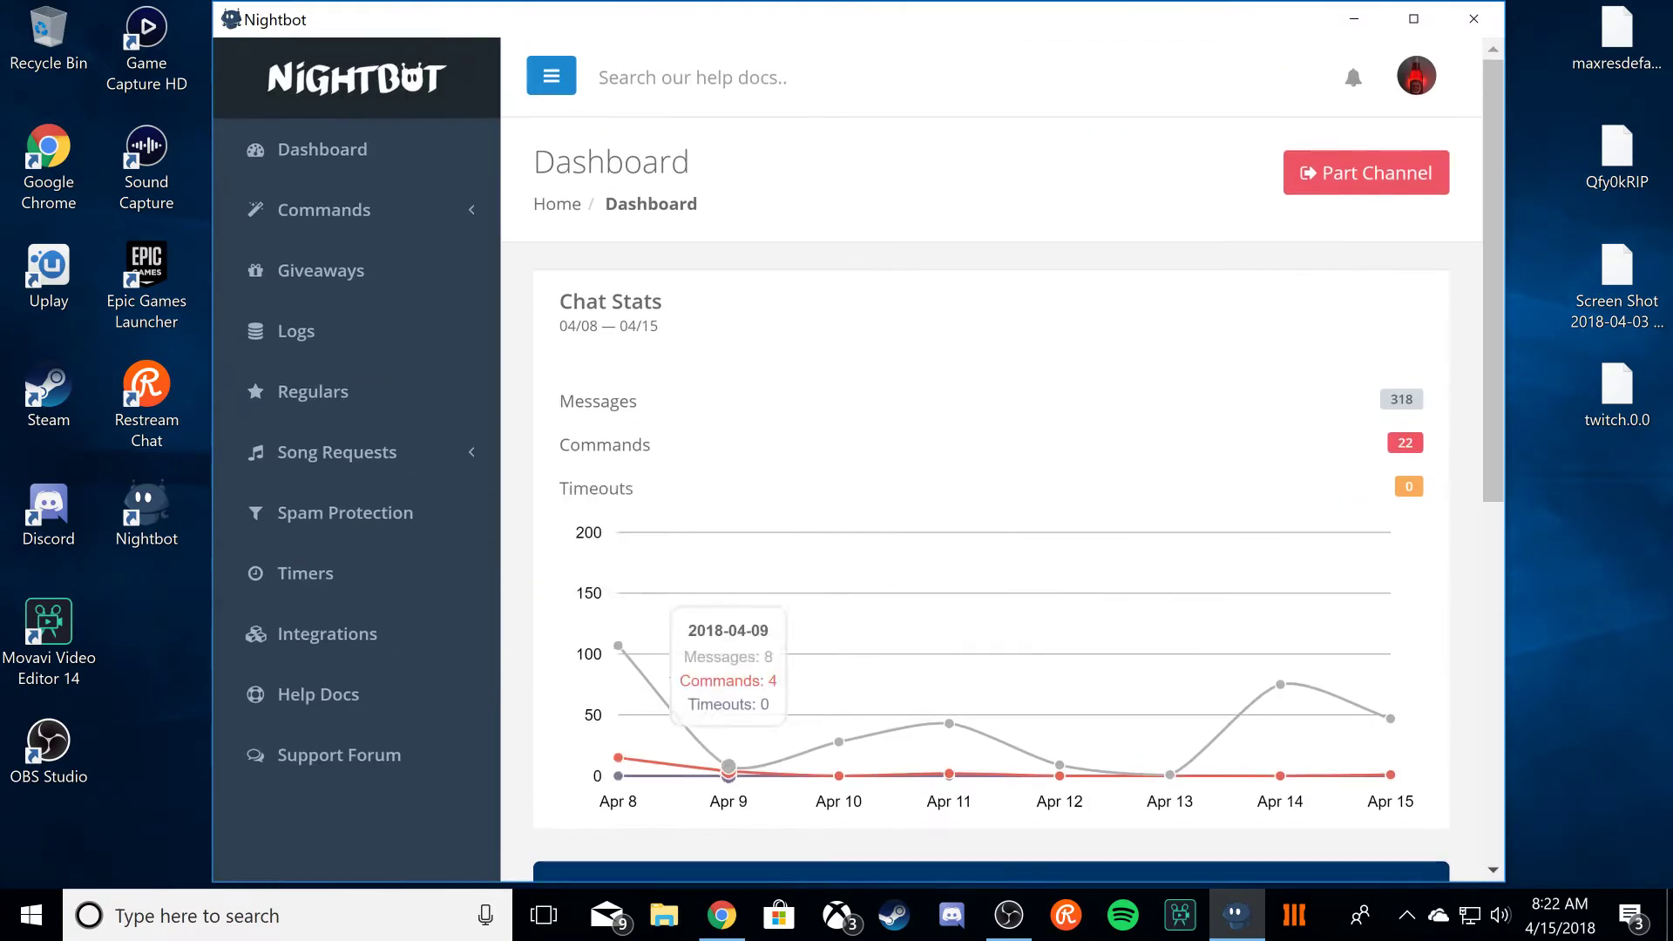
{"action": "scroll", "coordinate": [972, 442], "scroll_direction": "down", "scroll_amount": 8}
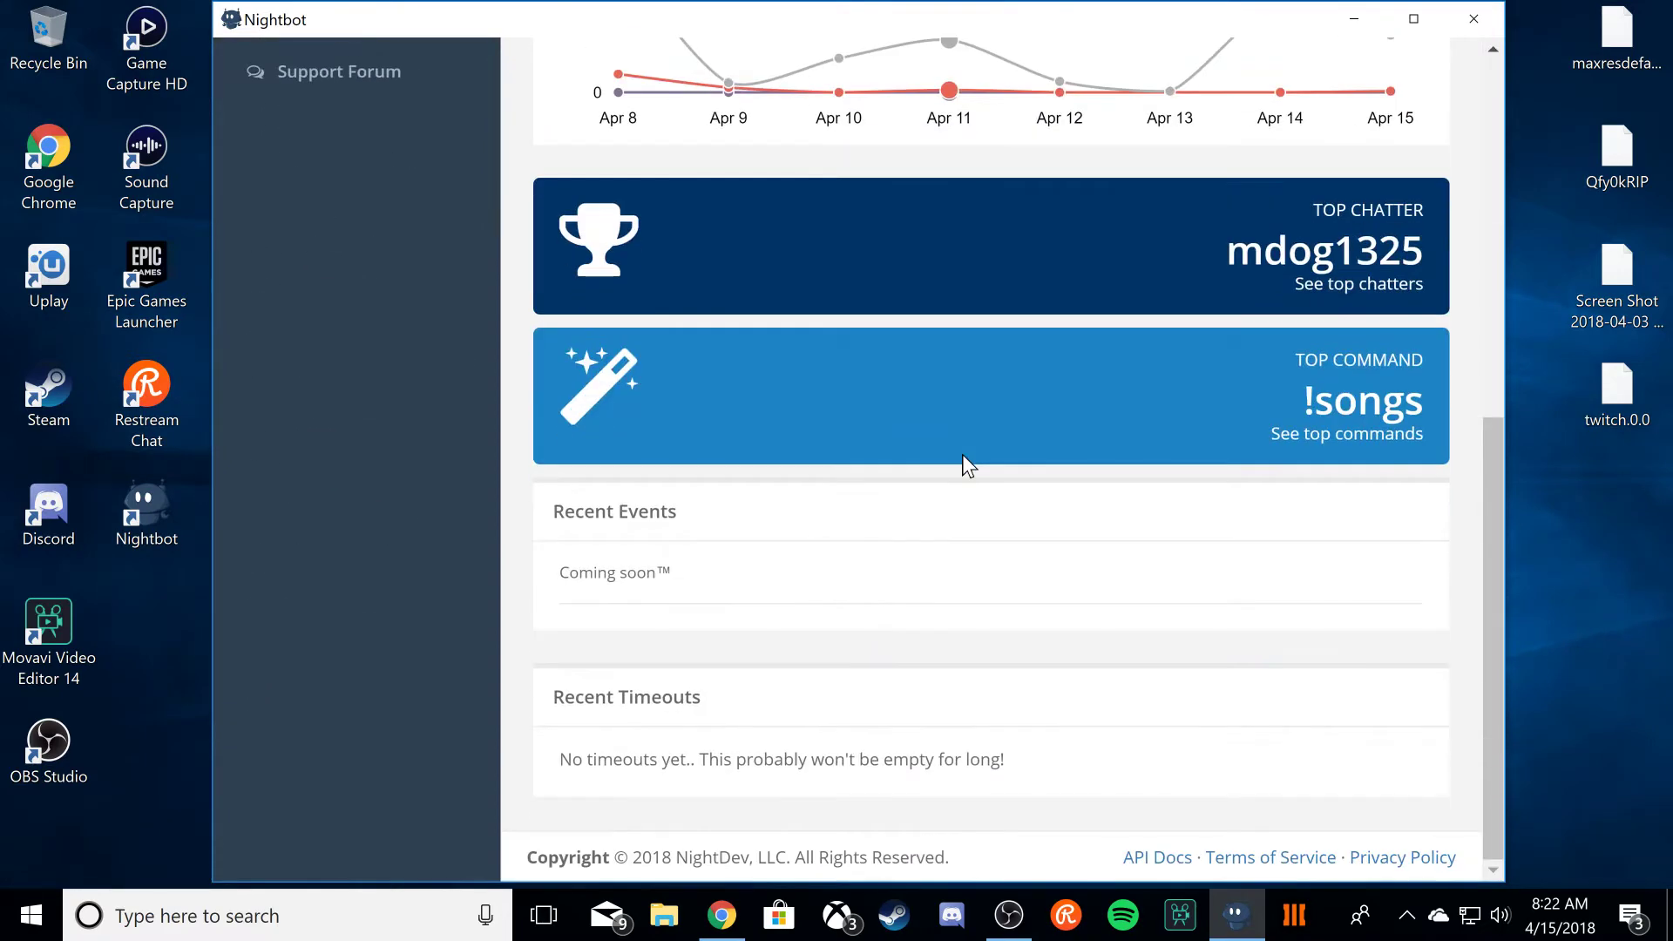
{"action": "scroll", "coordinate": [967, 467], "scroll_direction": "up", "scroll_amount": 10}
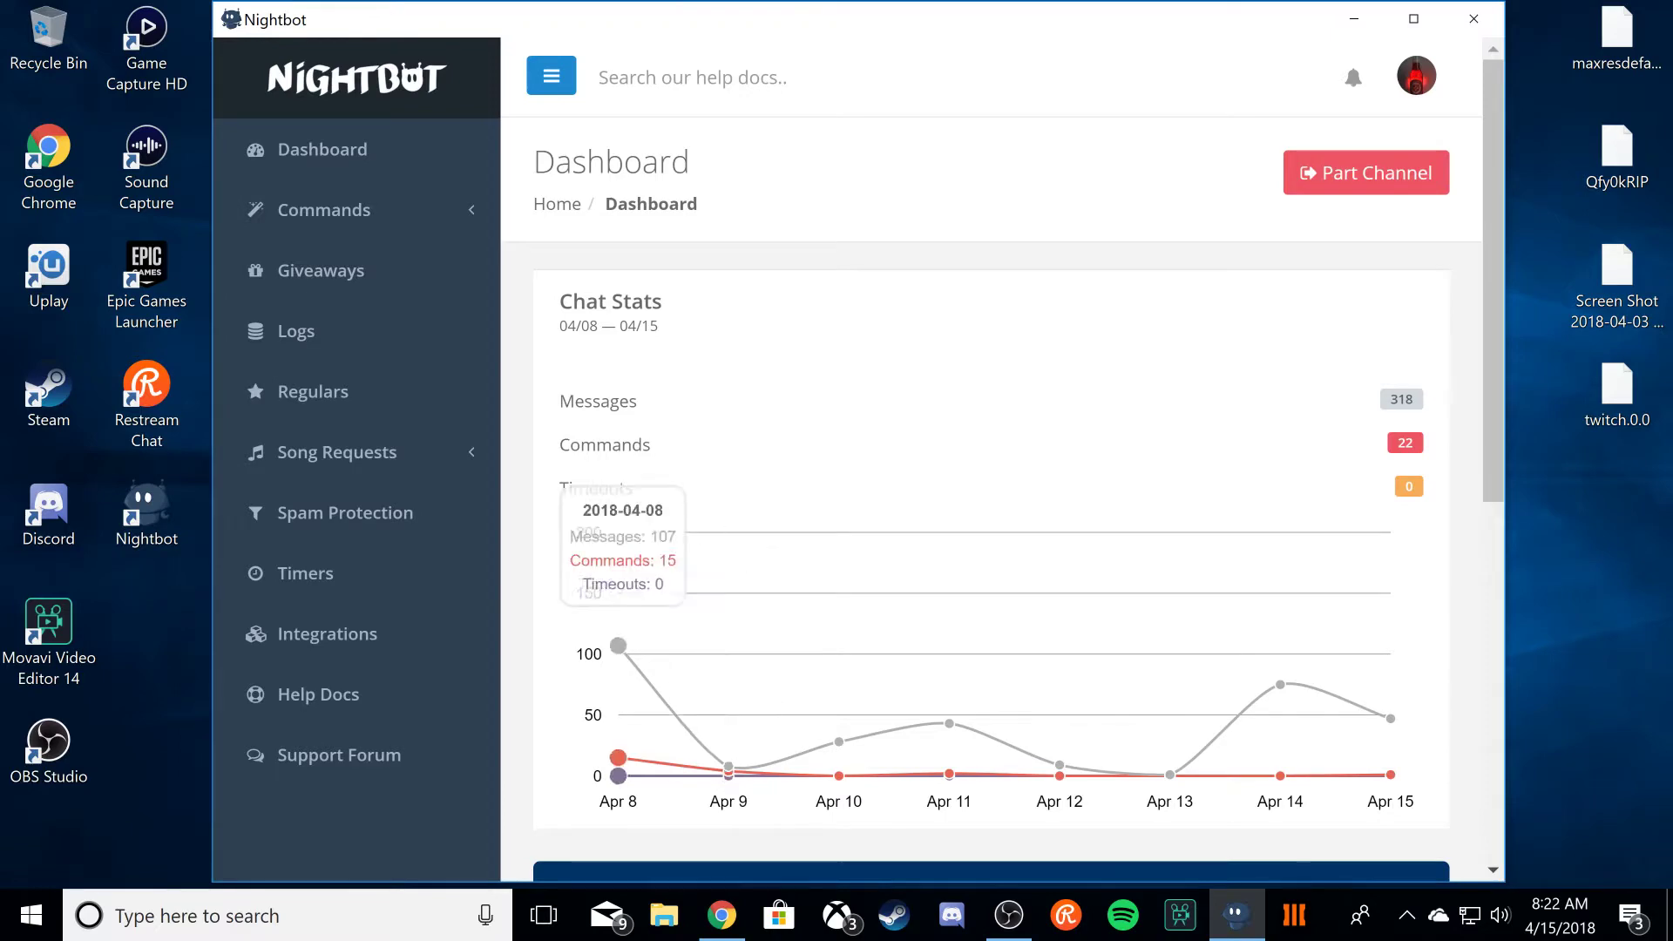
{"action": "scroll", "coordinate": [791, 813], "scroll_direction": "down", "scroll_amount": 6}
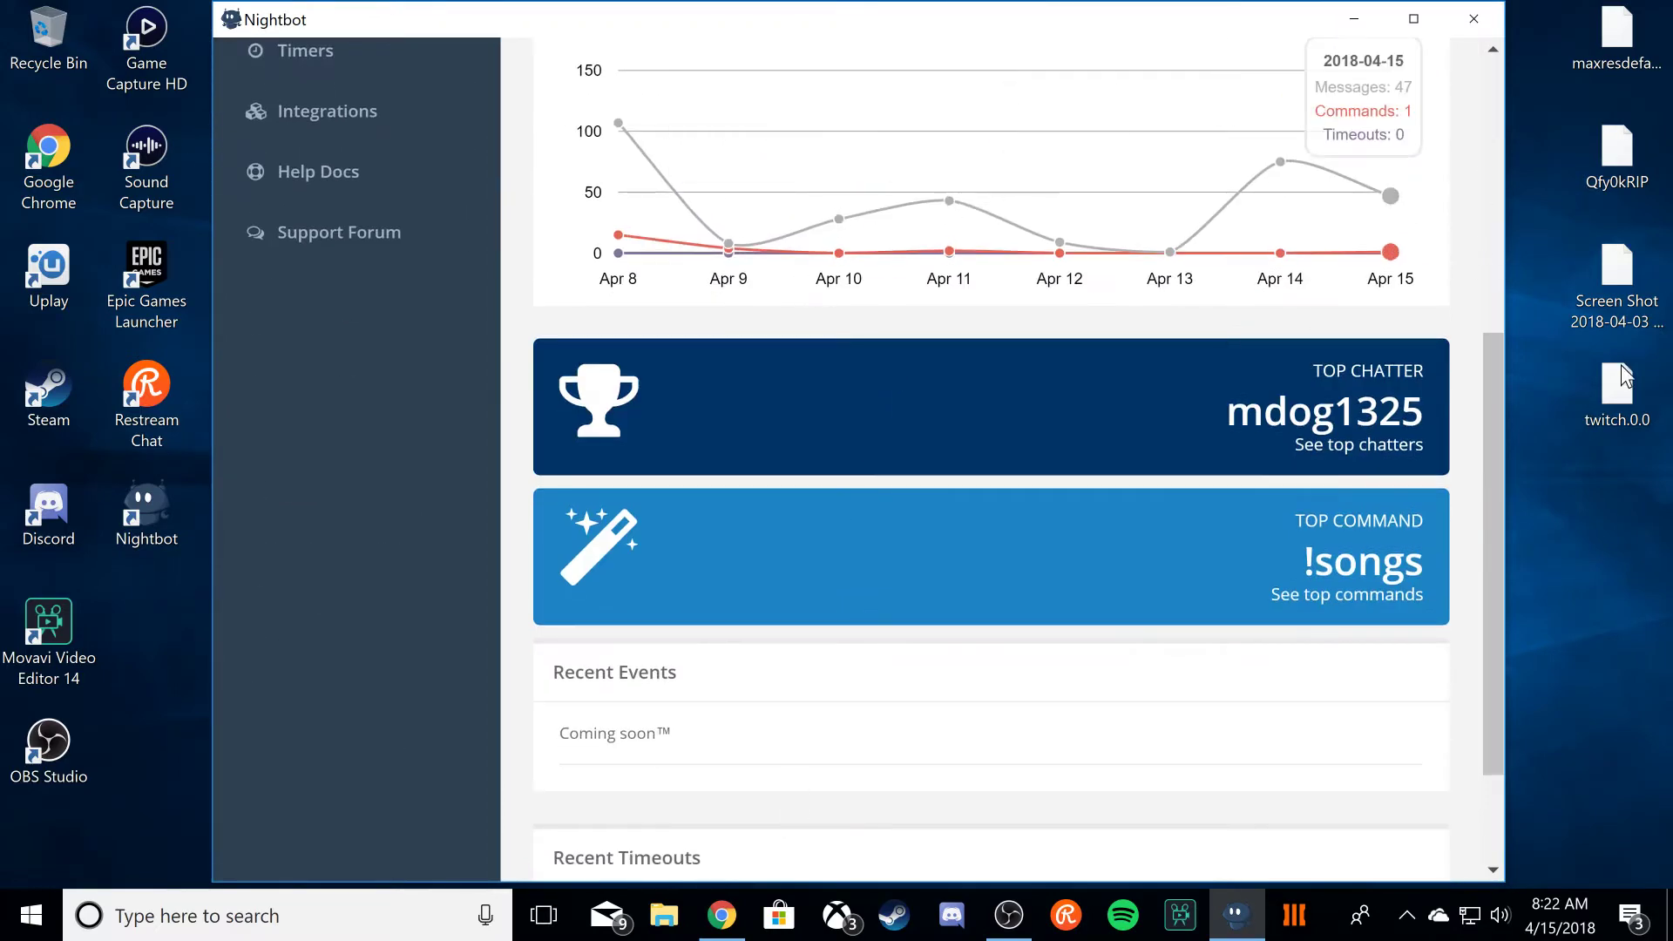
{"action": "scroll", "coordinate": [803, 824], "scroll_direction": "down", "scroll_amount": 2}
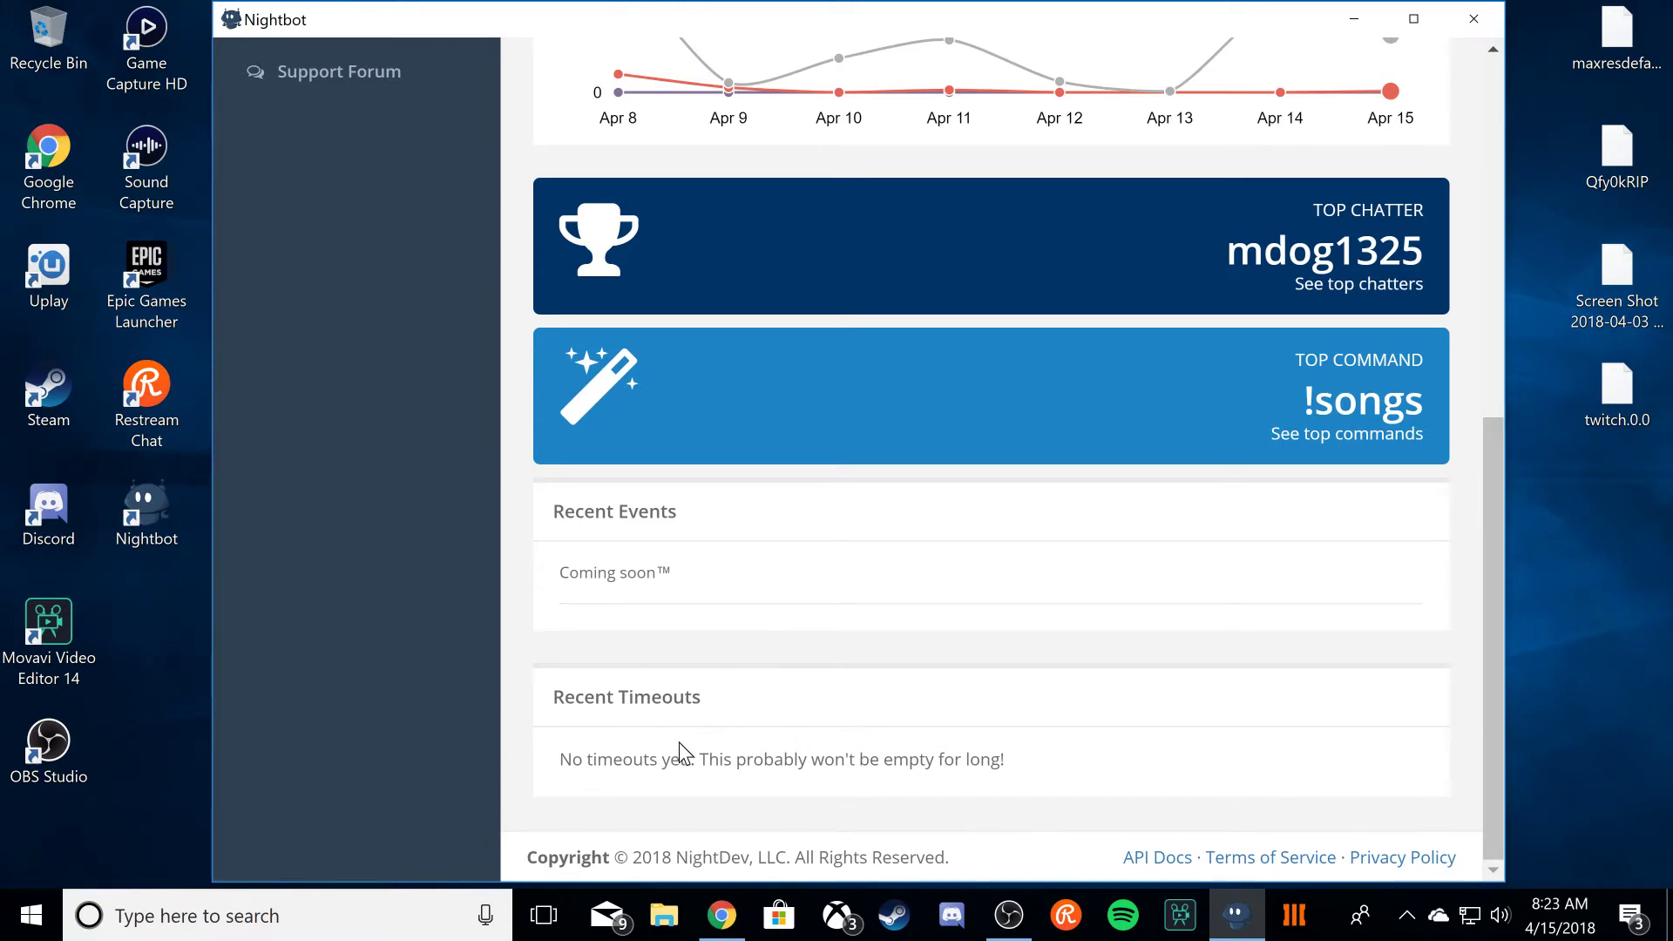
{"action": "scroll", "coordinate": [683, 754], "scroll_direction": "up", "scroll_amount": 10}
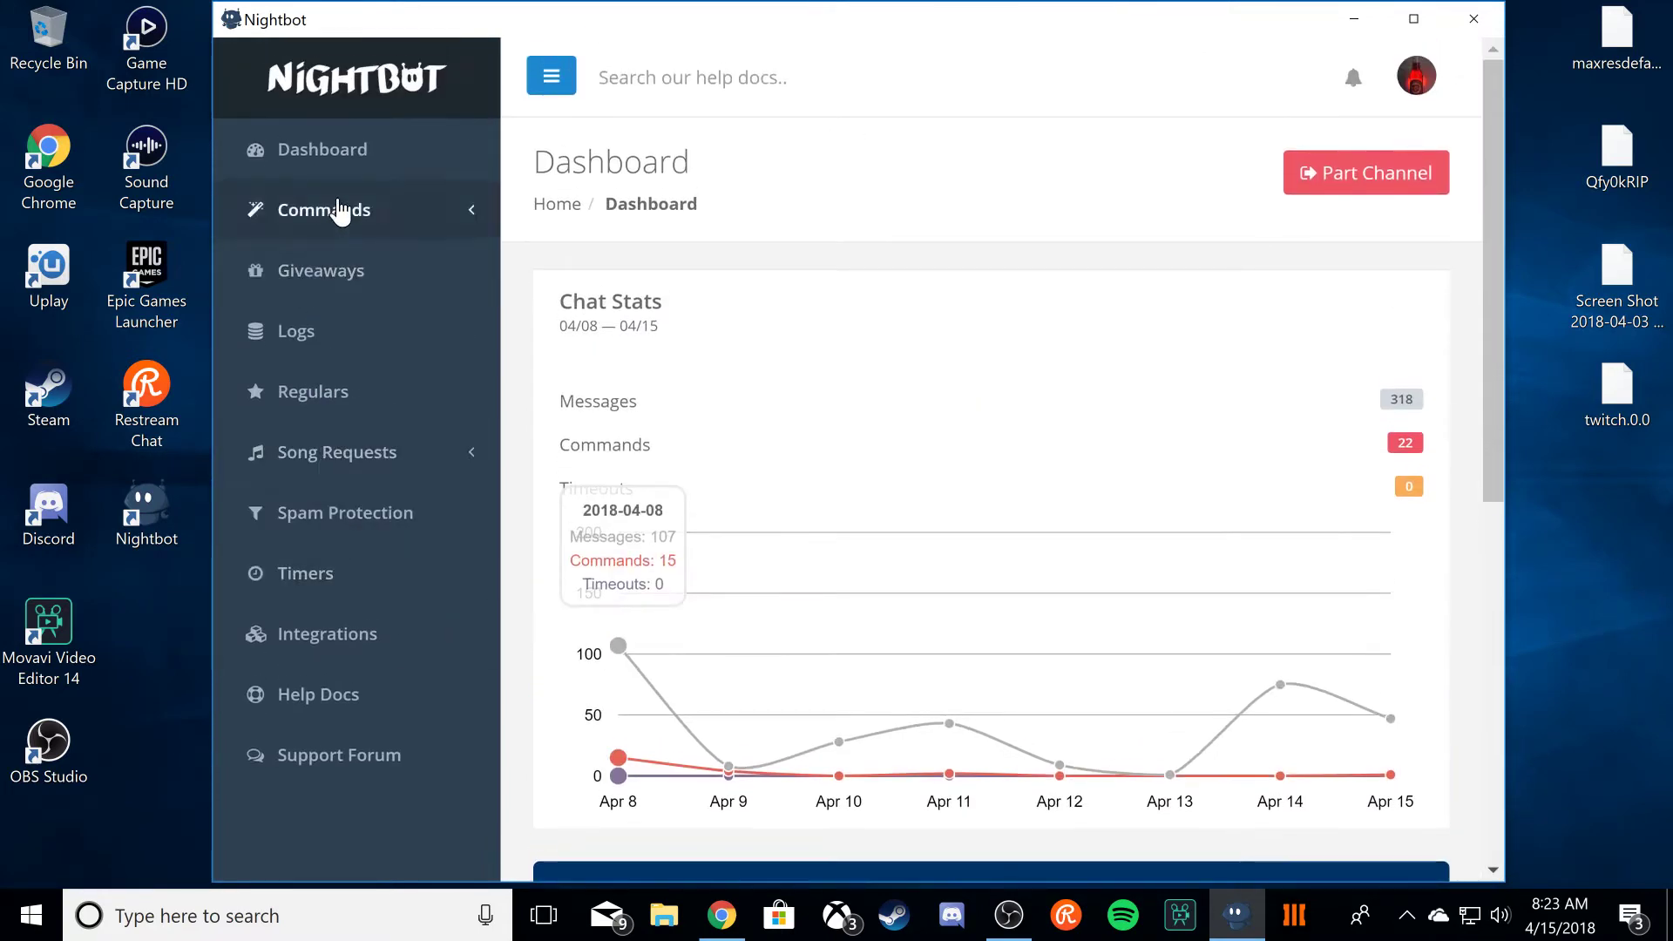
Step: Expand Commands and look through the custom channel commands list
{"action": "left_click", "coordinate": [335, 214]}
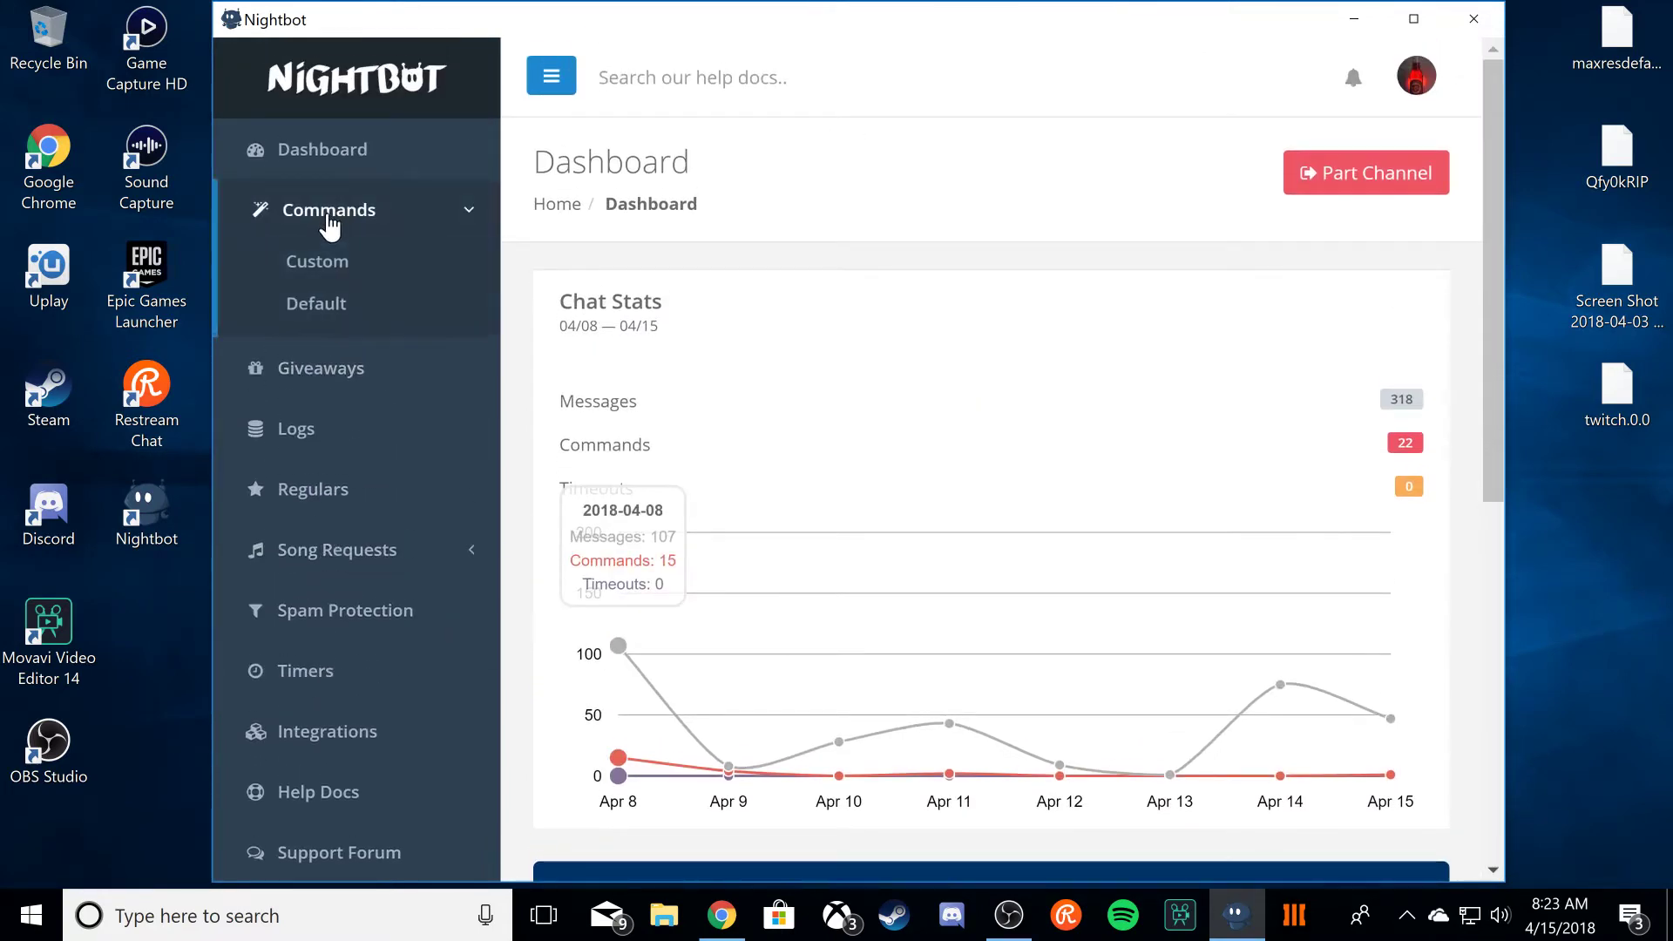
{"action": "left_click", "coordinate": [319, 262]}
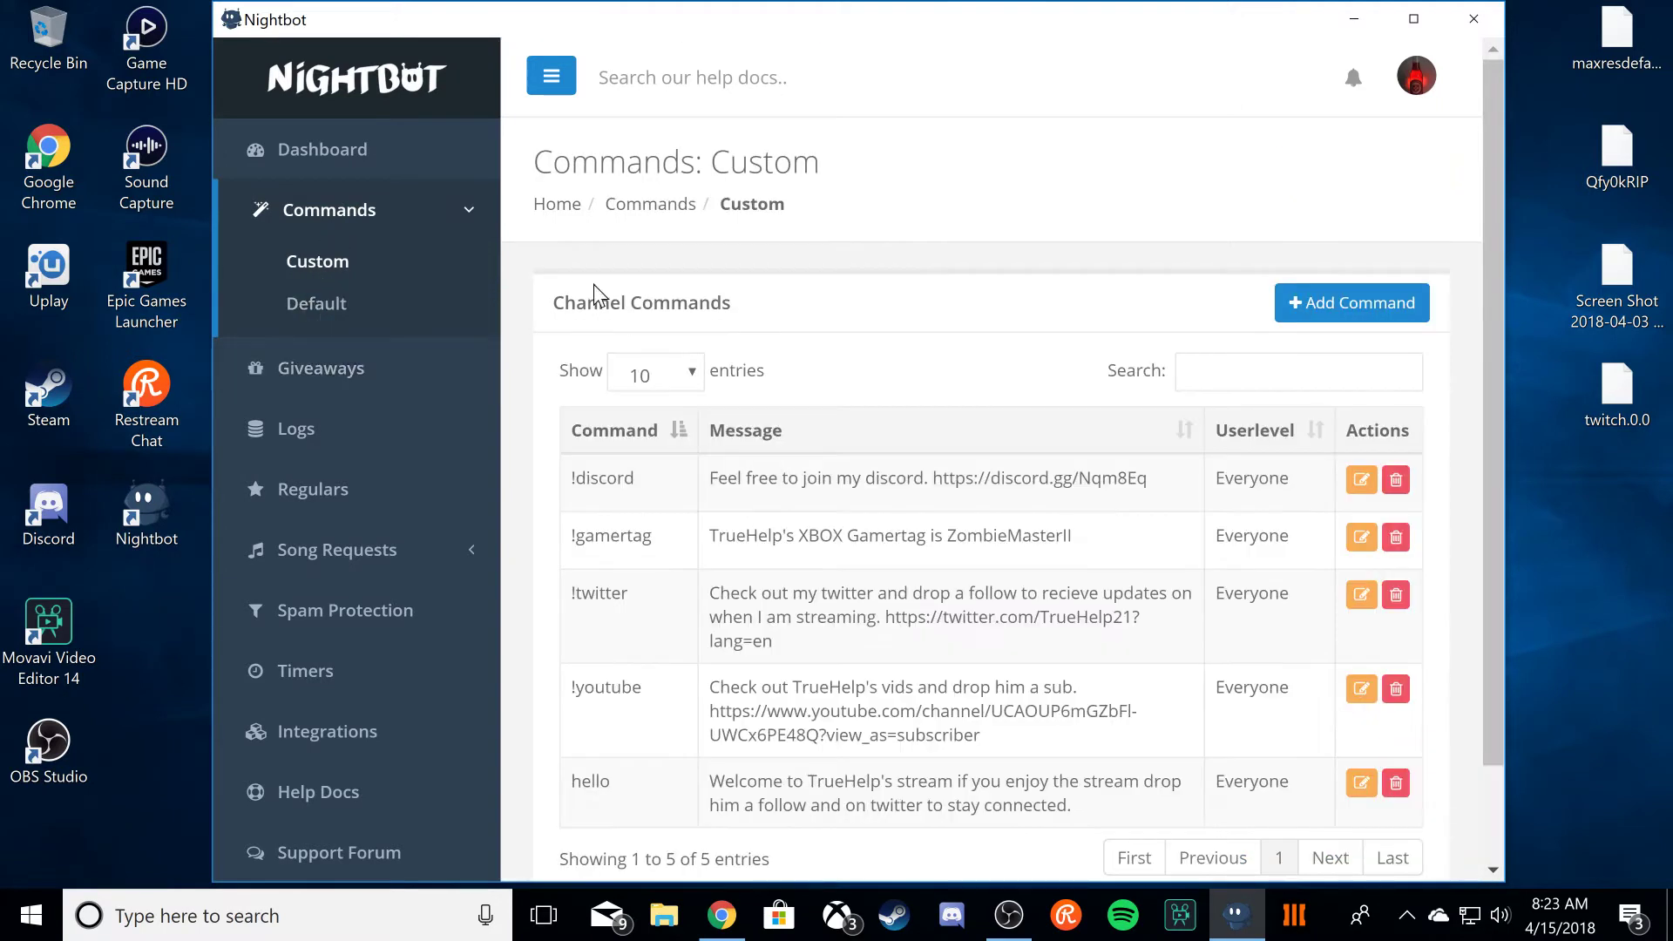
{"action": "scroll", "coordinate": [1400, 321], "scroll_direction": "down", "scroll_amount": 2}
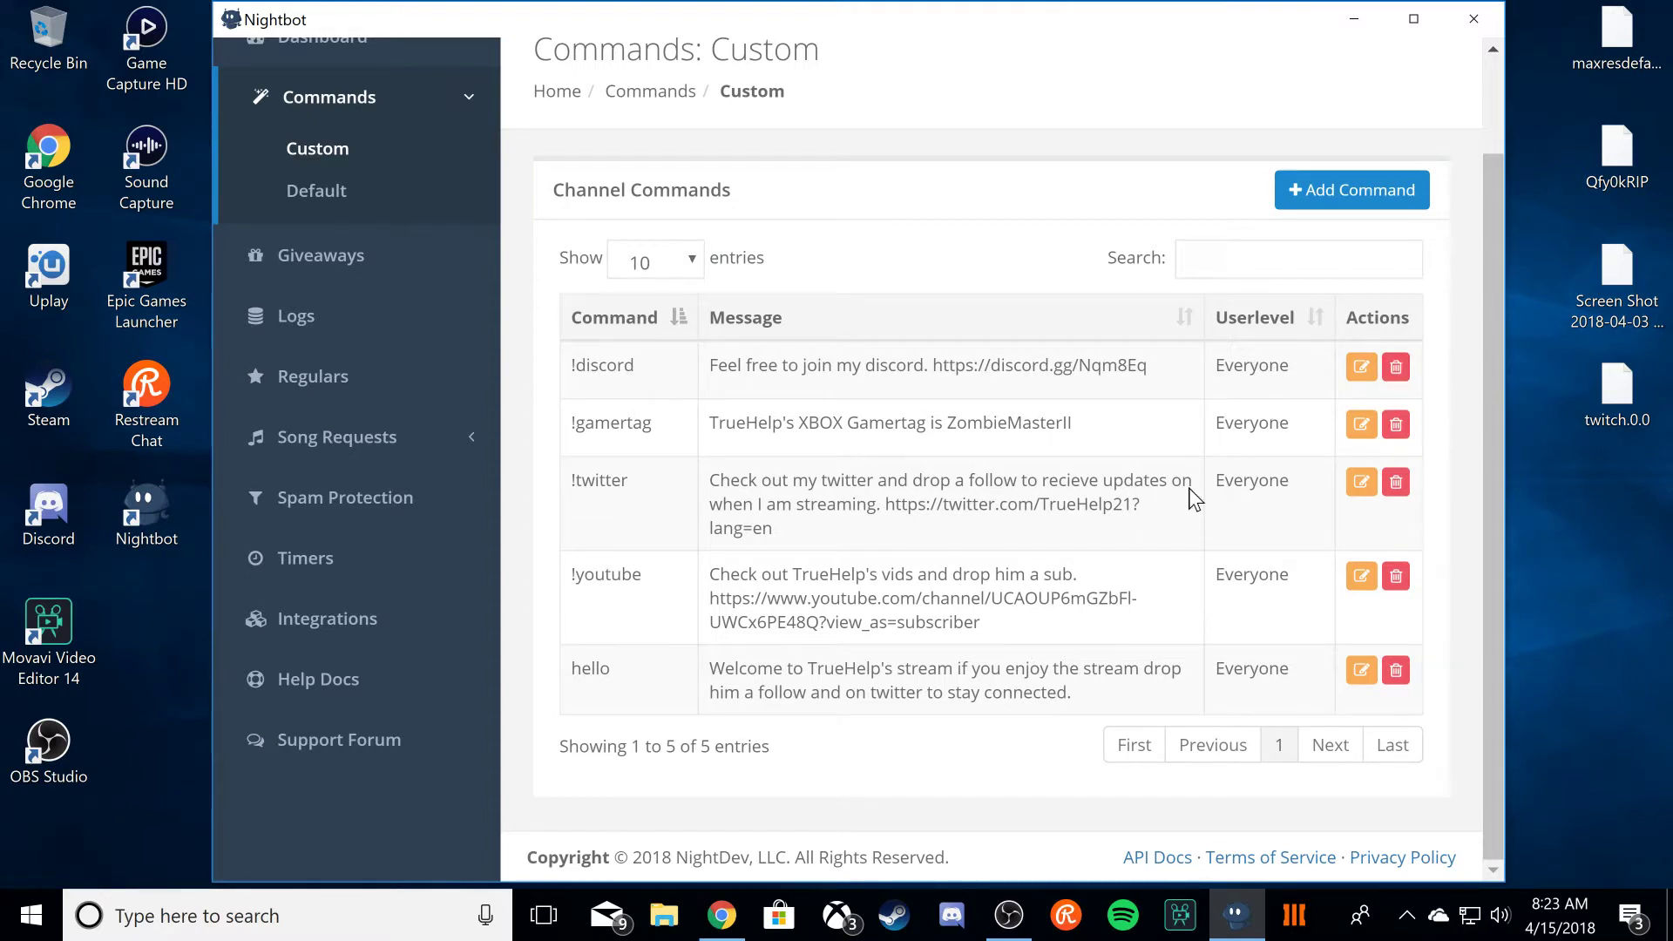
{"action": "scroll", "coordinate": [645, 427], "scroll_direction": "up", "scroll_amount": 2}
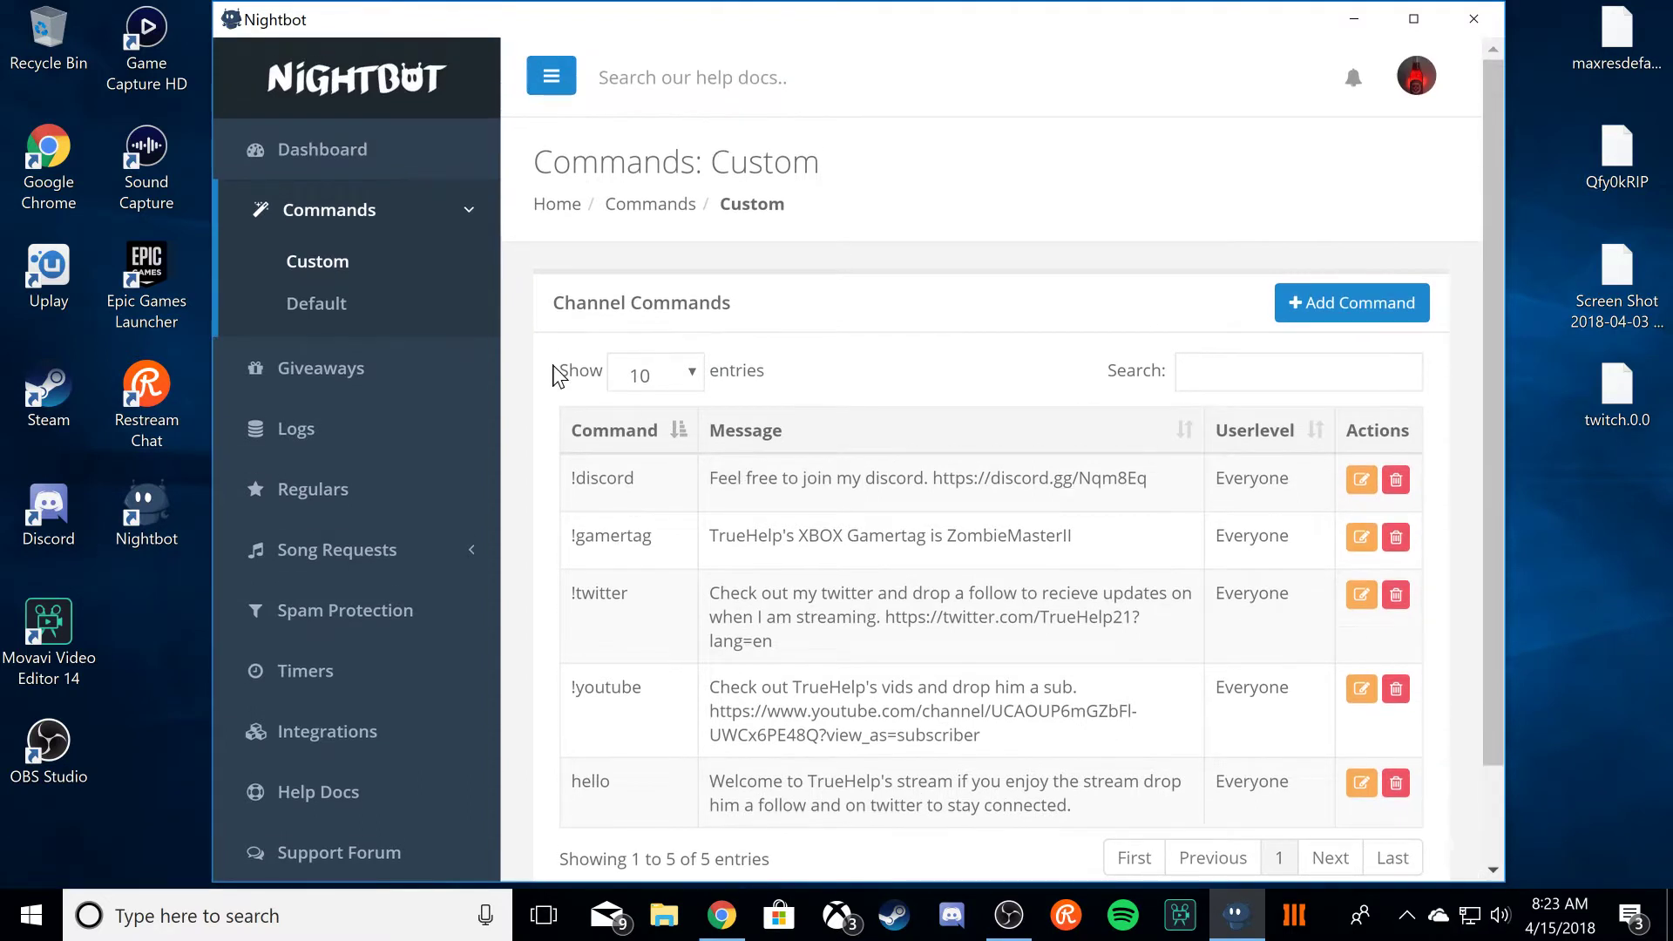
Step: Review the Default built-in commands and open the !commands options, then cancel without changes
{"action": "left_click", "coordinate": [316, 307]}
{"action": "scroll", "coordinate": [793, 370], "scroll_direction": "down", "scroll_amount": 2}
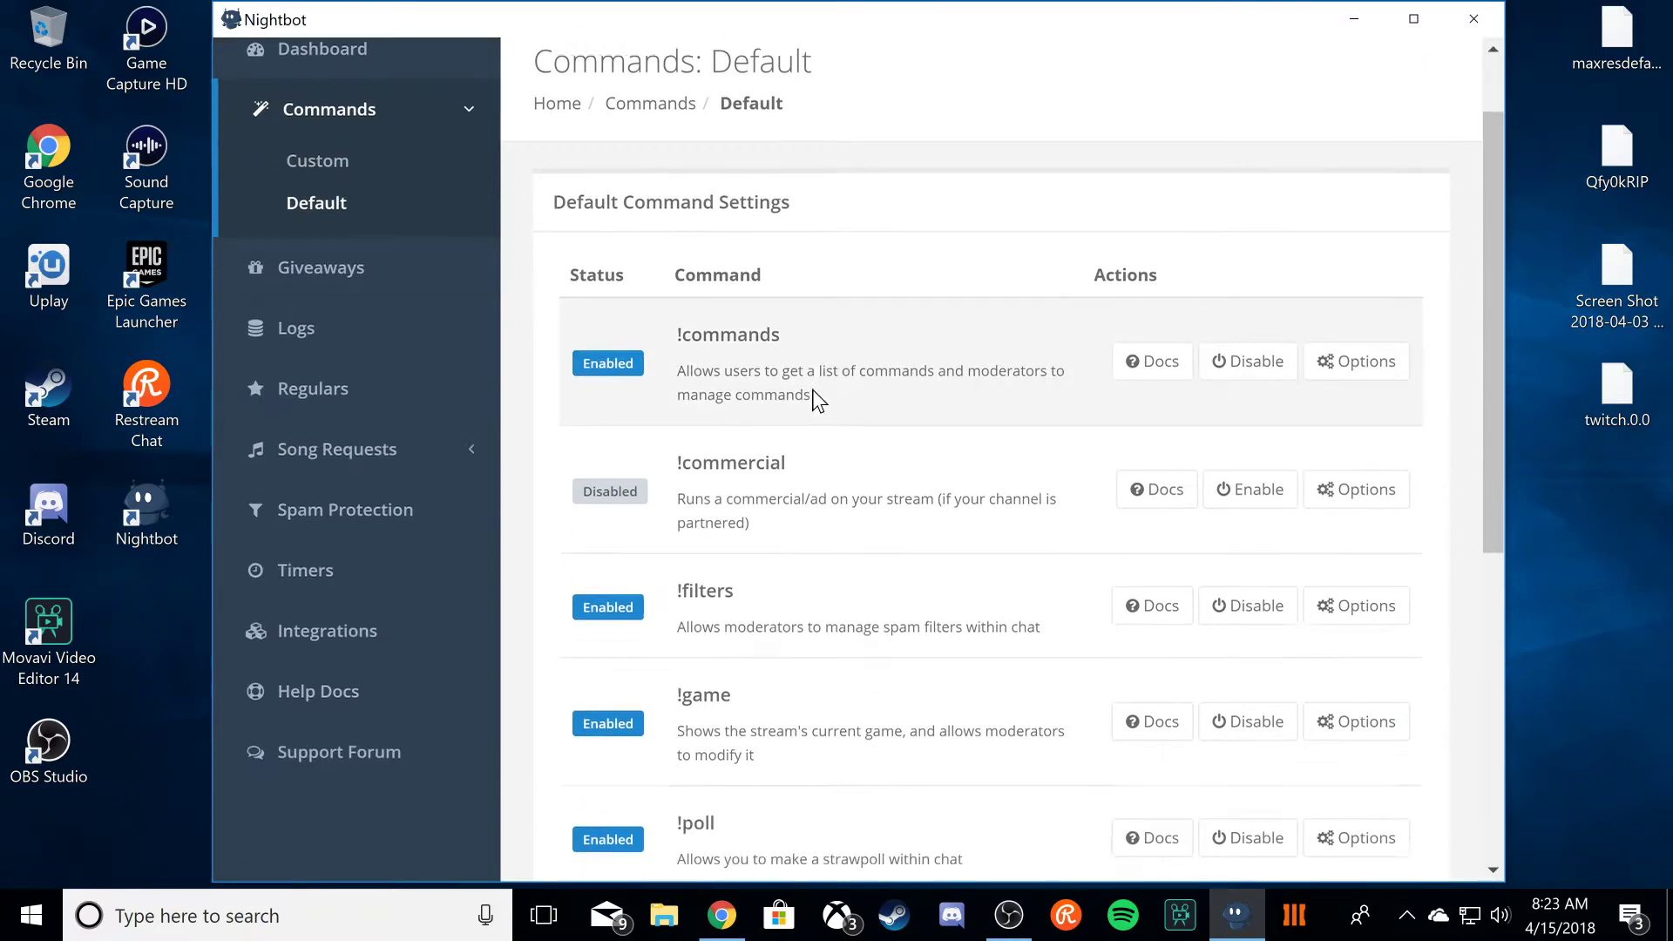
{"action": "scroll", "coordinate": [824, 397], "scroll_direction": "down", "scroll_amount": 6}
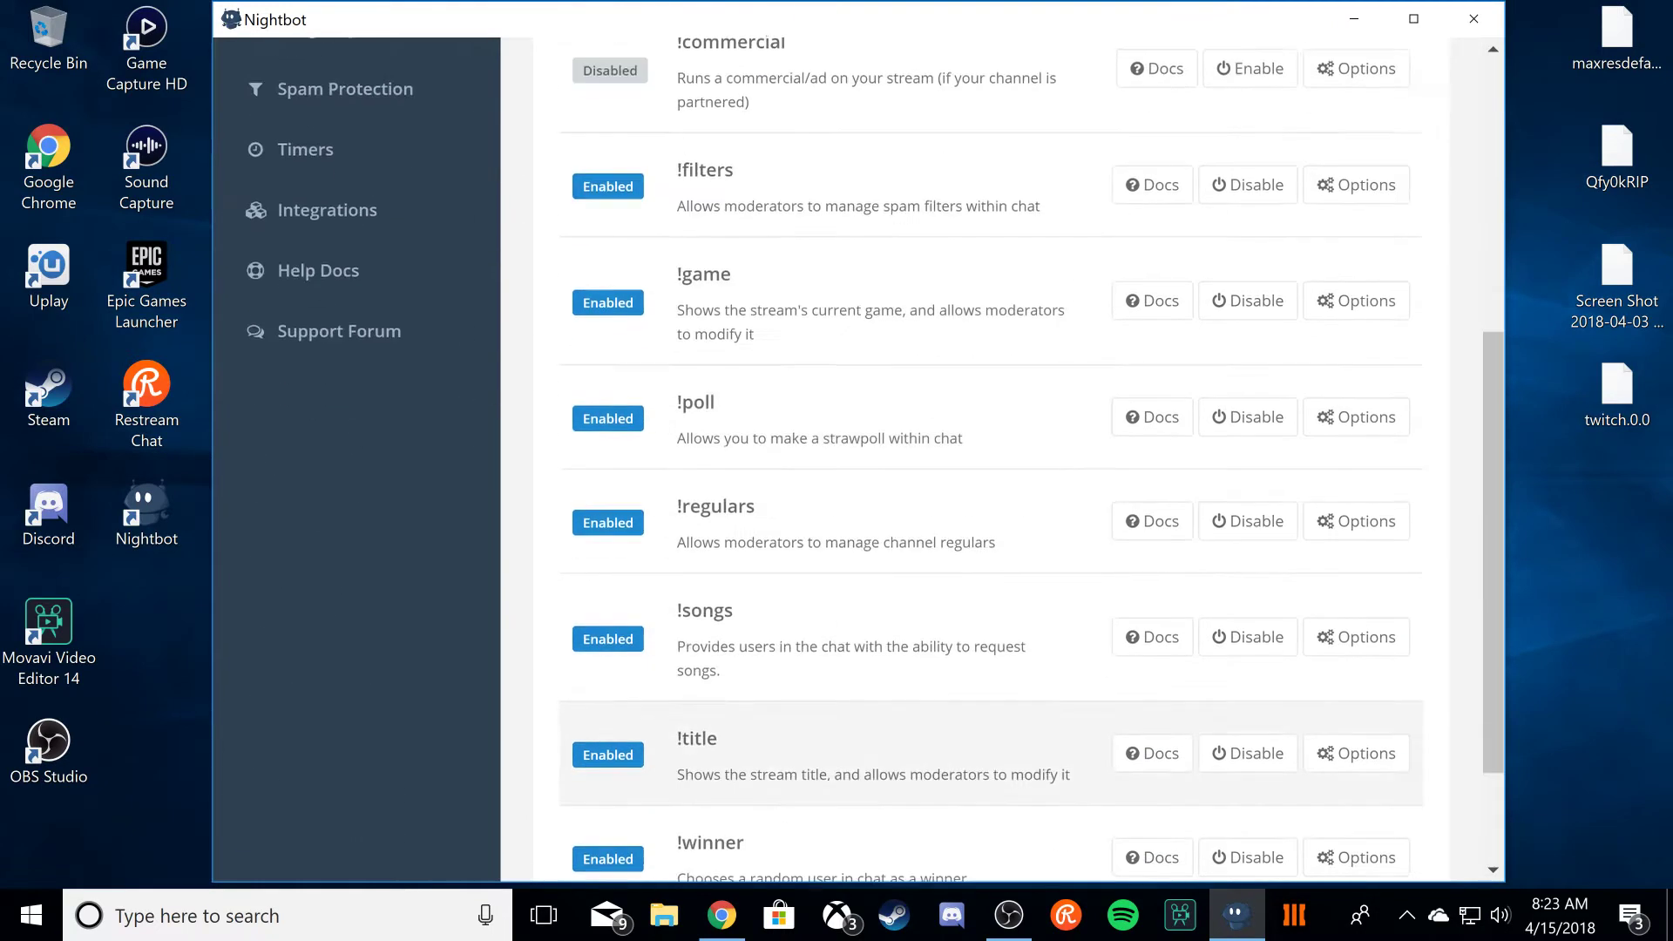
{"action": "scroll", "coordinate": [801, 729], "scroll_direction": "up", "scroll_amount": 5}
{"action": "scroll", "coordinate": [803, 687], "scroll_direction": "up", "scroll_amount": 4}
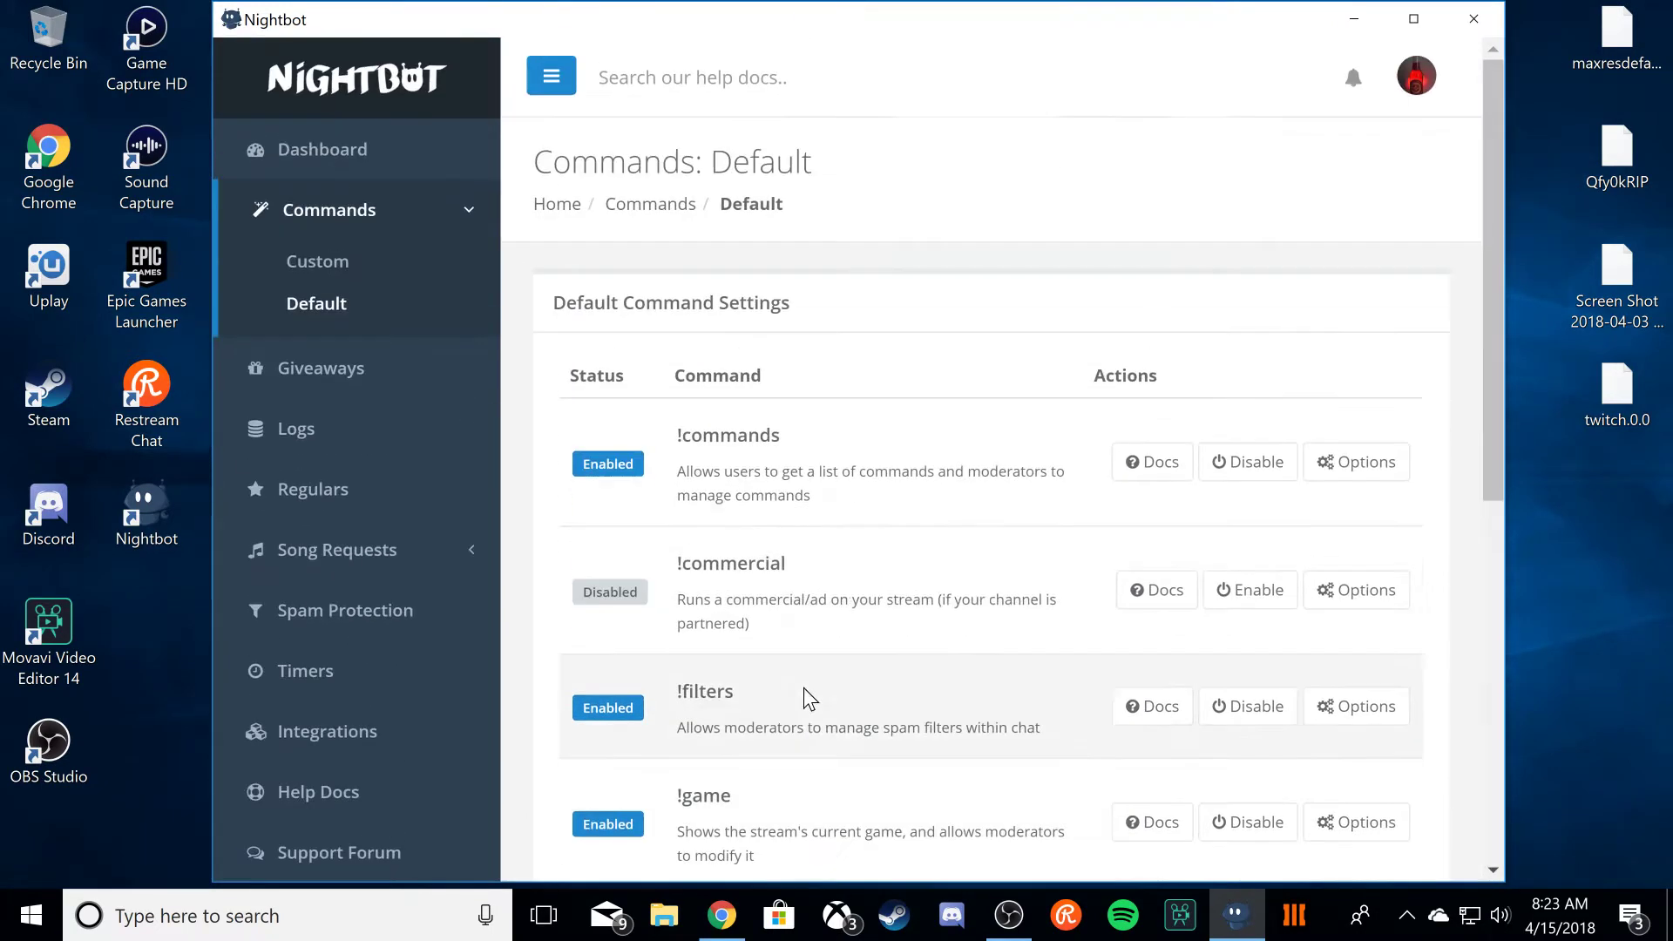
{"action": "scroll", "coordinate": [875, 381], "scroll_direction": "down", "scroll_amount": 2}
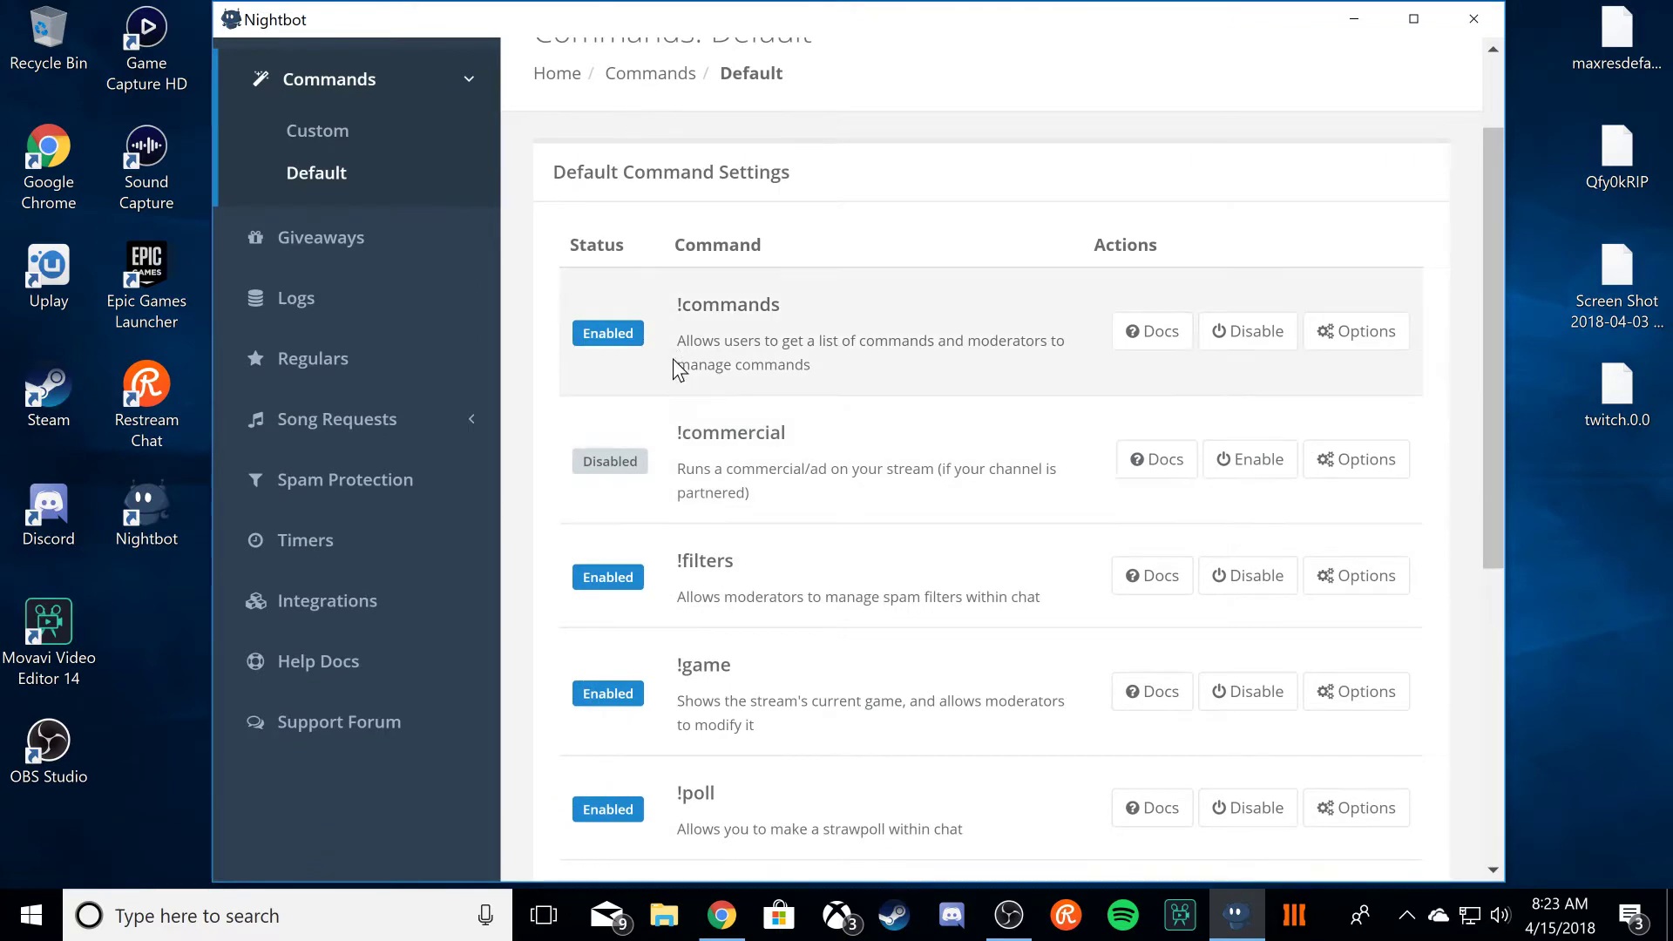
{"action": "left_click", "coordinate": [1360, 336]}
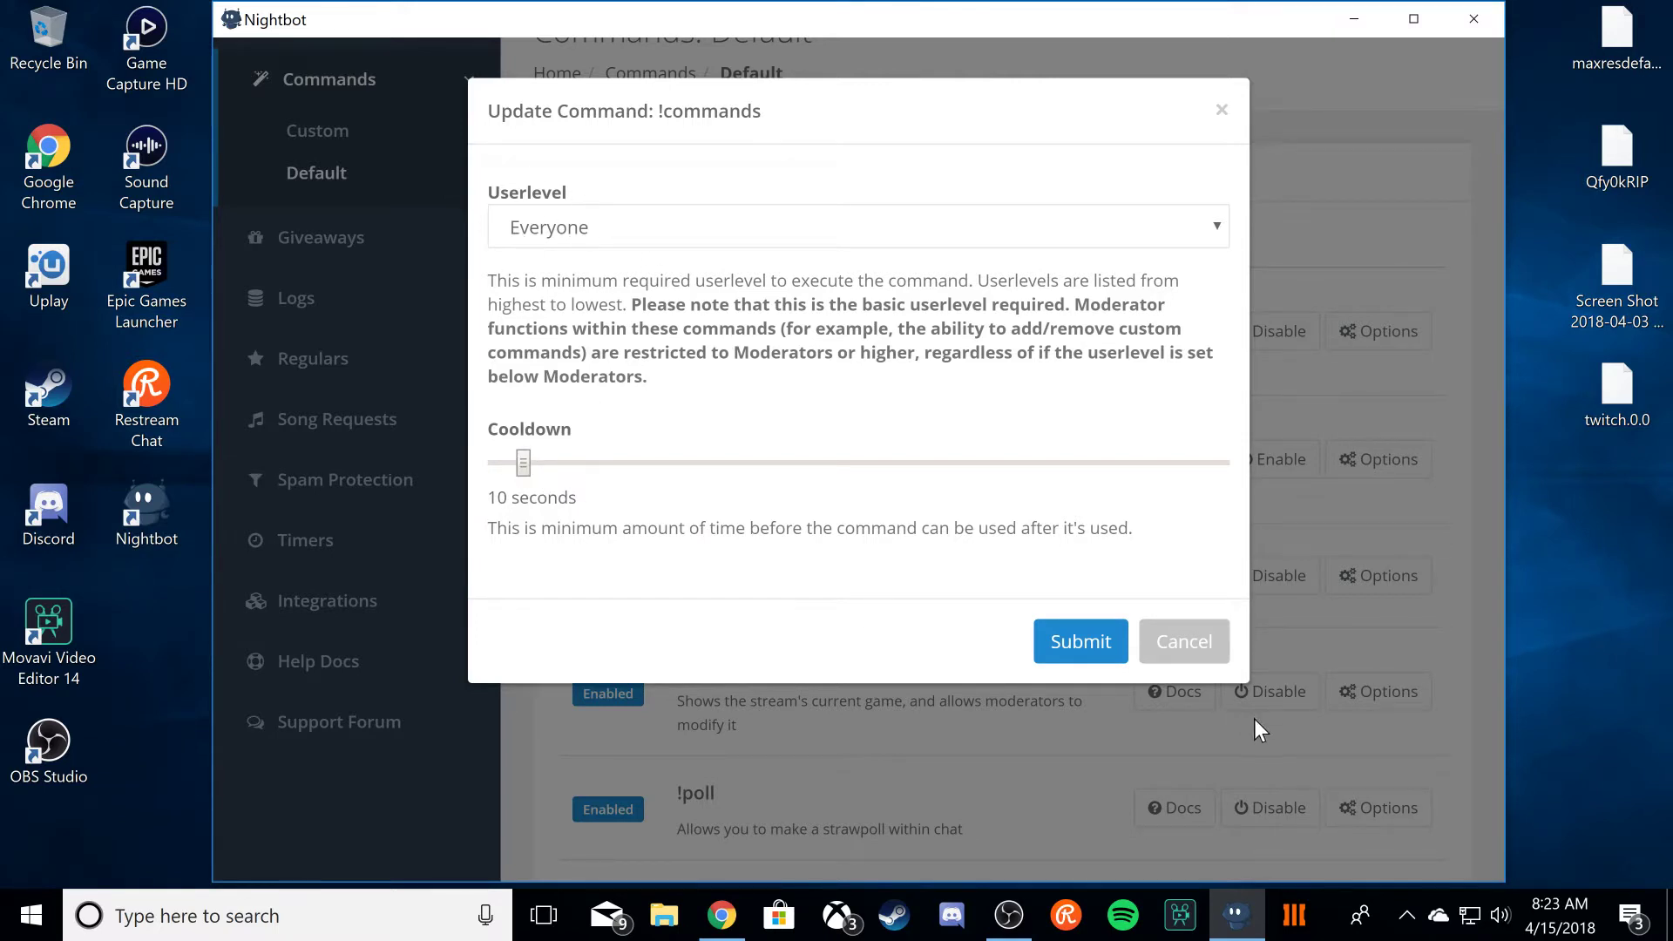
{"action": "left_click", "coordinate": [1192, 651]}
{"action": "scroll", "coordinate": [958, 523], "scroll_direction": "down", "scroll_amount": 5}
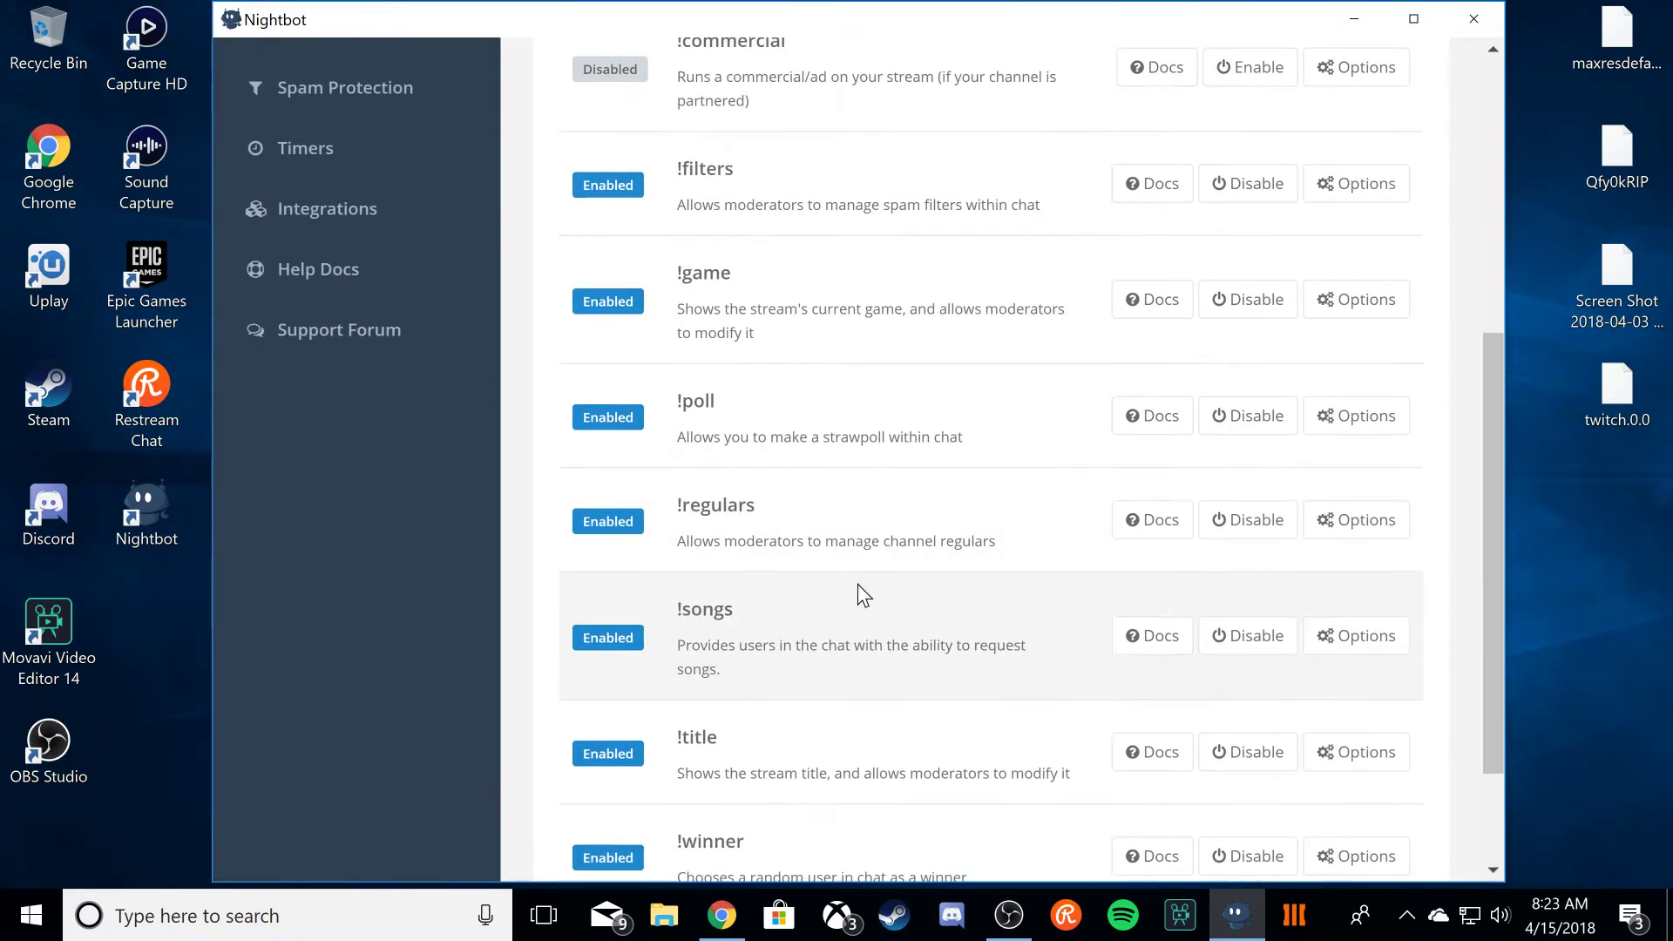
{"action": "scroll", "coordinate": [857, 584], "scroll_direction": "up", "scroll_amount": 3}
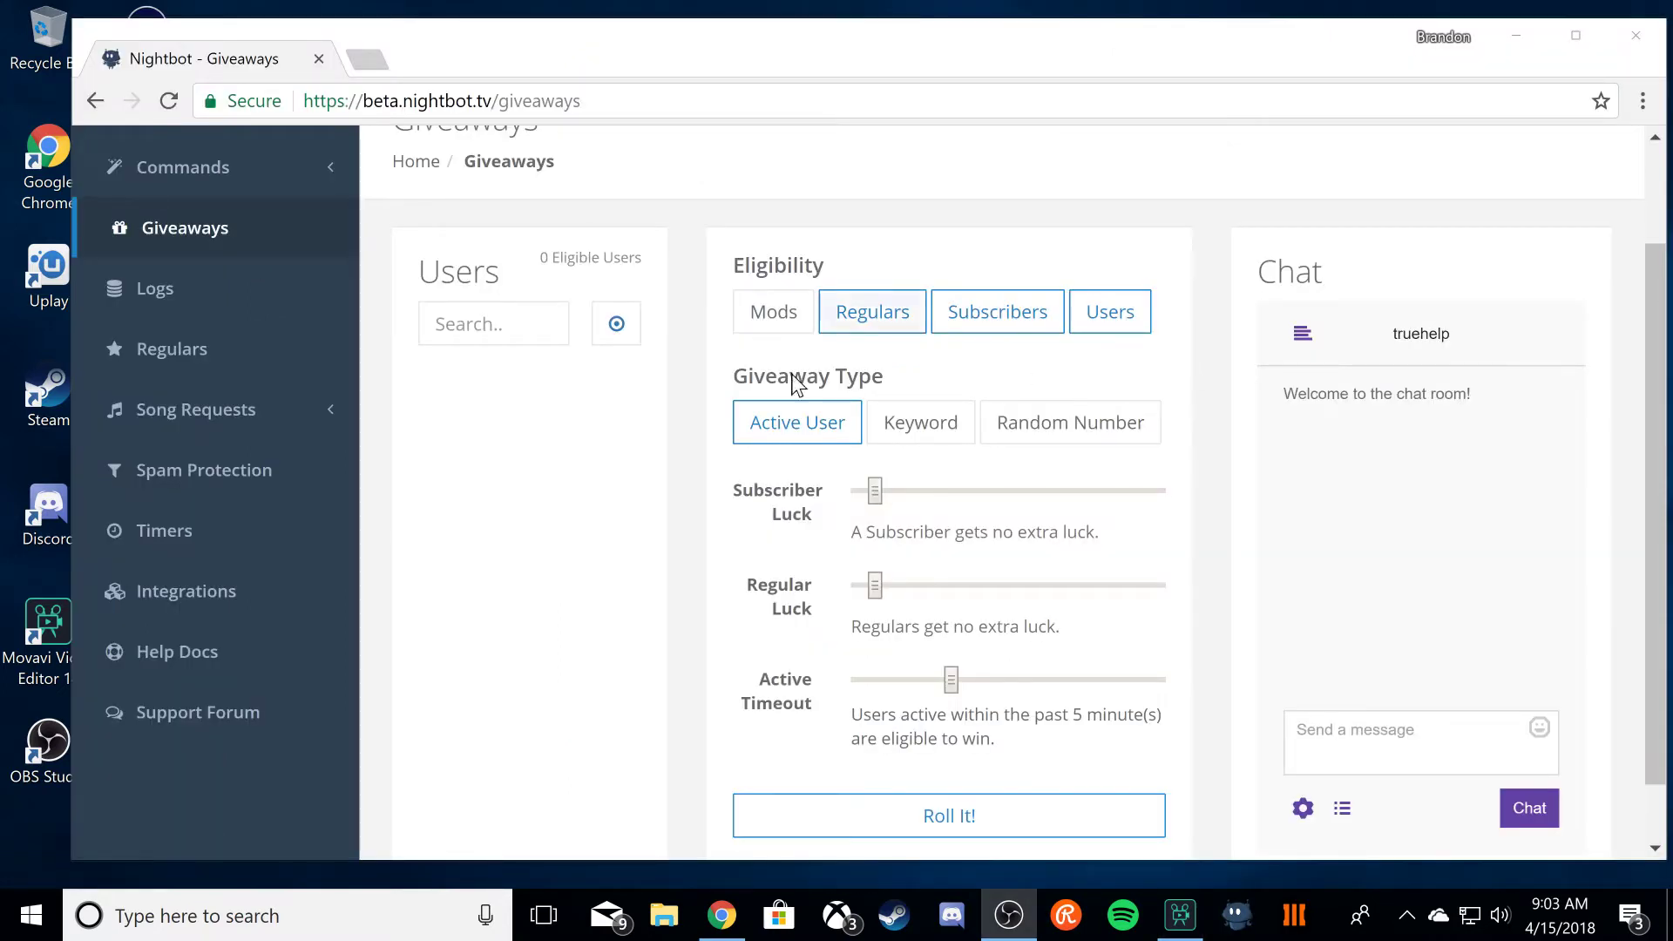
Step: Roll the Active User giveaway with default luck settings despite 0 eligible users
{"action": "scroll", "coordinate": [725, 371], "scroll_direction": "up", "scroll_amount": 2}
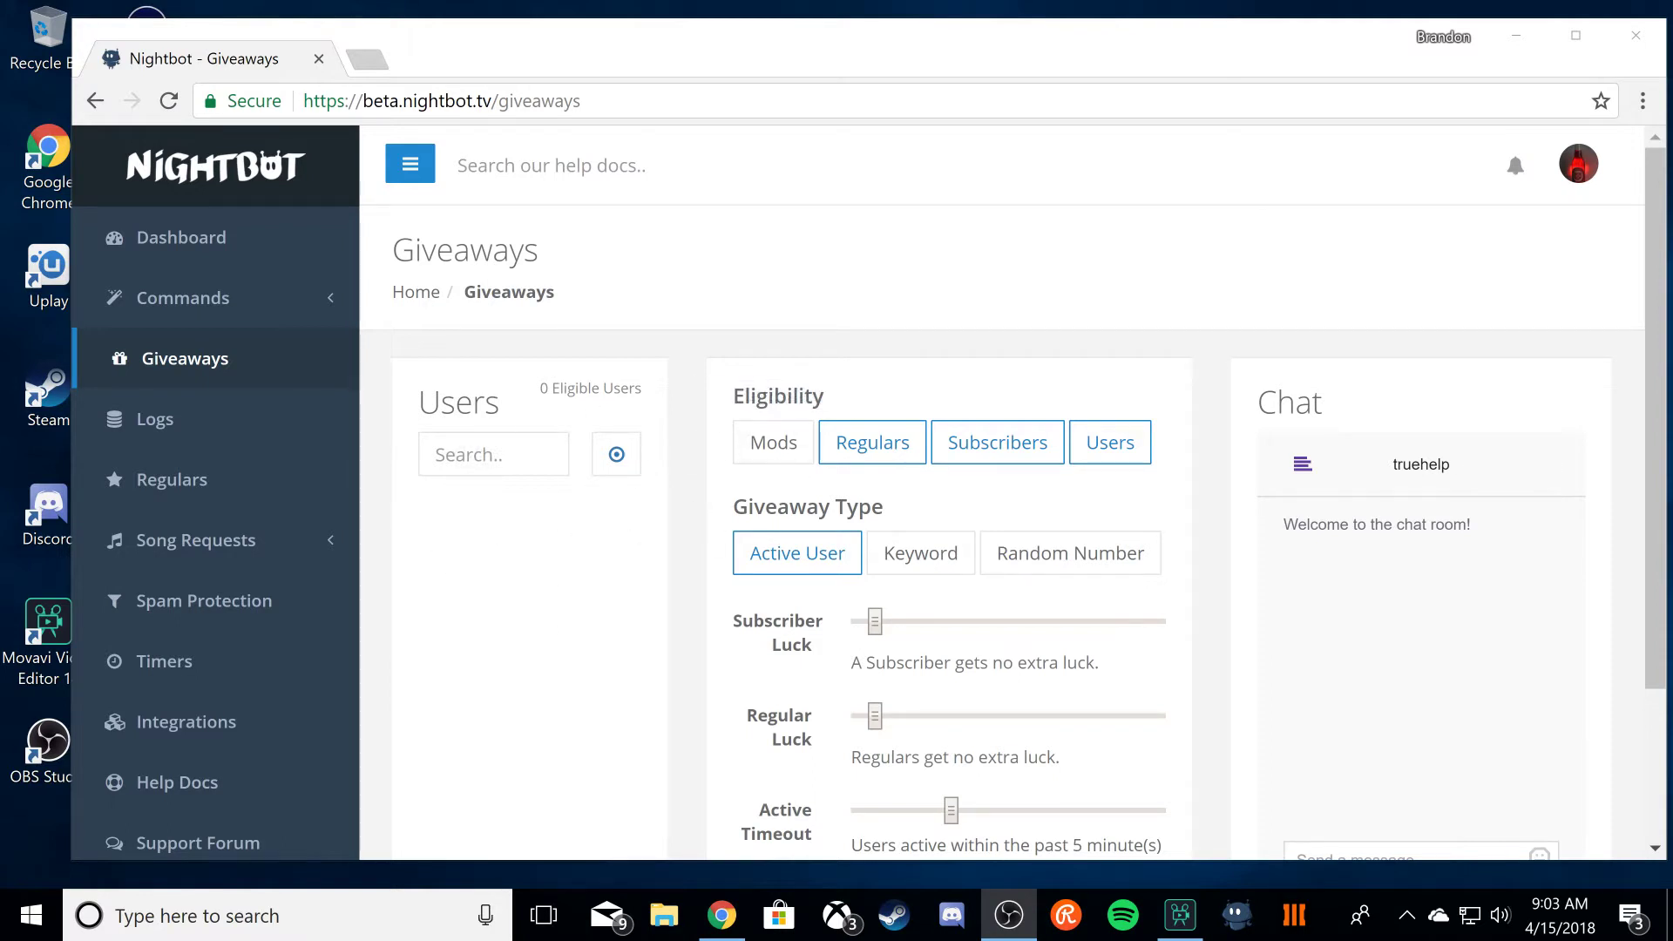
{"action": "scroll", "coordinate": [643, 533], "scroll_direction": "down", "scroll_amount": 3}
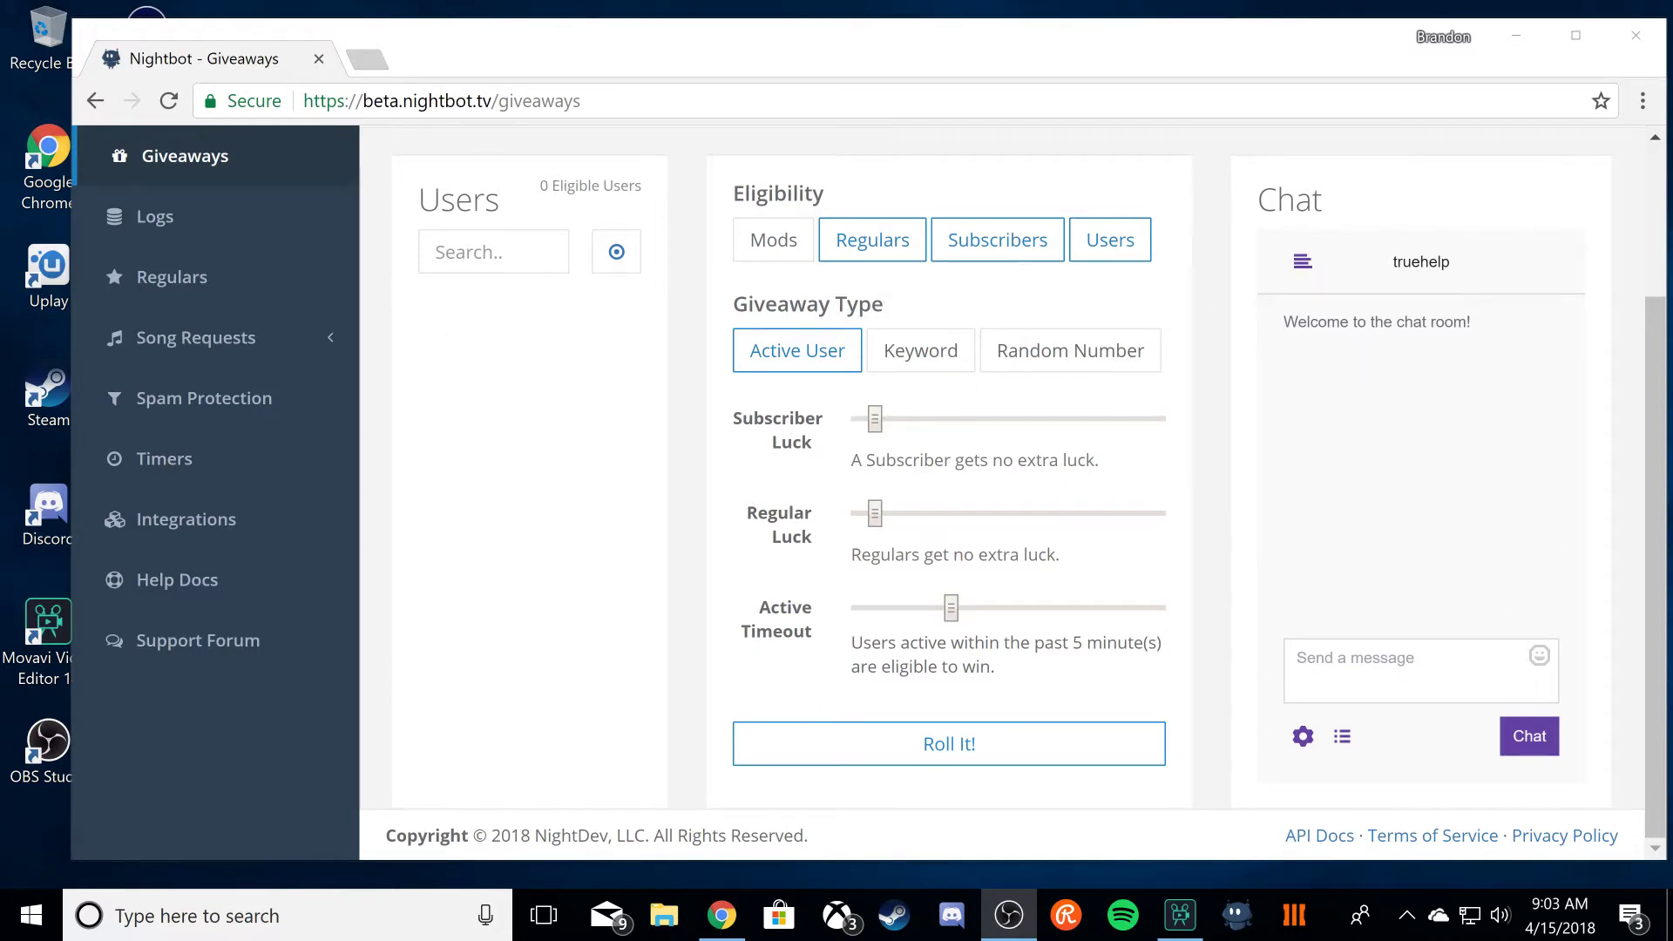
{"action": "scroll", "coordinate": [735, 618], "scroll_direction": "up", "scroll_amount": 3}
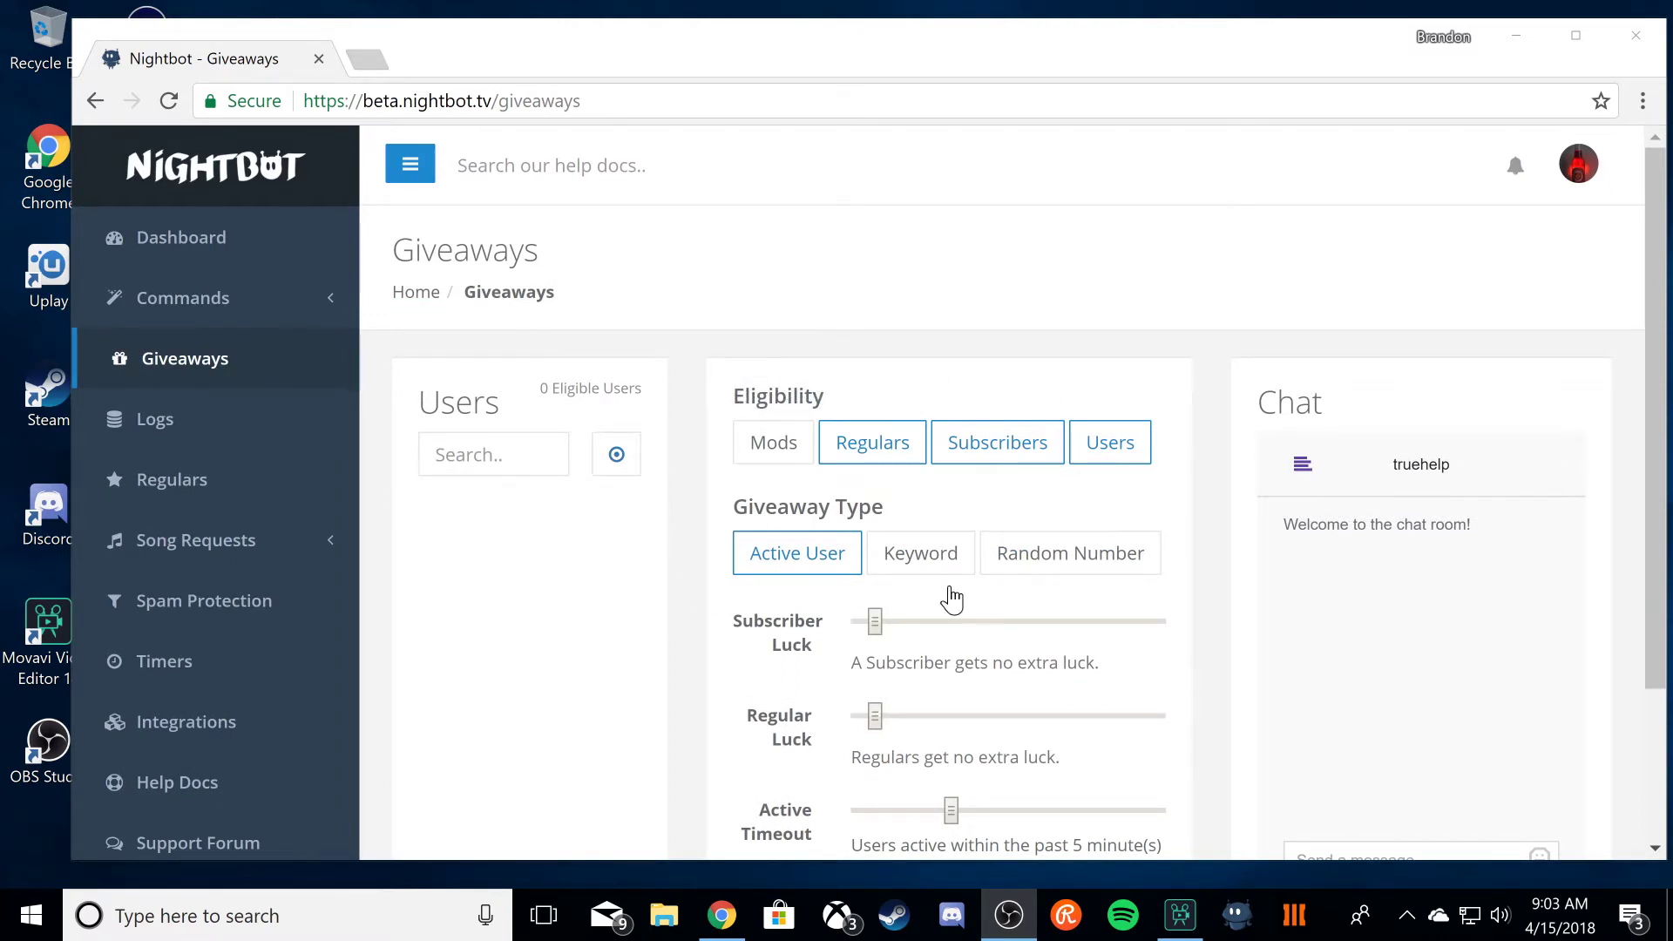
{"action": "left_click_drag", "start_coordinate": [477, 47], "coordinate": [440, 48]}
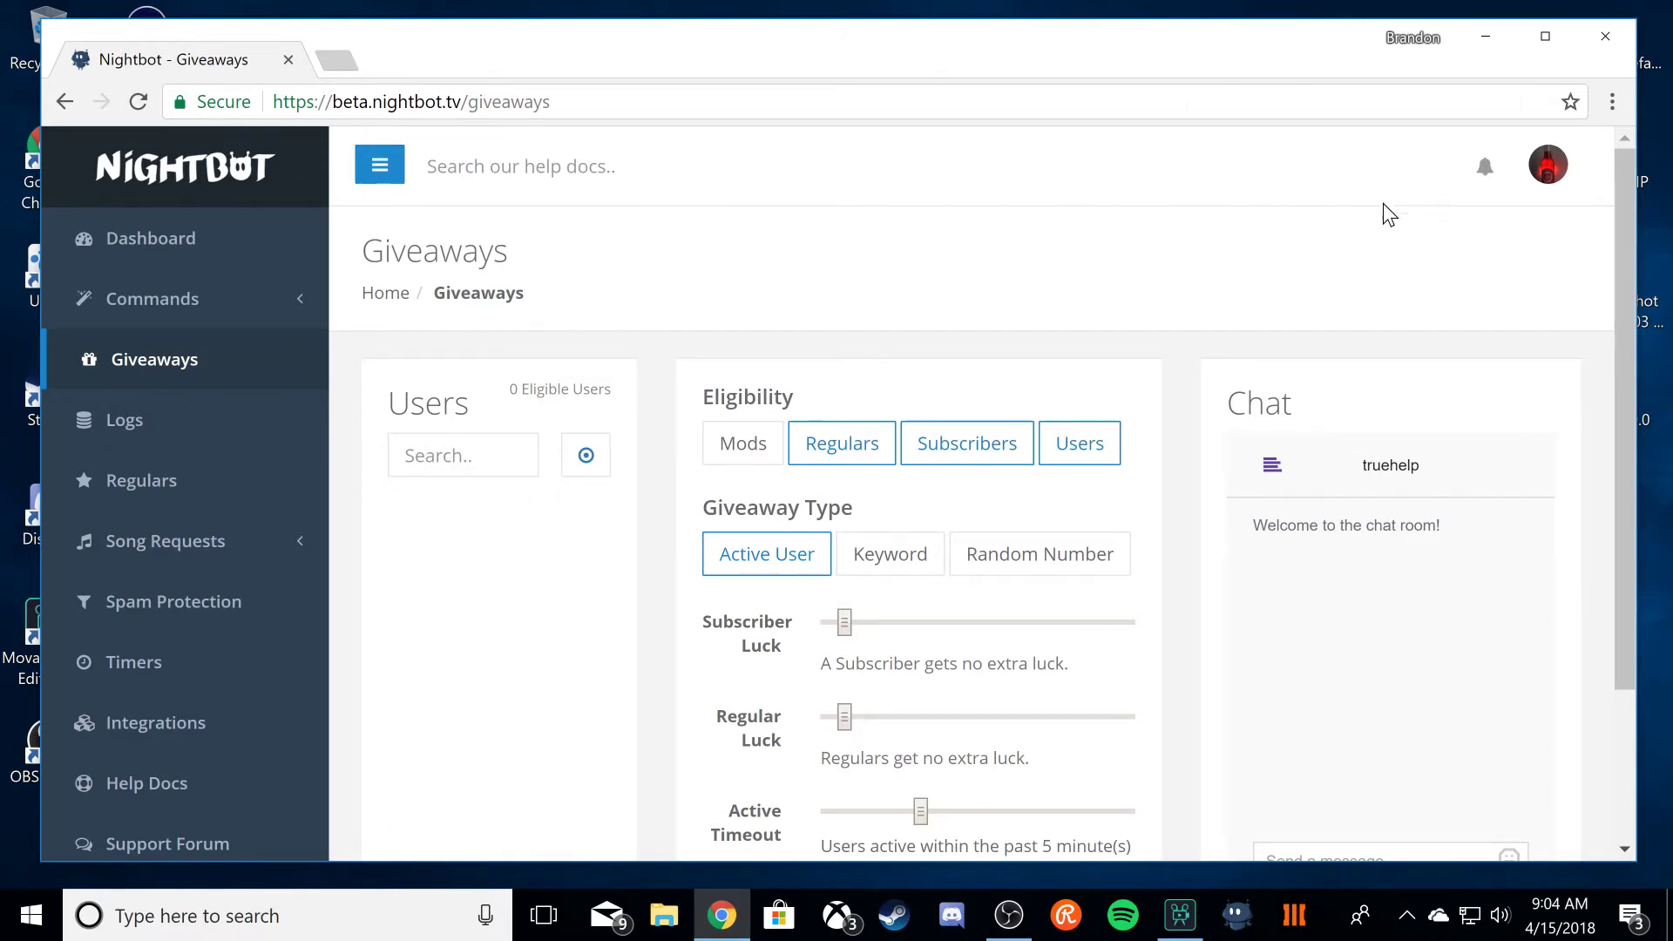
{"action": "scroll", "coordinate": [1444, 582], "scroll_direction": "down", "scroll_amount": 3}
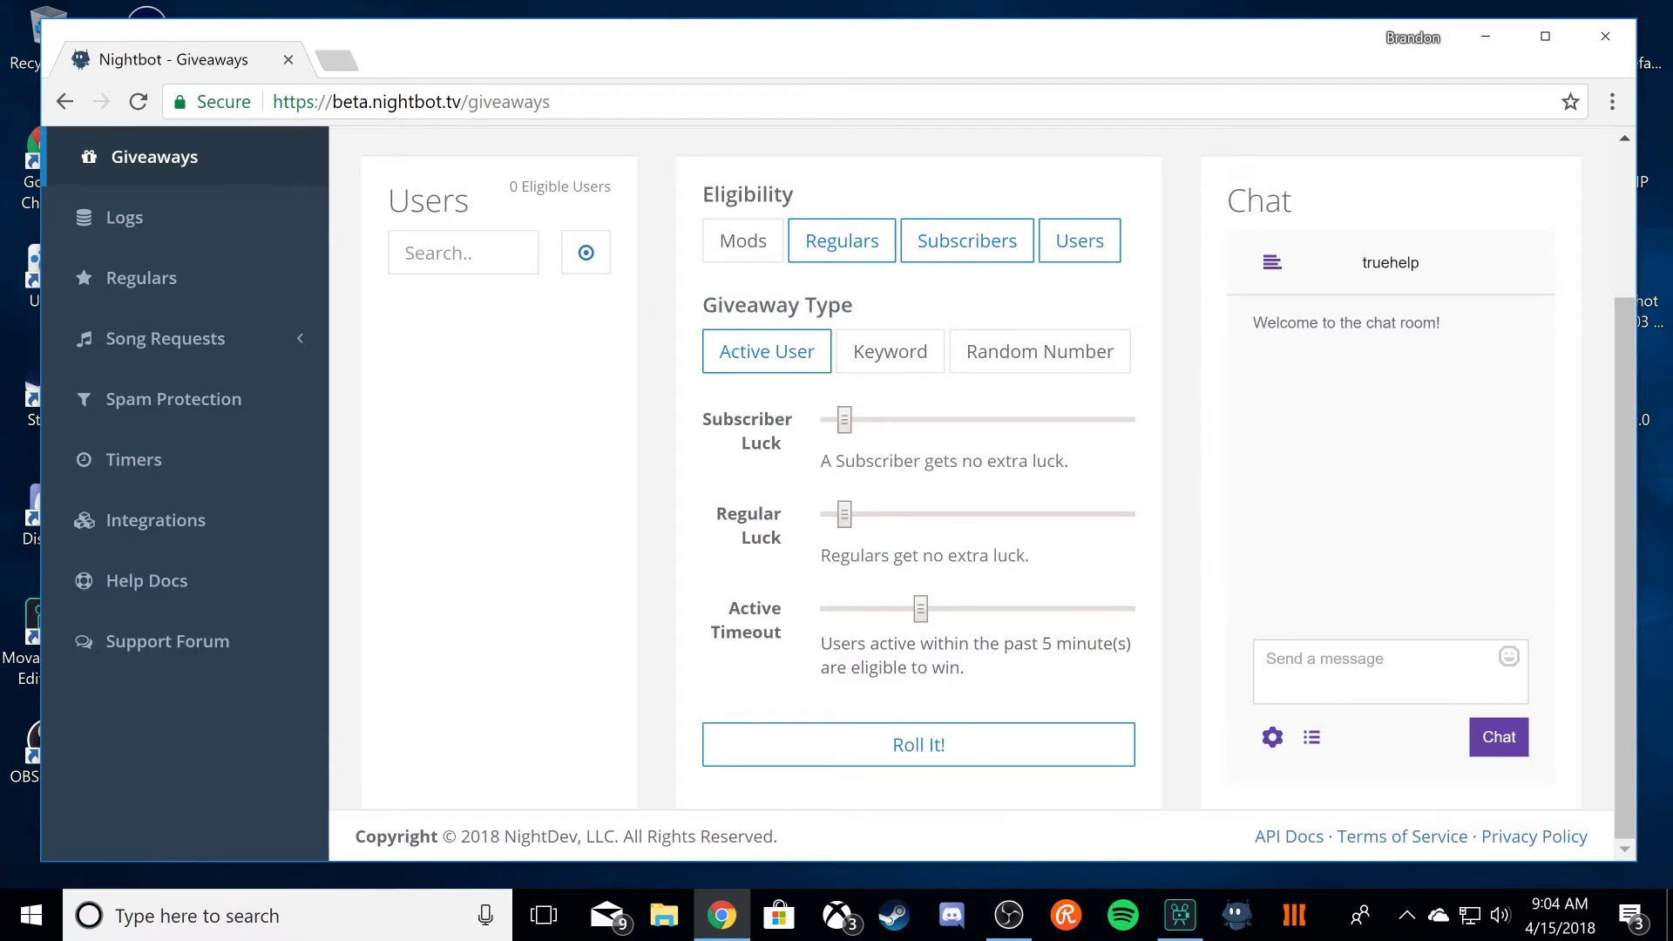
{"action": "scroll", "coordinate": [1391, 535], "scroll_direction": "up", "scroll_amount": 3}
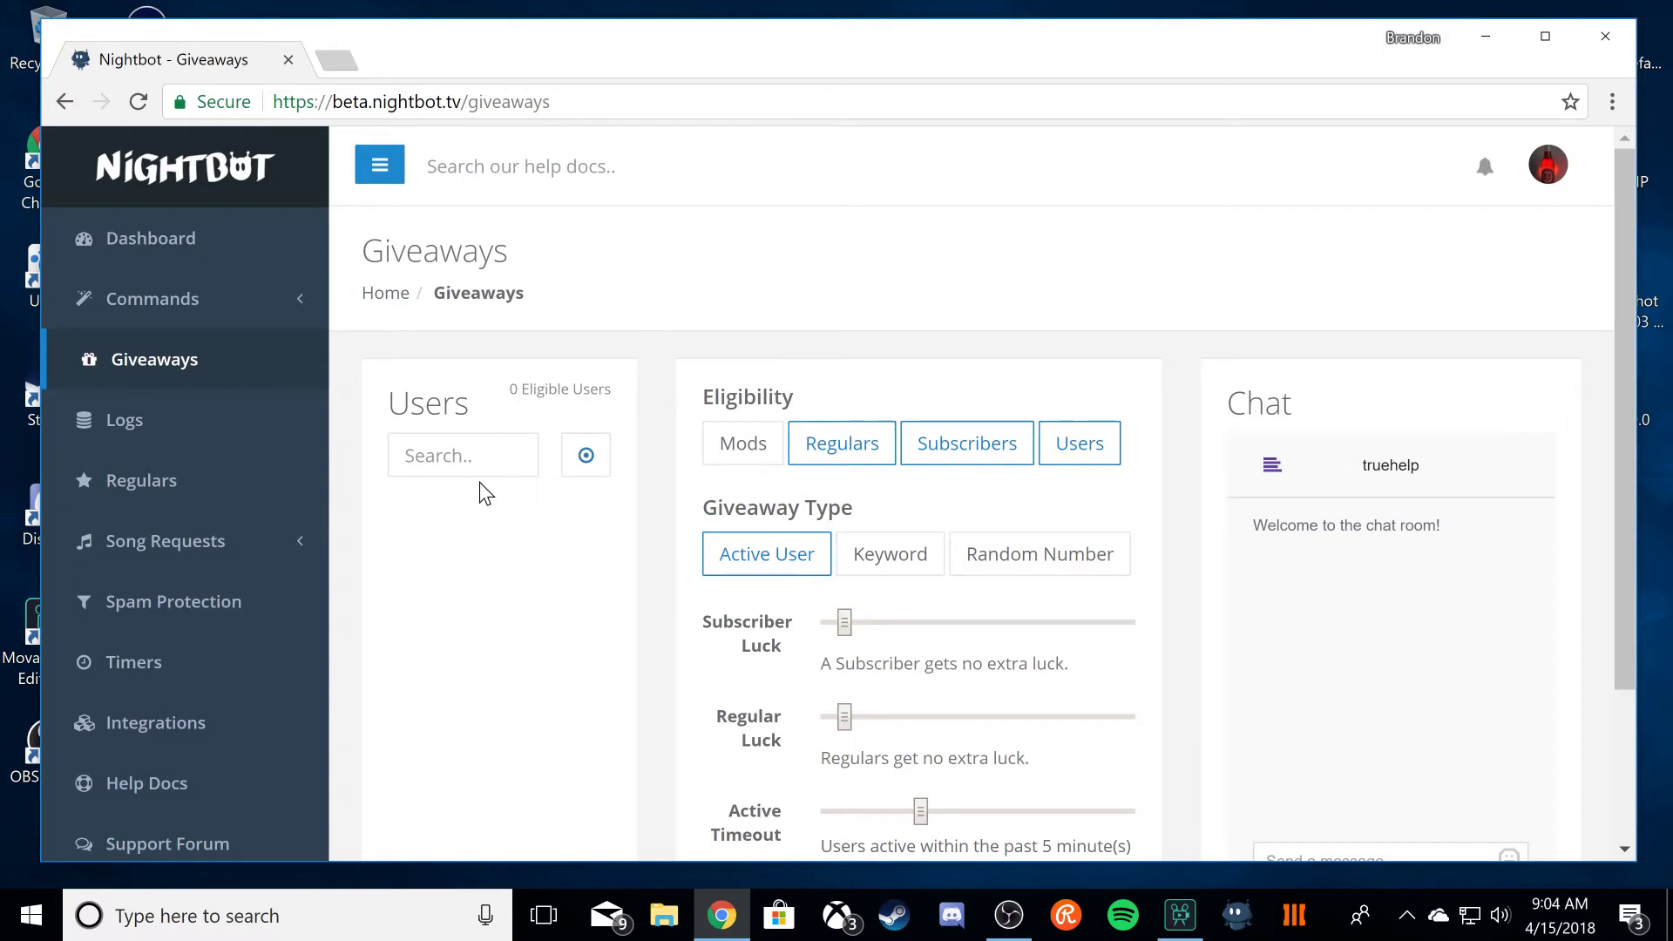
{"action": "scroll", "coordinate": [486, 493], "scroll_direction": "down", "scroll_amount": 3}
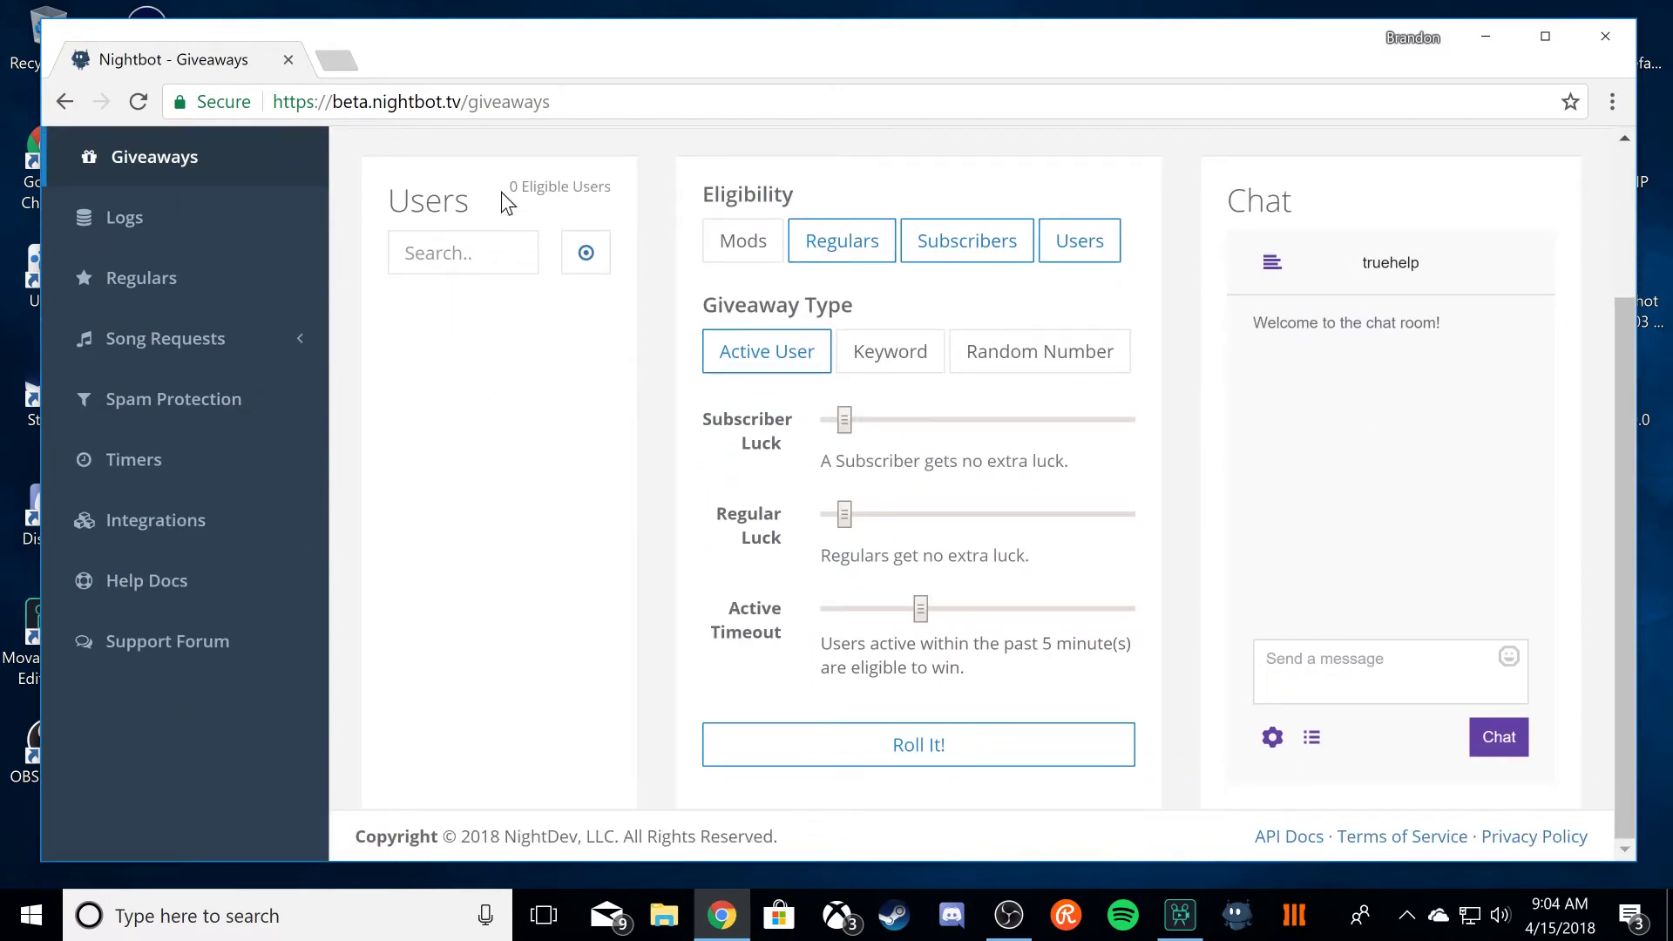
{"action": "scroll", "coordinate": [488, 553], "scroll_direction": "up", "scroll_amount": 3}
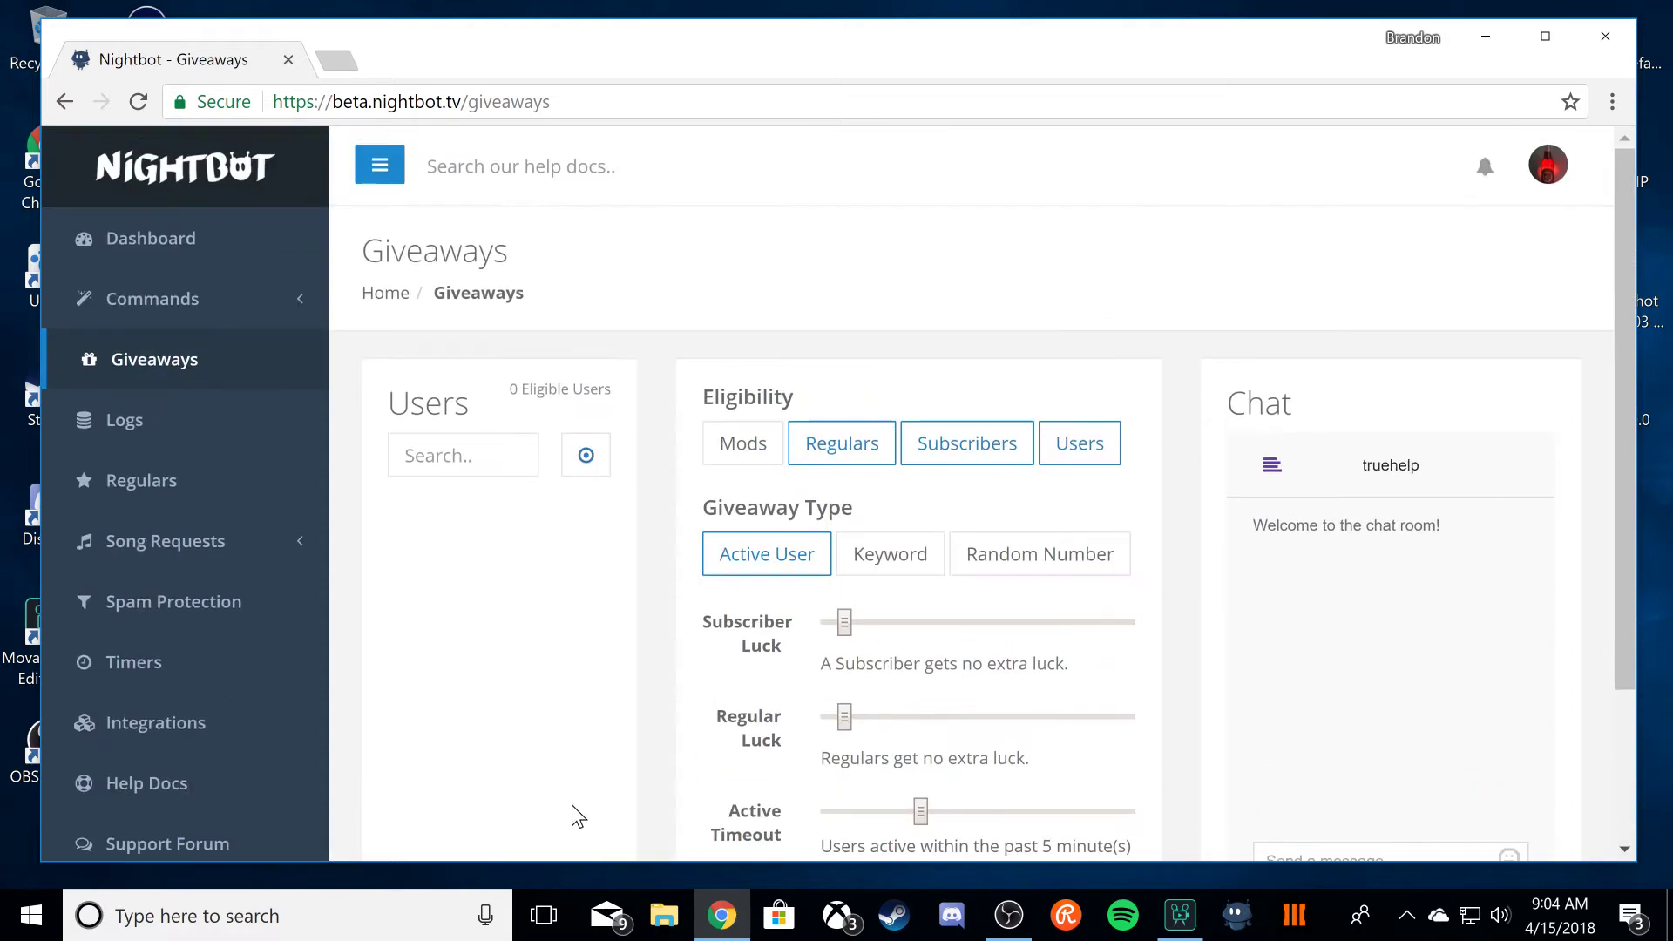
{"action": "scroll", "coordinate": [760, 704], "scroll_direction": "down", "scroll_amount": 3}
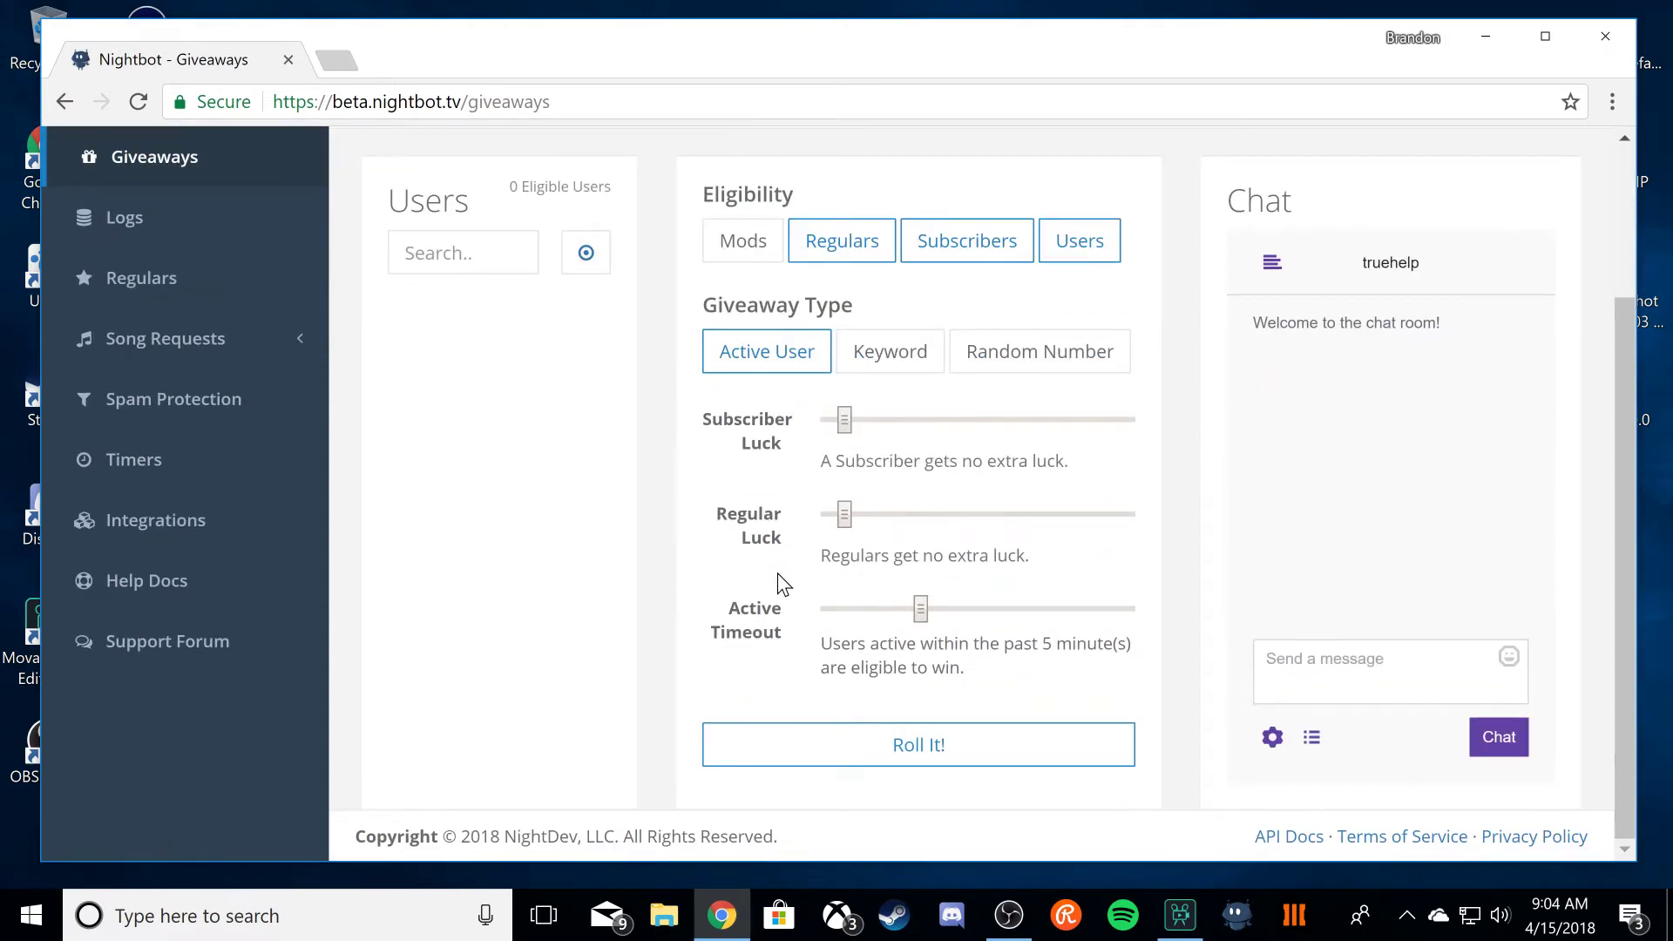
{"action": "left_click", "coordinate": [843, 772]}
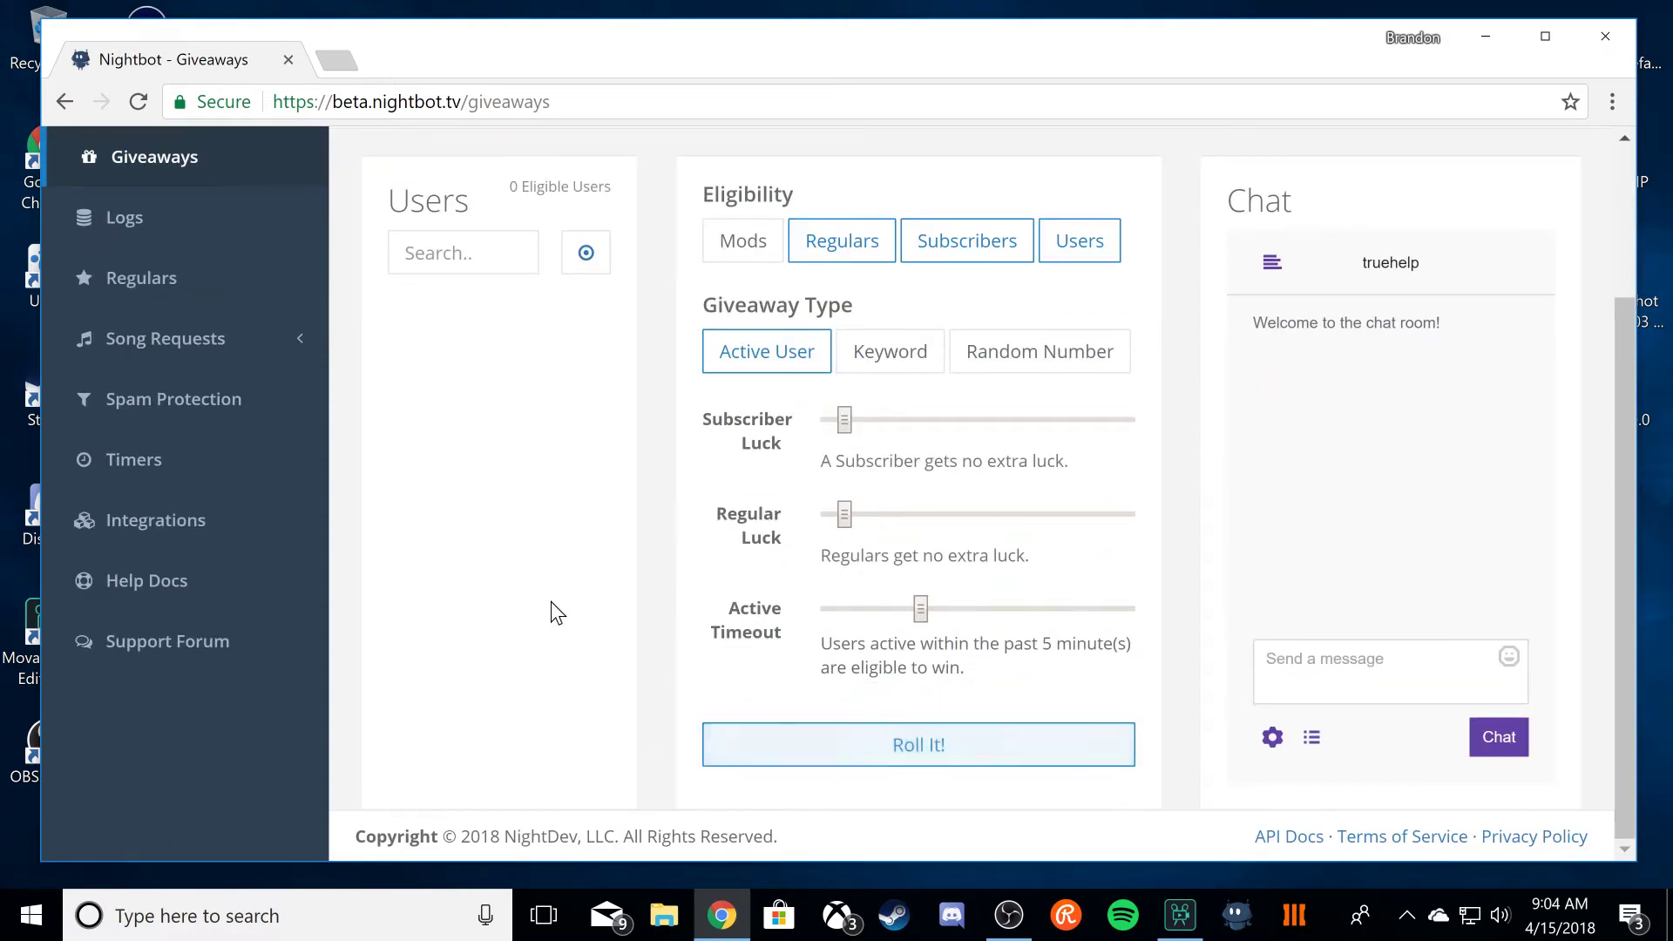
{"action": "scroll", "coordinate": [488, 532], "scroll_direction": "up", "scroll_amount": 2}
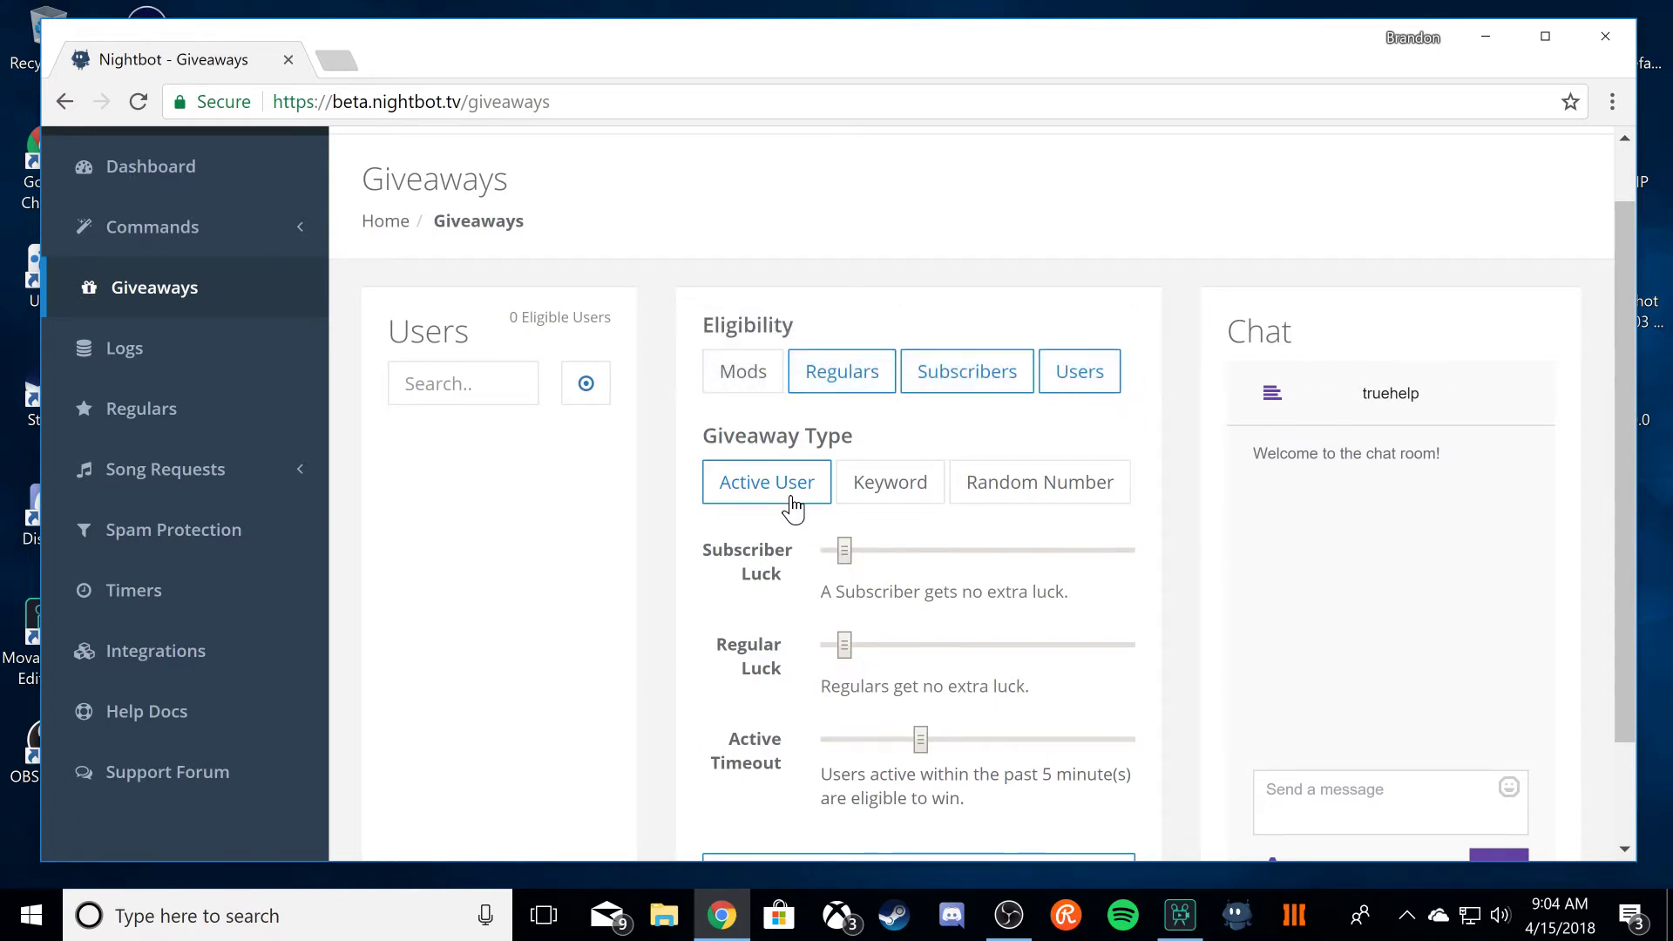
{"action": "scroll", "coordinate": [788, 500], "scroll_direction": "down", "scroll_amount": 2}
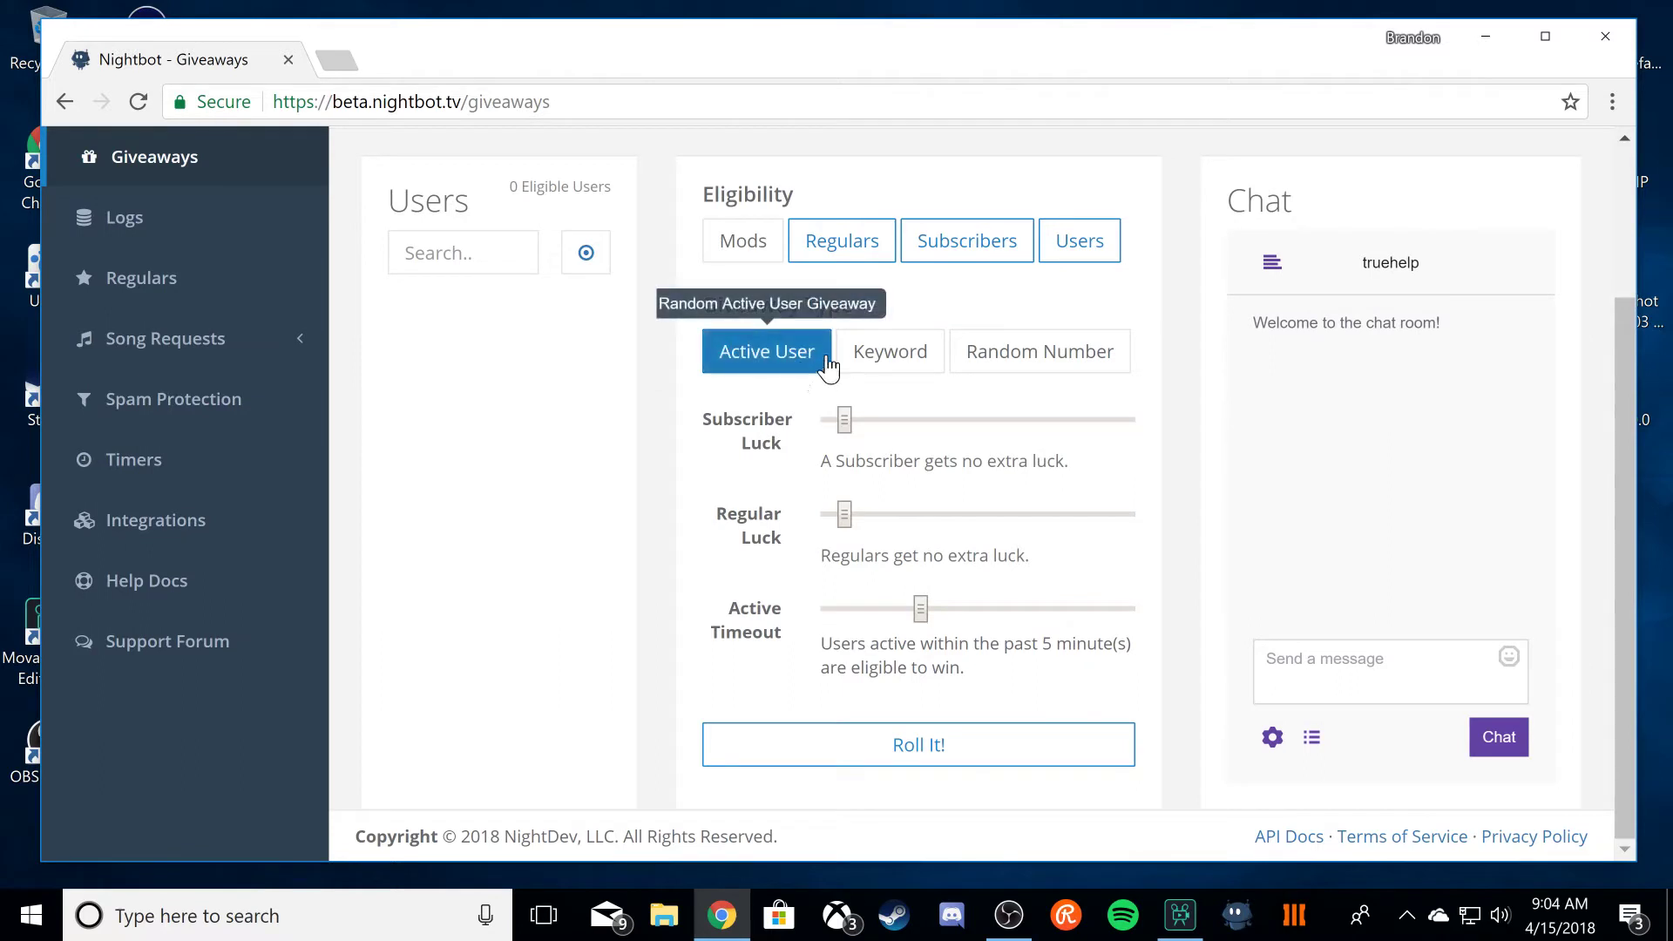
Step: Preview the Keyword and Random Number giveaway types
{"action": "left_click", "coordinate": [887, 369]}
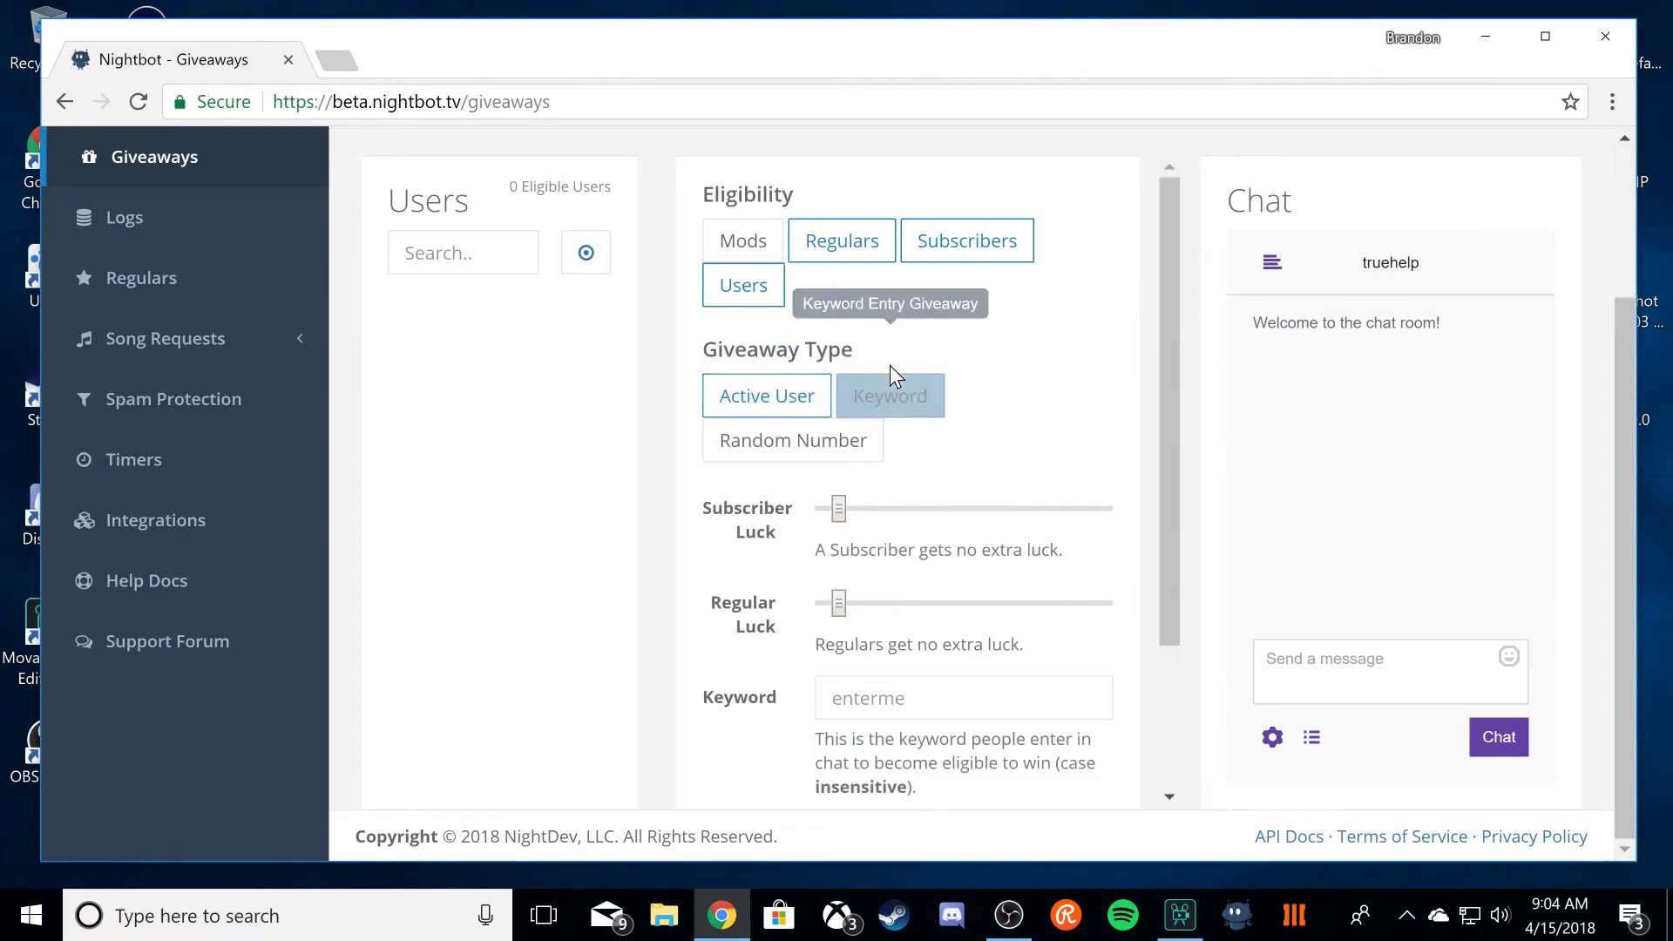
{"action": "scroll", "coordinate": [899, 645], "scroll_direction": "down", "scroll_amount": 3}
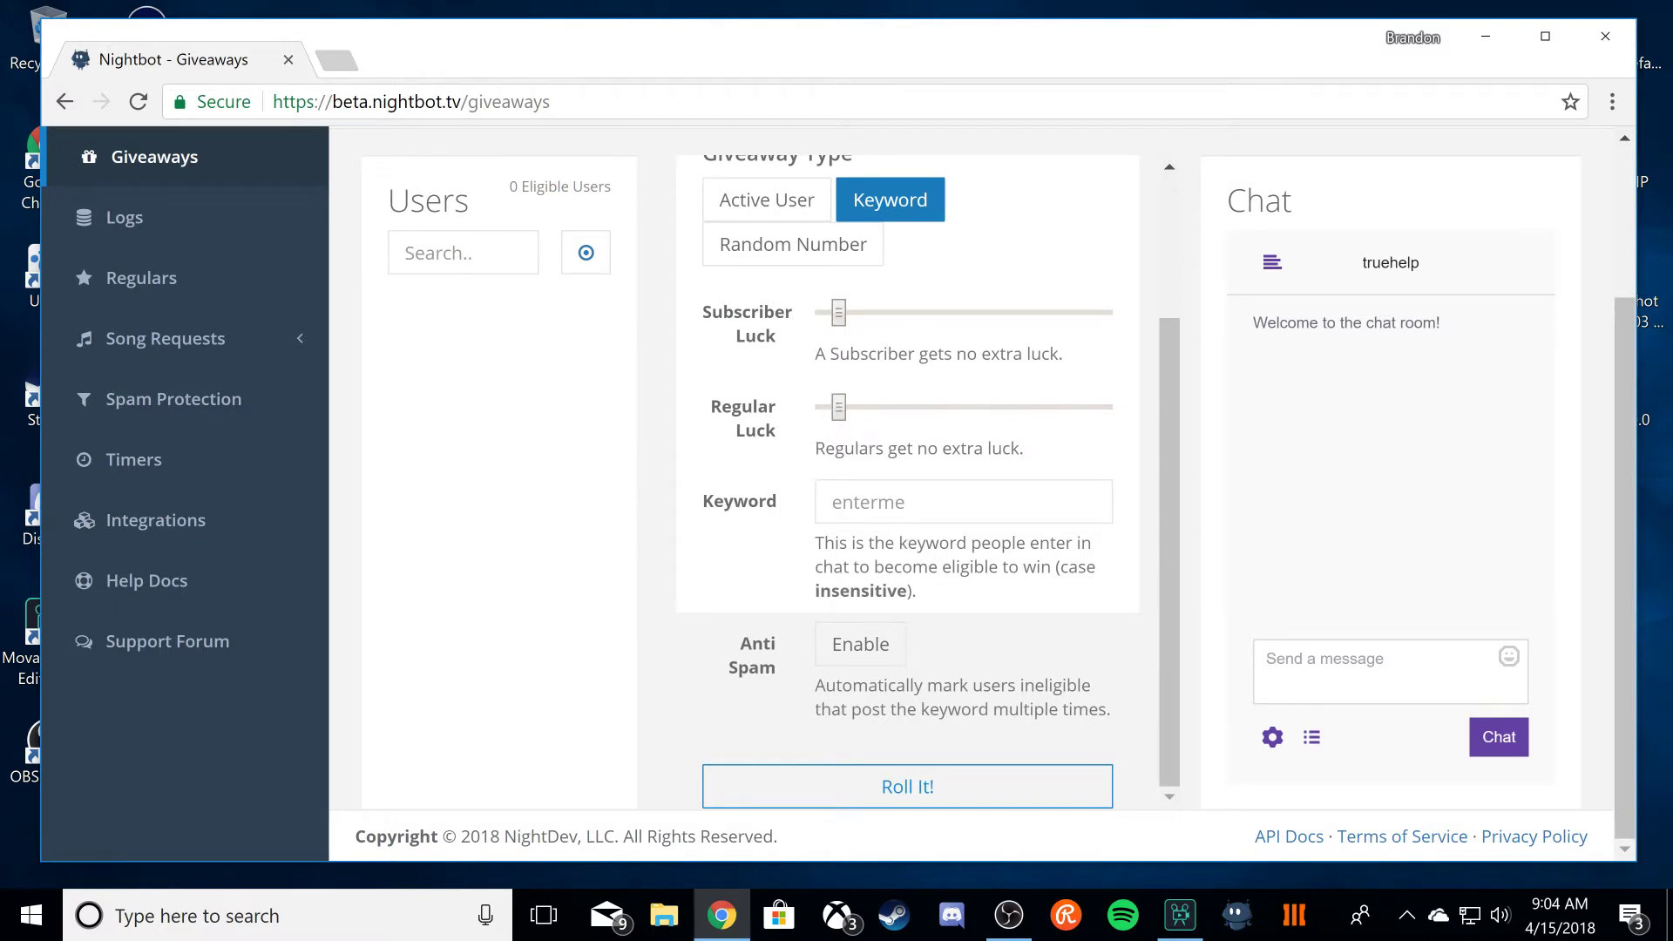
{"action": "scroll", "coordinate": [866, 288], "scroll_direction": "up", "scroll_amount": 2}
{"action": "left_click", "coordinate": [788, 379]}
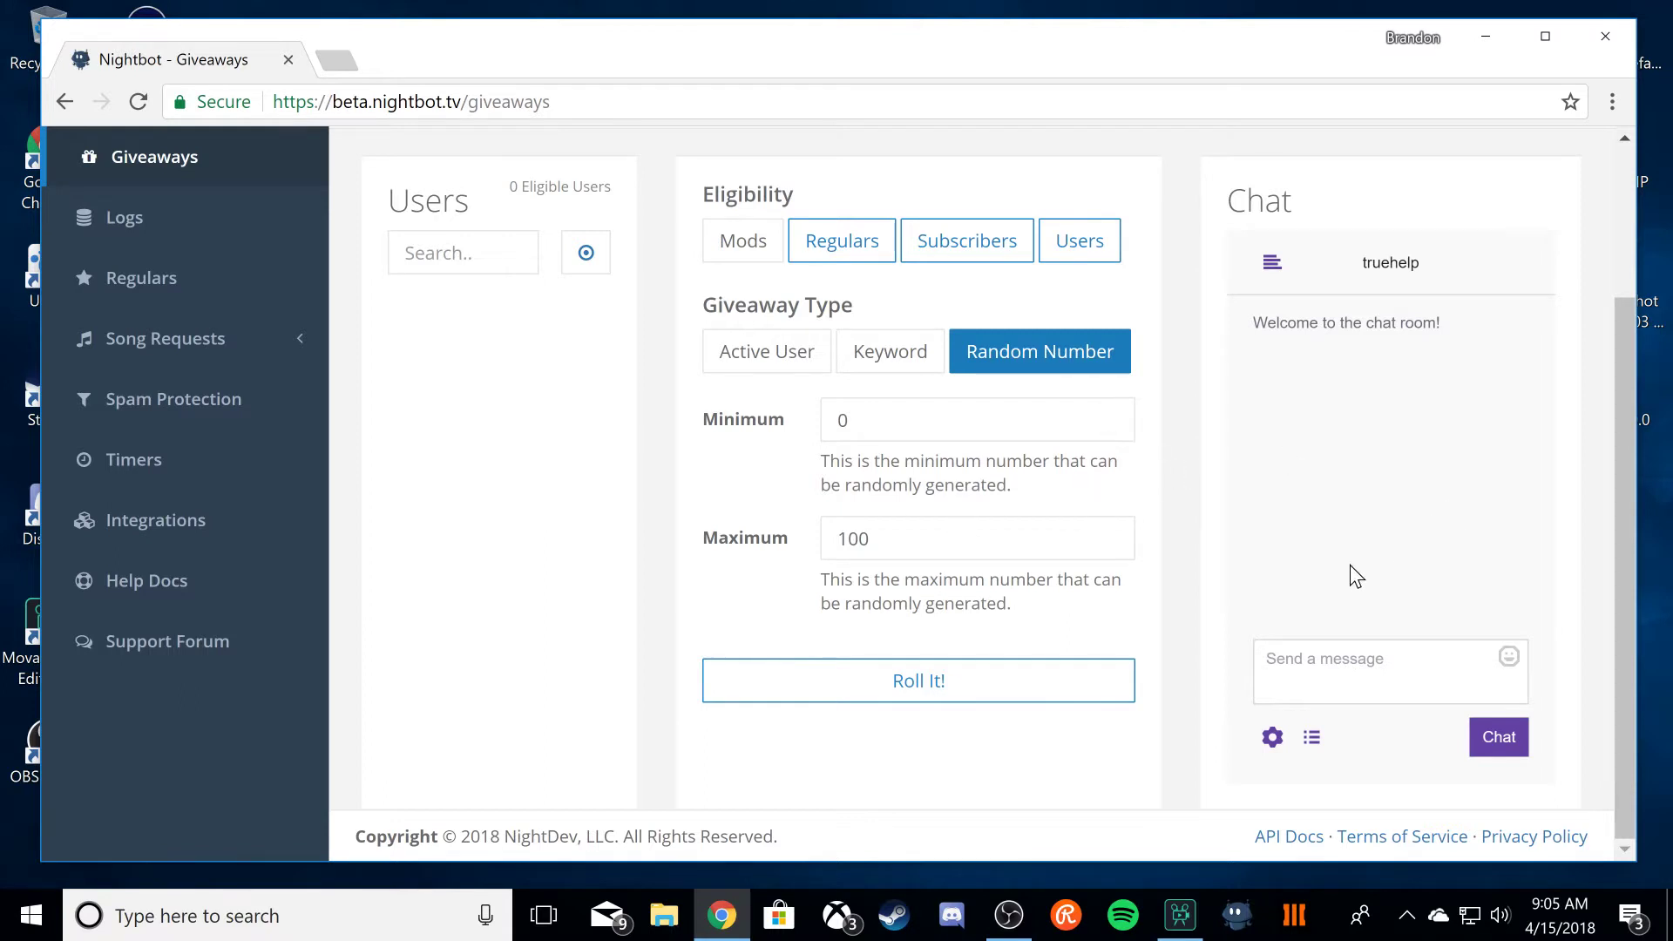
{"action": "scroll", "coordinate": [1042, 439], "scroll_direction": "up", "scroll_amount": 2}
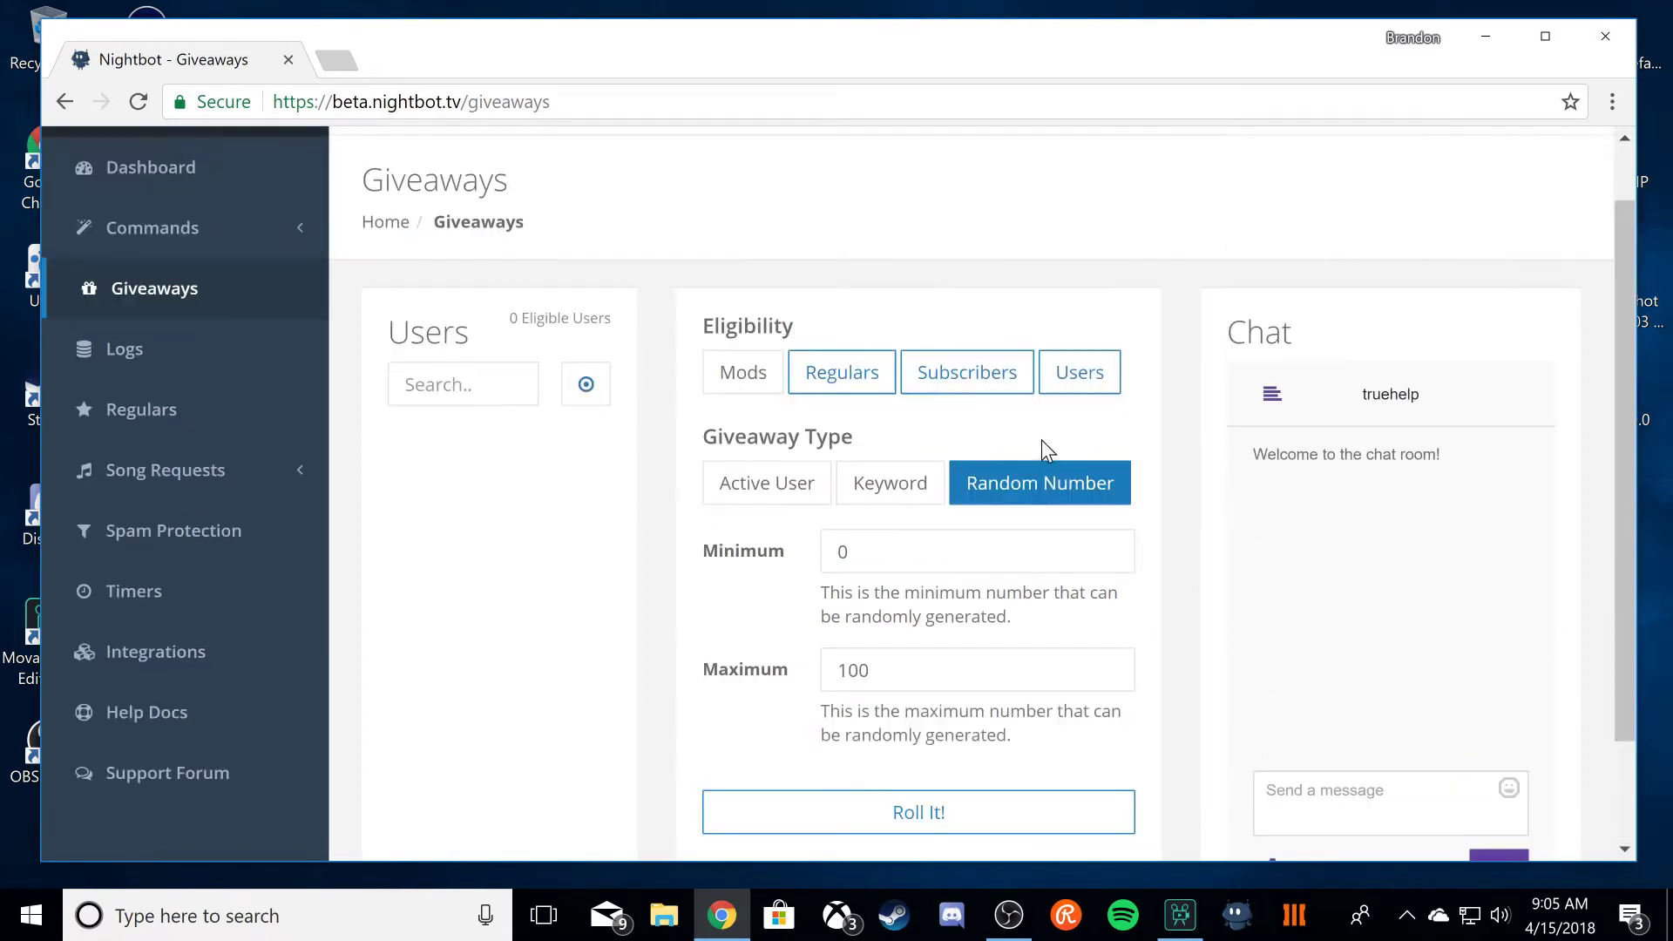
{"action": "scroll", "coordinate": [1042, 440], "scroll_direction": "up", "scroll_amount": 1}
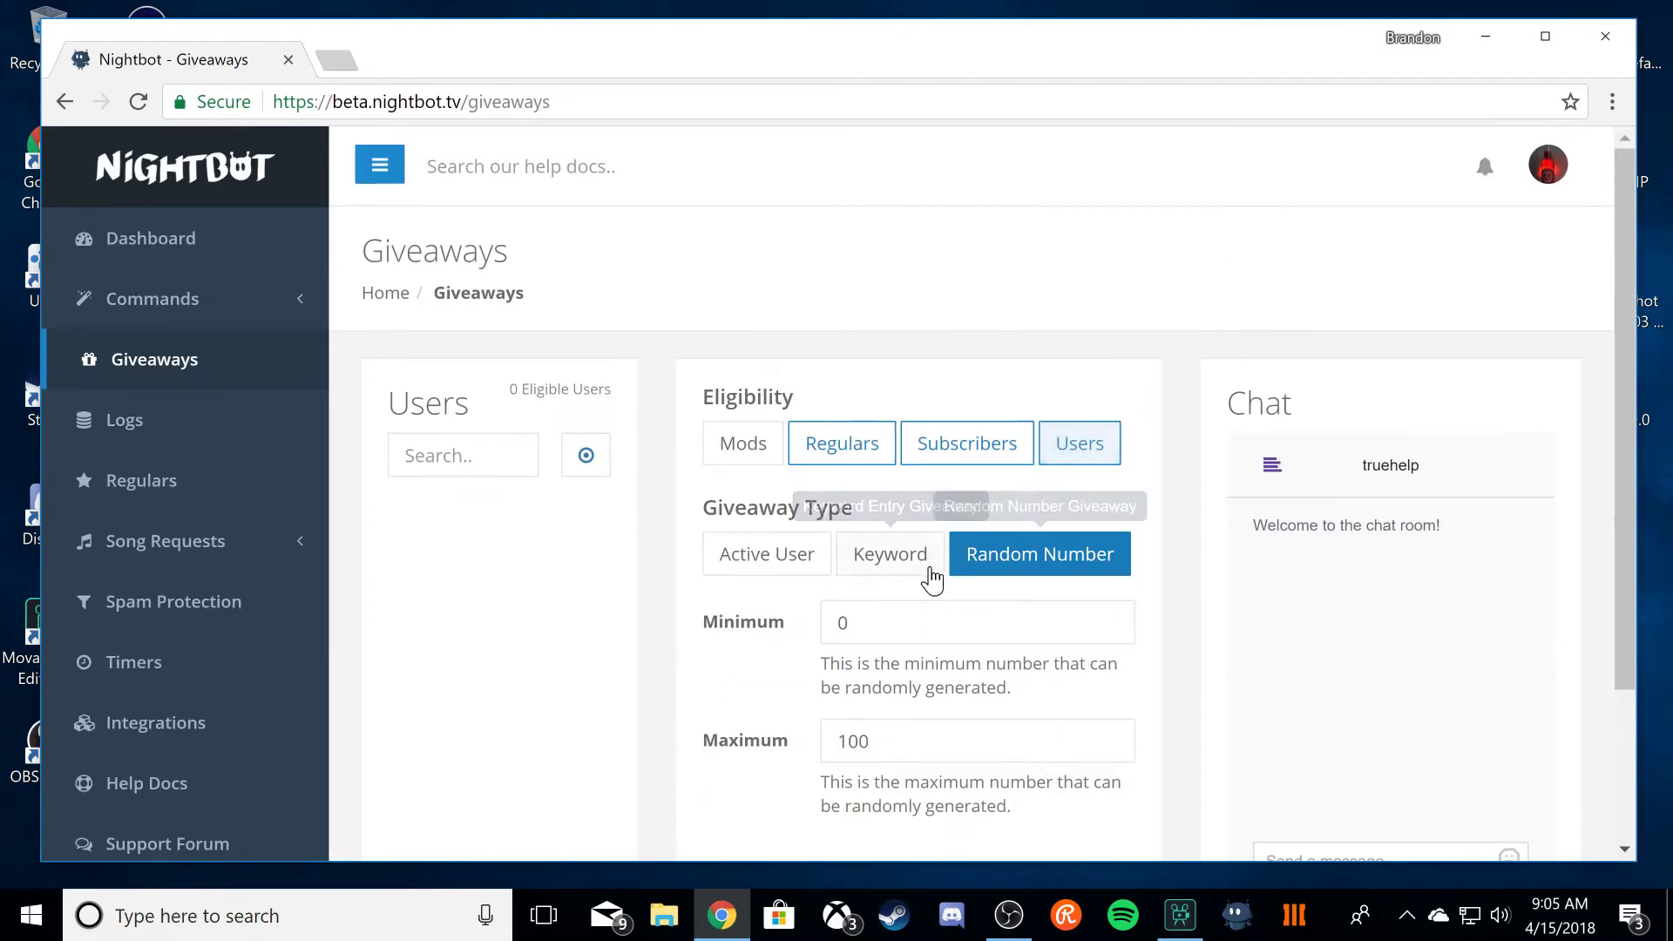
Step: Switch back to Active User and roll, which finds no eligible users
{"action": "left_click", "coordinate": [717, 568]}
{"action": "scroll", "coordinate": [720, 598], "scroll_direction": "down", "scroll_amount": 3}
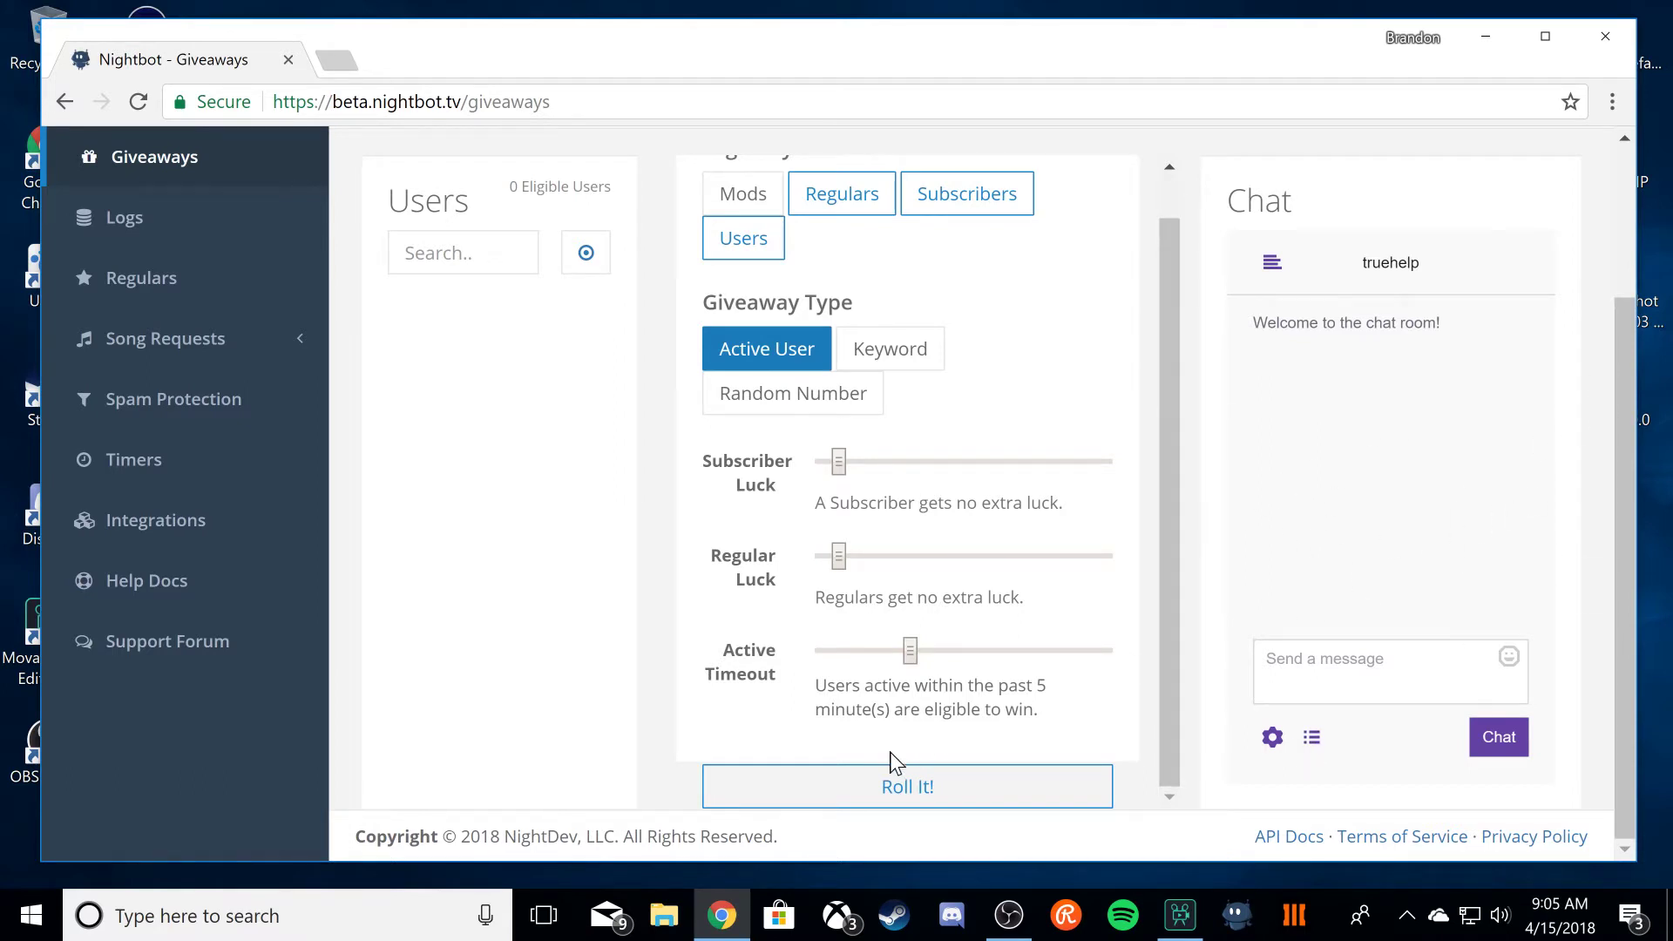
{"action": "left_click", "coordinate": [880, 788]}
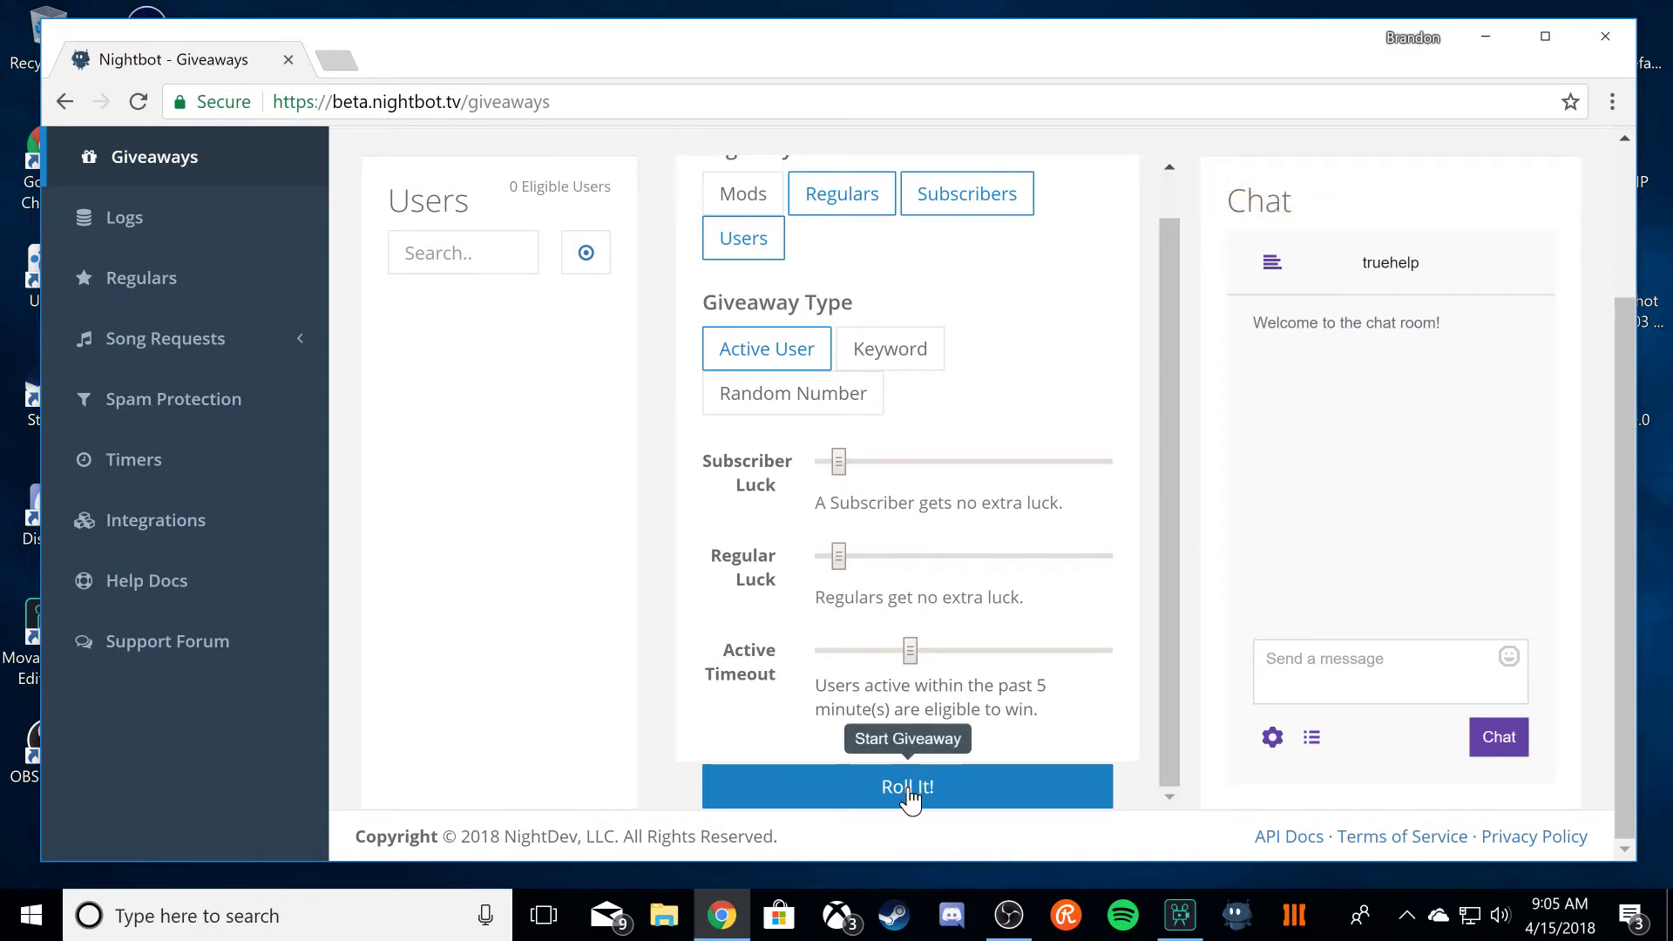
{"action": "scroll", "coordinate": [741, 288], "scroll_direction": "up", "scroll_amount": 1}
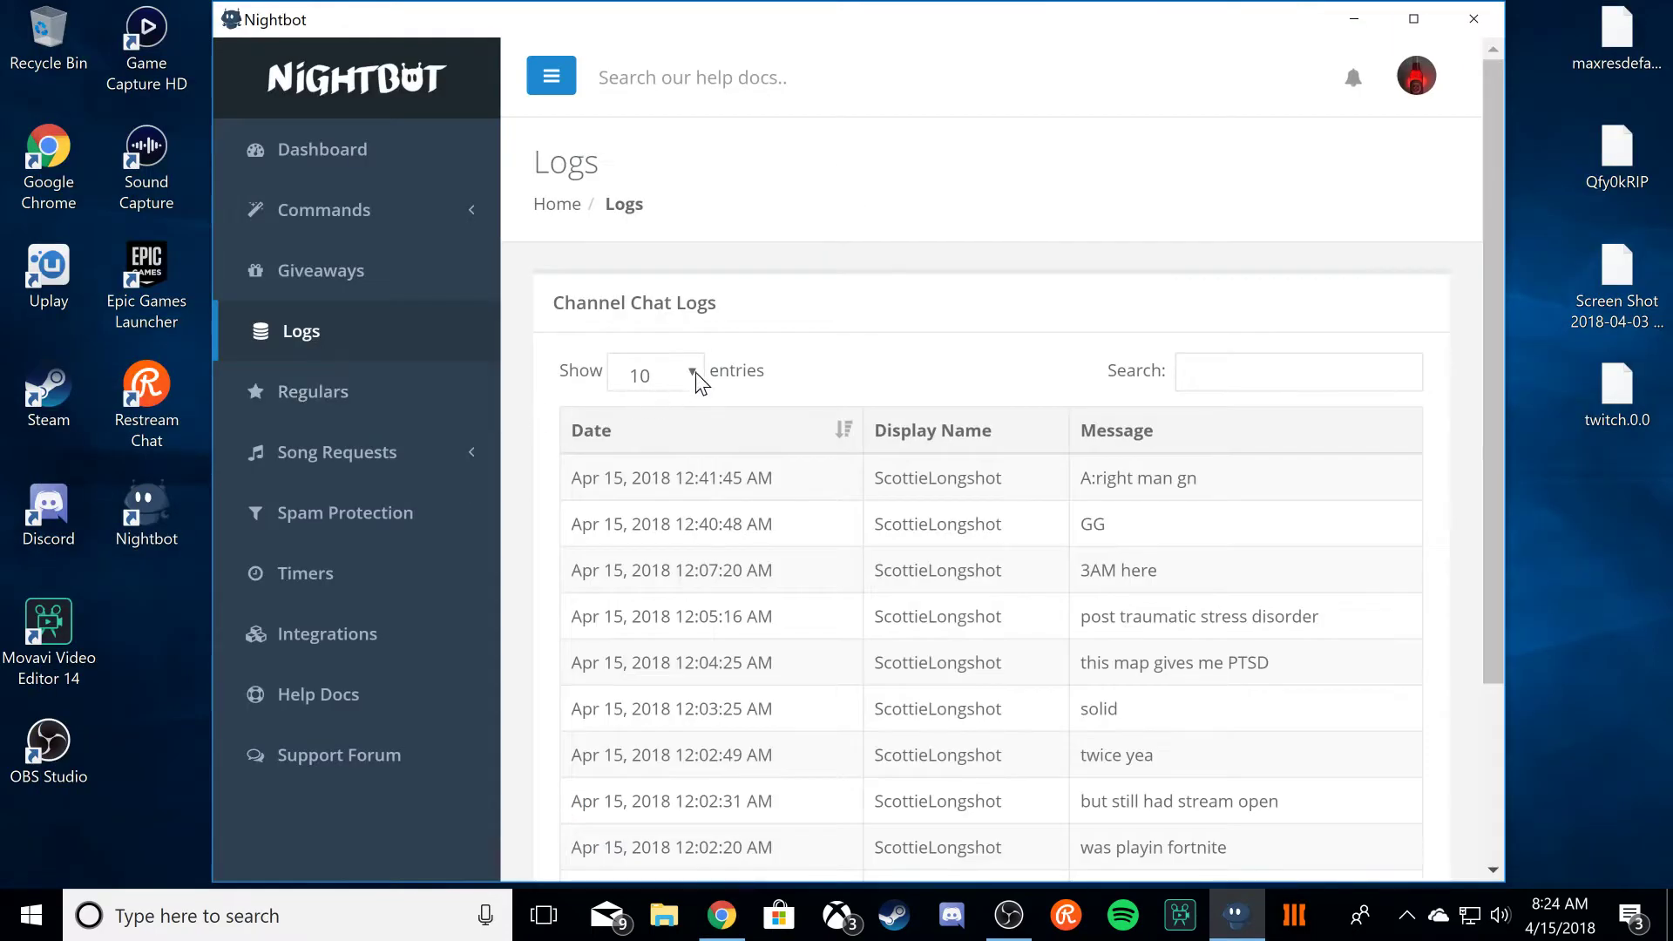
Step: Scroll through the 318 chat log entries, then open the Regulars list showing three users
{"action": "scroll", "coordinate": [696, 373], "scroll_direction": "down", "scroll_amount": 3}
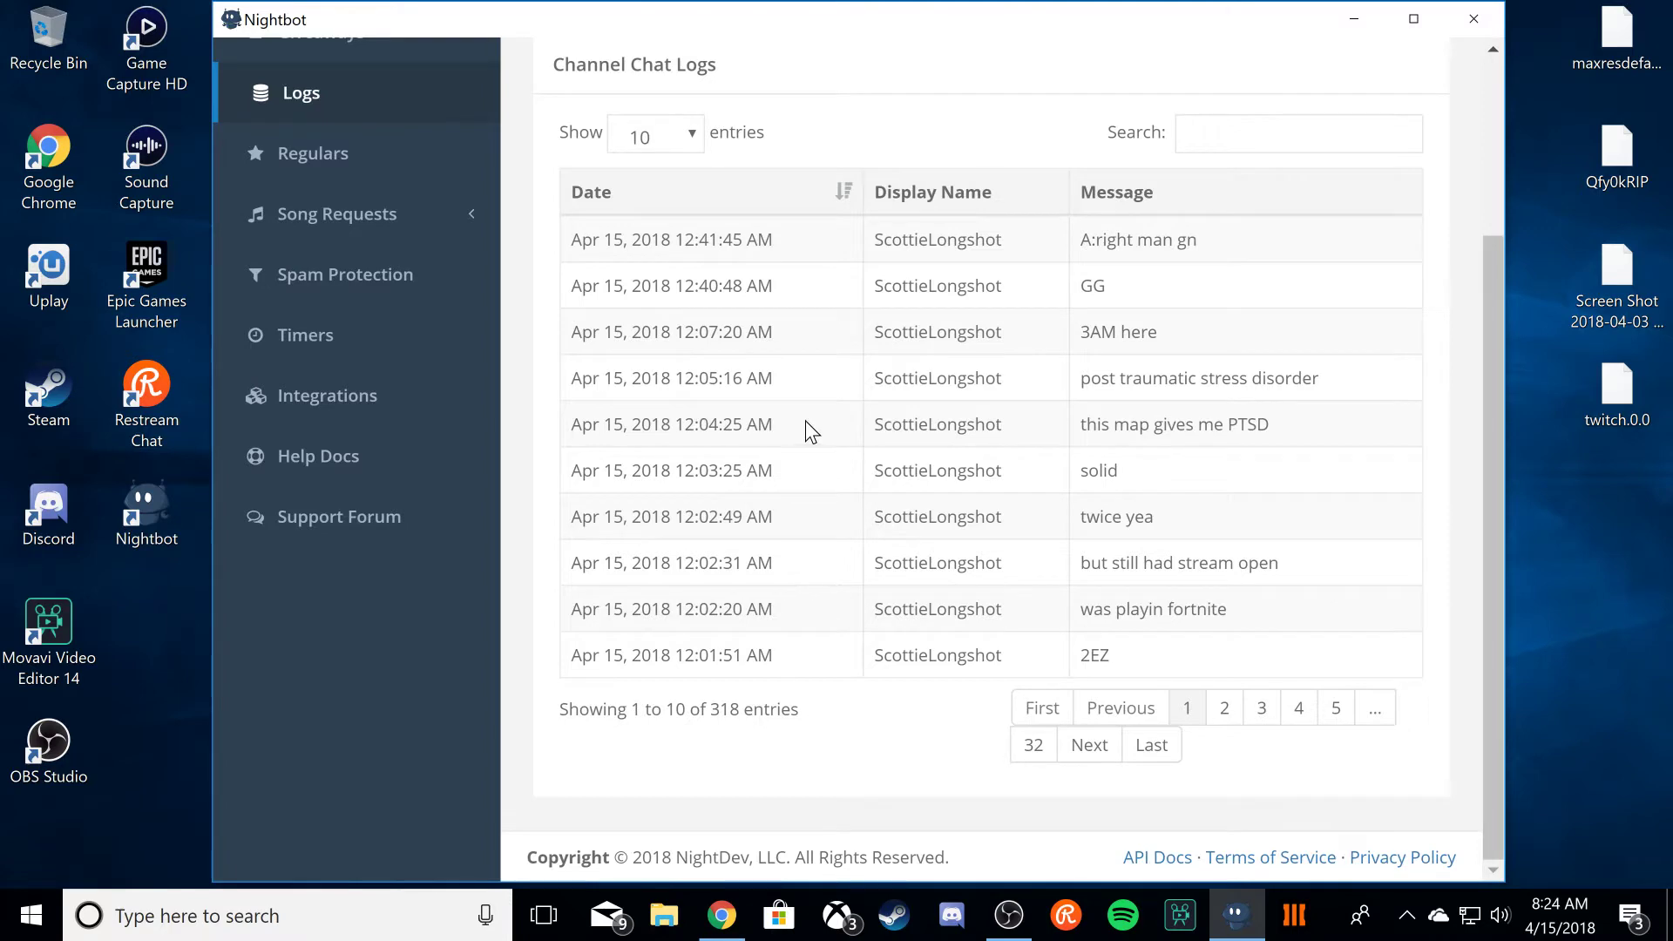
{"action": "scroll", "coordinate": [808, 430], "scroll_direction": "up", "scroll_amount": 3}
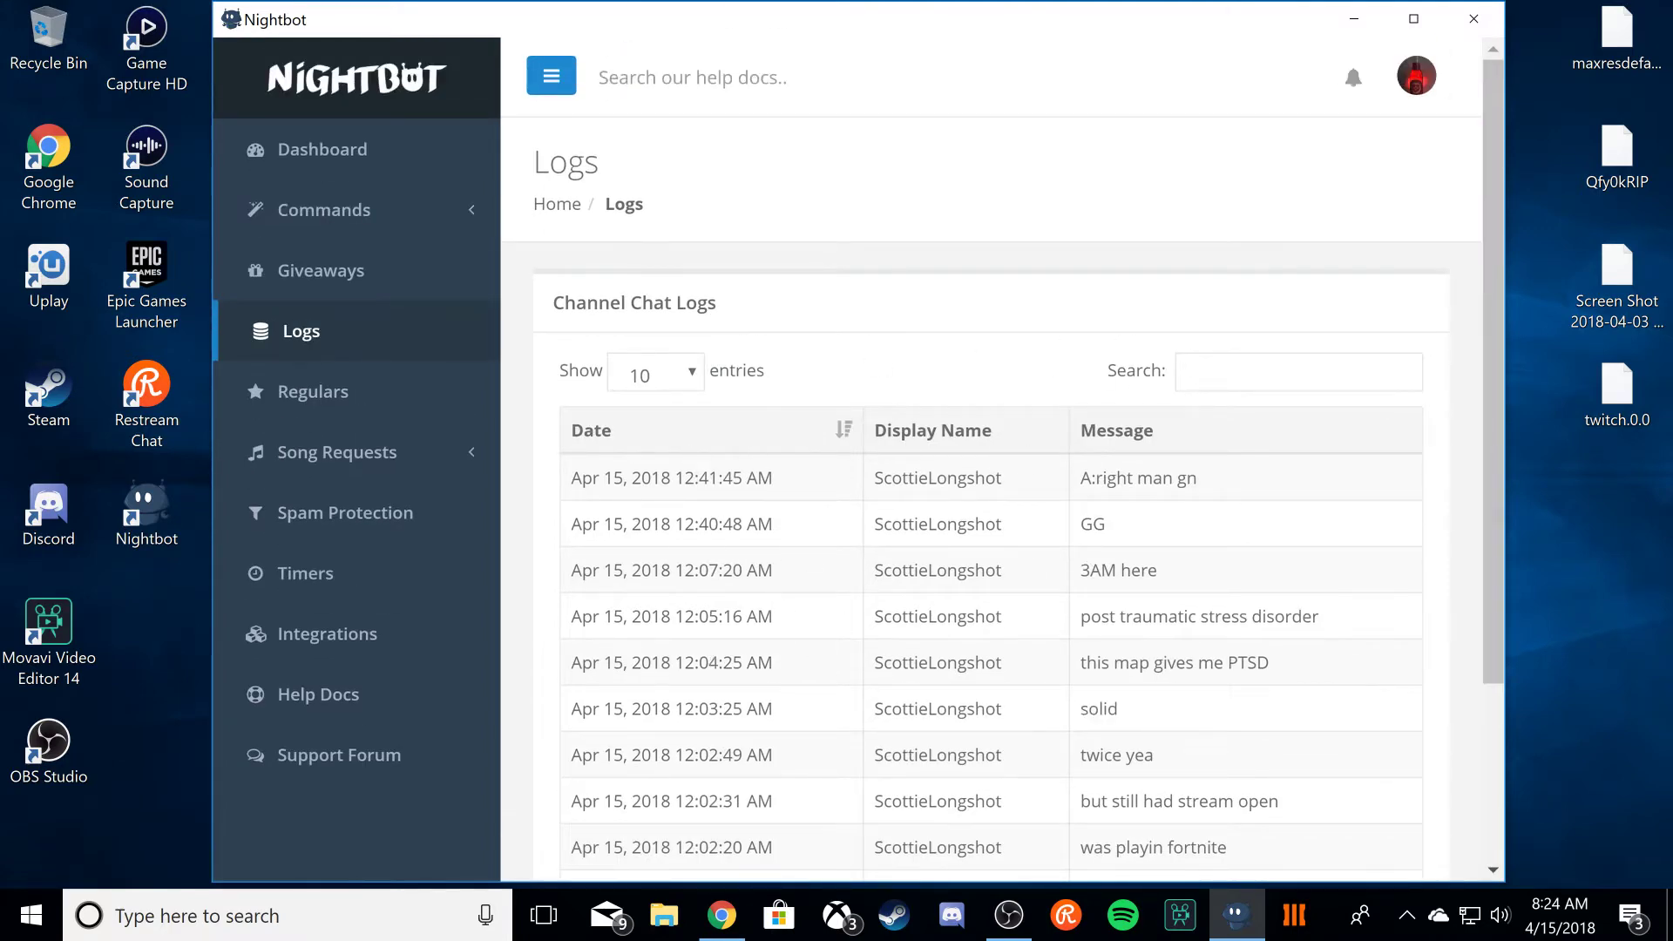
{"action": "scroll", "coordinate": [858, 512], "scroll_direction": "down", "scroll_amount": 3}
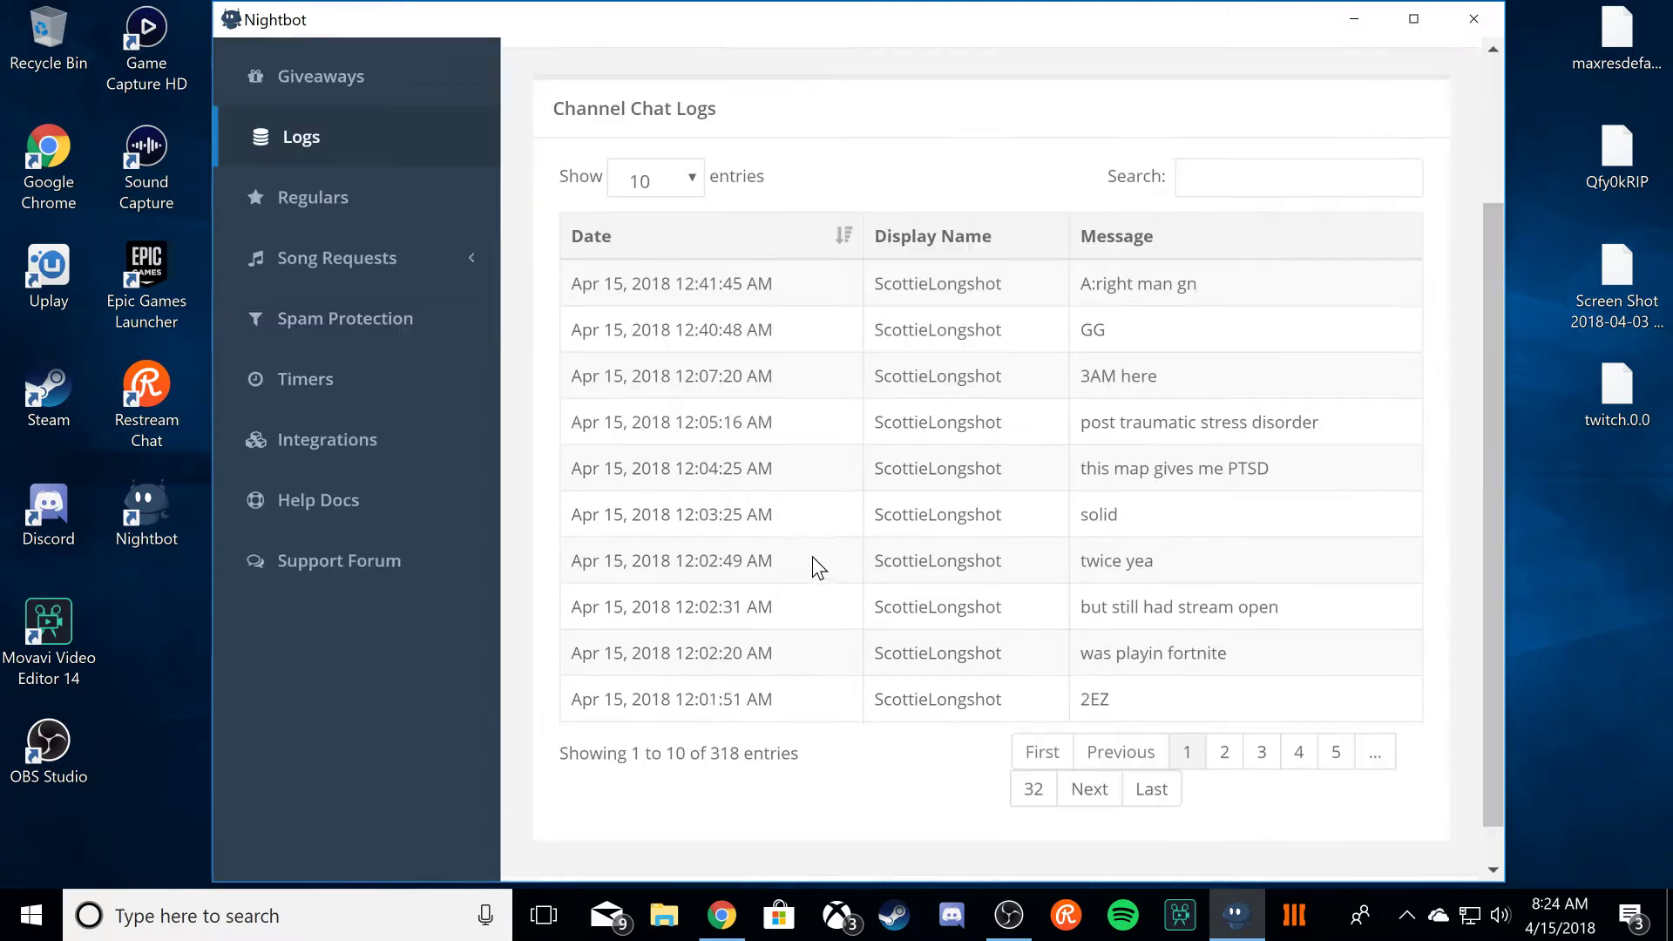
{"action": "scroll", "coordinate": [1217, 340], "scroll_direction": "up", "scroll_amount": 2}
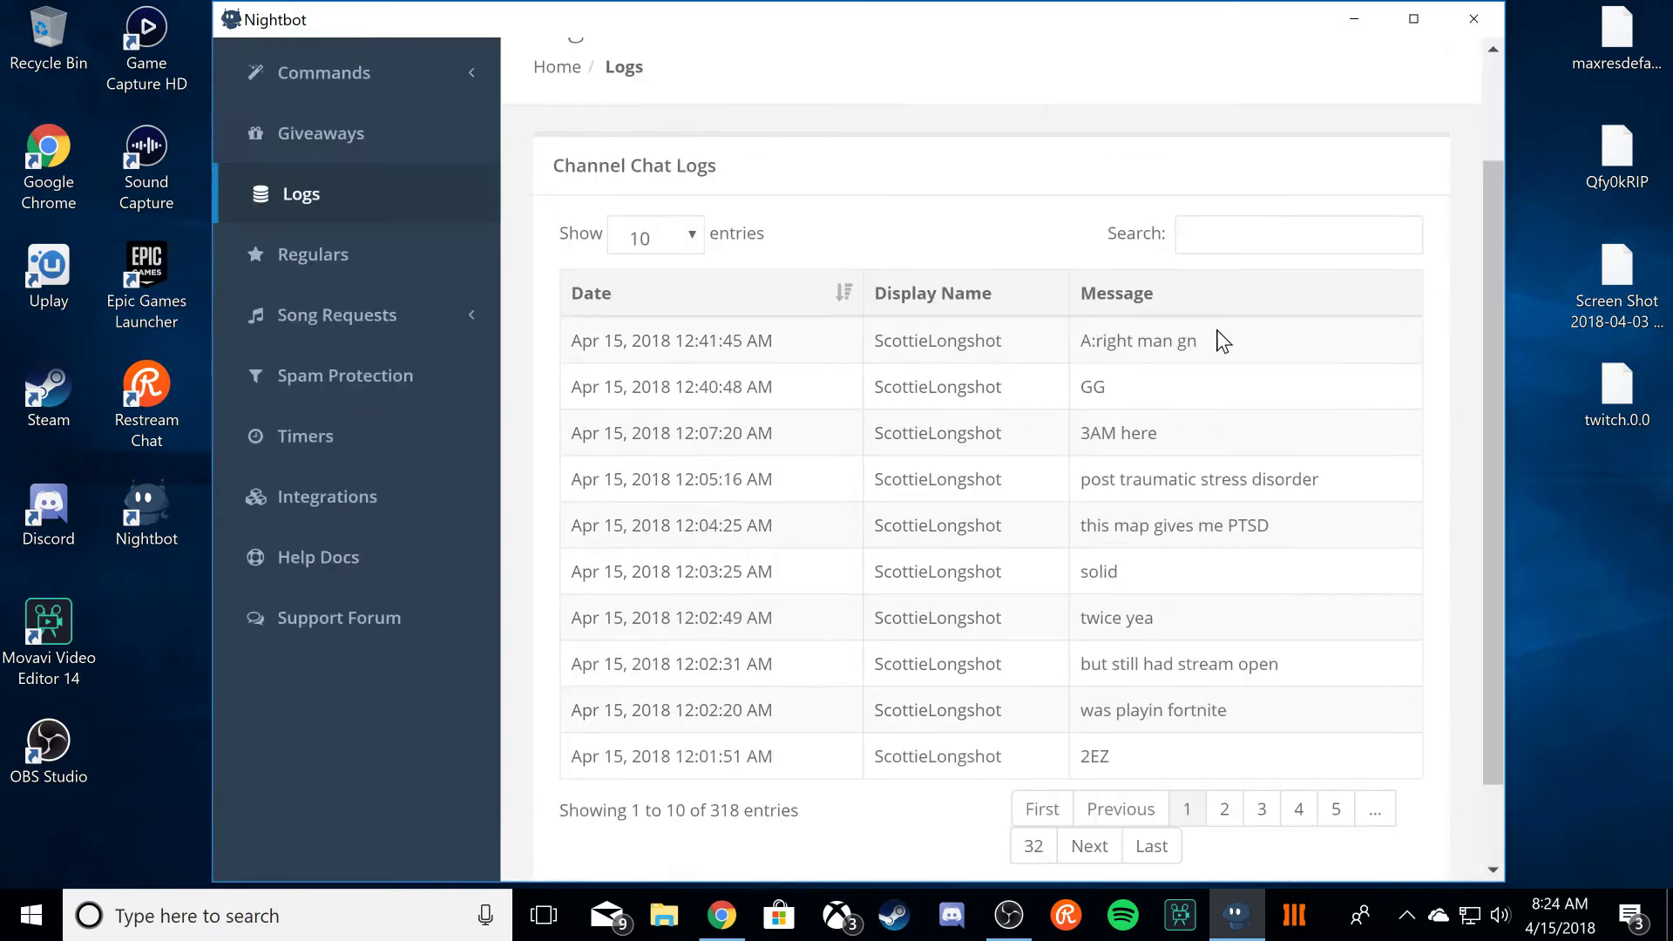
{"action": "left_click", "coordinate": [376, 311]}
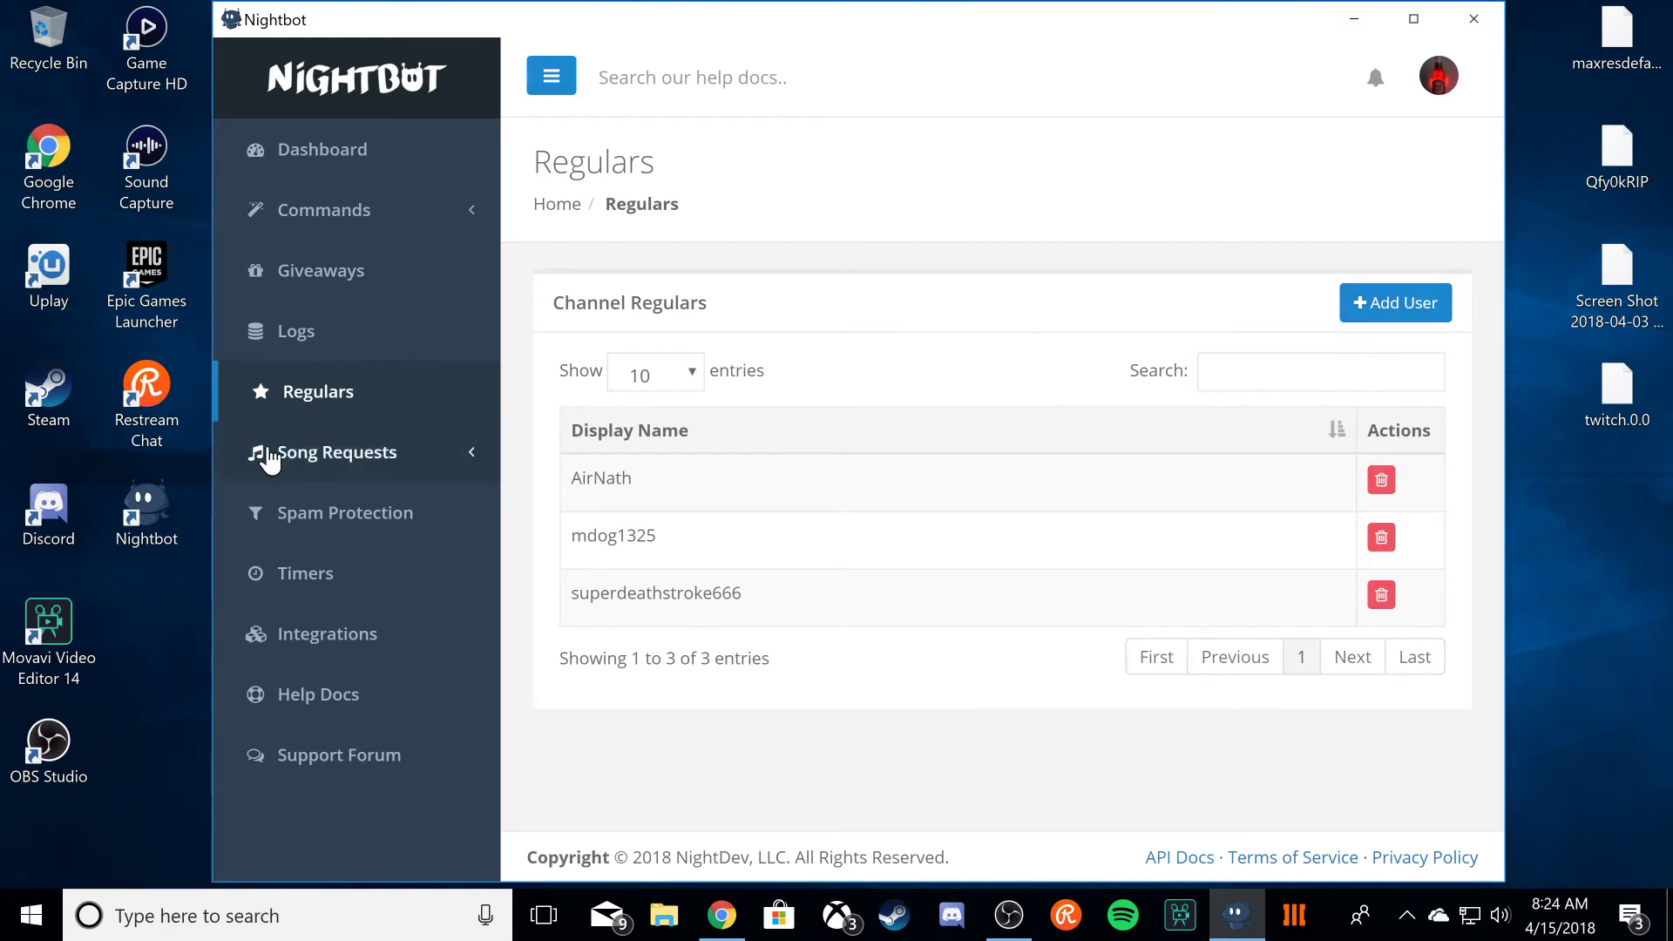
Step: Open Song Requests > AutoDJ, showing Kryptonite by 3 Doors Down as the current song
{"action": "left_click", "coordinate": [296, 452]}
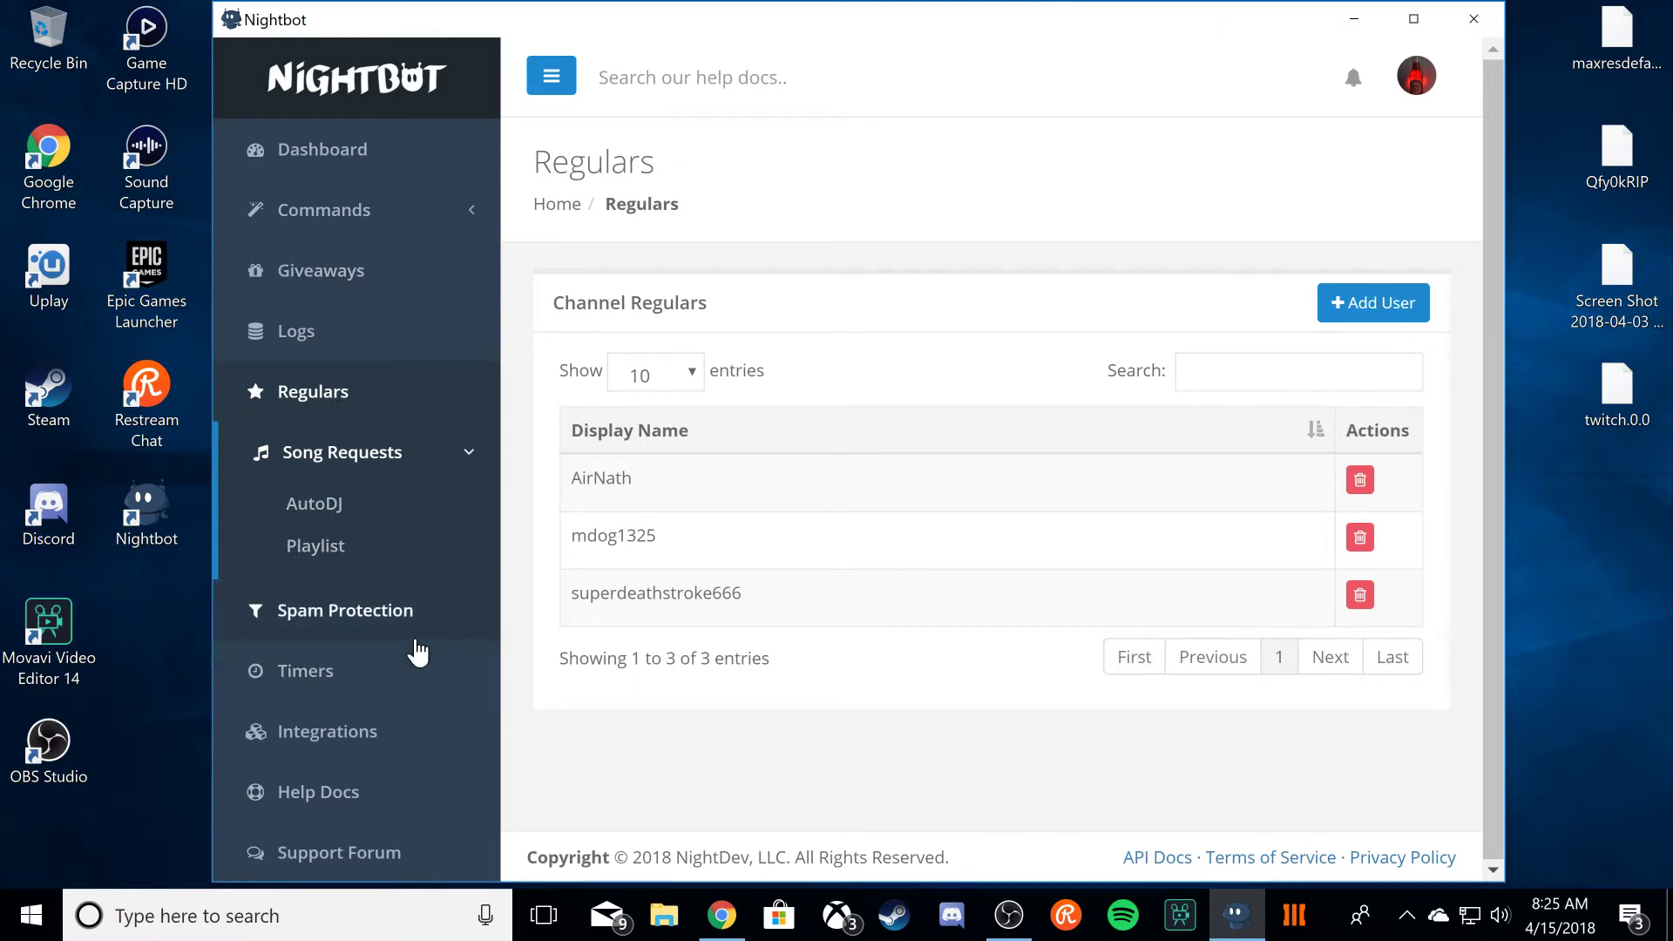
{"action": "left_click", "coordinate": [306, 468]}
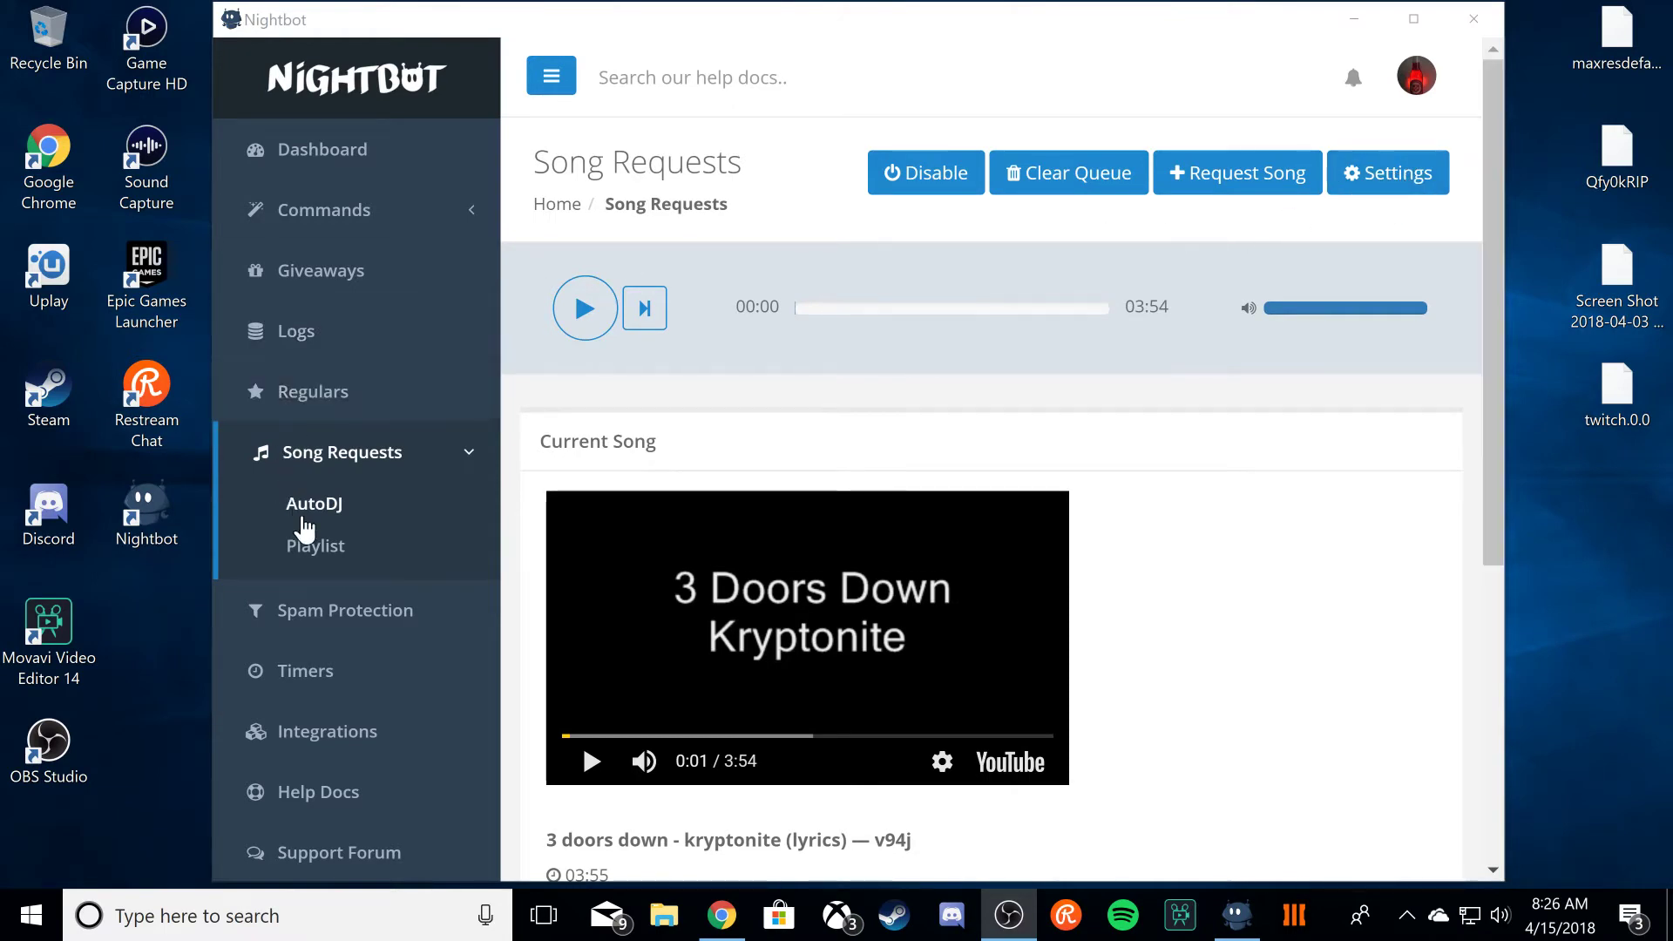
Step: Confirm the Channel Playlist is empty, then return to AutoDJ and pause Kryptonite
{"action": "scroll", "coordinate": [938, 694], "scroll_direction": "down", "scroll_amount": 5}
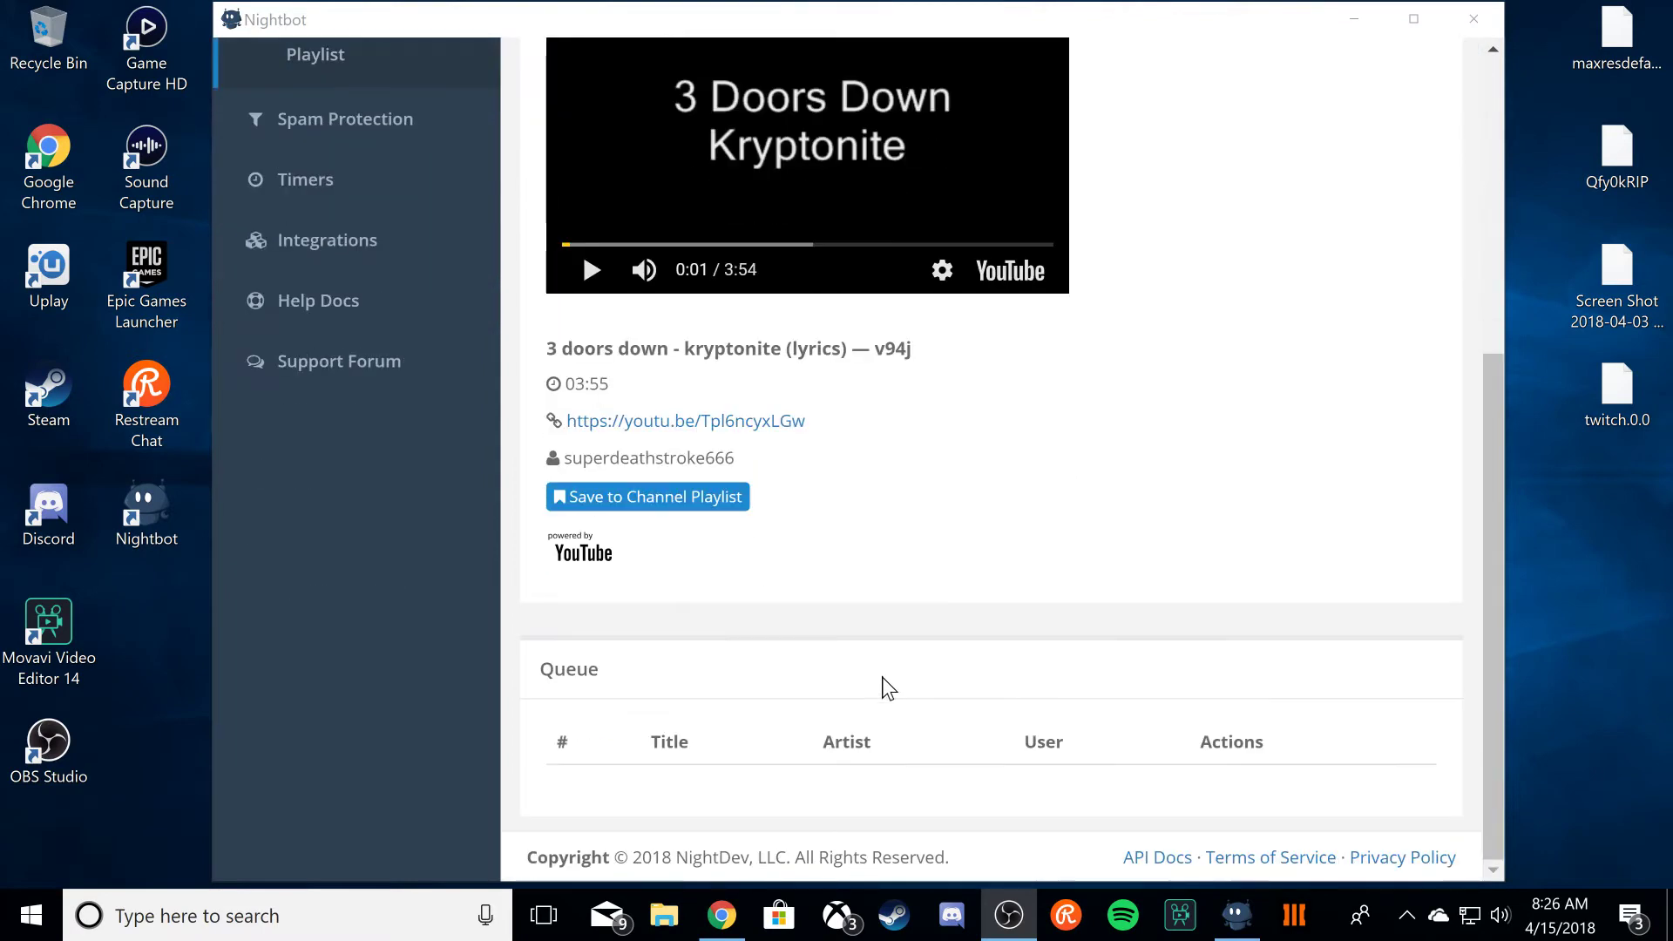
{"action": "scroll", "coordinate": [798, 666], "scroll_direction": "up", "scroll_amount": 5}
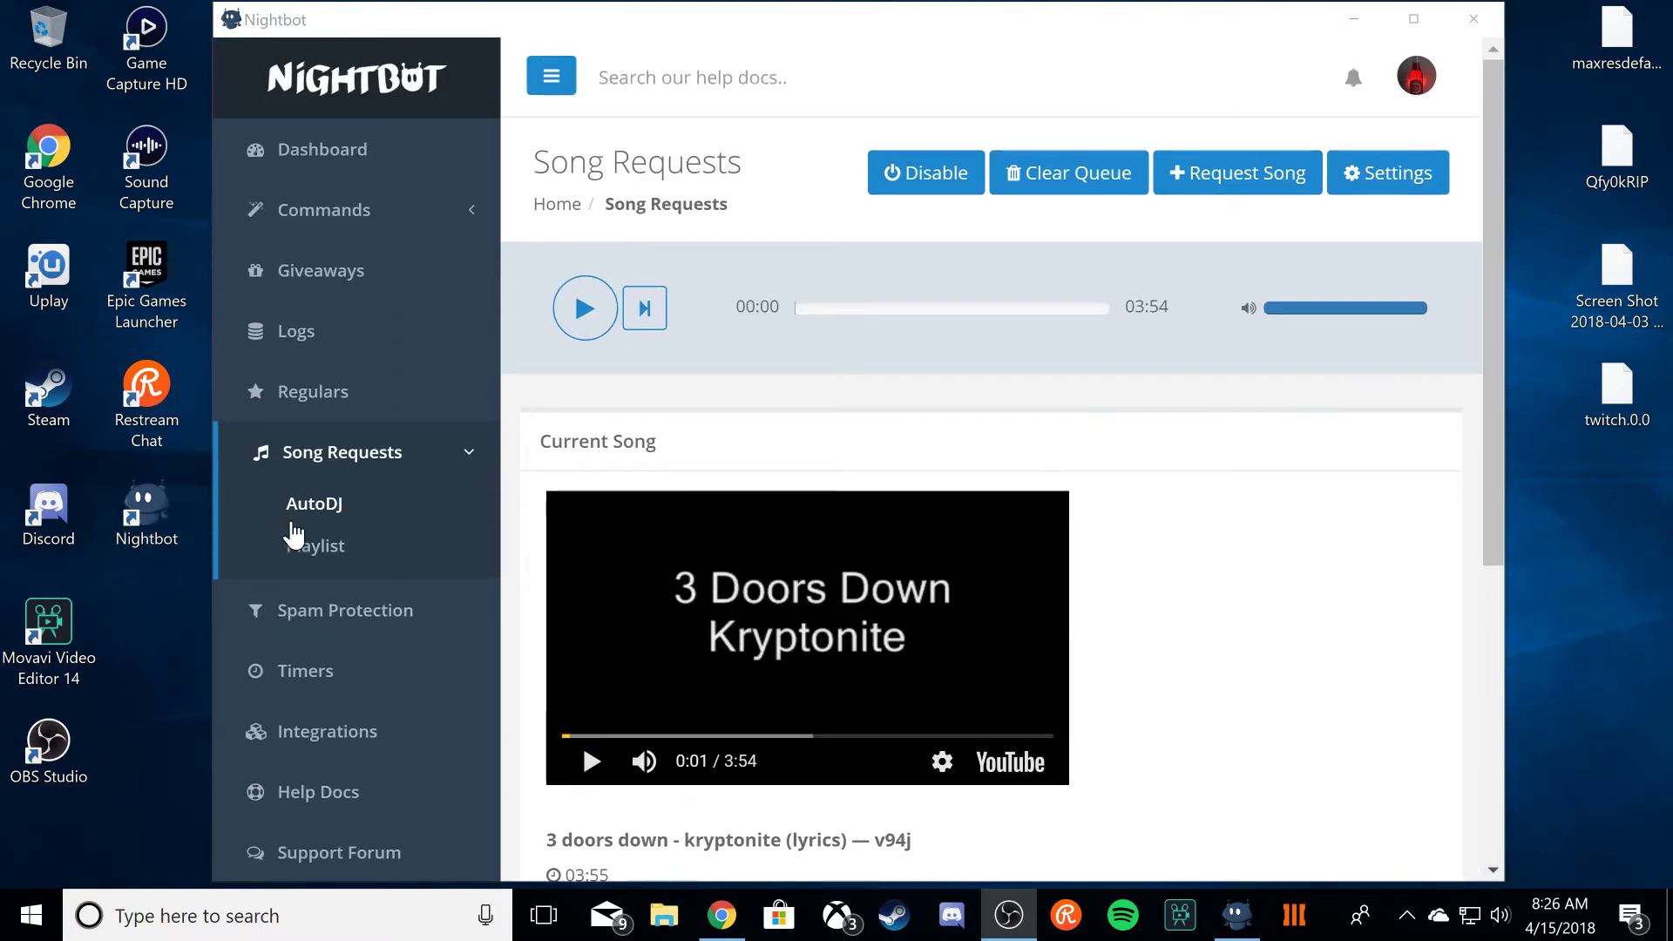
{"action": "left_click", "coordinate": [316, 553]}
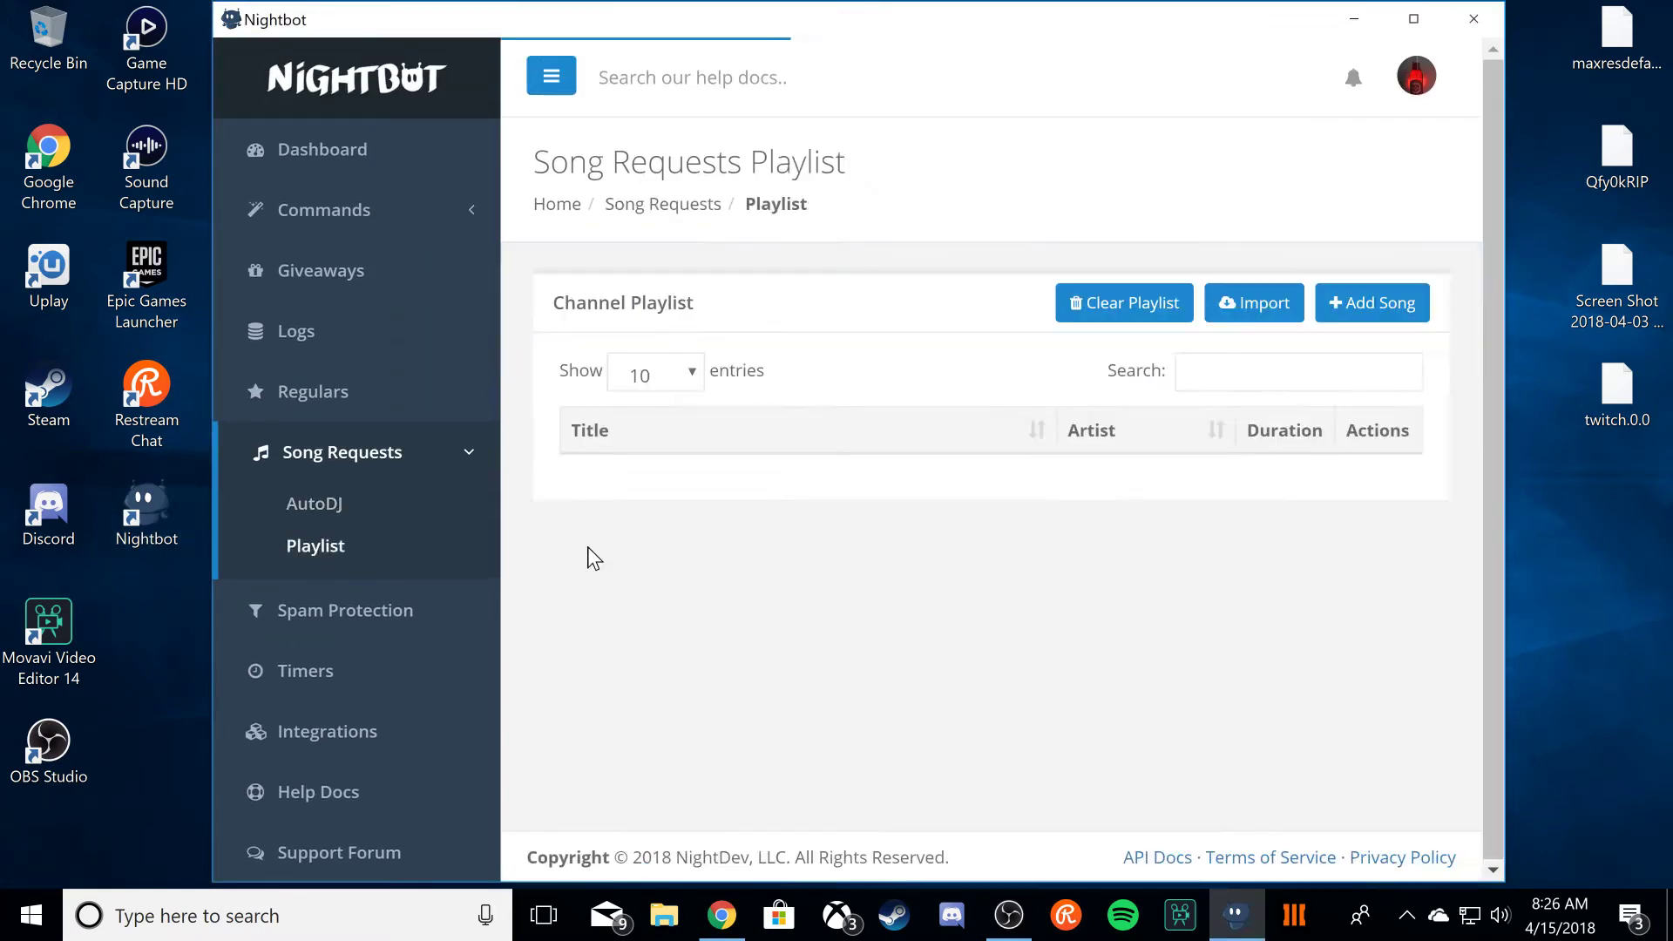
{"action": "left_click", "coordinate": [329, 510]}
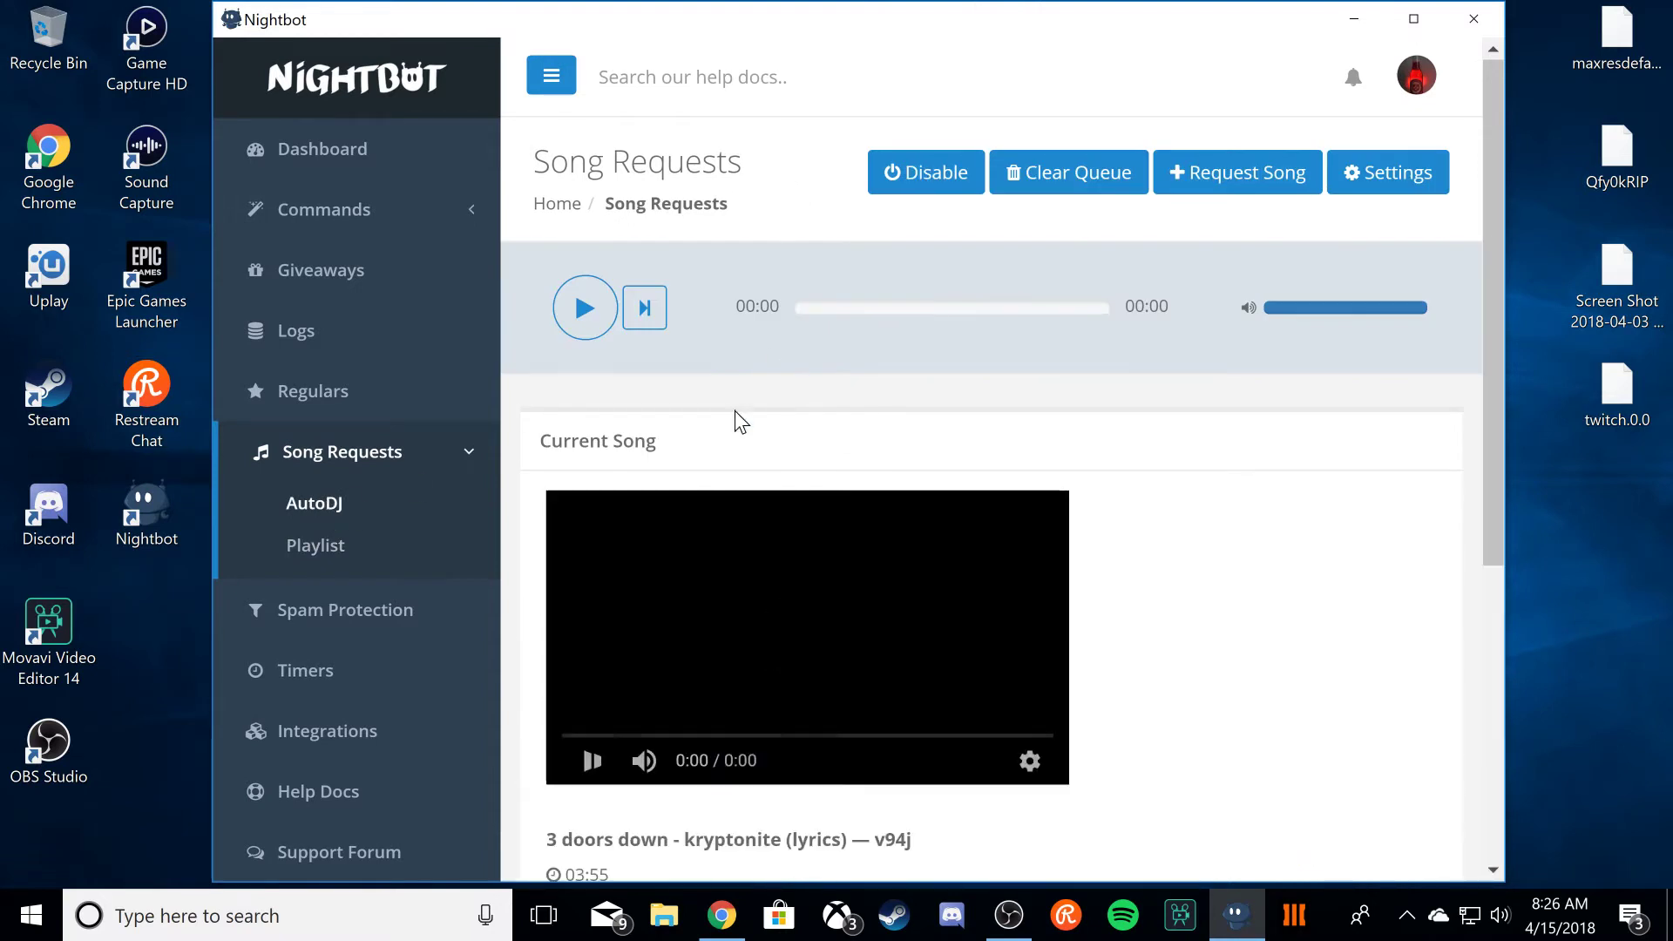
{"action": "left_click", "coordinate": [590, 761]}
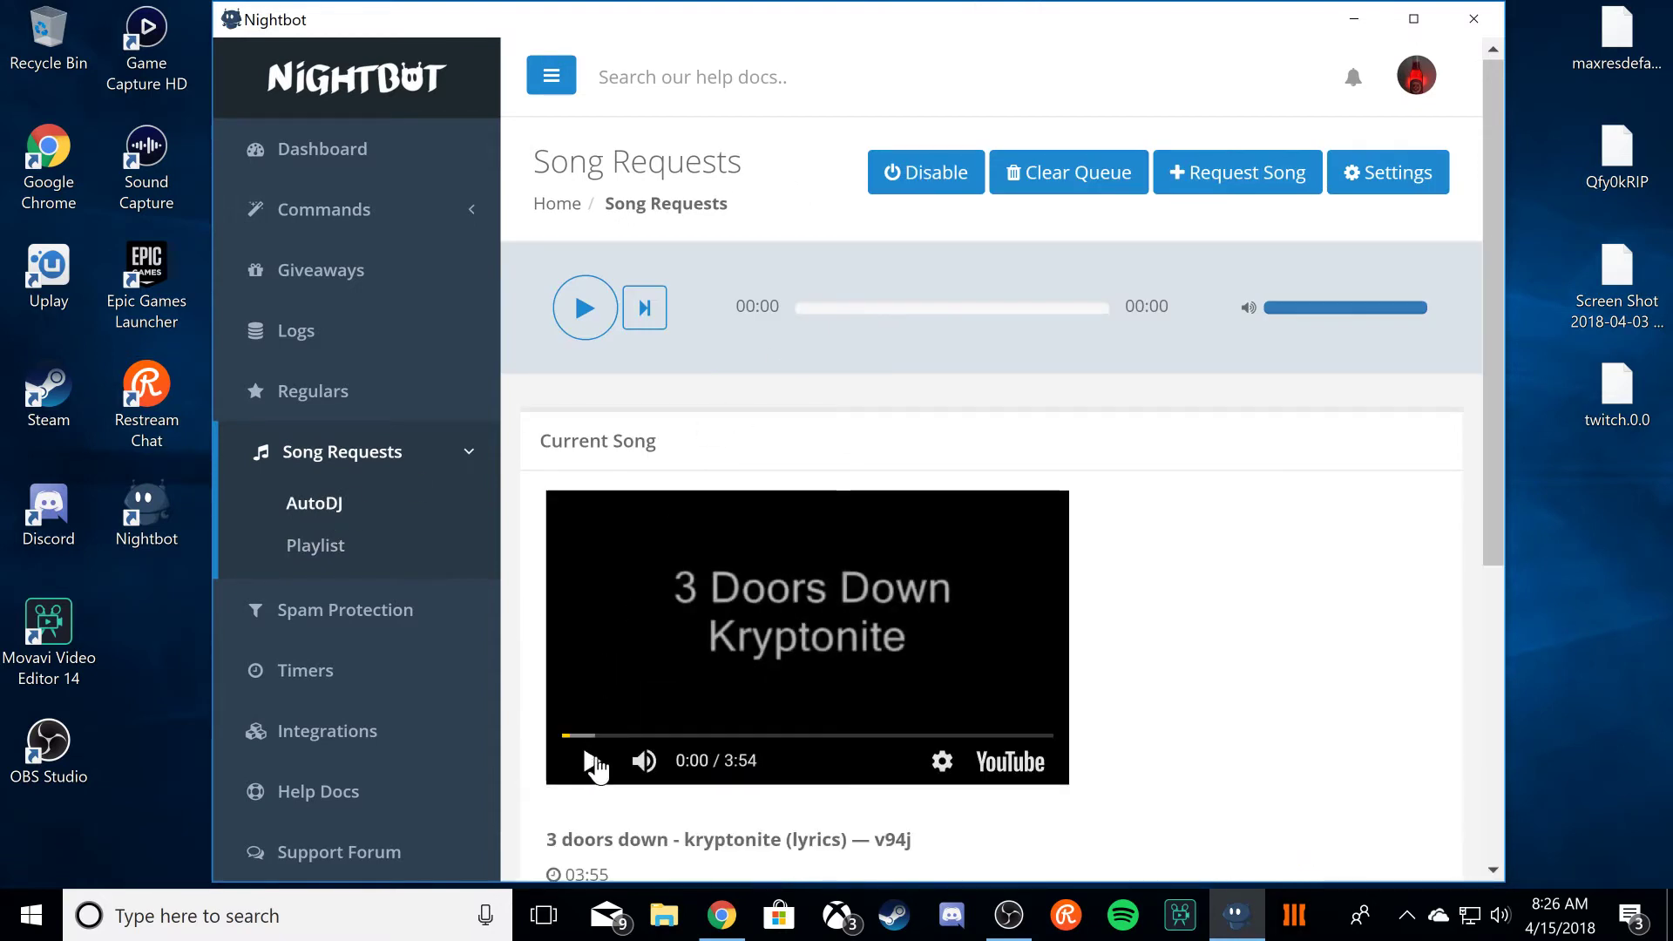
Step: Open Song Request Settings and keep Channel as the fallback playlist
{"action": "left_click", "coordinate": [1400, 177]}
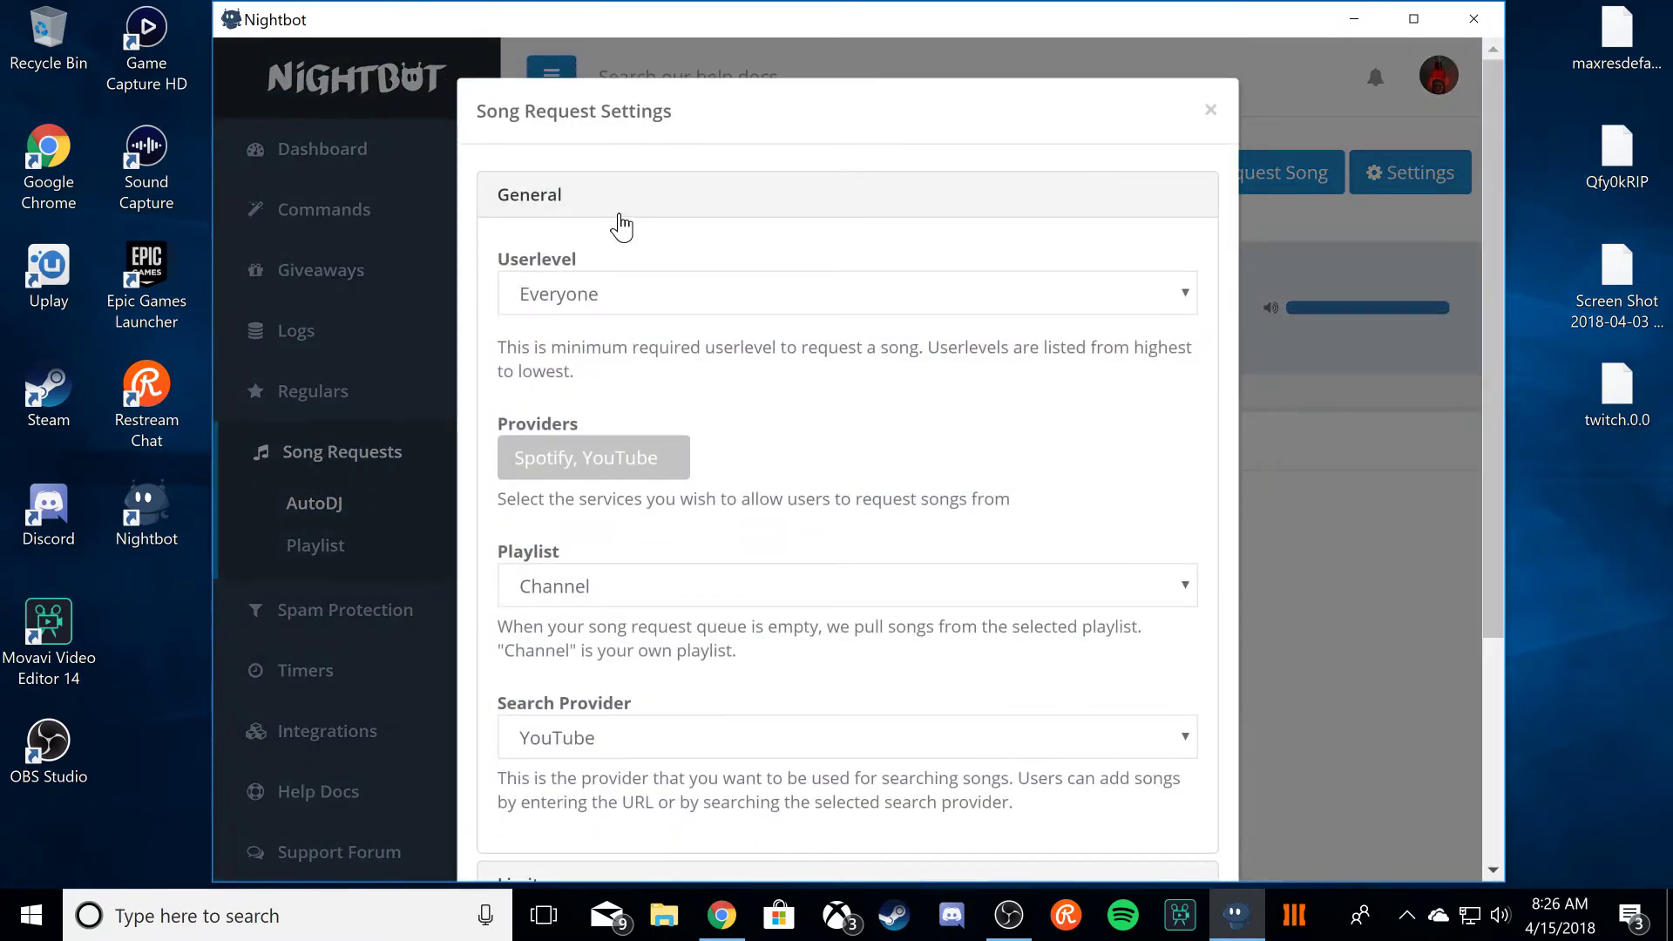
{"action": "scroll", "coordinate": [568, 309], "scroll_direction": "down", "scroll_amount": 3}
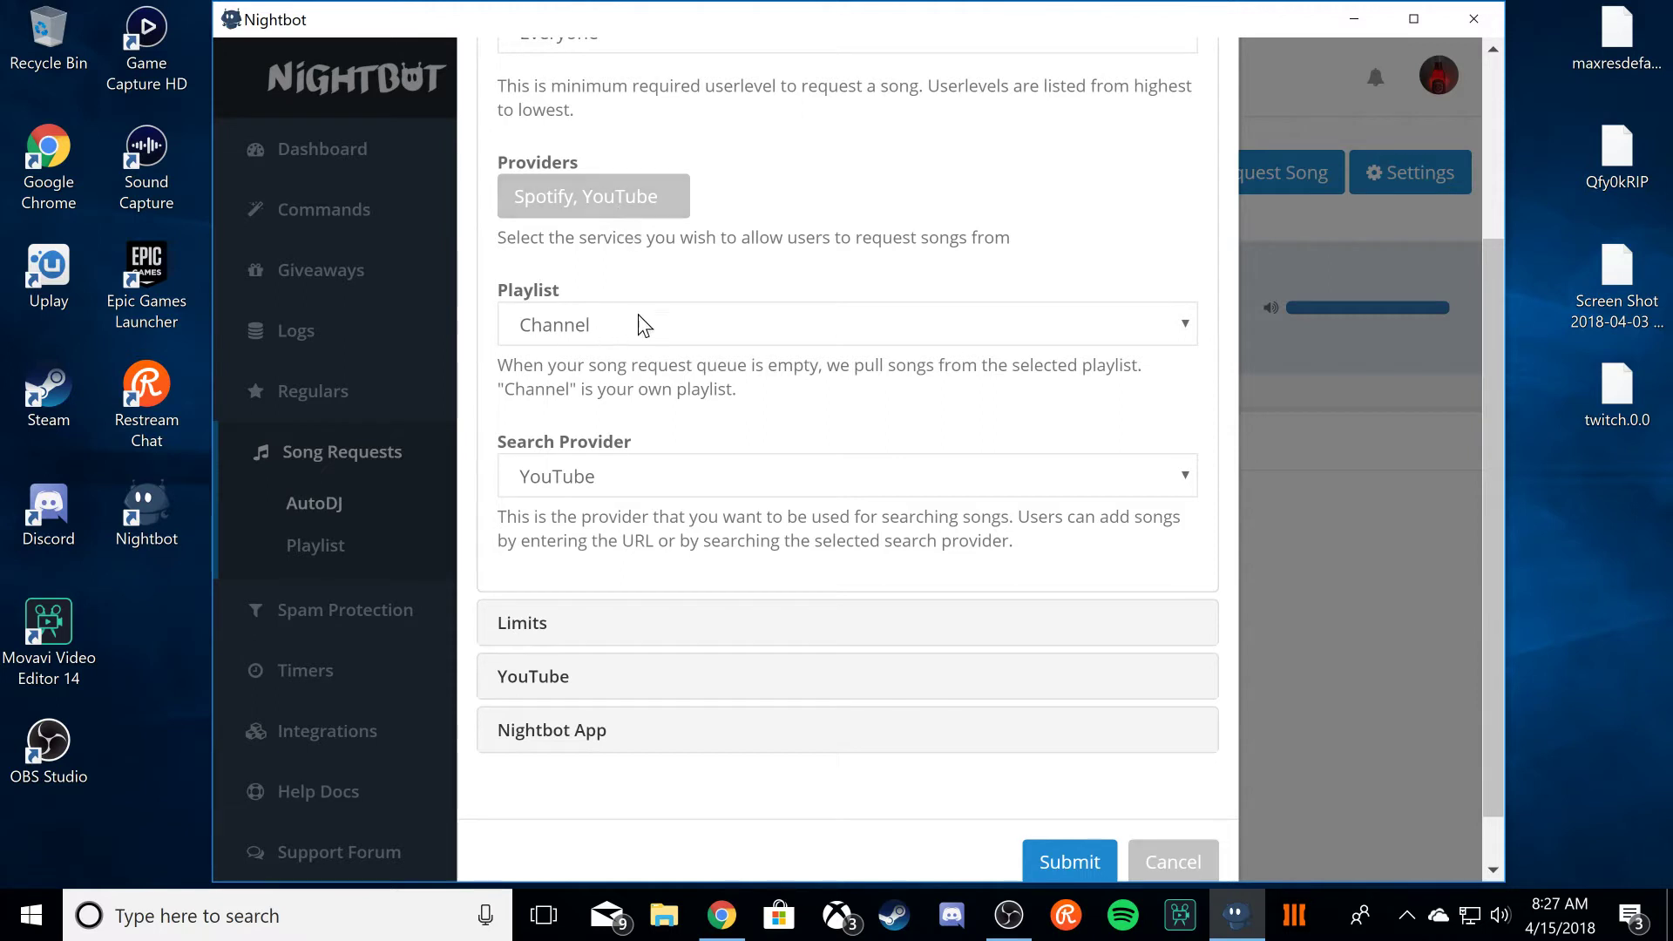
{"action": "scroll", "coordinate": [654, 281], "scroll_direction": "up", "scroll_amount": 1}
{"action": "scroll", "coordinate": [650, 284], "scroll_direction": "down", "scroll_amount": 1}
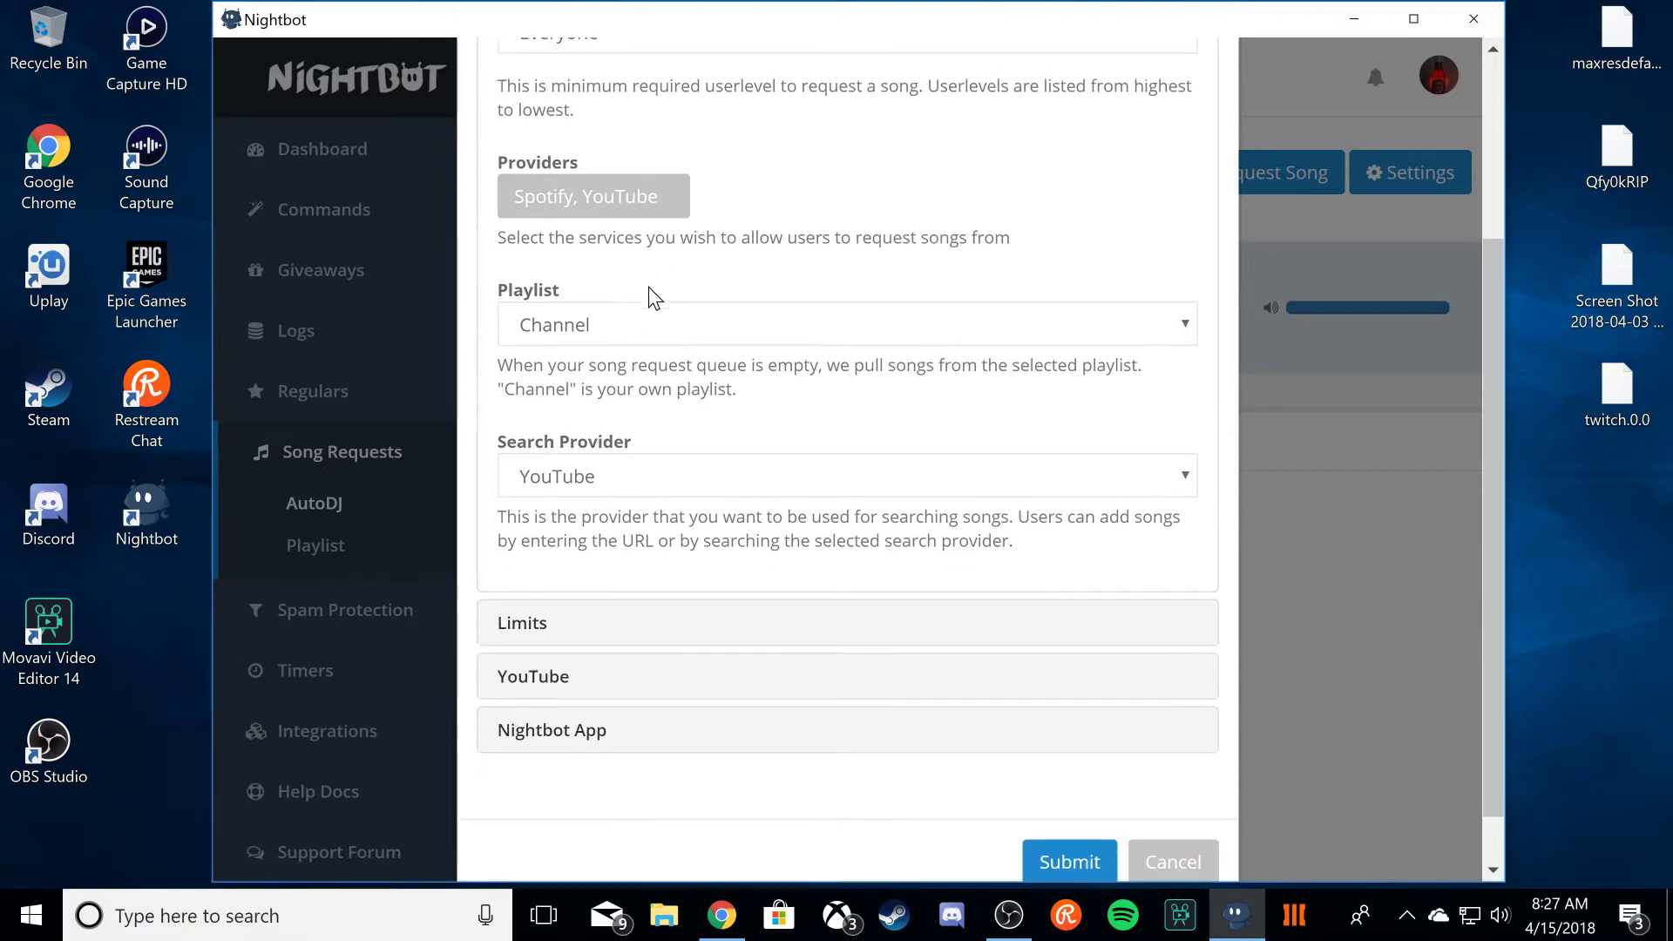
{"action": "left_click", "coordinate": [588, 327]}
{"action": "left_click", "coordinate": [592, 333]}
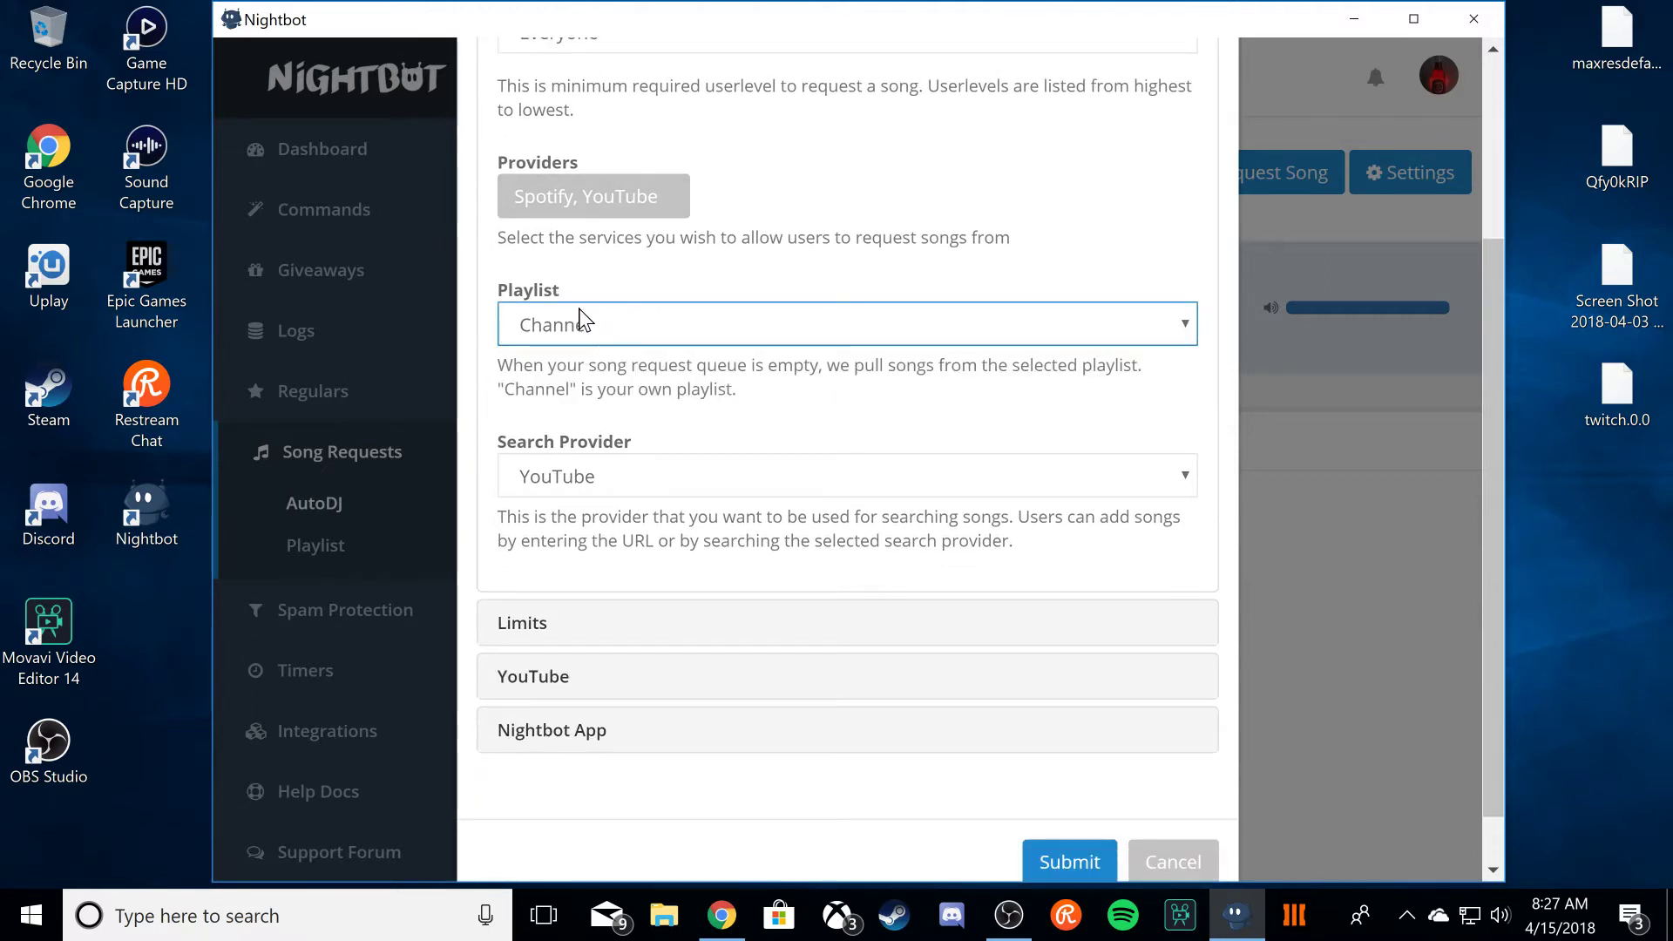
{"action": "left_click", "coordinate": [583, 320]}
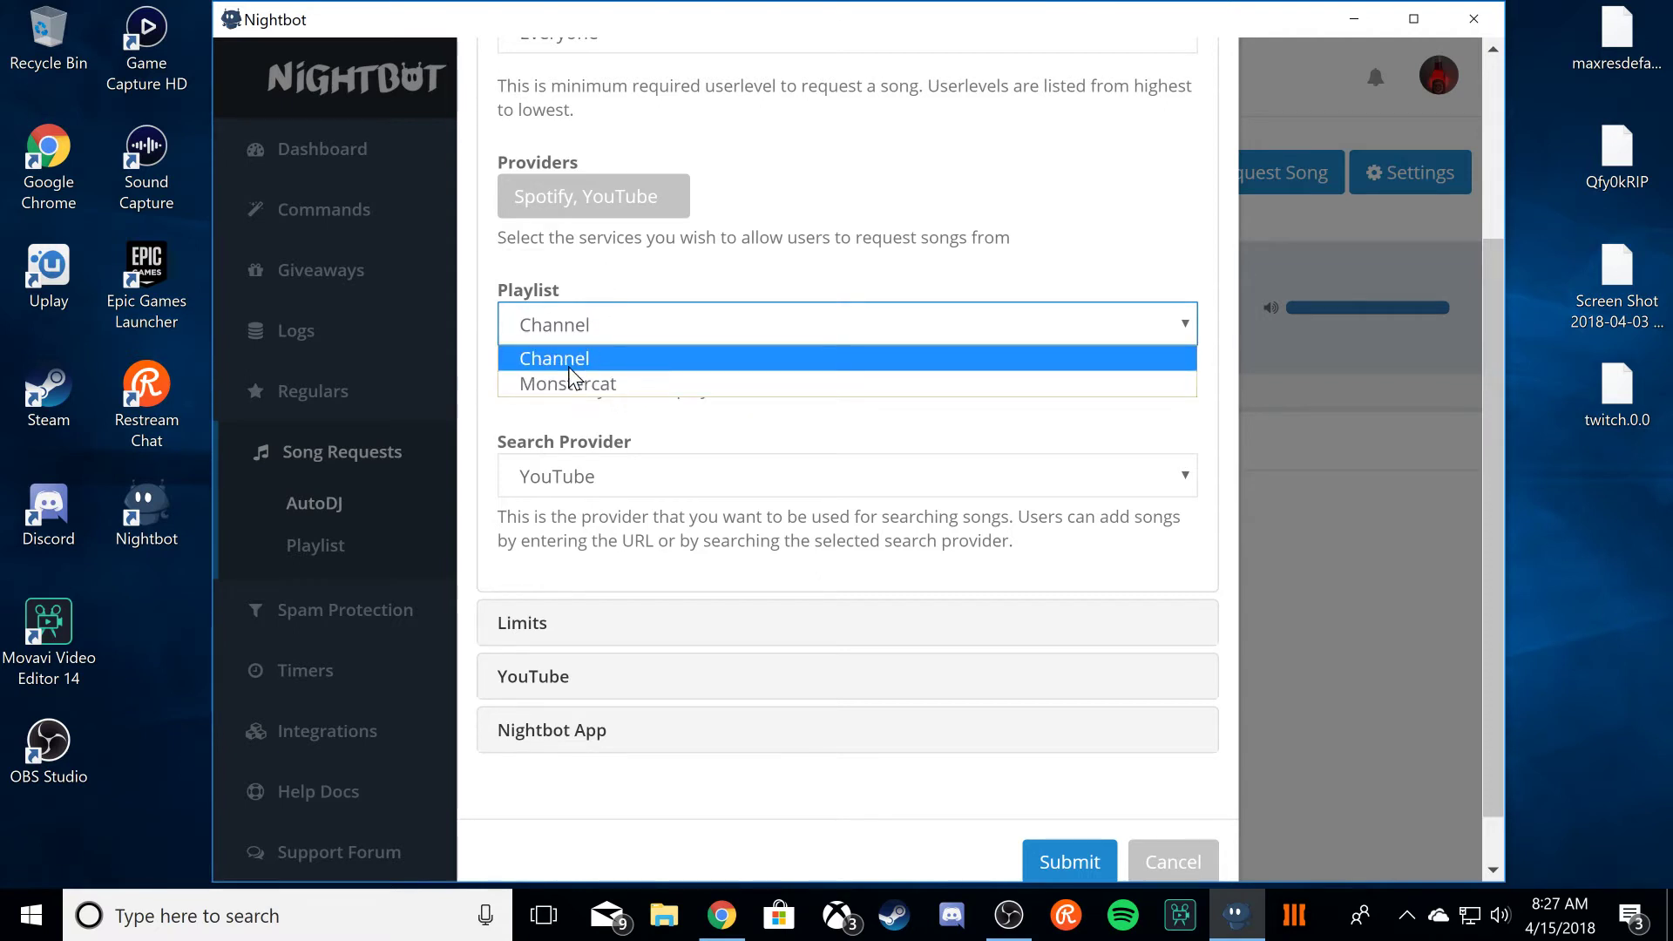
{"action": "left_click", "coordinate": [569, 366]}
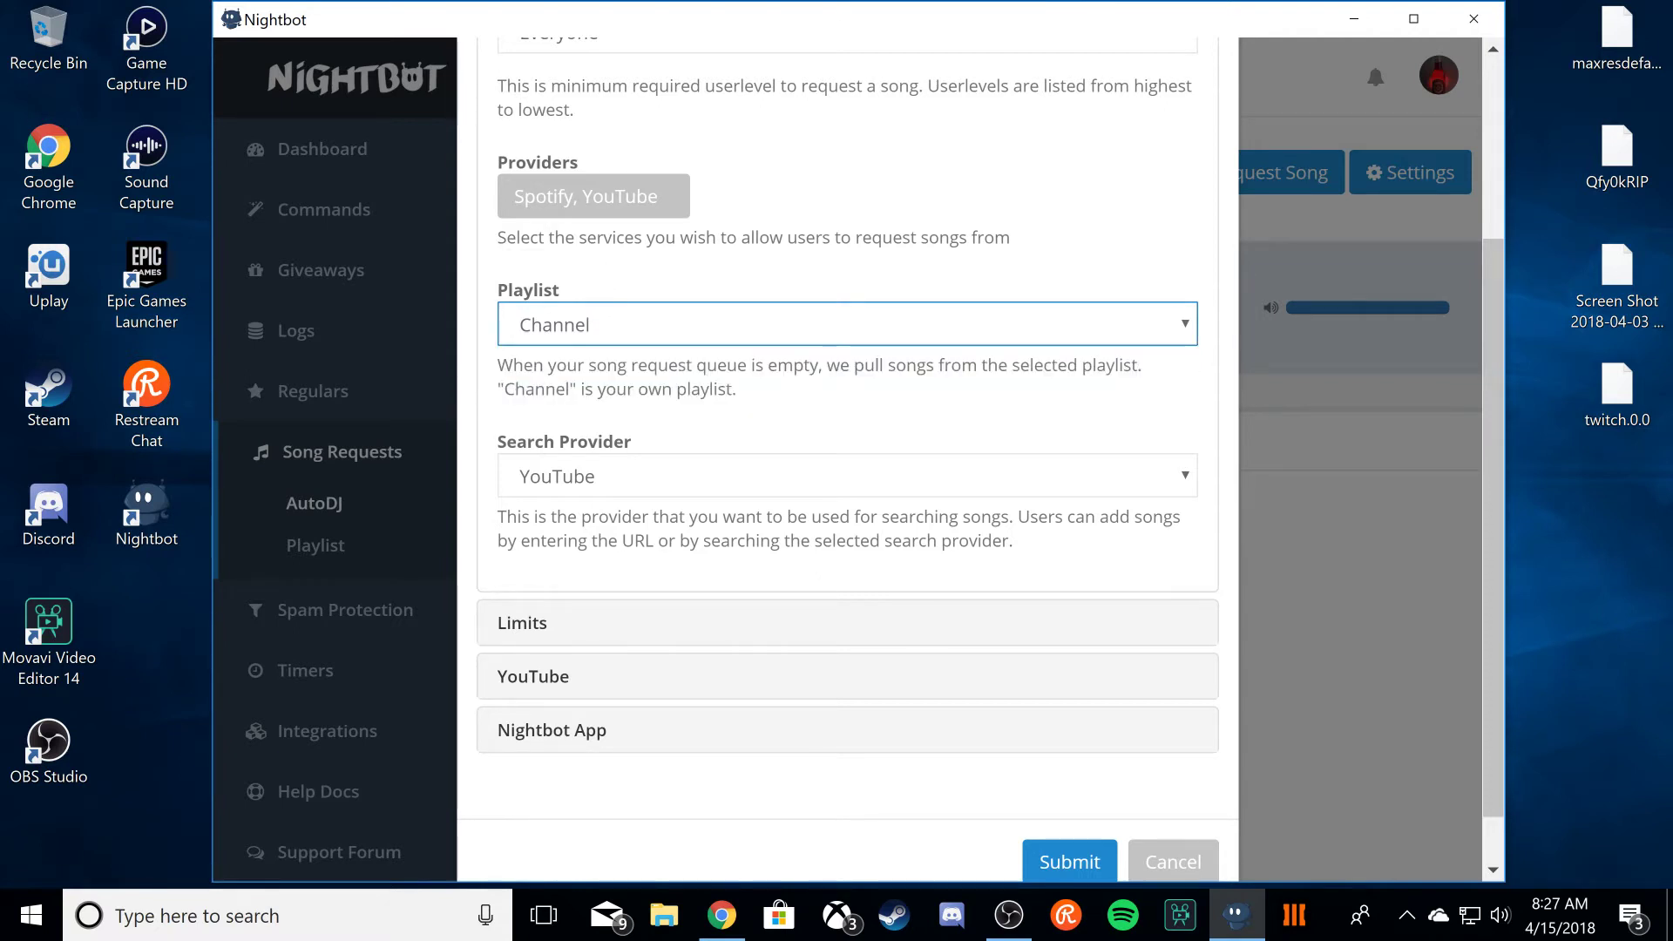
Step: Keep YouTube as the search provider and expand the Limits section
{"action": "scroll", "coordinate": [635, 399], "scroll_direction": "up", "scroll_amount": 3}
{"action": "scroll", "coordinate": [620, 410], "scroll_direction": "down", "scroll_amount": 4}
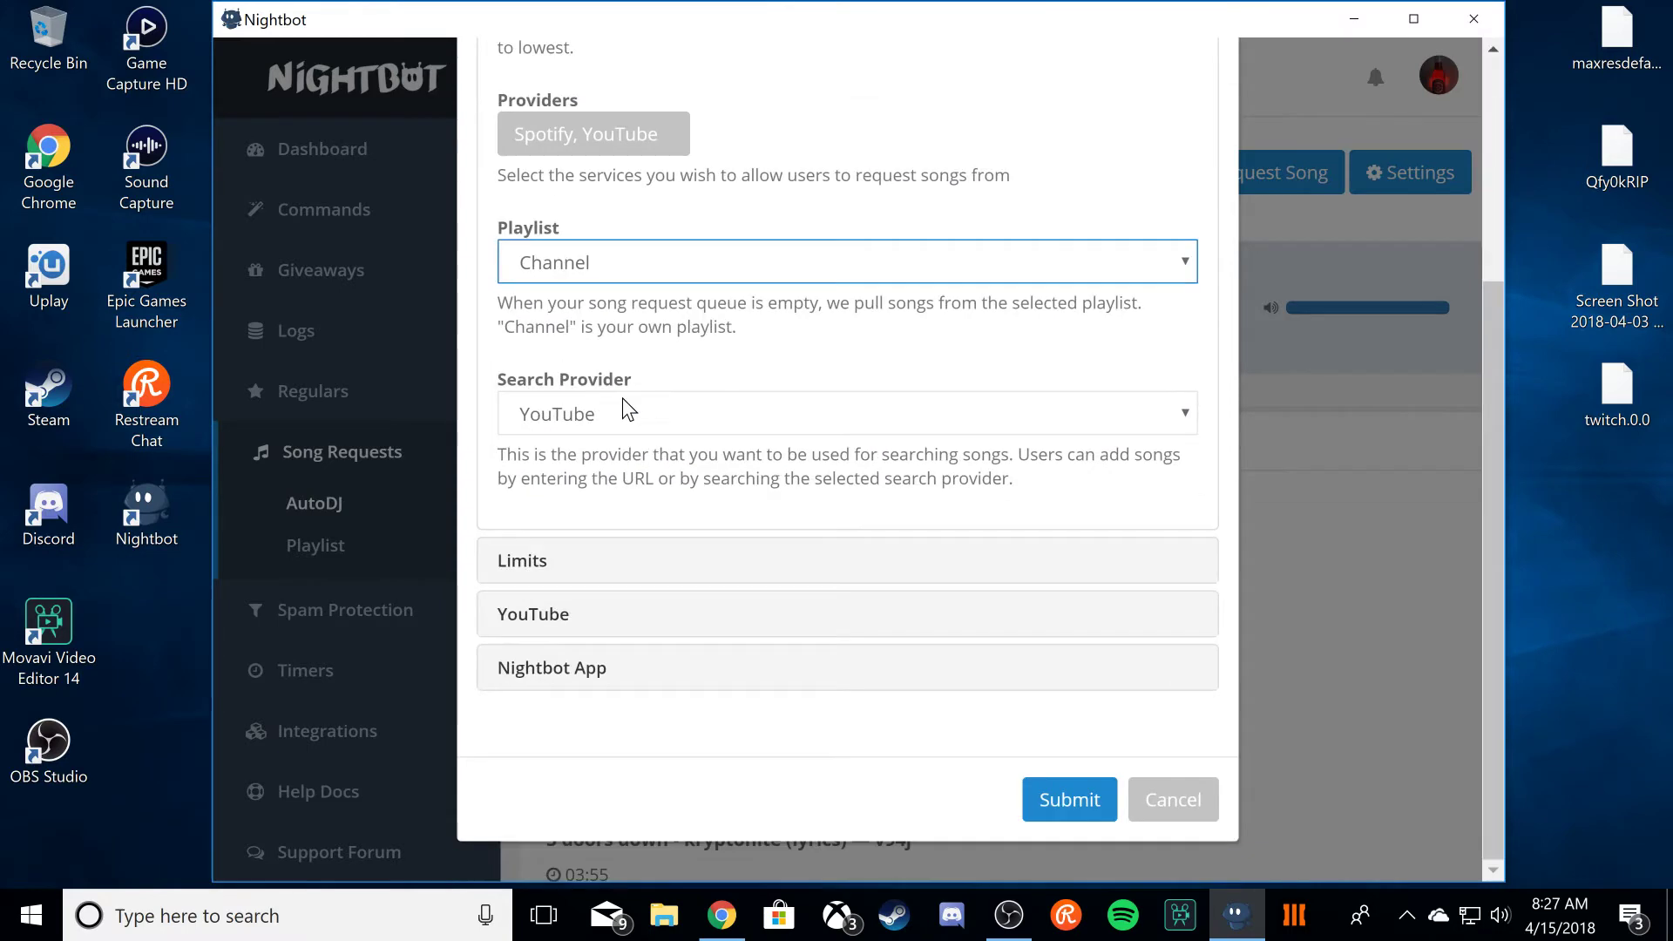
{"action": "left_click", "coordinate": [573, 417]}
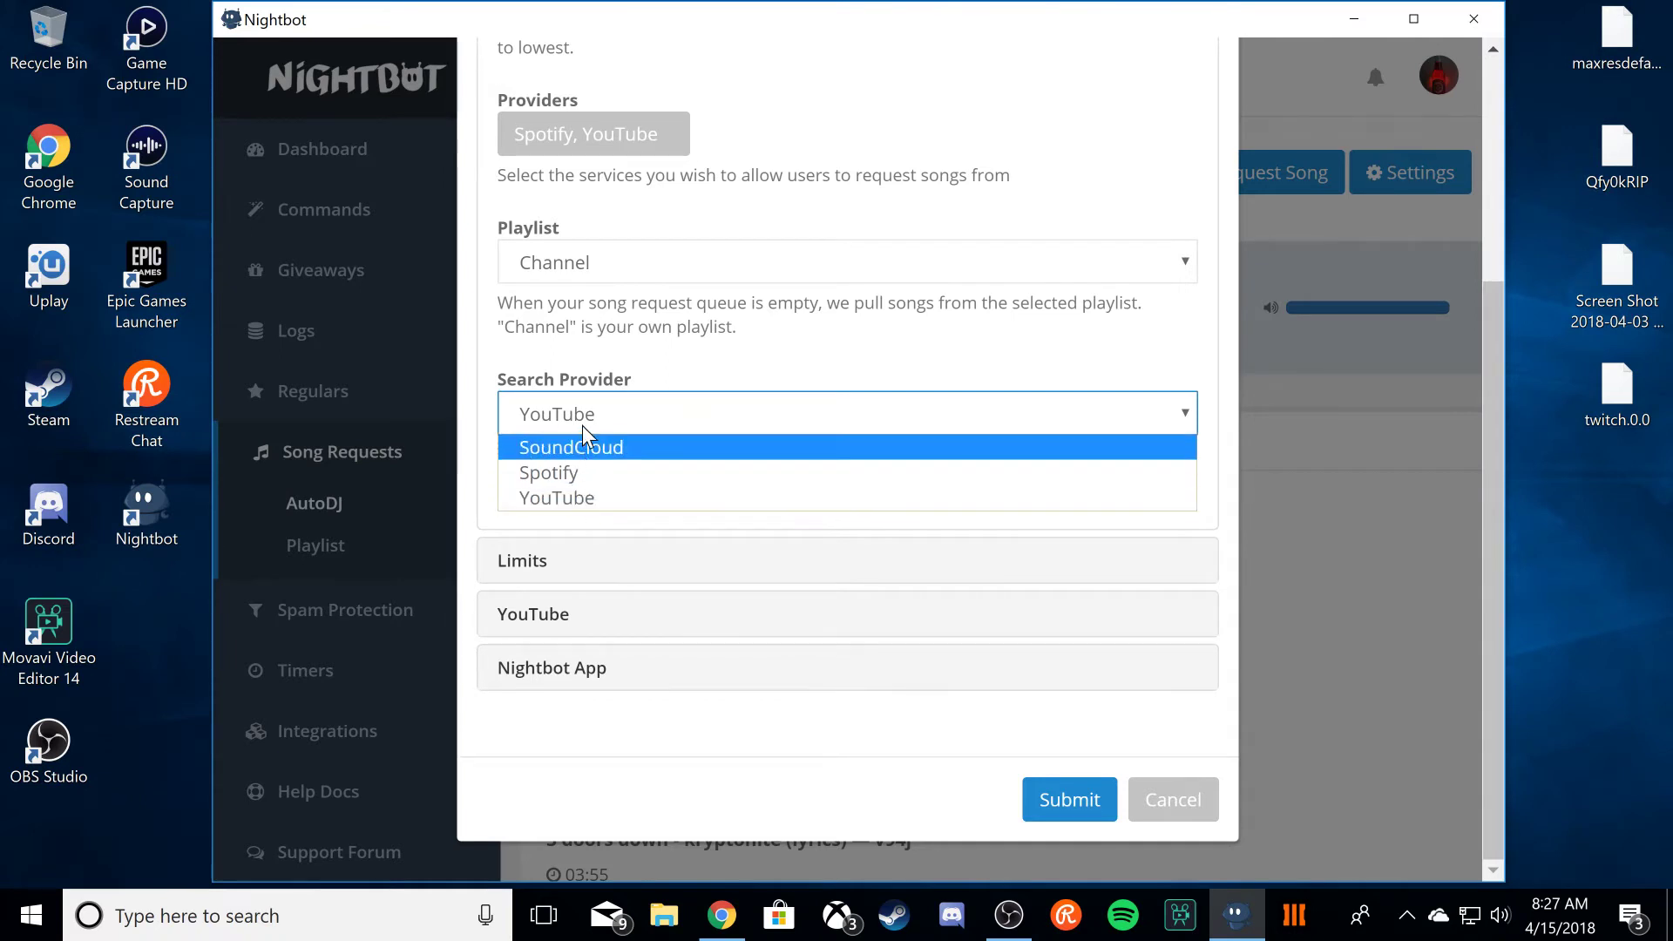
{"action": "left_click", "coordinate": [571, 499]}
{"action": "scroll", "coordinate": [584, 456], "scroll_direction": "up", "scroll_amount": 3}
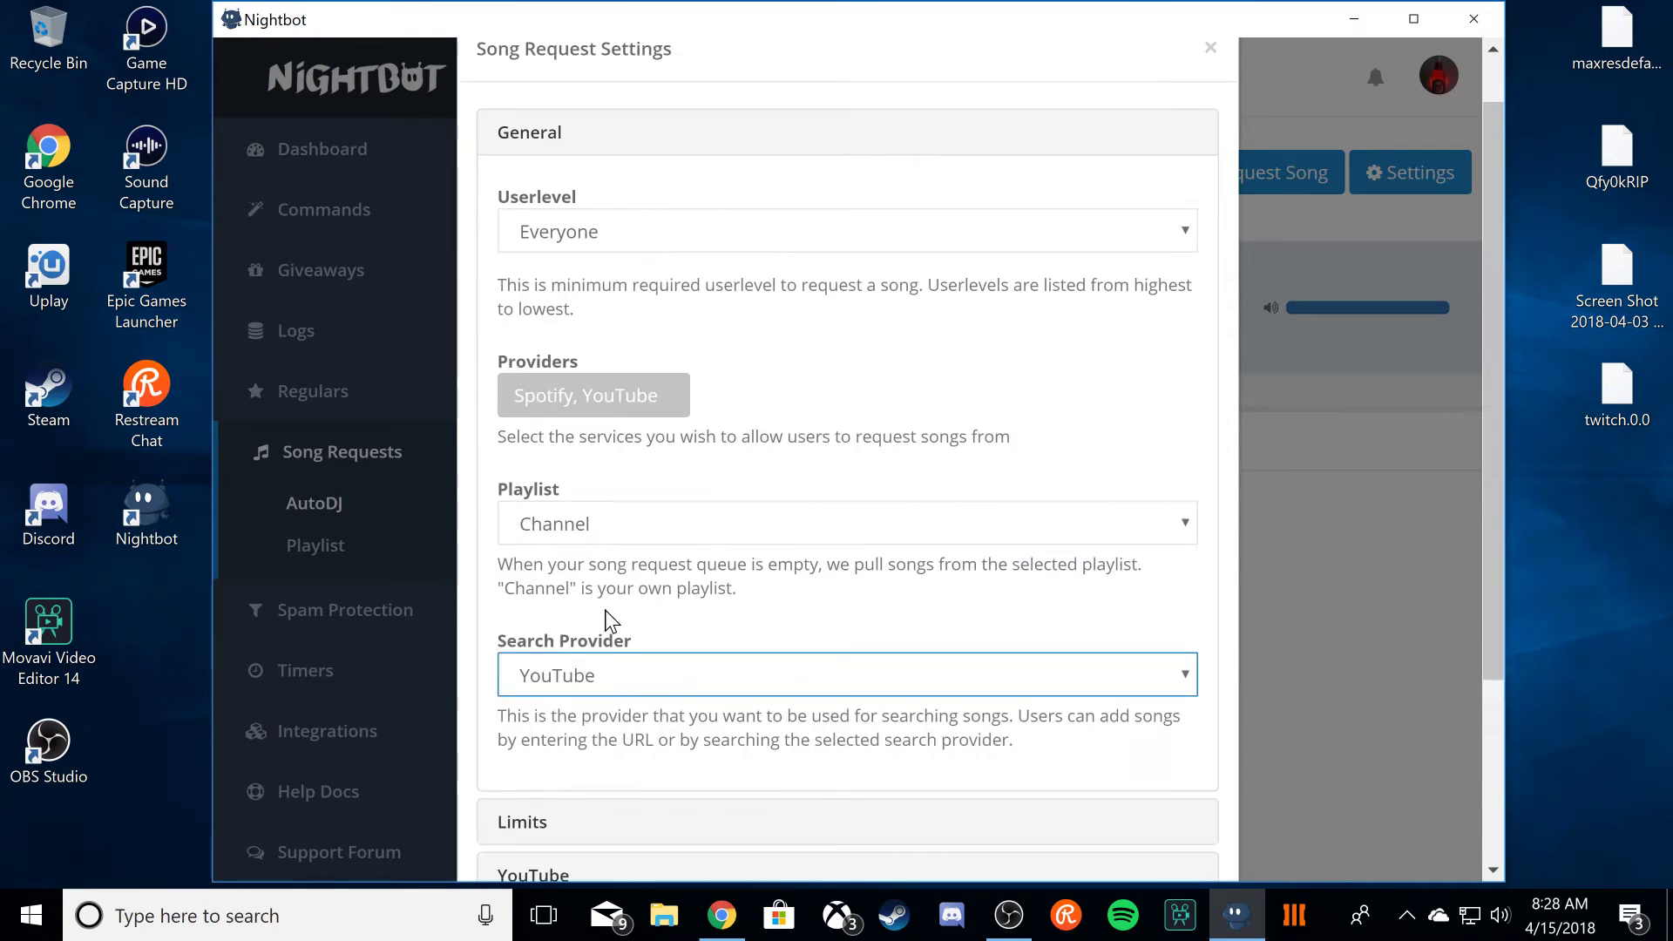
{"action": "scroll", "coordinate": [608, 613], "scroll_direction": "down", "scroll_amount": 3}
{"action": "left_click", "coordinate": [584, 566]}
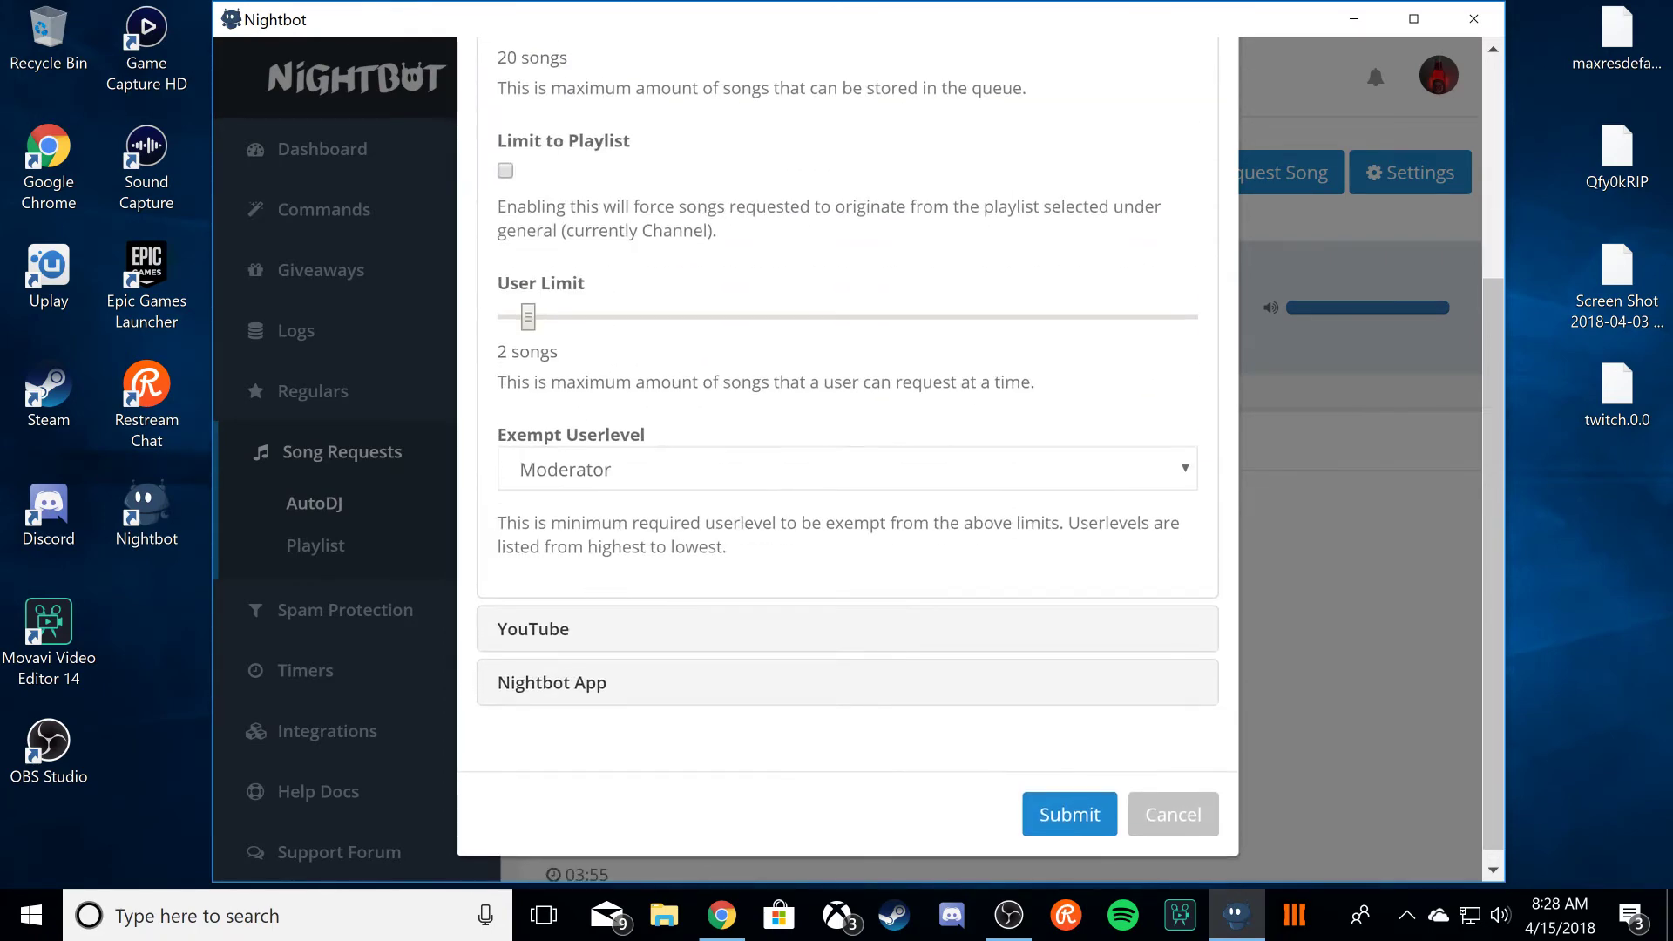
Step: Expand the YouTube restrictions, then the Nightbot App section showing the {{title}} - {{artist}} file format
{"action": "scroll", "coordinate": [615, 317], "scroll_direction": "up", "scroll_amount": 3}
{"action": "scroll", "coordinate": [615, 317], "scroll_direction": "down", "scroll_amount": 3}
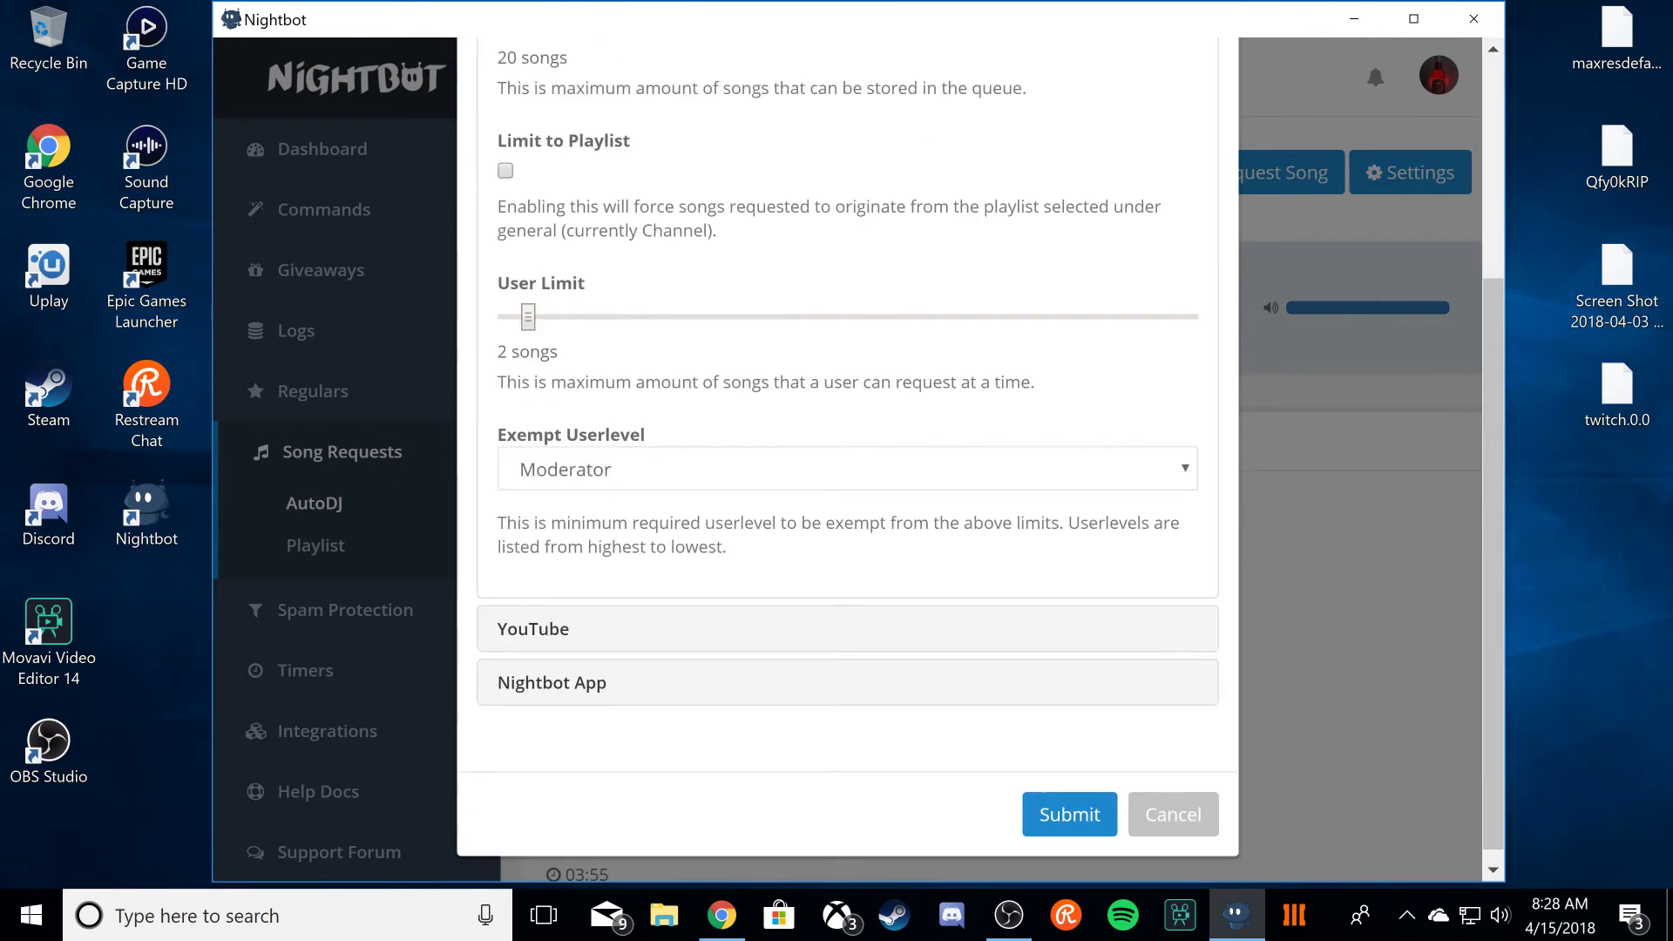
{"action": "left_click", "coordinate": [589, 628]}
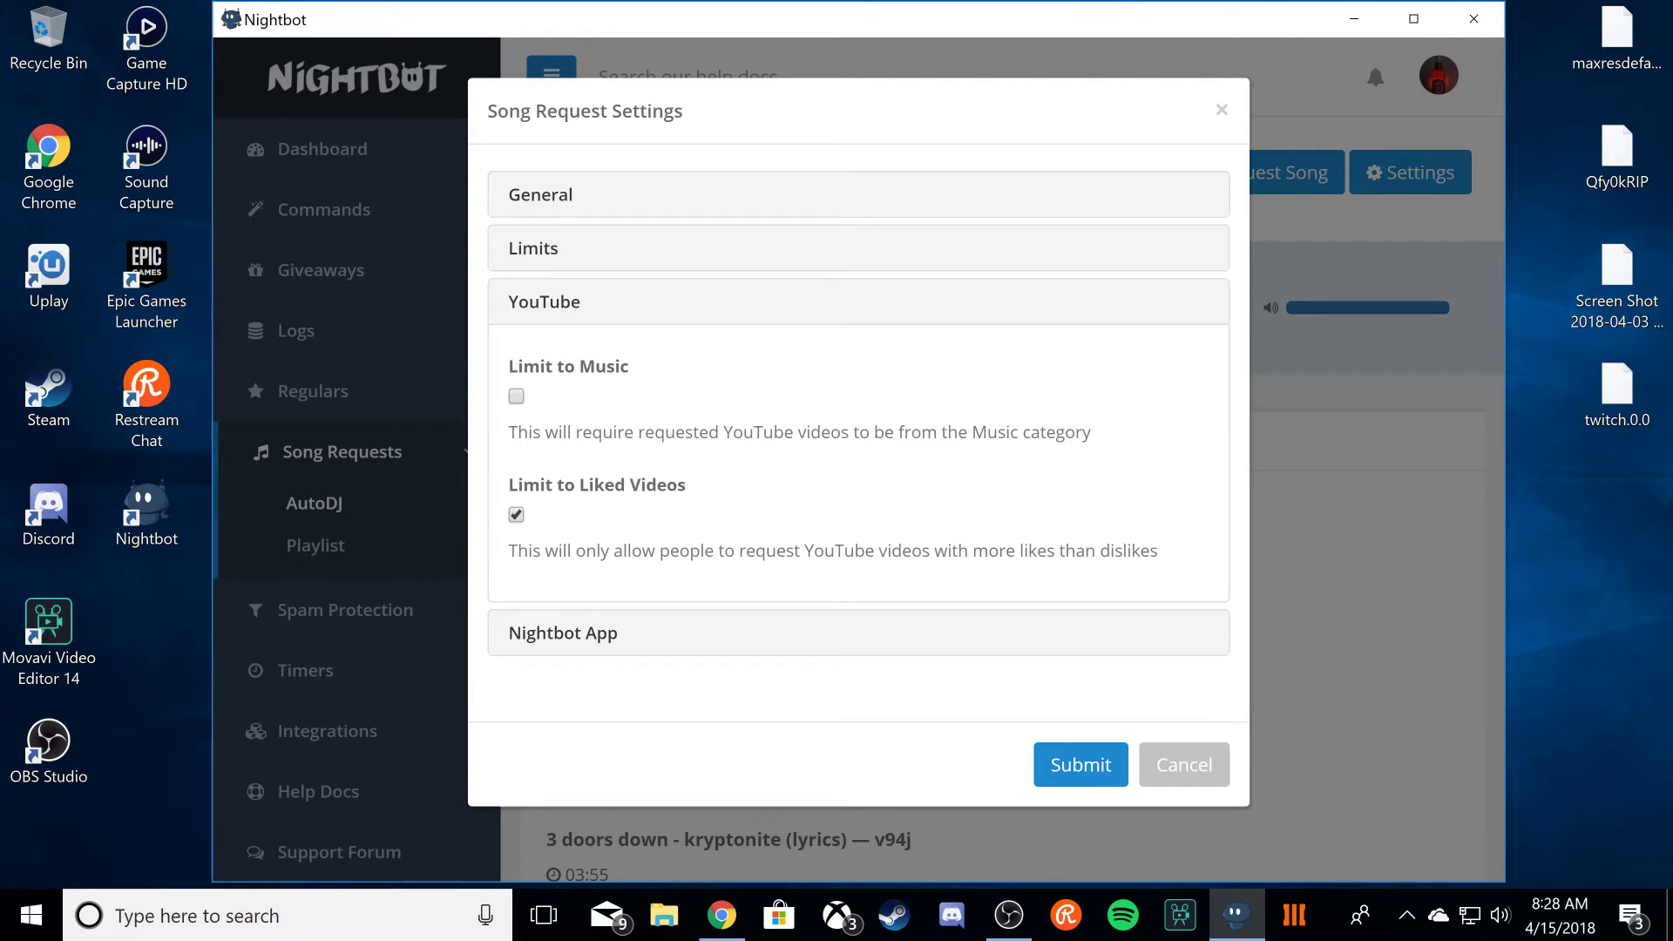
{"action": "left_click", "coordinate": [567, 633]}
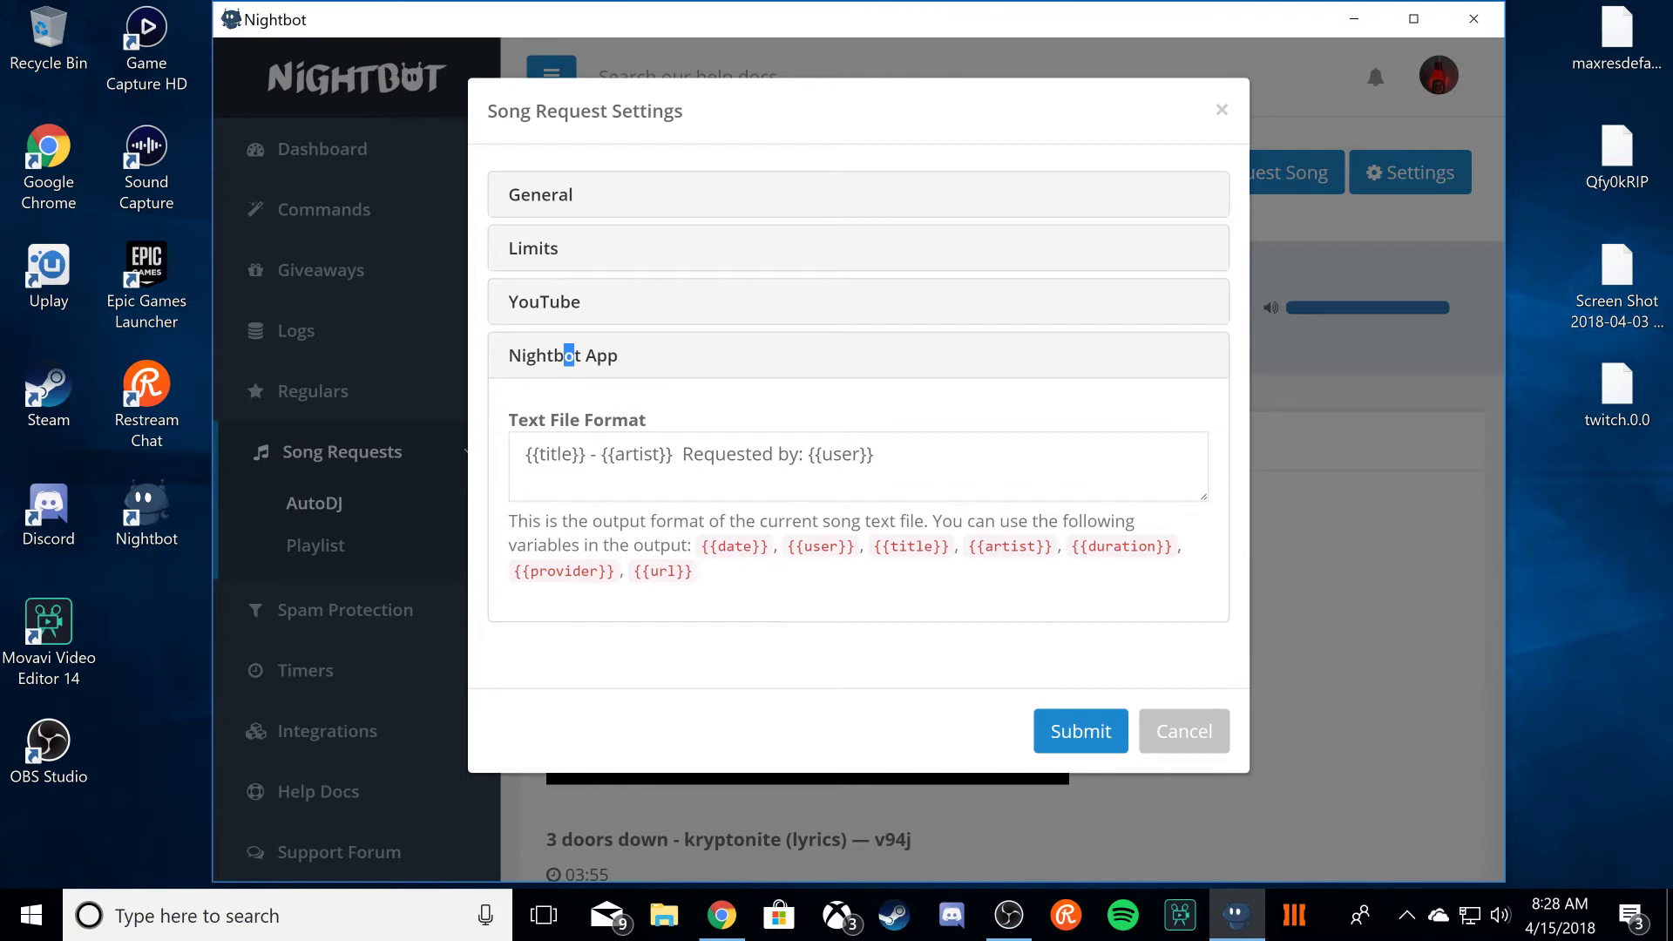
{"action": "left_click", "coordinate": [871, 462]}
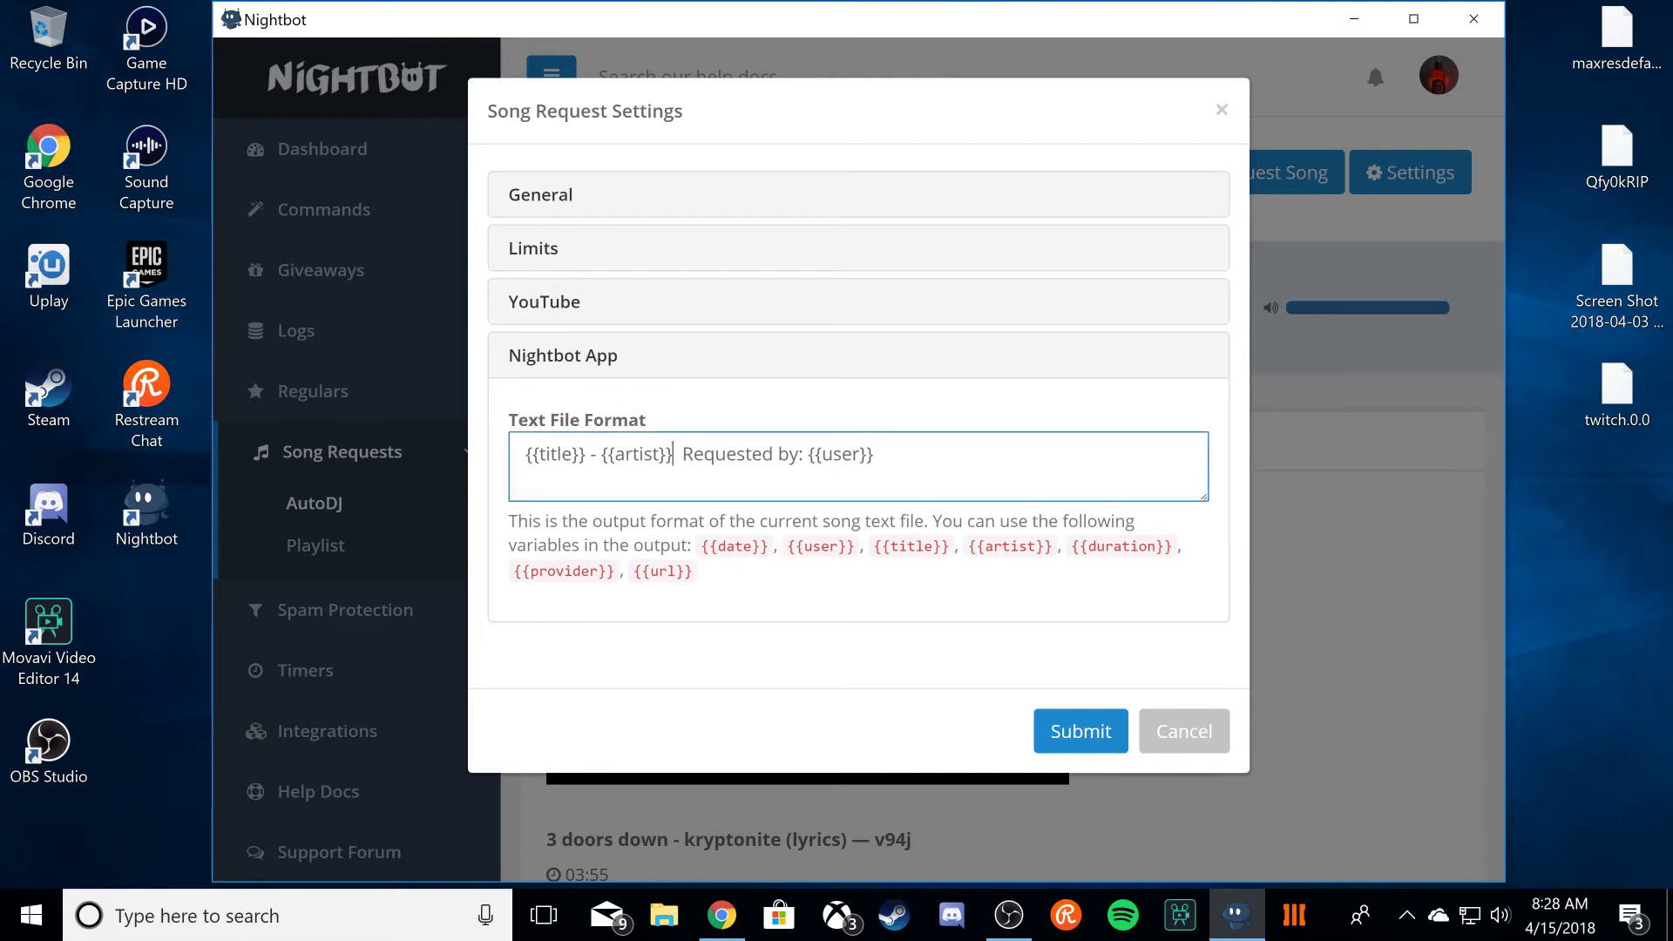
{"action": "key", "text": "shift+Left"}
{"action": "key", "text": "shift+Left"}
{"action": "key", "text": "shift+Left"}
{"action": "key", "text": "shift+Left"}
{"action": "key", "text": "shift+Left"}
{"action": "key", "text": "shift+Left"}
{"action": "key", "text": "shift+Left"}
{"action": "key", "text": "shift+Left"}
{"action": "key", "text": "shift+Left"}
{"action": "key", "text": "shift+Left"}
{"action": "key", "text": "shift+Left"}
{"action": "key", "text": "shift+Left"}
{"action": "key", "text": "shift+Left"}
{"action": "key", "text": "shift+Left"}
{"action": "key", "text": "shift+Right"}
{"action": "key", "text": "shift+Right"}
{"action": "key", "text": "shift+Right"}
{"action": "key", "text": "shift+Right"}
{"action": "key", "text": "shift+Right"}
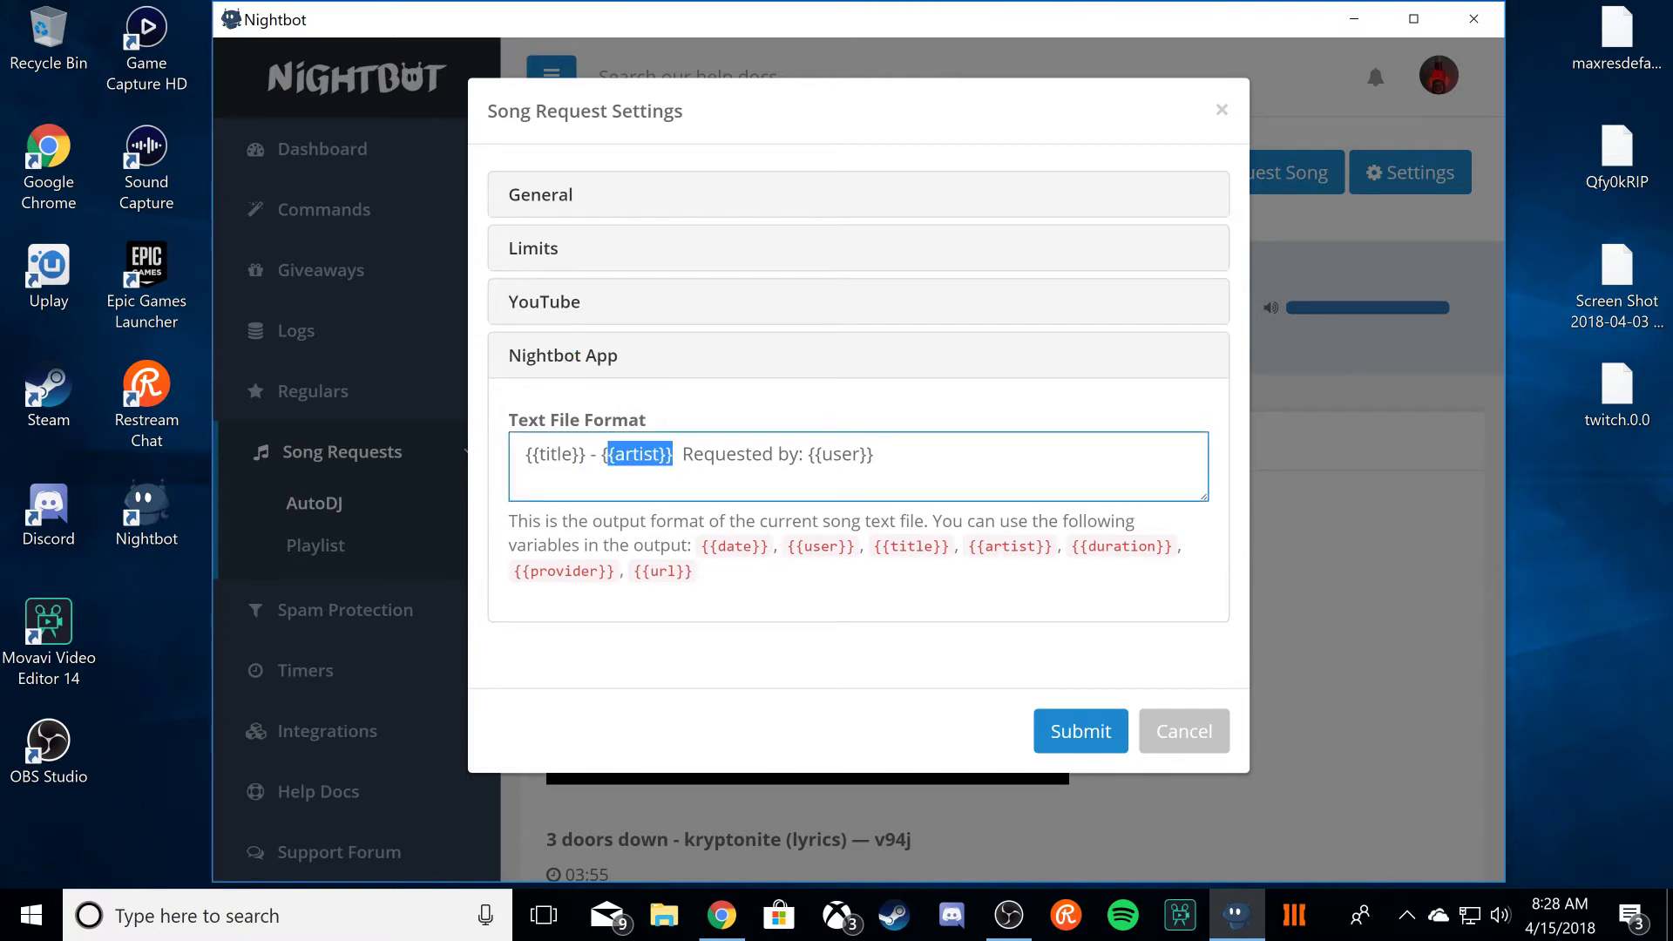
{"action": "key", "text": "Left"}
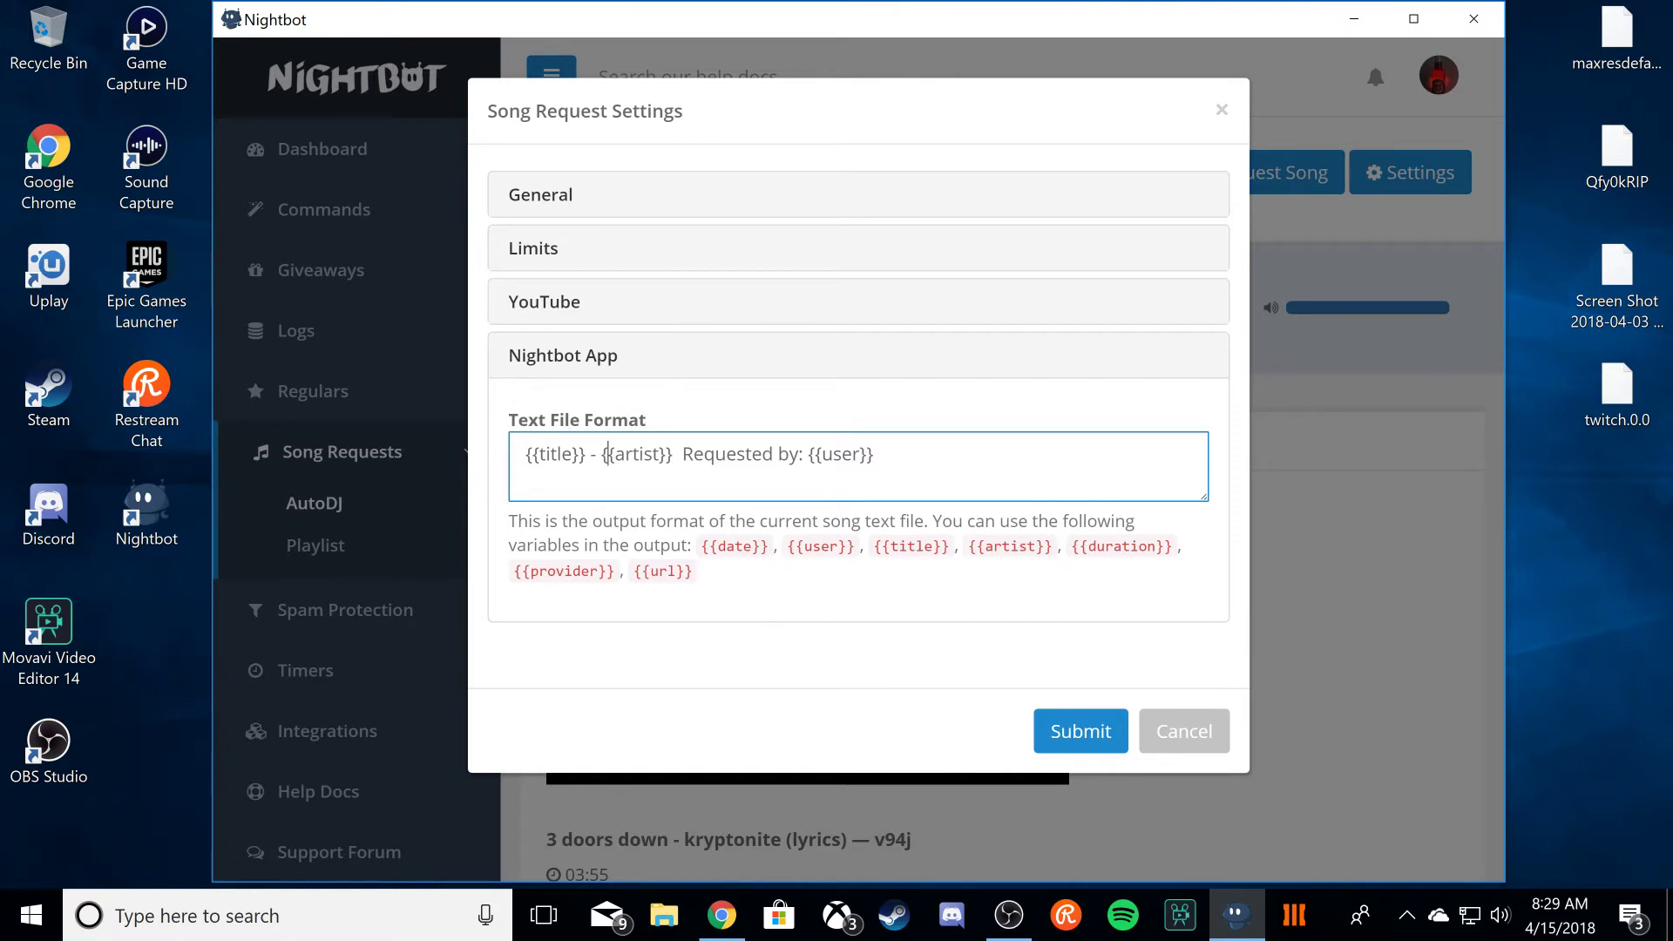
{"action": "key", "text": "shift+Right"}
{"action": "key", "text": "shift+Right"}
{"action": "key", "text": "shift+Right"}
{"action": "key", "text": "shift+Right"}
{"action": "key", "text": "shift+Right"}
{"action": "key", "text": "shift+Right"}
{"action": "key", "text": "shift+Right"}
{"action": "key", "text": "shift+Right"}
{"action": "key", "text": "shift+Right"}
{"action": "key", "text": "Right"}
{"action": "left_click", "coordinate": [802, 635]}
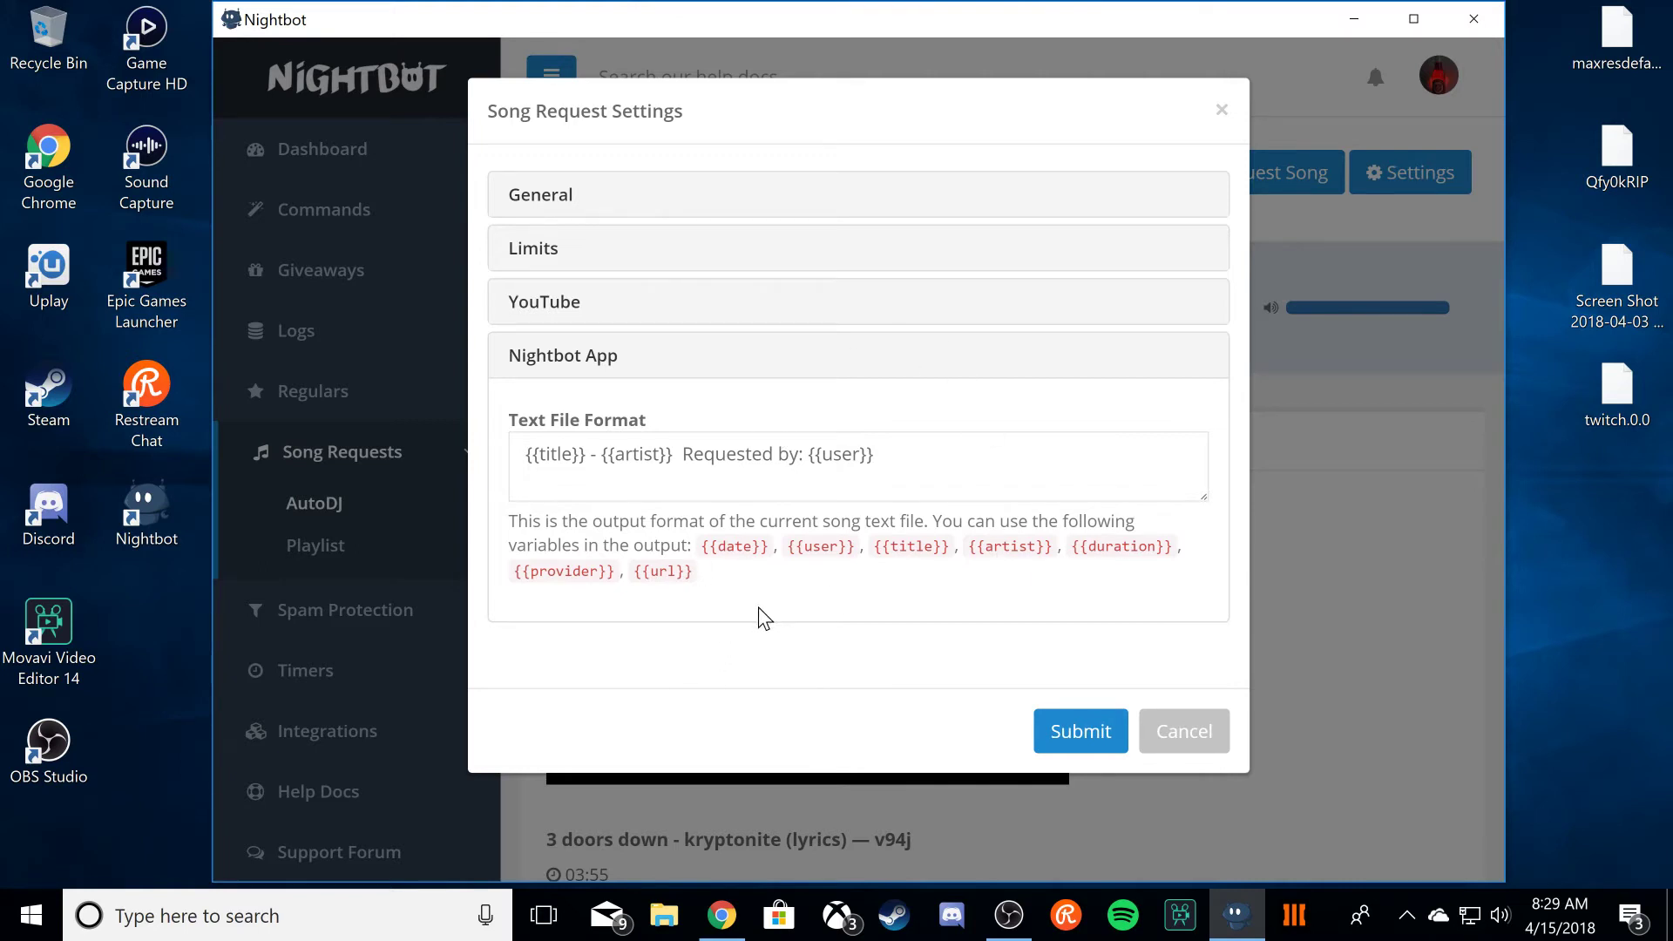
Step: Submit the song request settings, cancel the Add Song to Queue dialog, and open the Playlist page
{"action": "left_click", "coordinate": [1078, 751]}
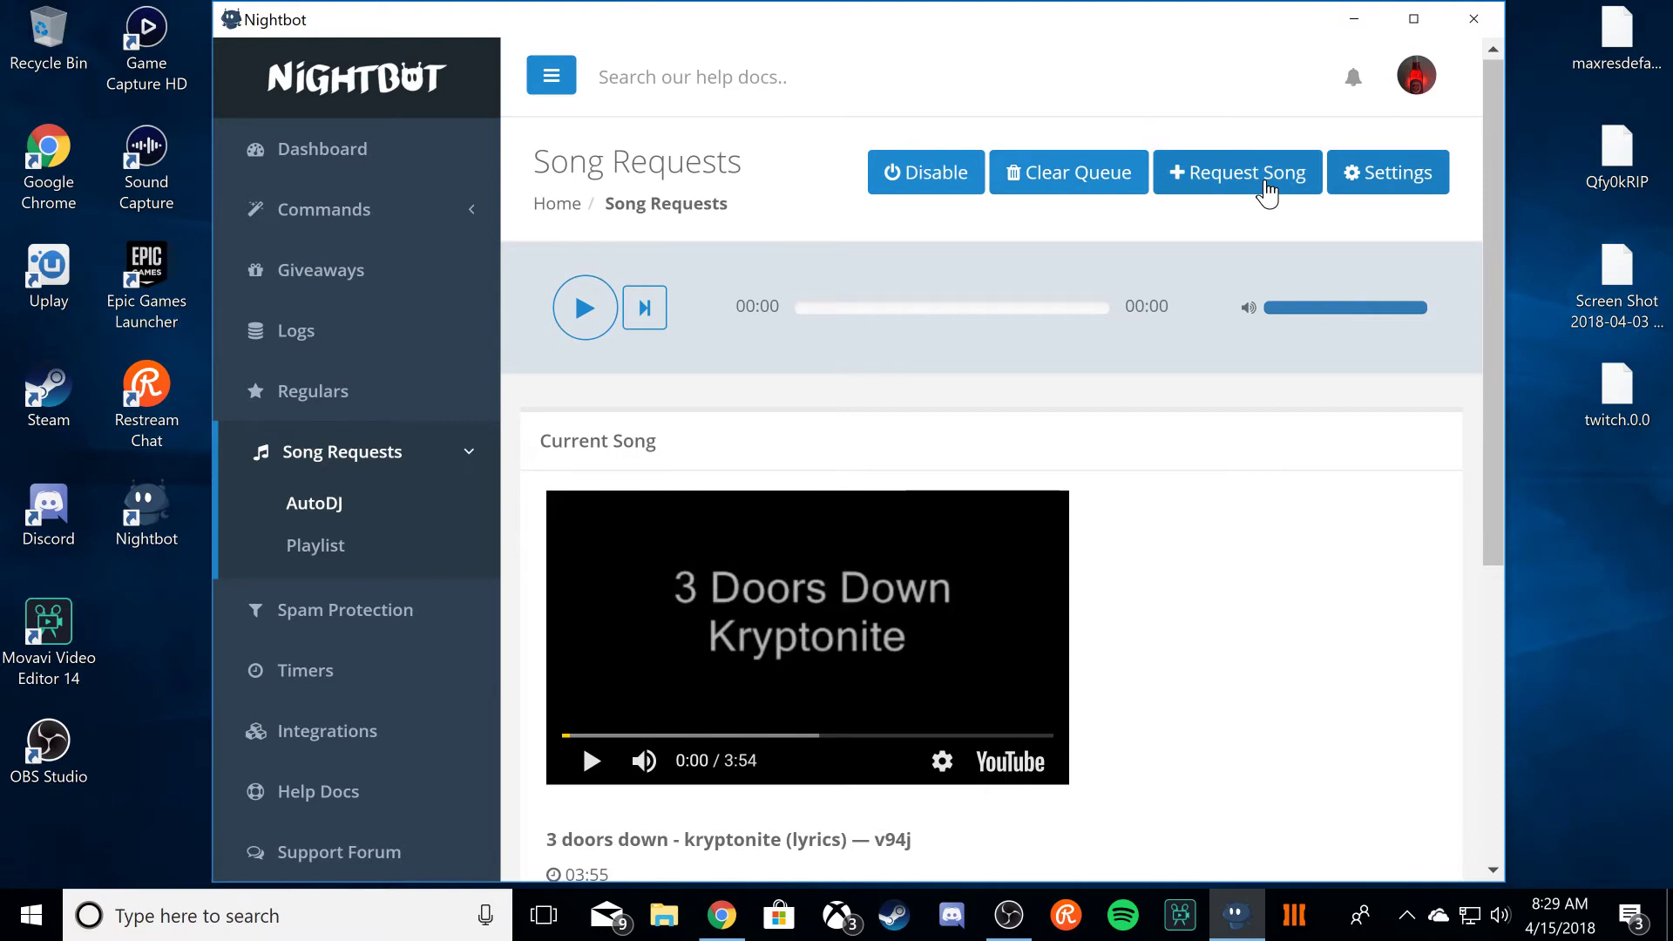
{"action": "left_click", "coordinate": [1265, 185]}
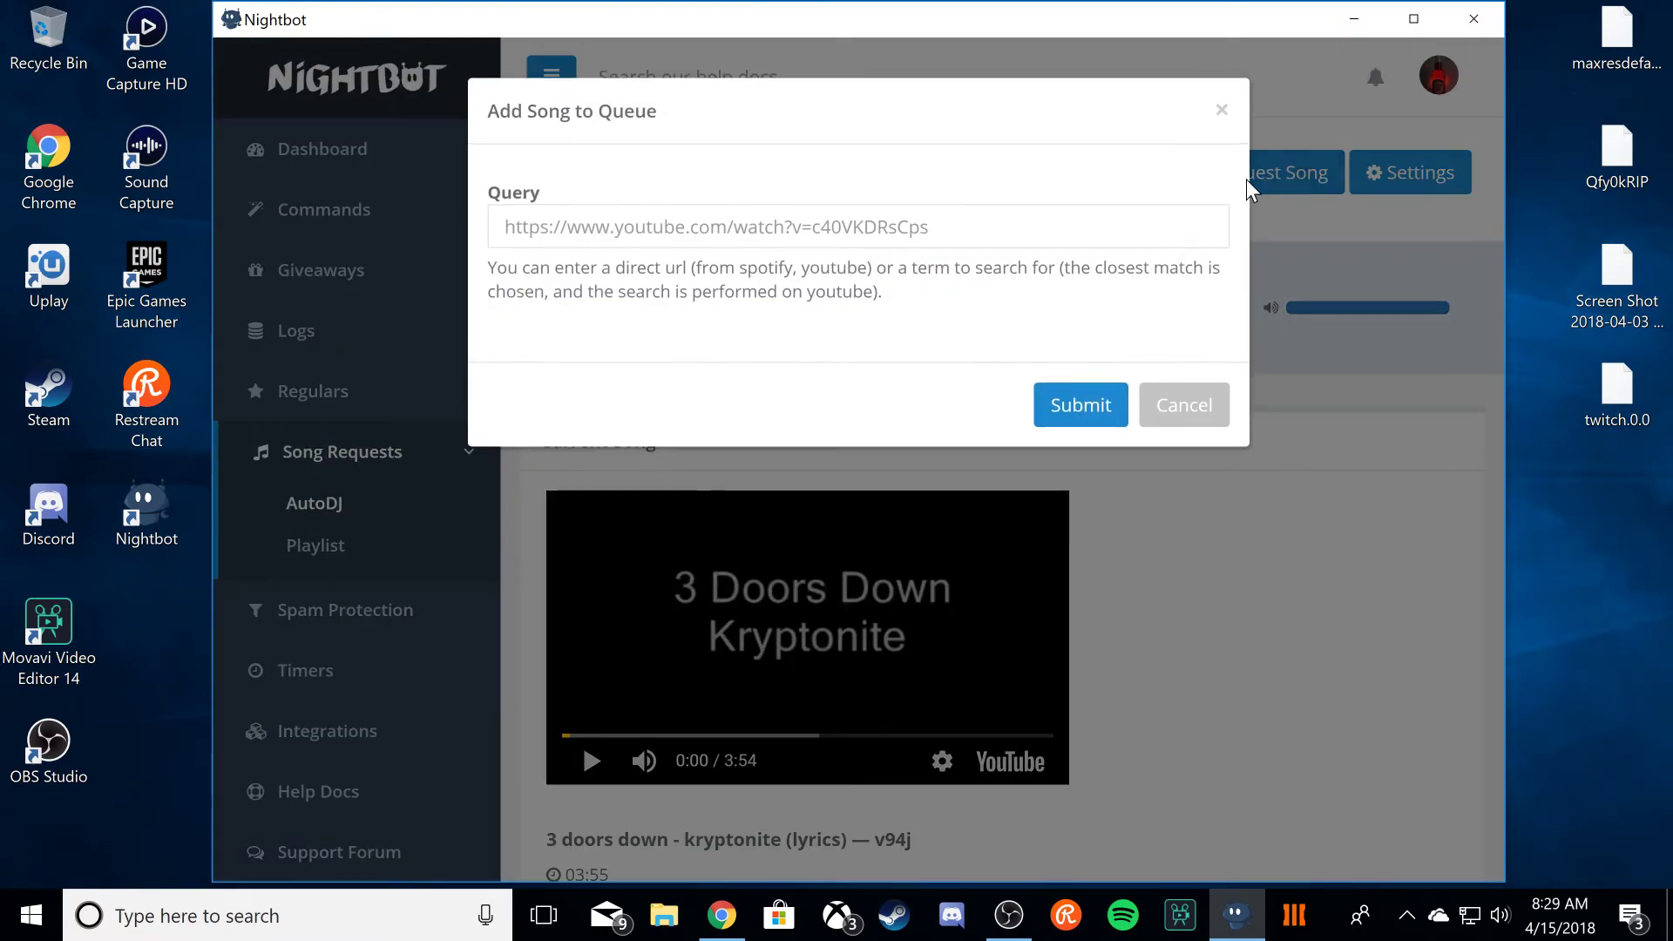
{"action": "left_click", "coordinate": [1176, 406]}
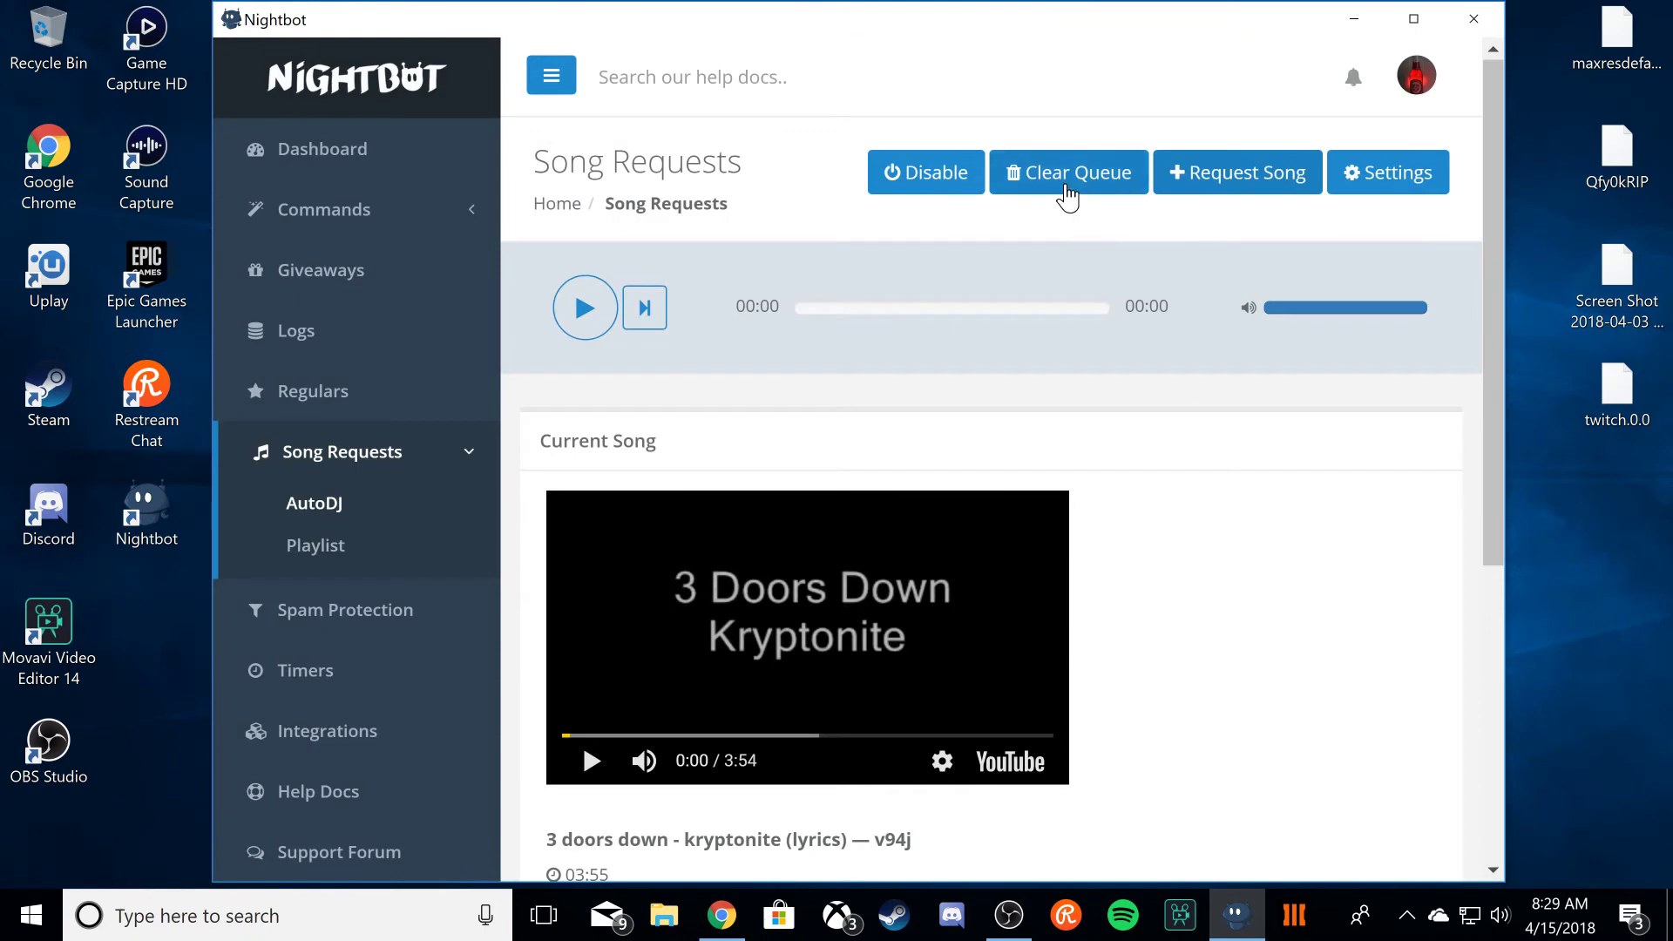
{"action": "left_click", "coordinate": [370, 541]}
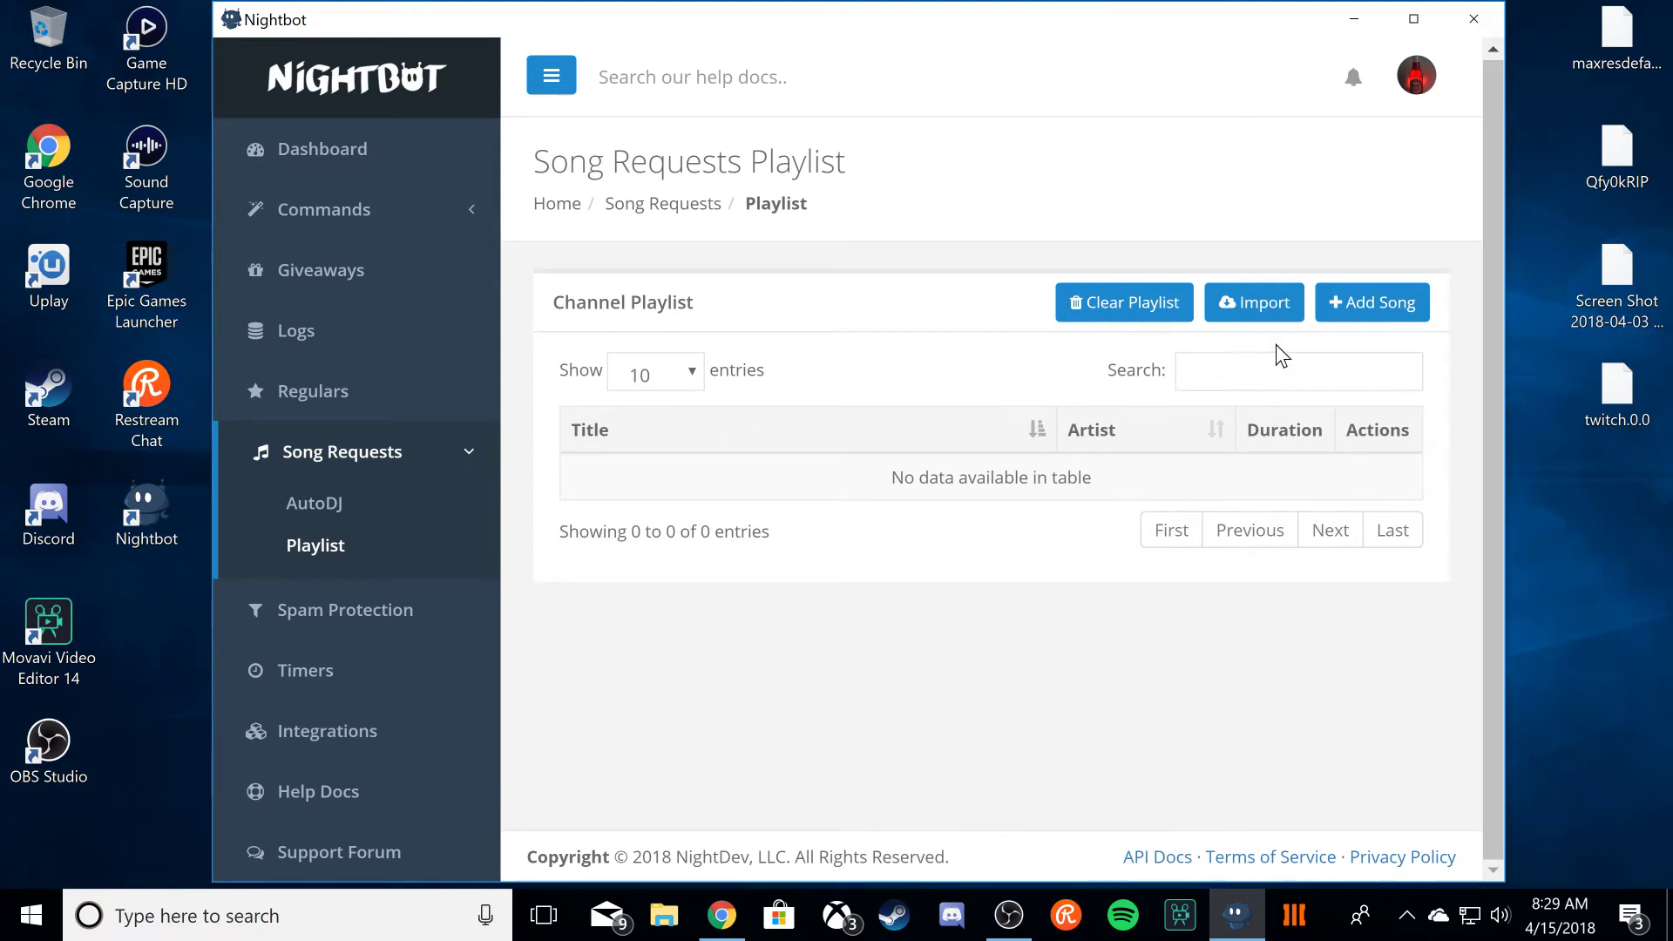
Step: Open and cancel the Add Song and Import dialogs, leaving the song request playlist empty
{"action": "left_click", "coordinate": [1392, 306]}
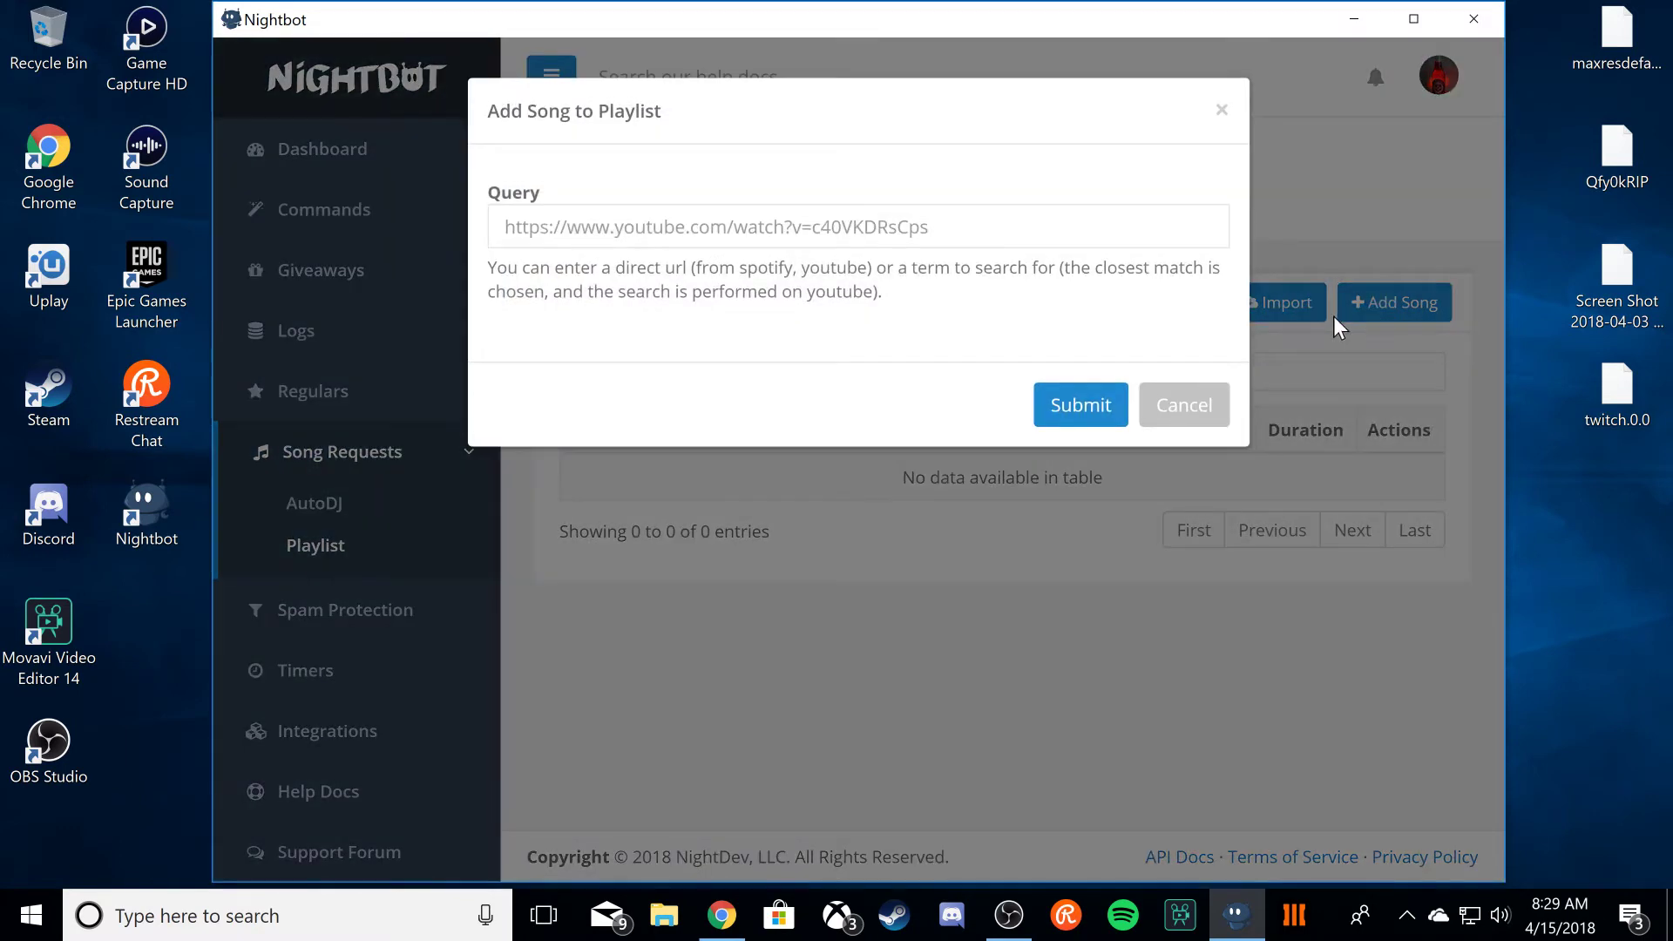
{"action": "left_click", "coordinate": [1166, 403]}
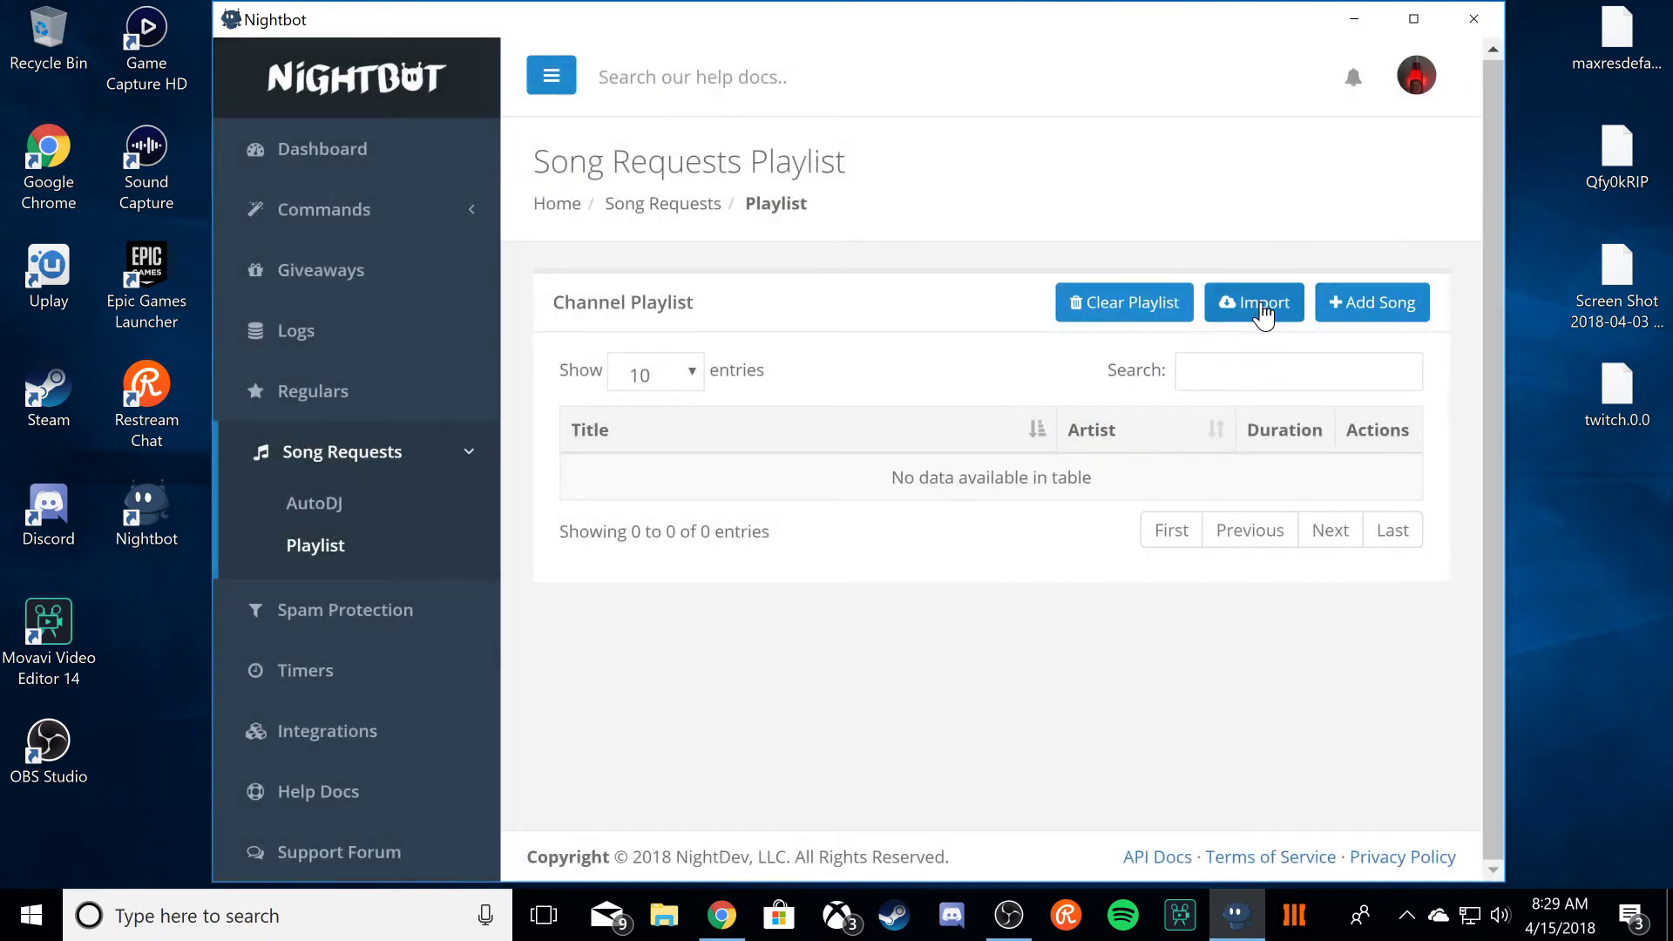
{"action": "left_click", "coordinate": [1262, 315]}
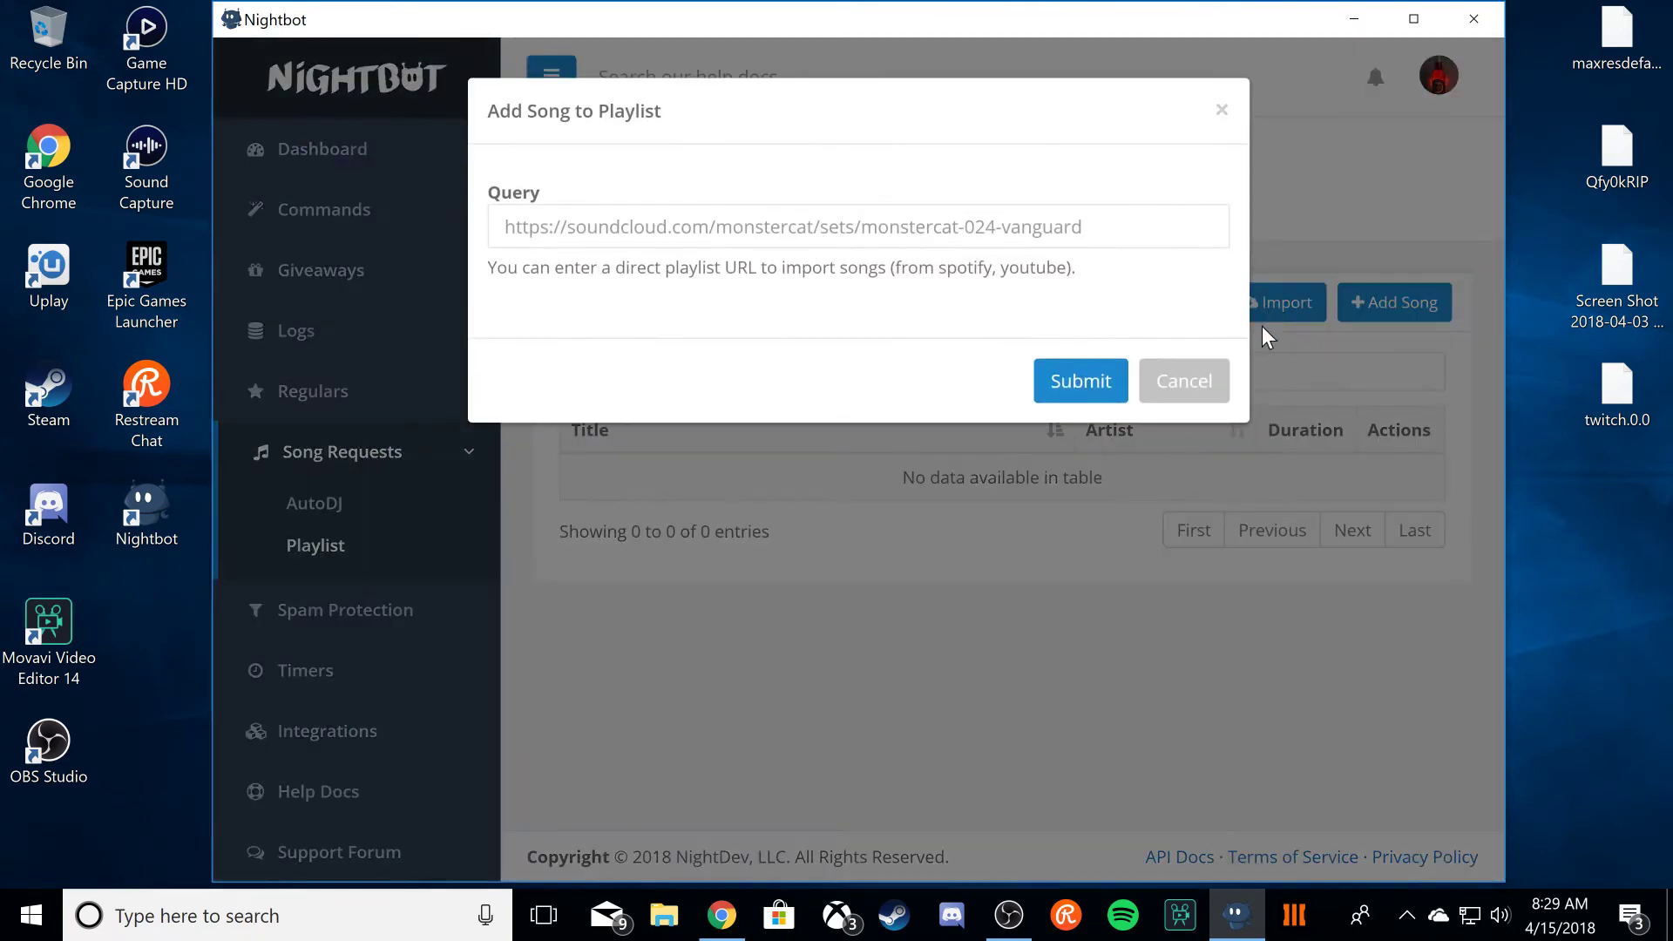
{"action": "left_click", "coordinate": [1215, 375]}
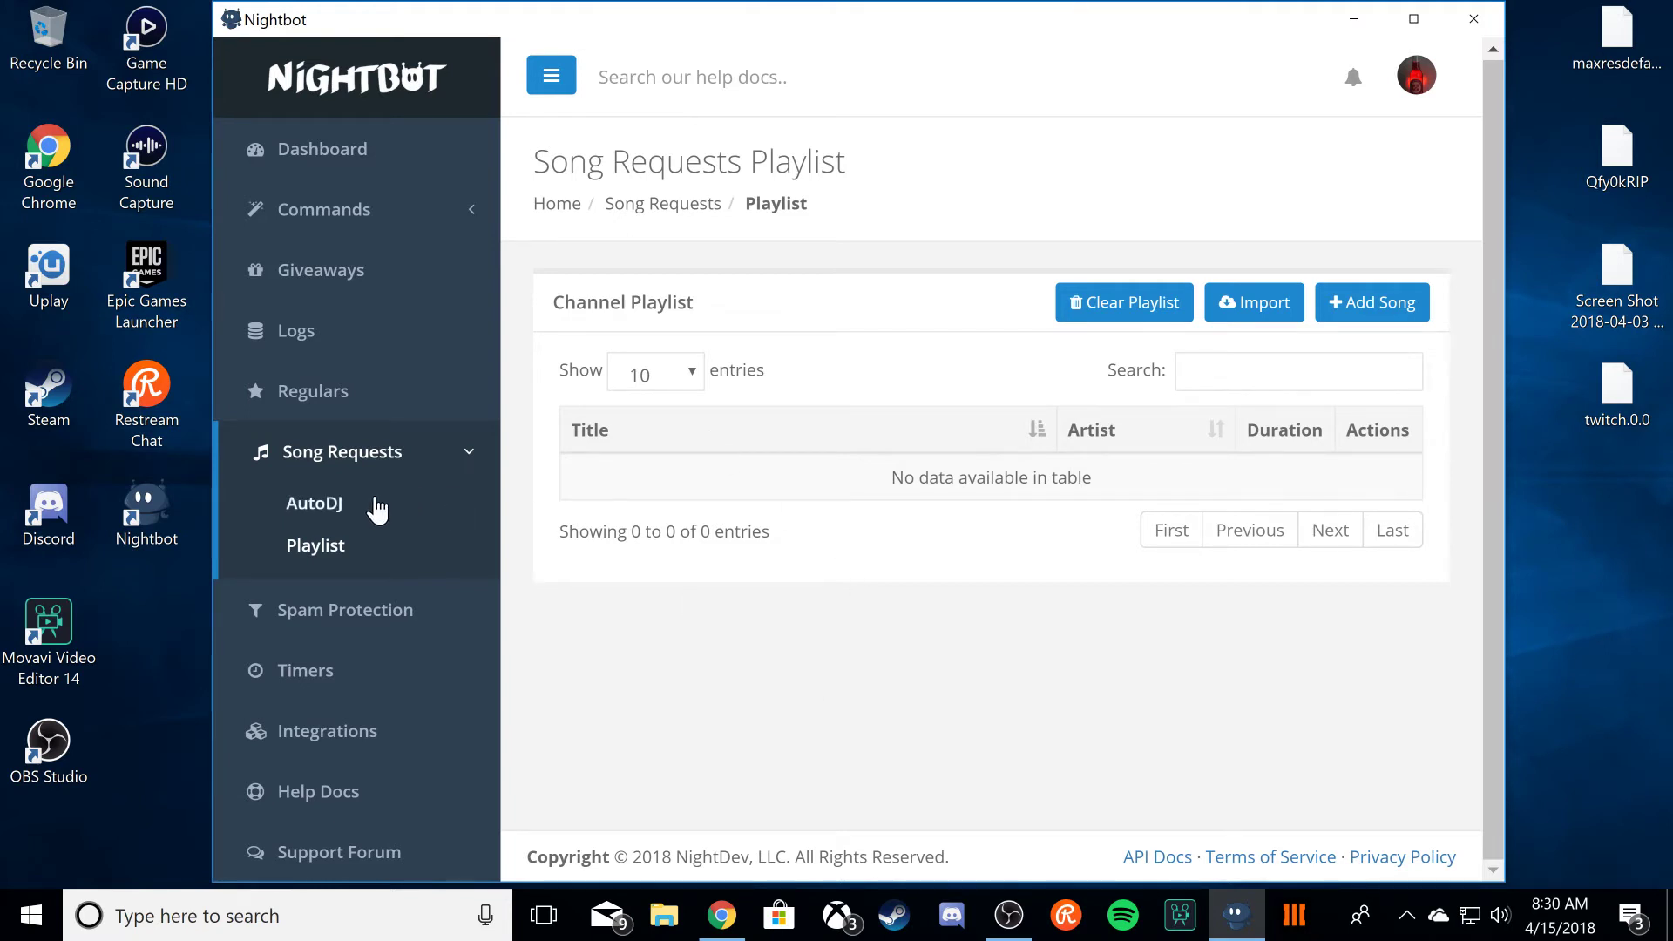
{"action": "left_click", "coordinate": [306, 514]}
Step: Load and play 3 Doors Down – Kryptonite in the AutoDJ player
{"action": "scroll", "coordinate": [741, 507], "scroll_direction": "down", "scroll_amount": 2}
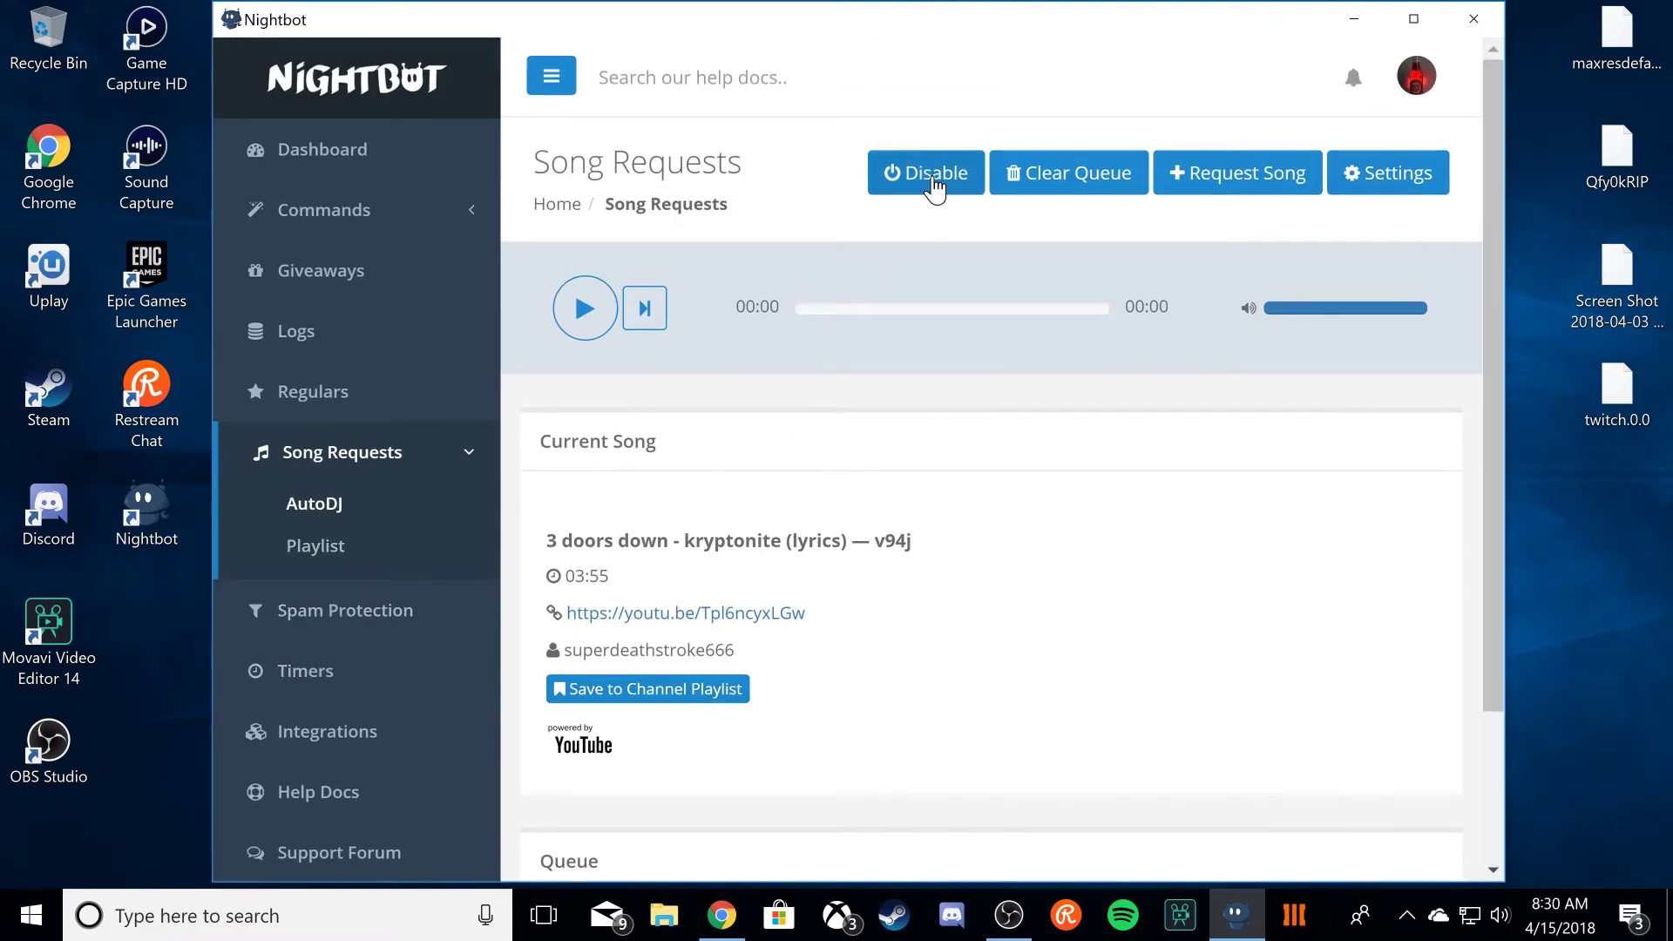
{"action": "left_click", "coordinate": [585, 307]}
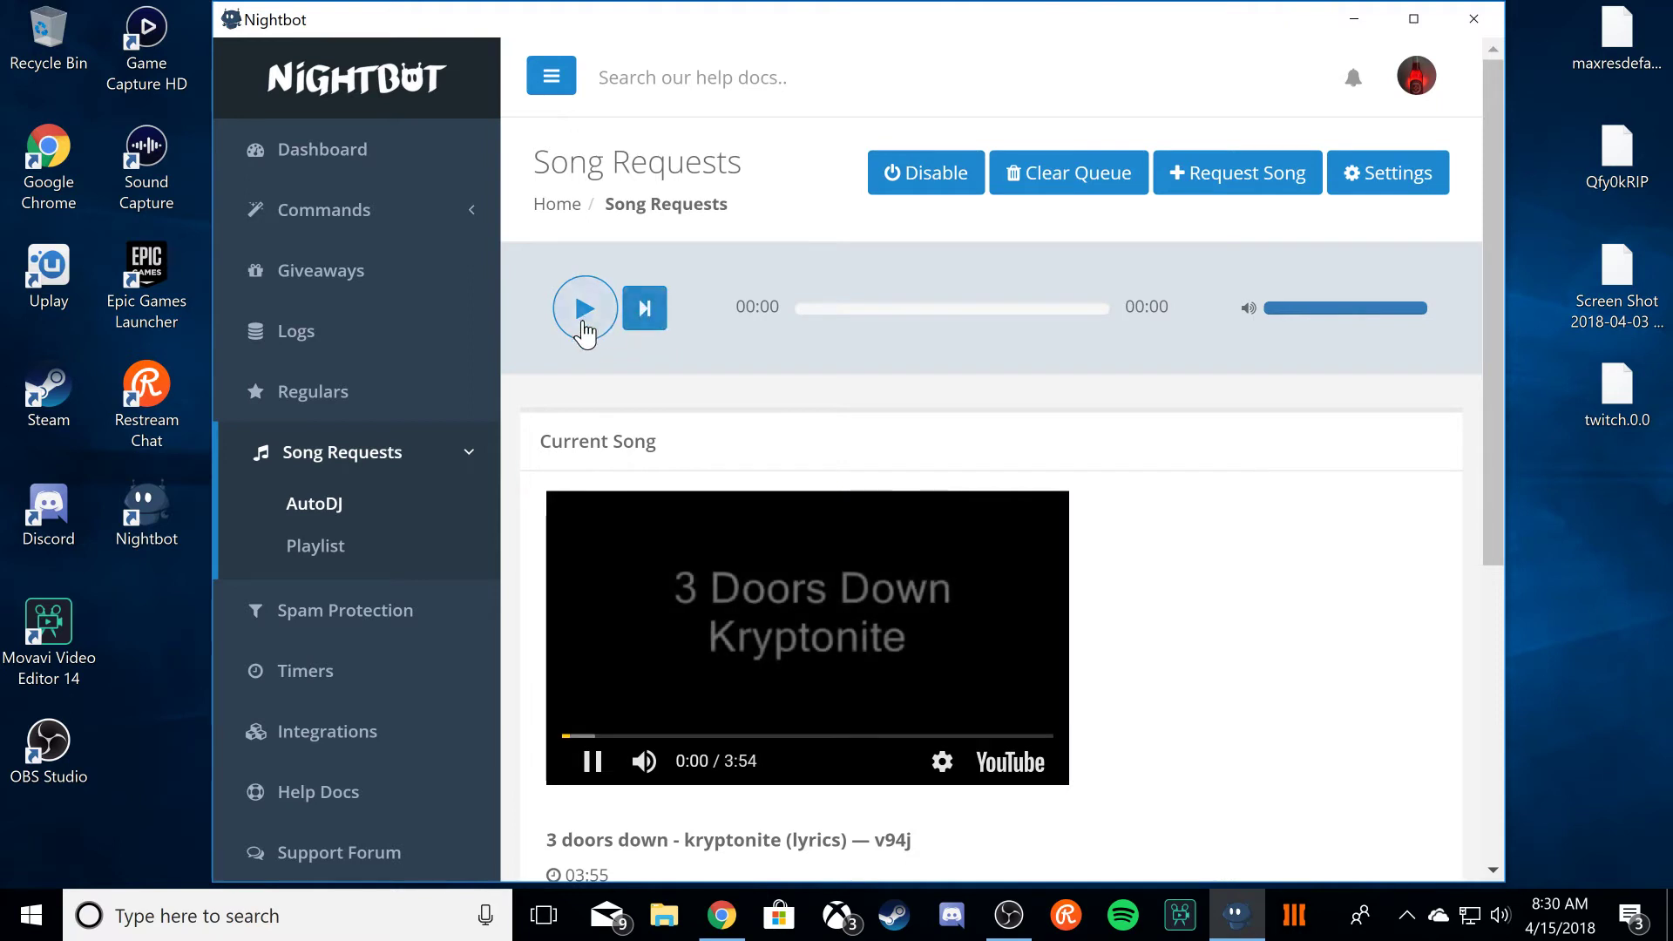
{"action": "left_click", "coordinate": [583, 327]}
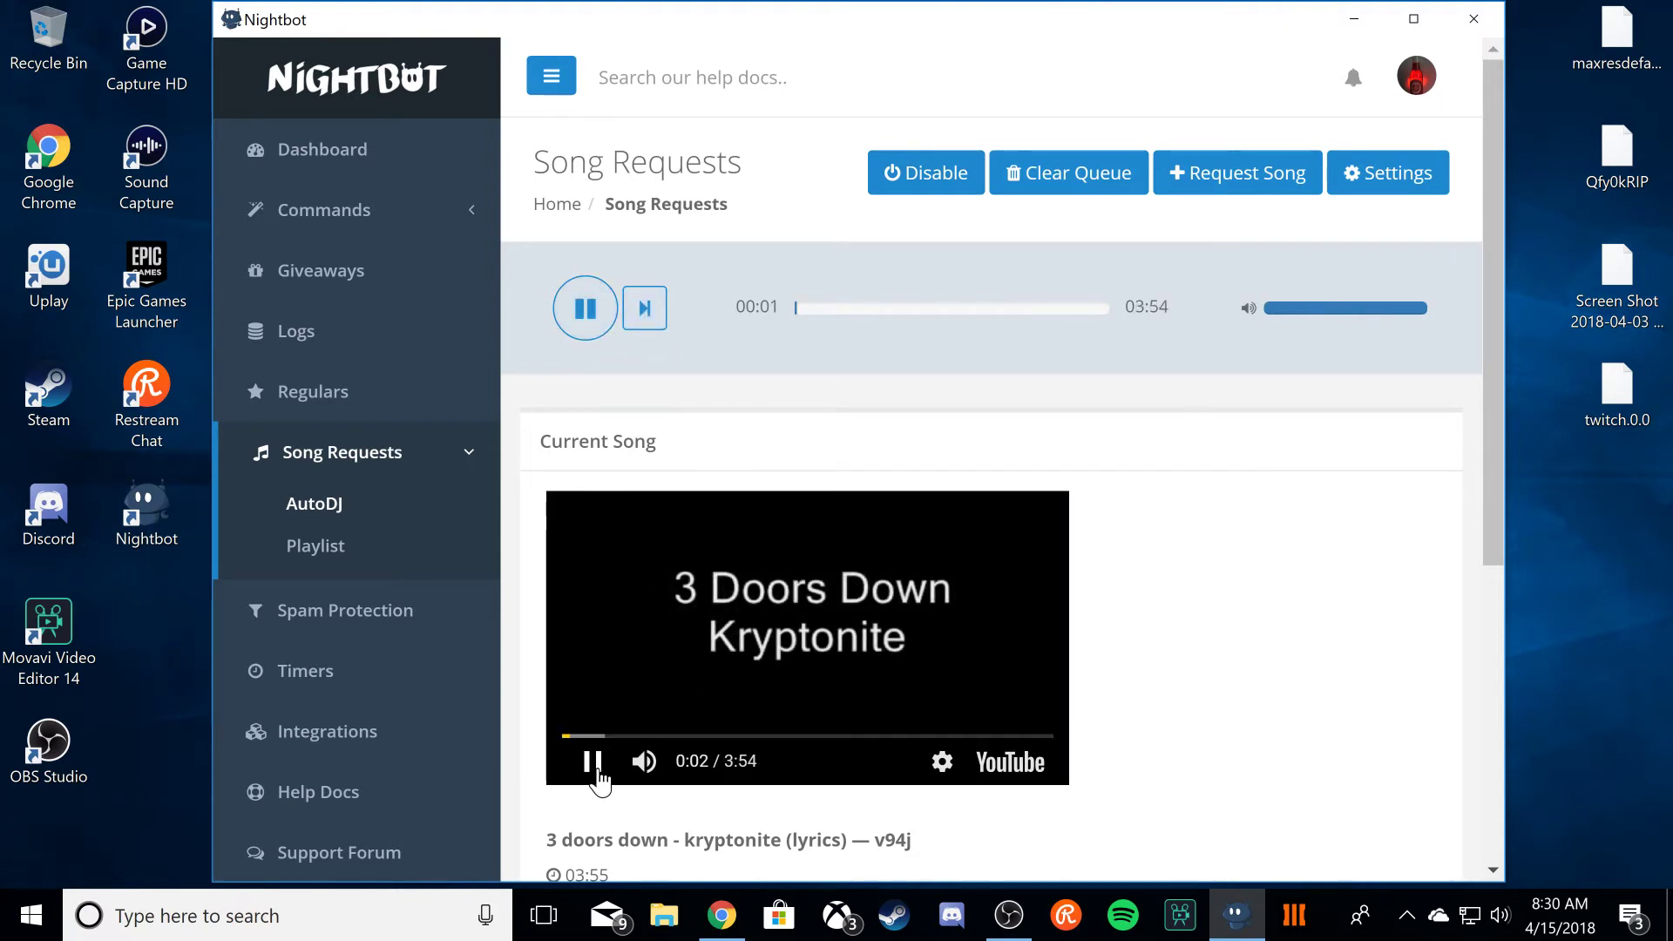
{"action": "mouse_move", "coordinate": [1305, 320]}
{"action": "left_click", "coordinate": [356, 620]}
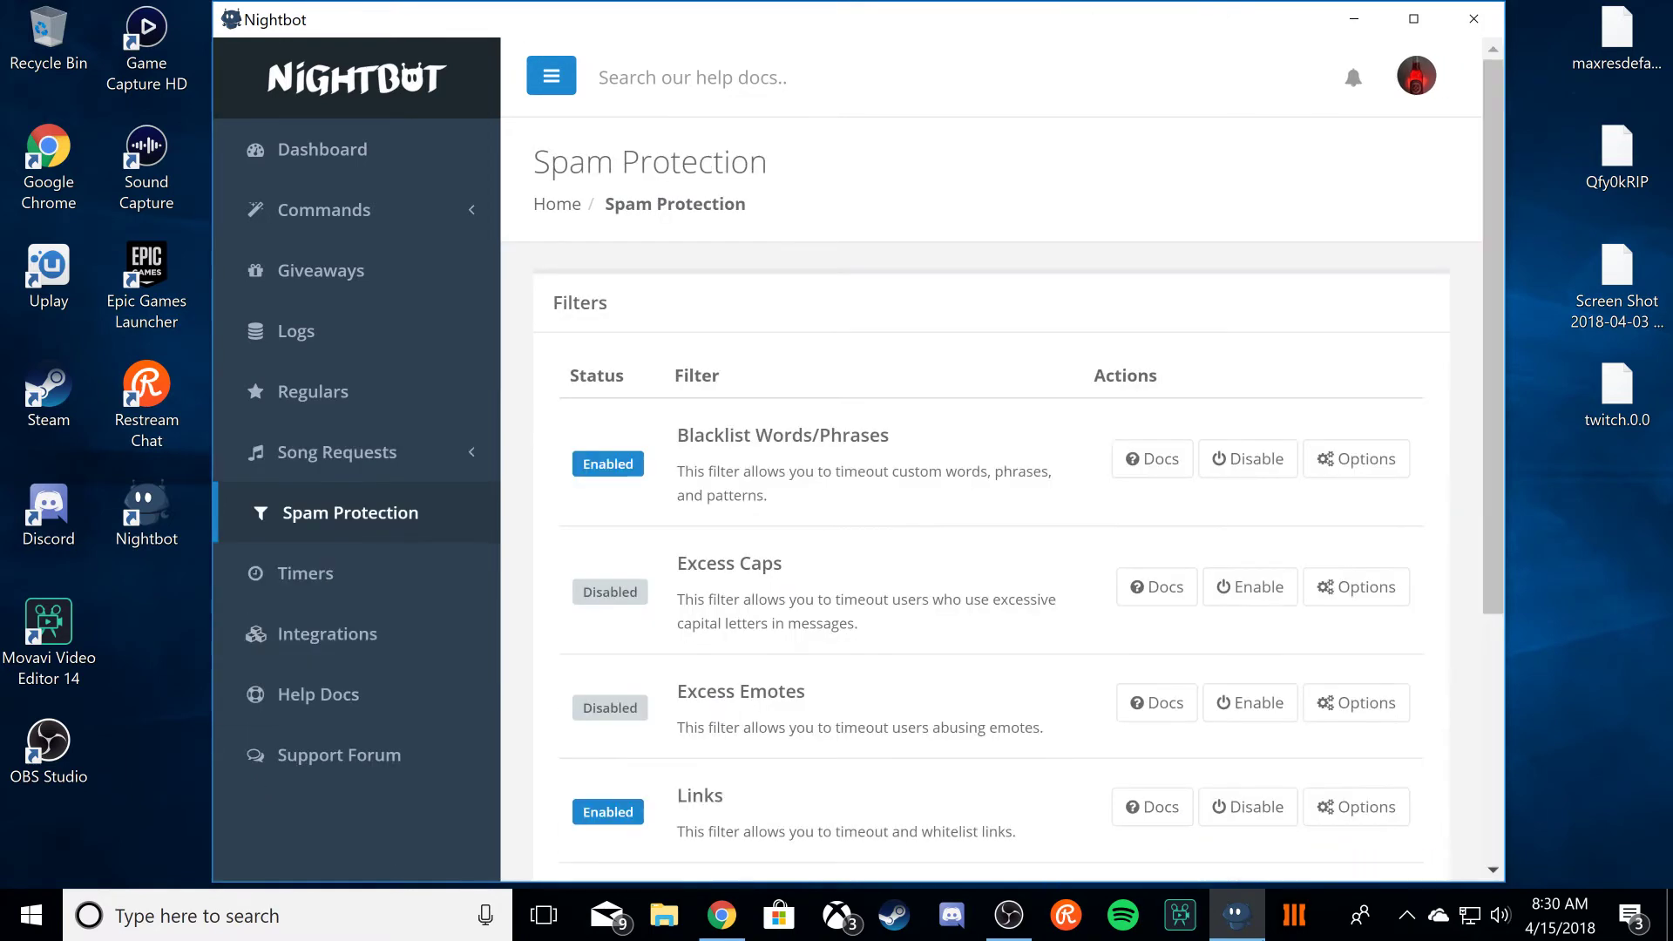
{"action": "scroll", "coordinate": [703, 270], "scroll_direction": "down", "scroll_amount": 5}
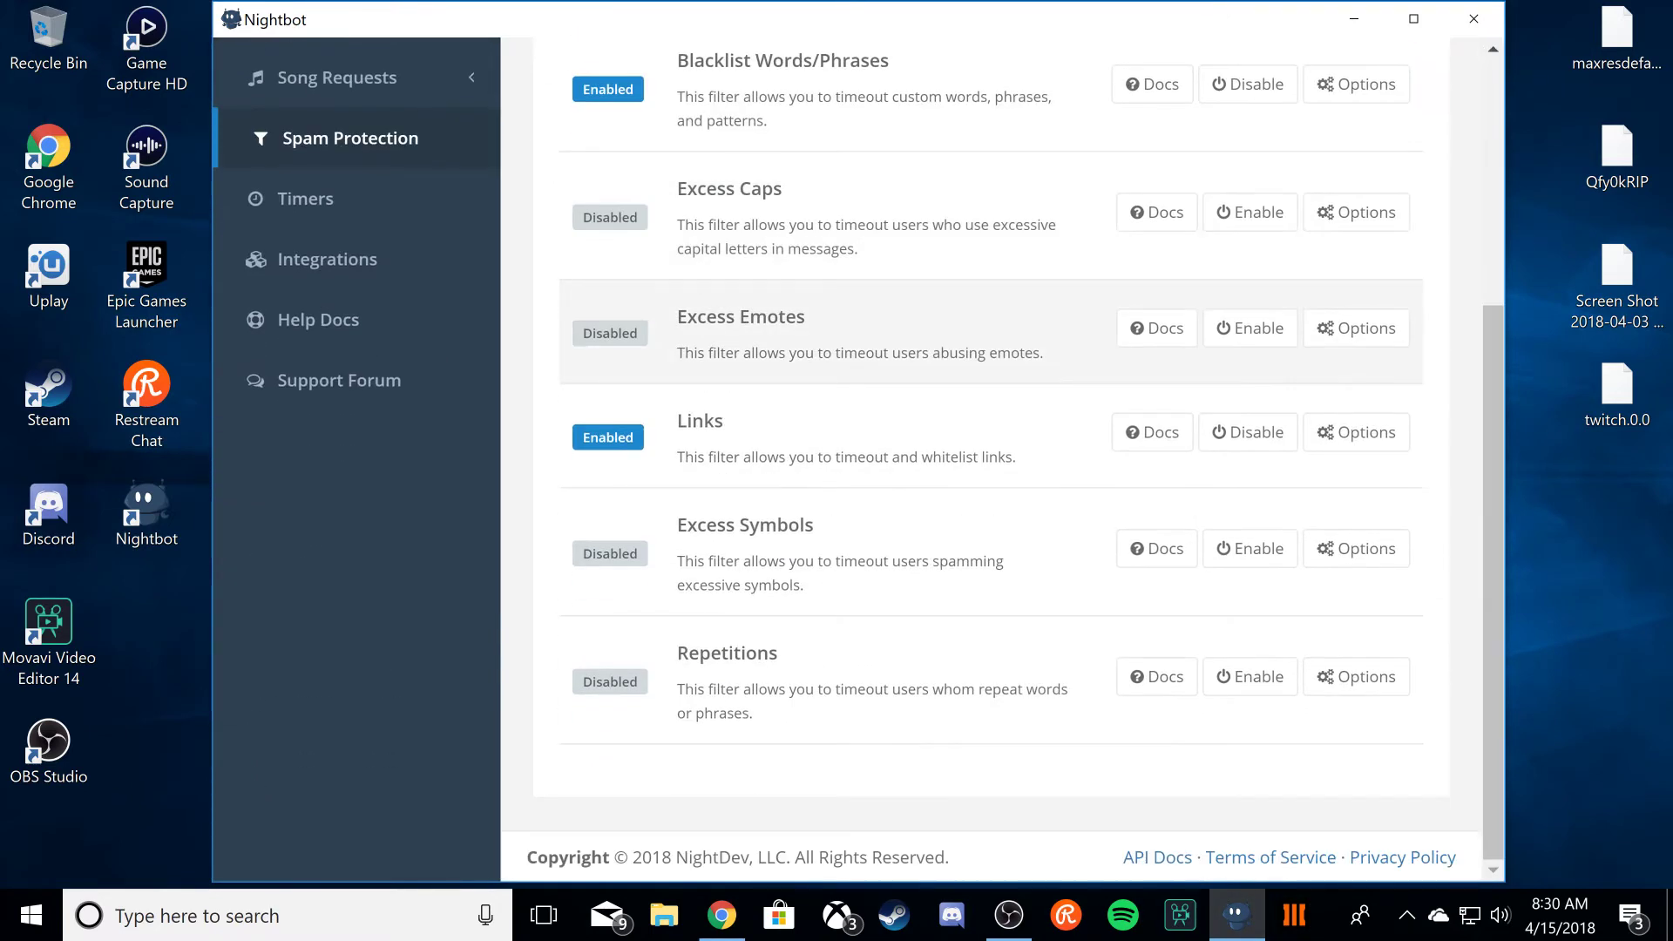
{"action": "scroll", "coordinate": [762, 399], "scroll_direction": "up", "scroll_amount": 5}
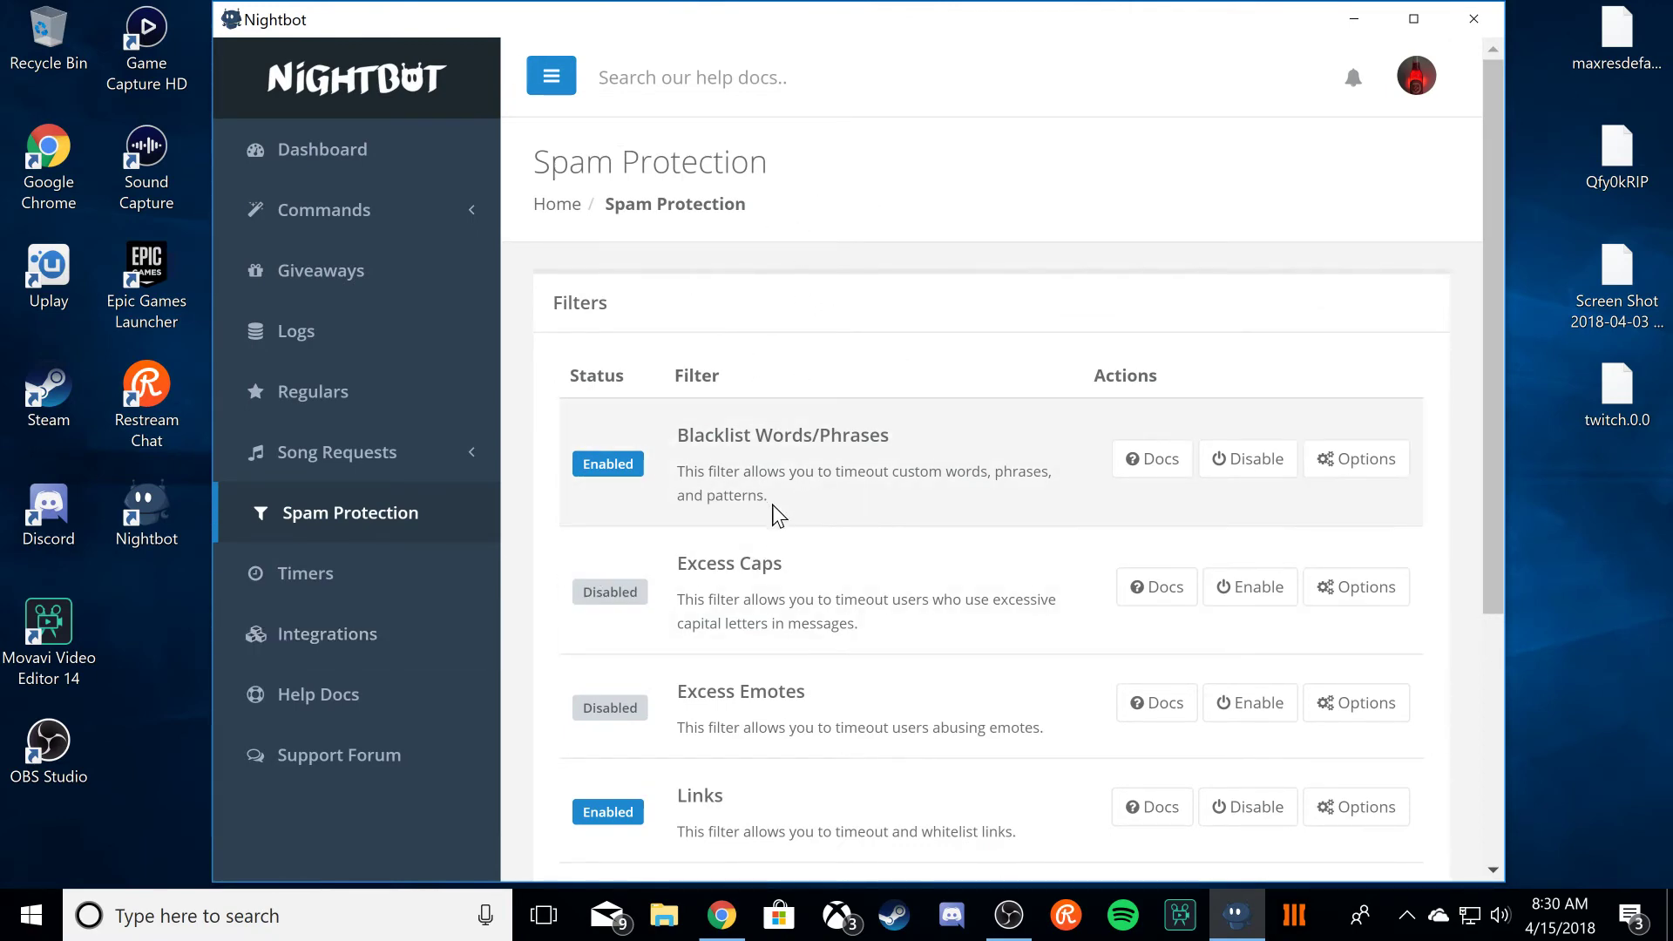
{"action": "scroll", "coordinate": [772, 515], "scroll_direction": "down", "scroll_amount": 3}
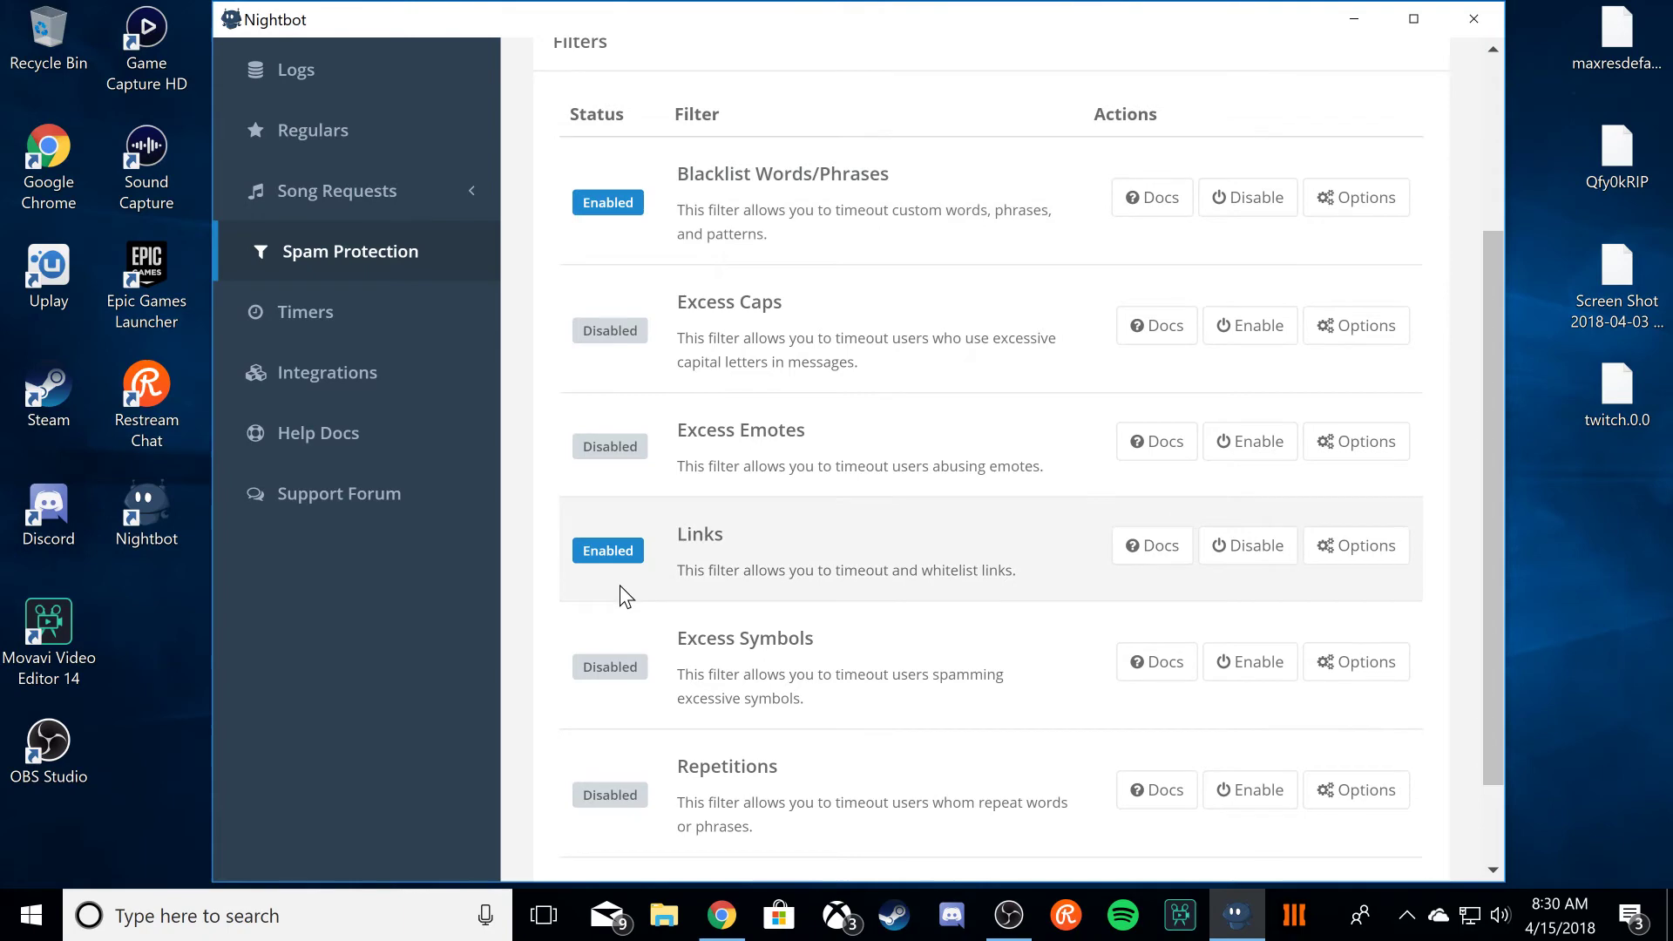
{"action": "scroll", "coordinate": [740, 384], "scroll_direction": "down", "scroll_amount": 2}
{"action": "scroll", "coordinate": [814, 213], "scroll_direction": "up", "scroll_amount": 3}
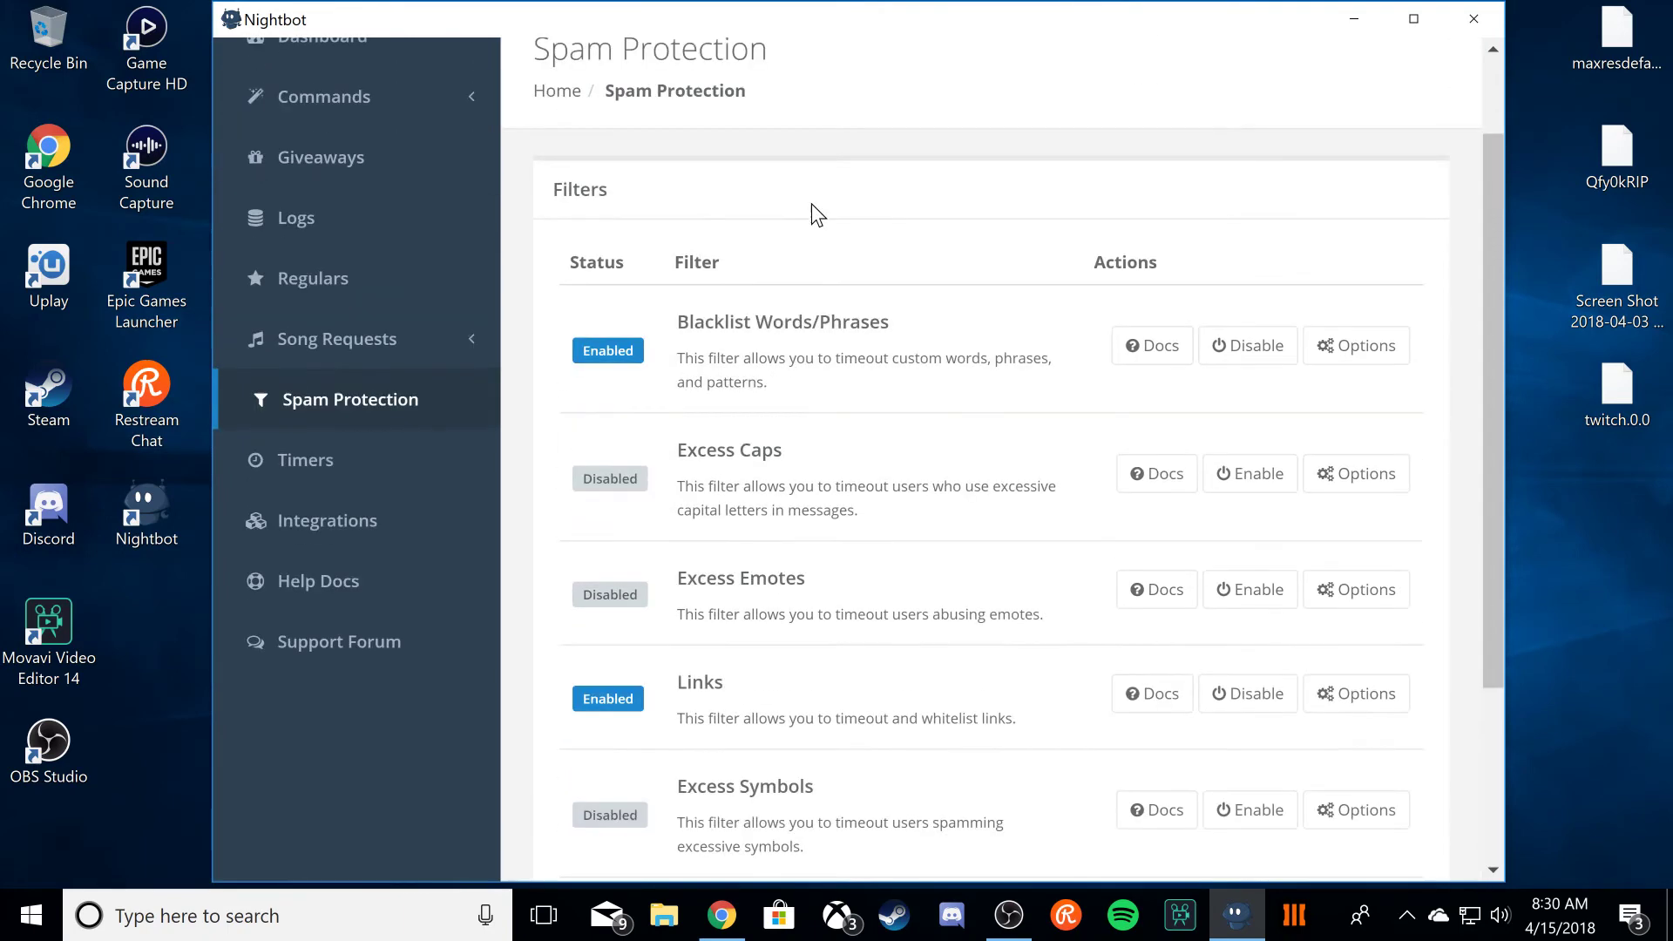
{"action": "scroll", "coordinate": [1386, 460], "scroll_direction": "down", "scroll_amount": 2}
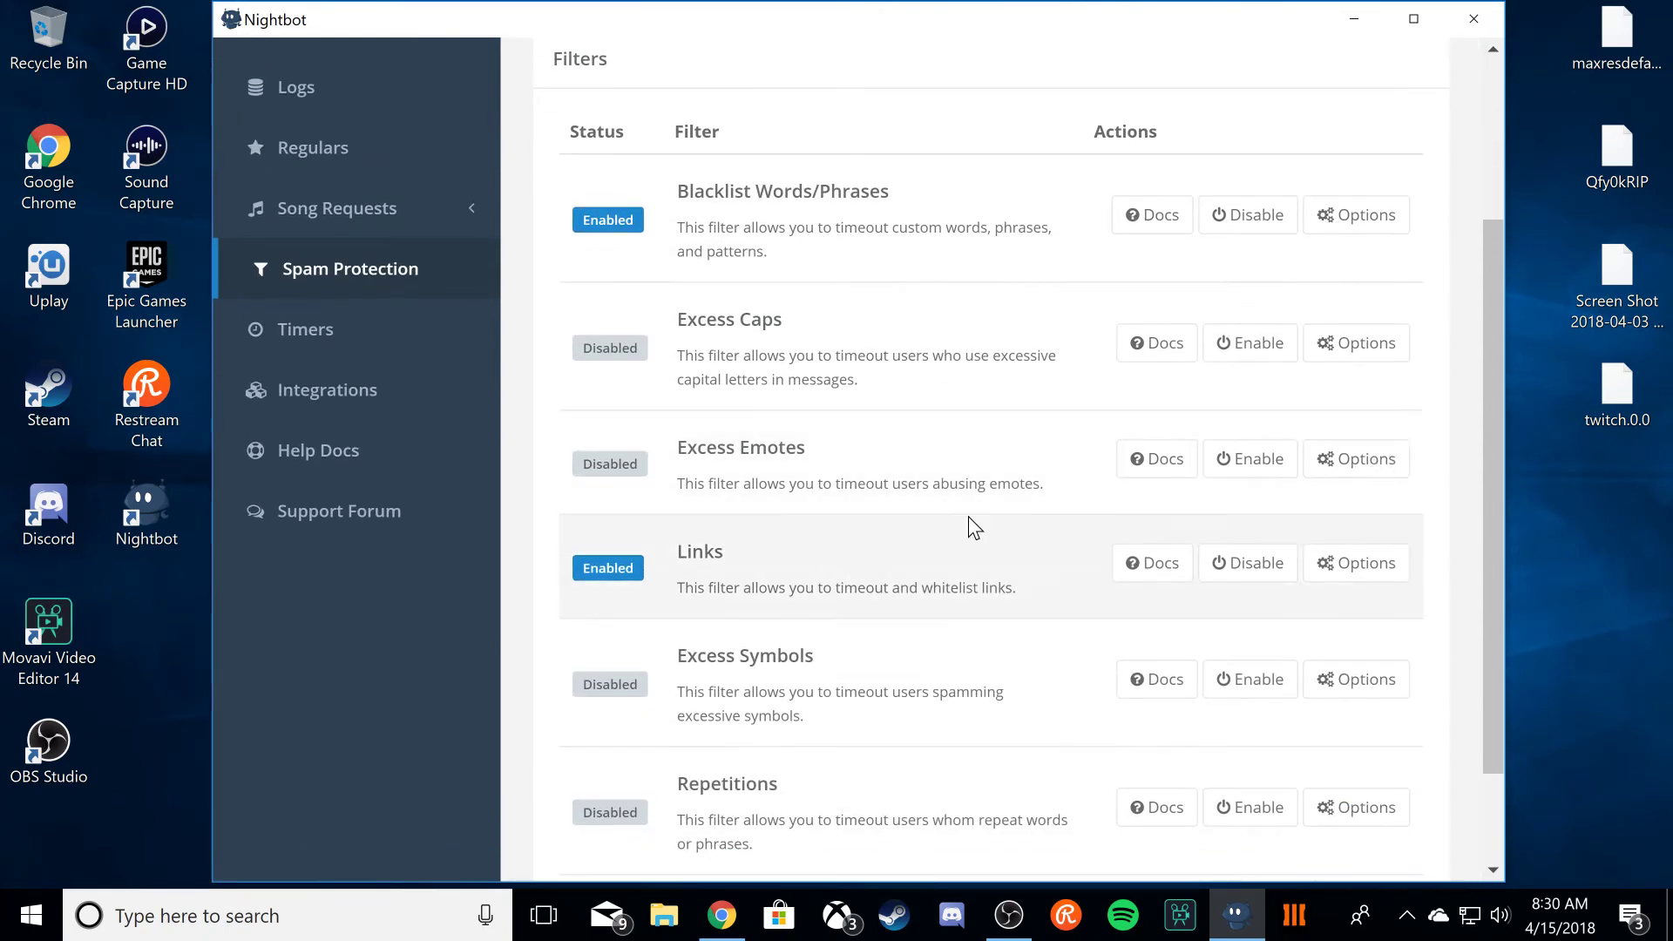
{"action": "scroll", "coordinate": [913, 337], "scroll_direction": "up", "scroll_amount": 3}
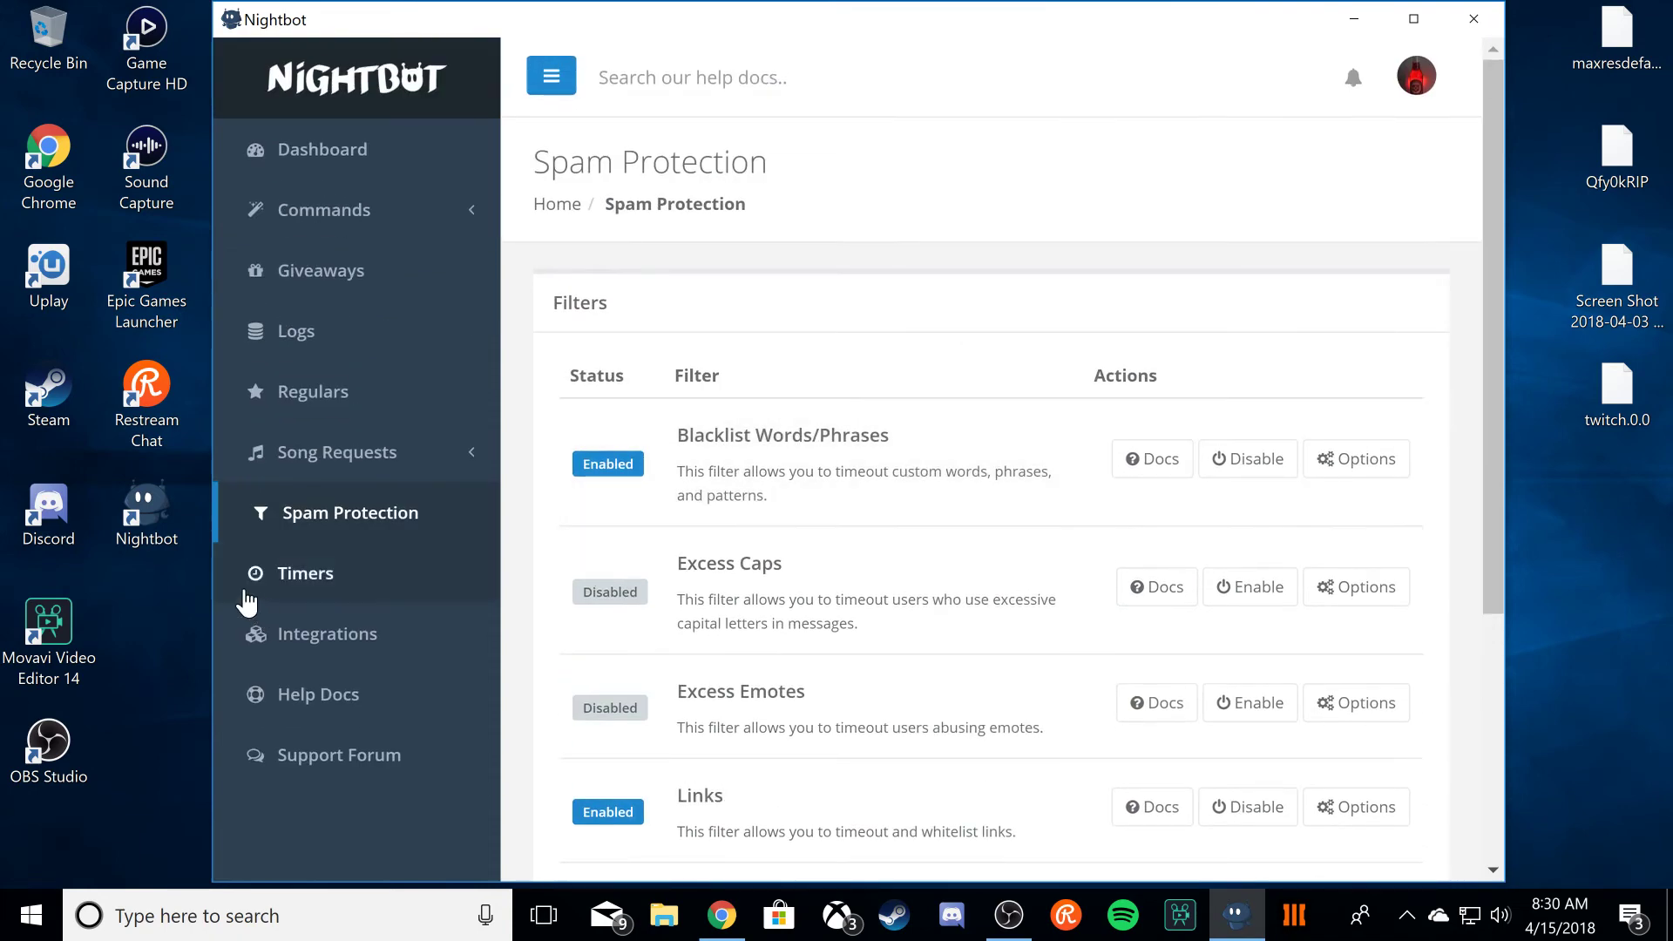
{"action": "left_click", "coordinate": [307, 576]}
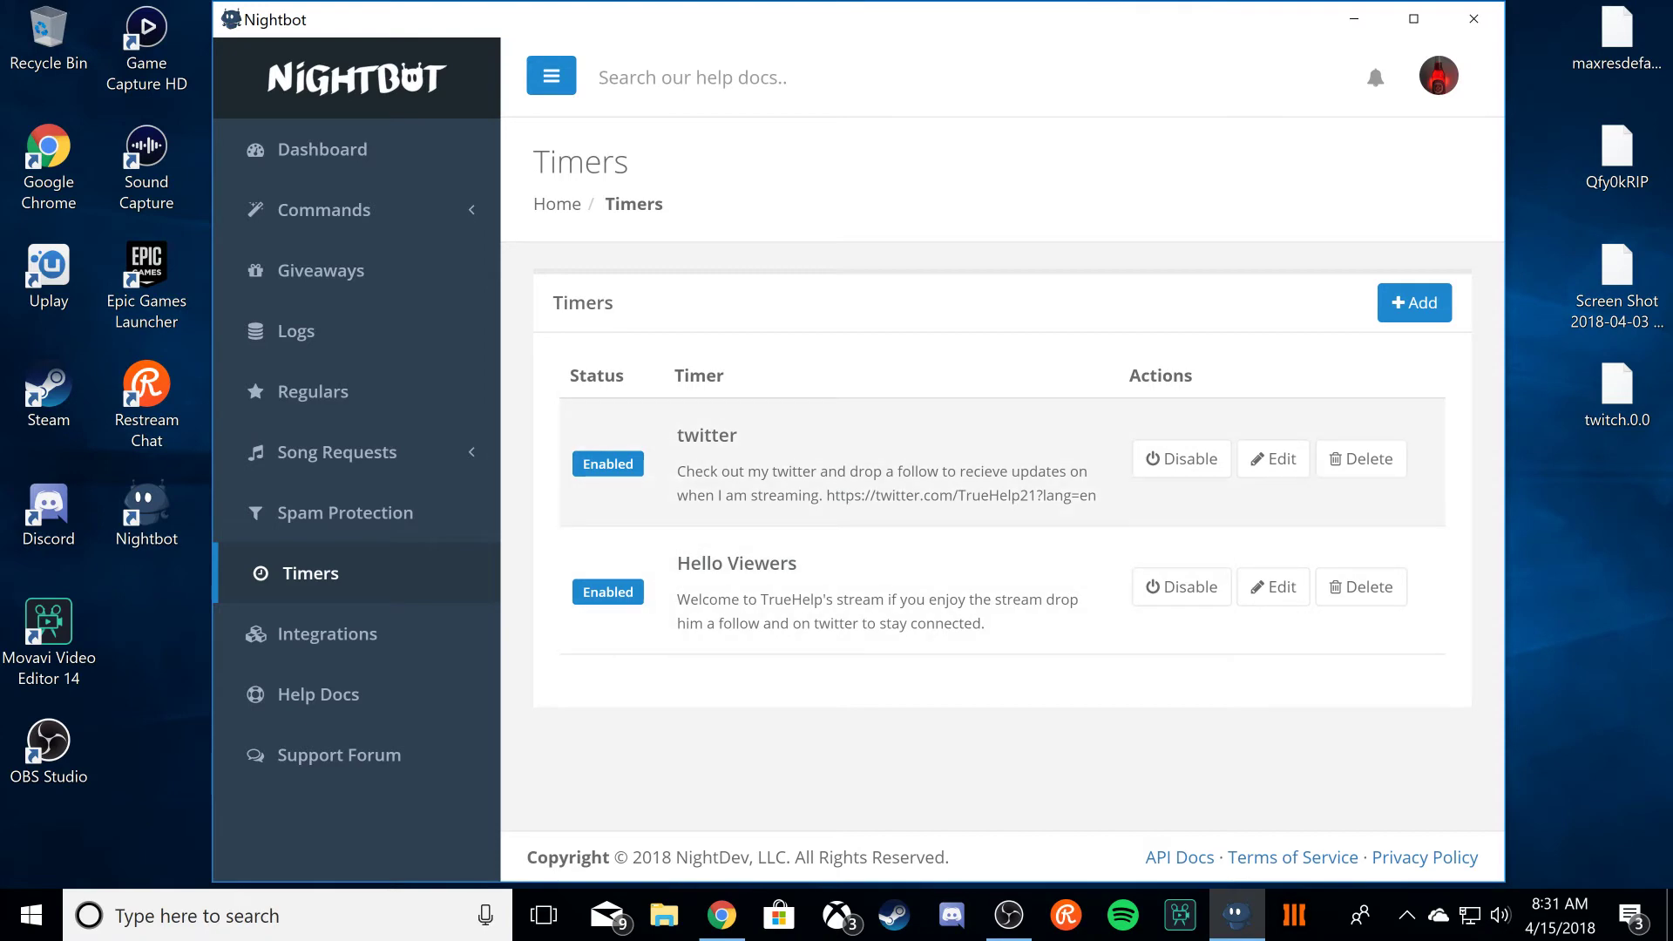
Step: Go from Timers to the Integrations page offering Discord and Streamtip connections
{"action": "left_click", "coordinate": [408, 635]}
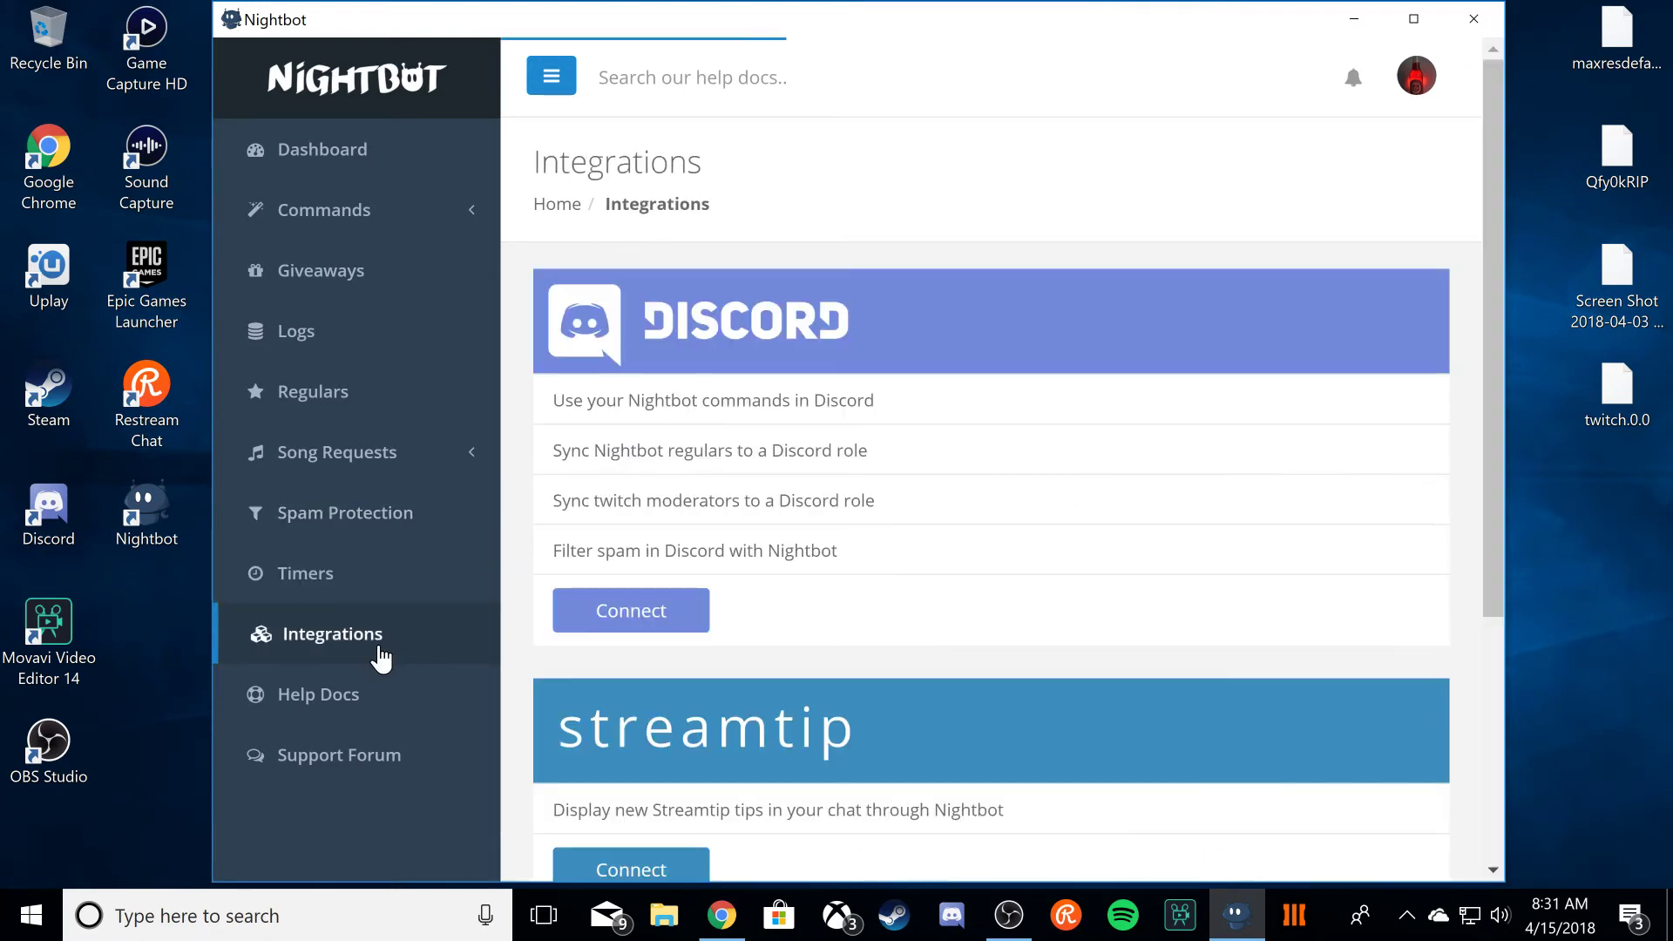
Step: Review the Discord, Streamtip and Muxy integration cards, then open the Nightbot help docs
{"action": "scroll", "coordinate": [821, 579], "scroll_direction": "down", "scroll_amount": 5}
{"action": "scroll", "coordinate": [714, 425], "scroll_direction": "up", "scroll_amount": 5}
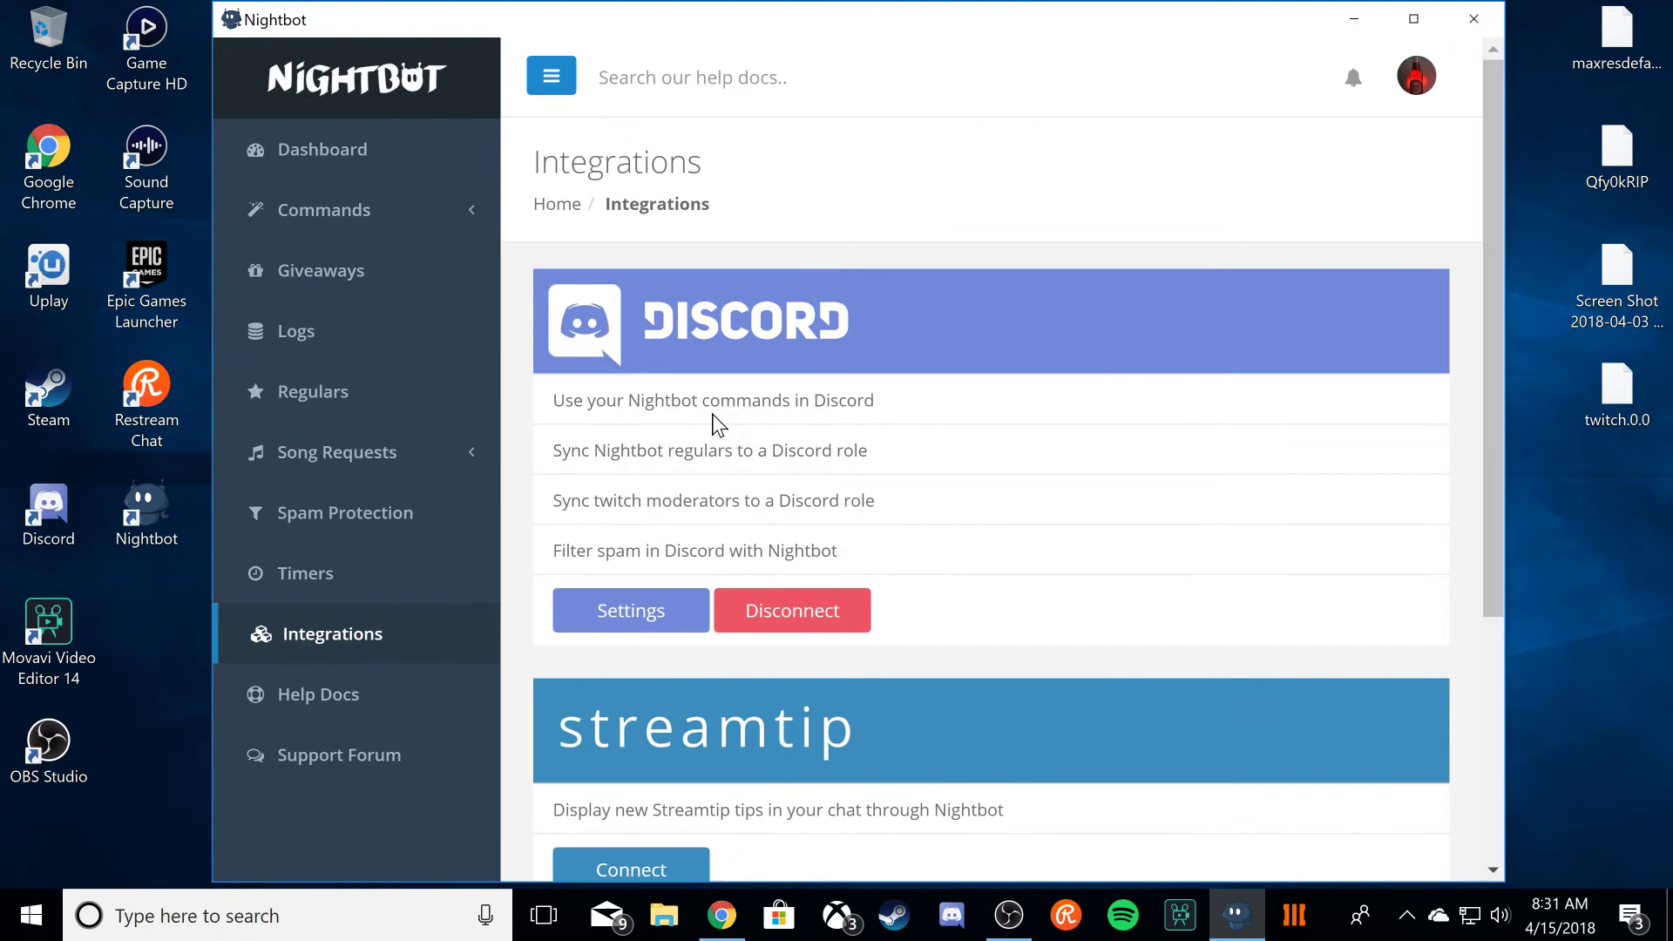
{"action": "scroll", "coordinate": [895, 585], "scroll_direction": "down", "scroll_amount": 2}
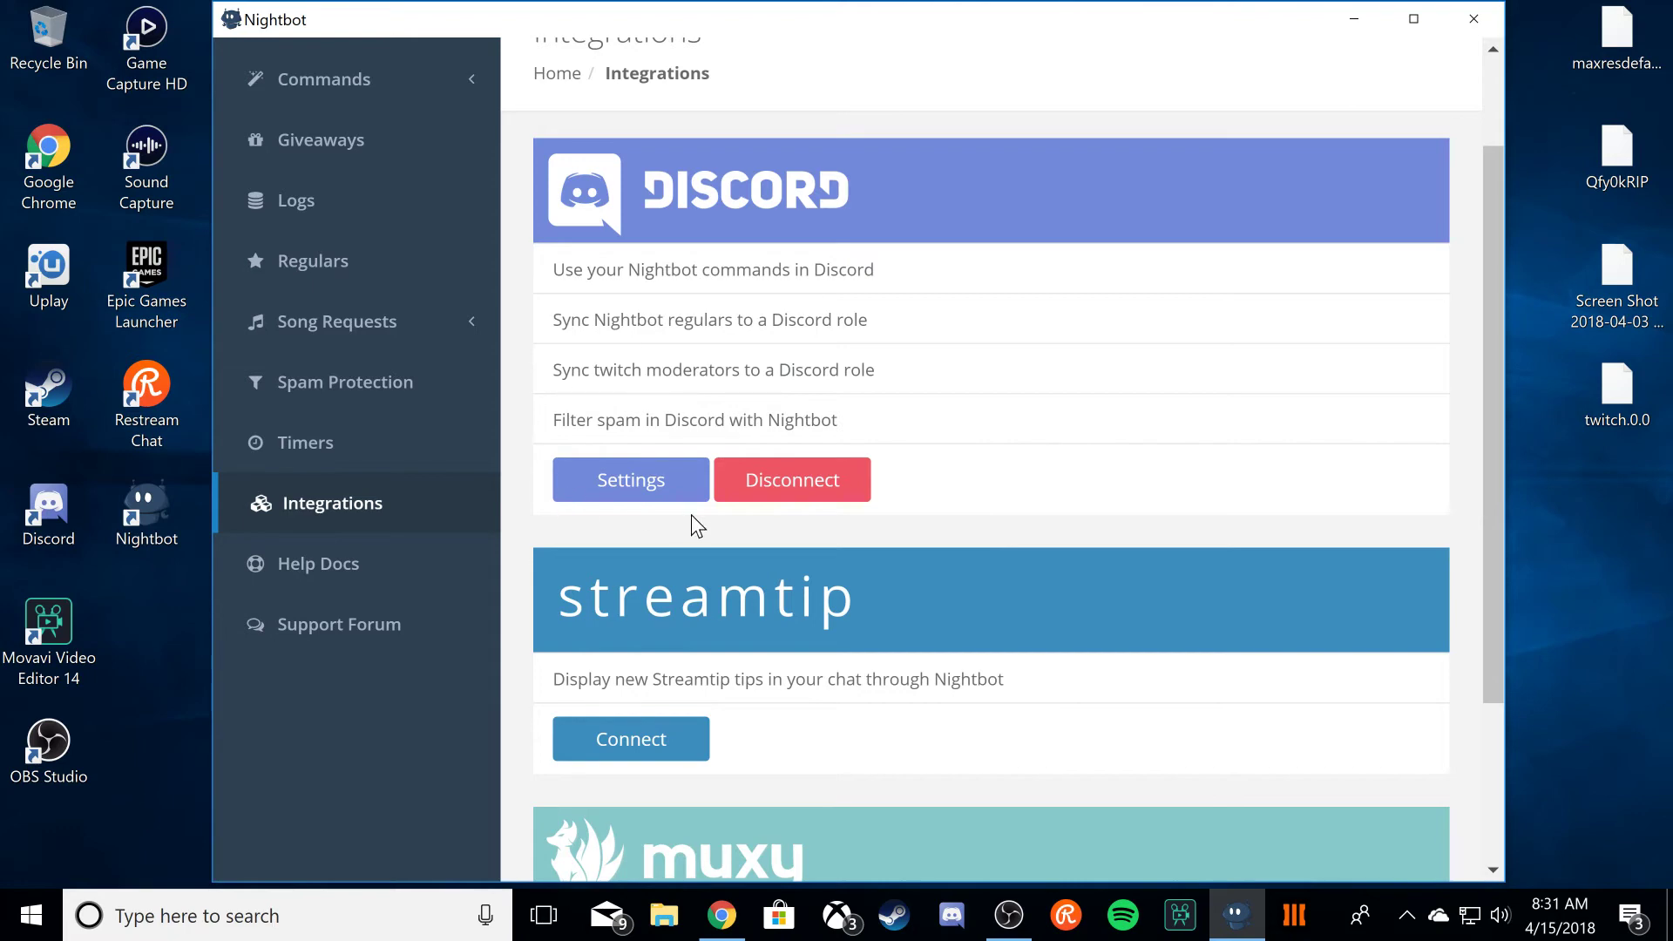
{"action": "scroll", "coordinate": [695, 523], "scroll_direction": "down", "scroll_amount": 3}
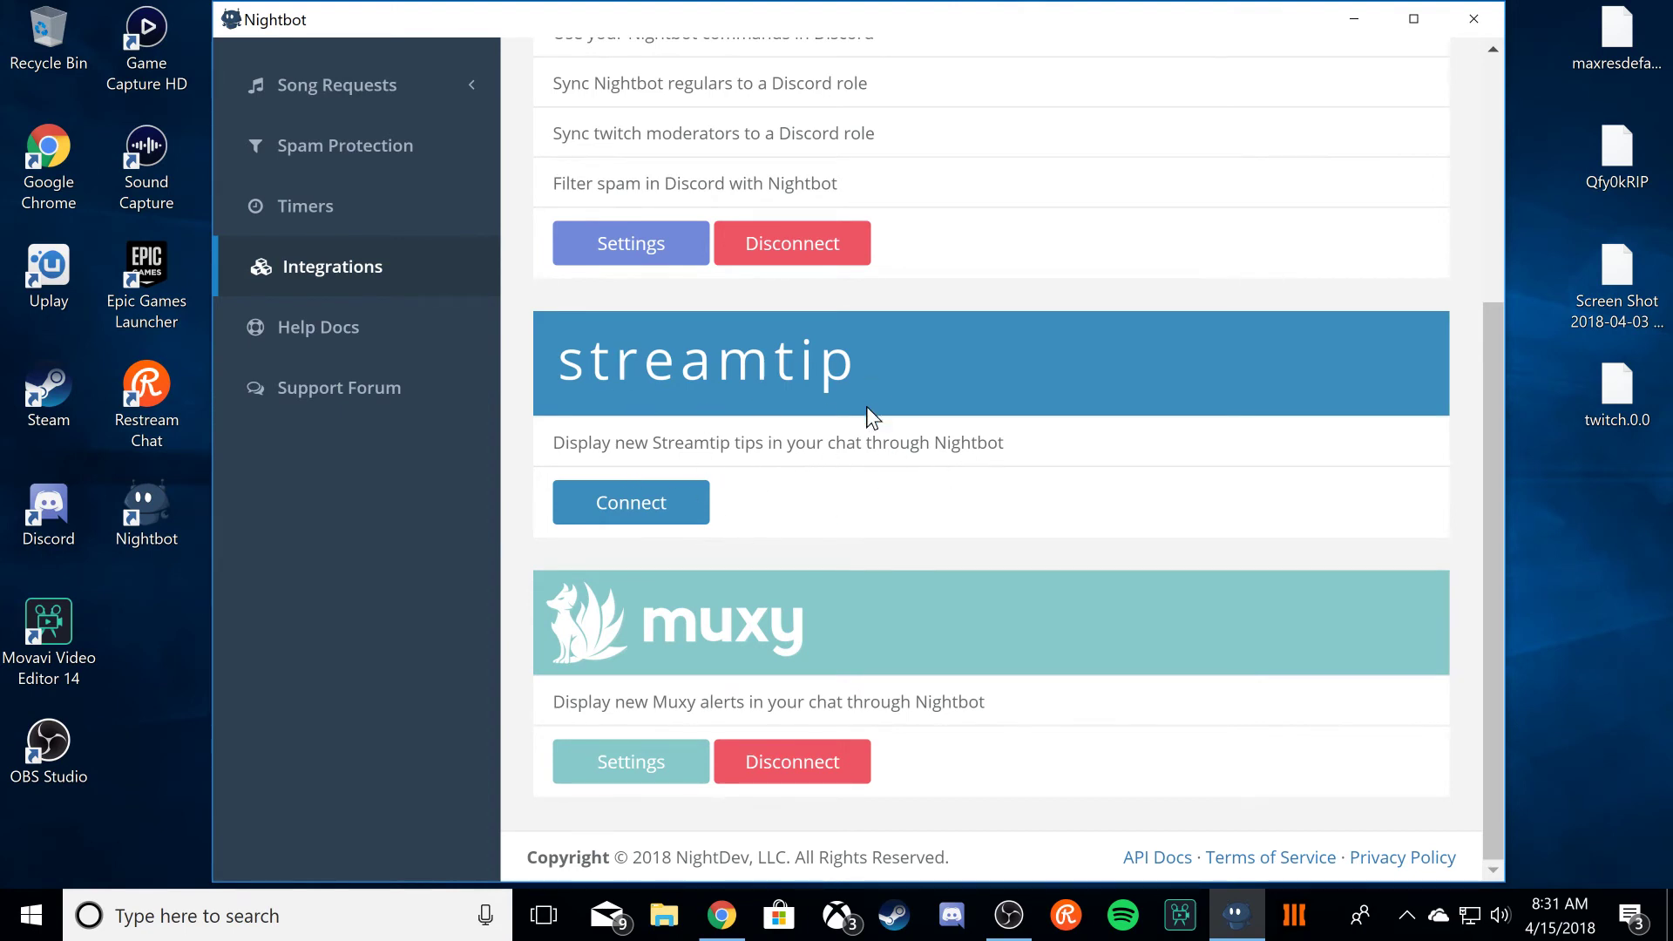
{"action": "scroll", "coordinate": [317, 401], "scroll_direction": "up", "scroll_amount": 1}
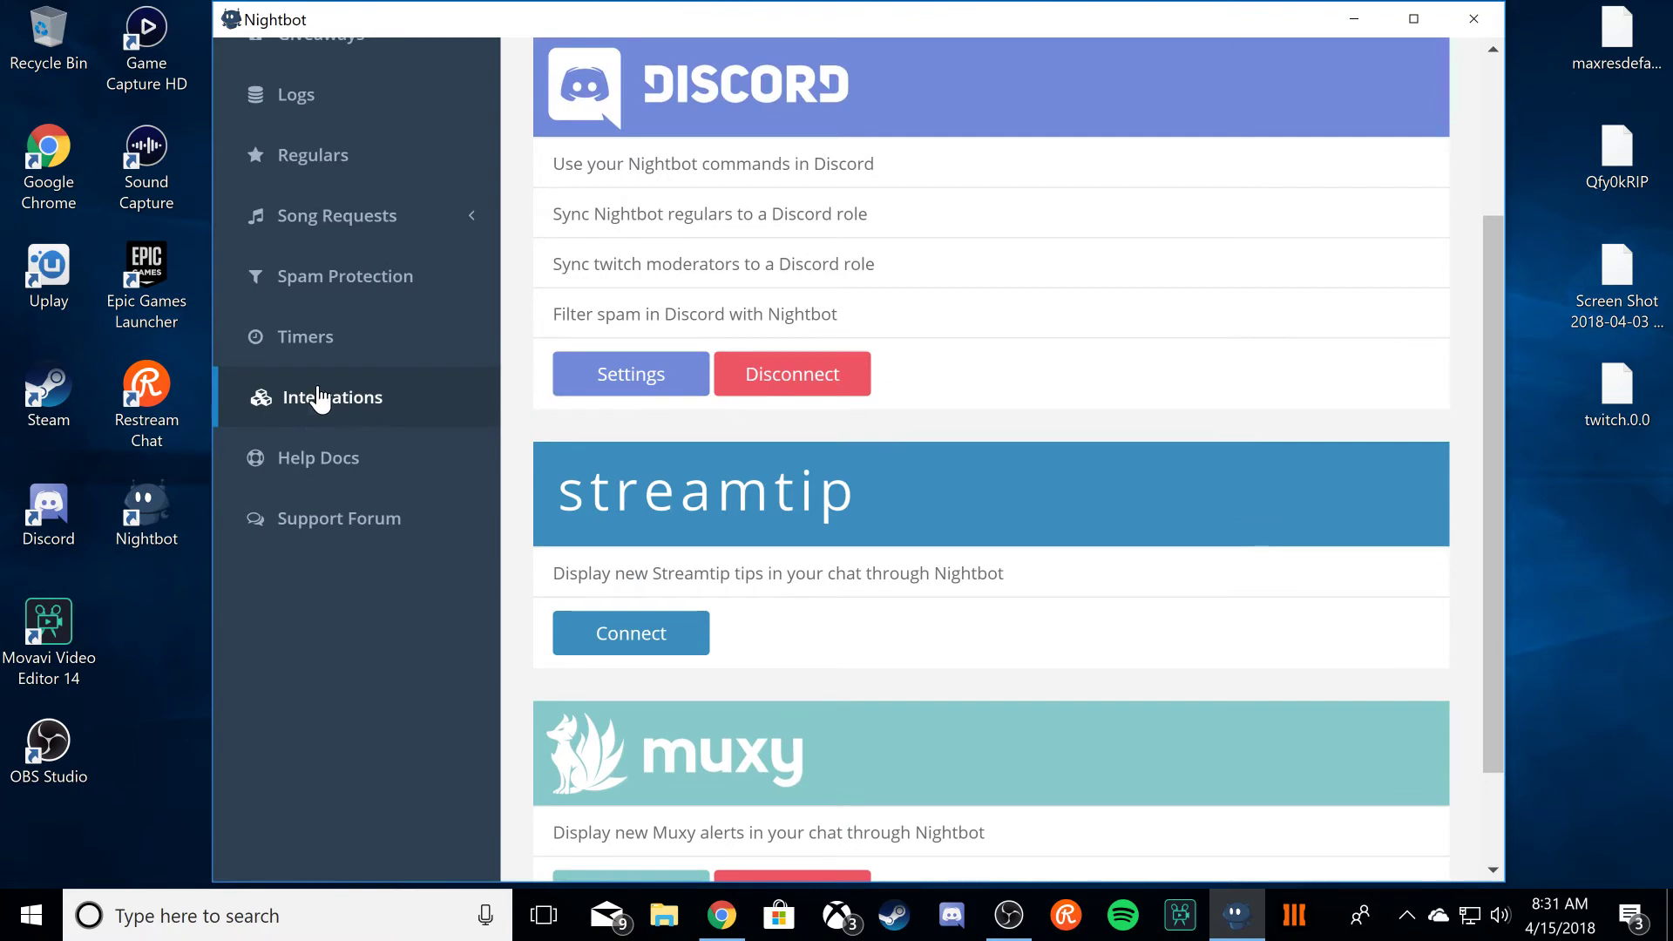
{"action": "left_click", "coordinate": [295, 463]}
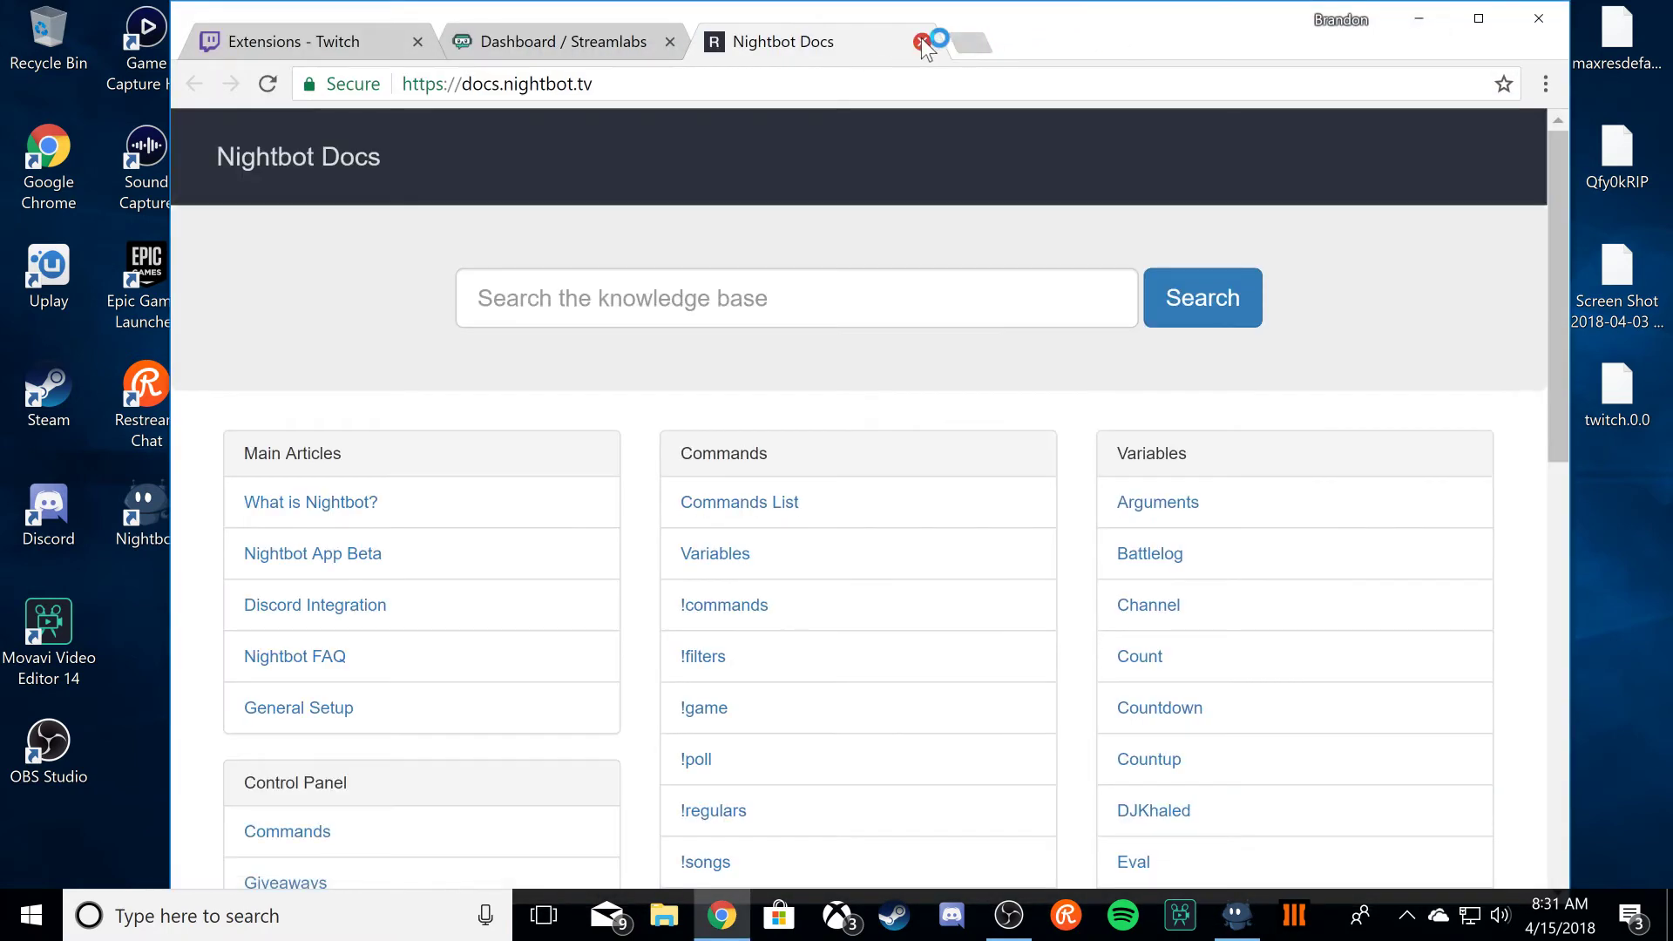
Step: Close the Nightbot Docs tab and reach the Twitch dashboard's Extensions page
{"action": "left_click", "coordinate": [920, 44]}
{"action": "left_click", "coordinate": [310, 31]}
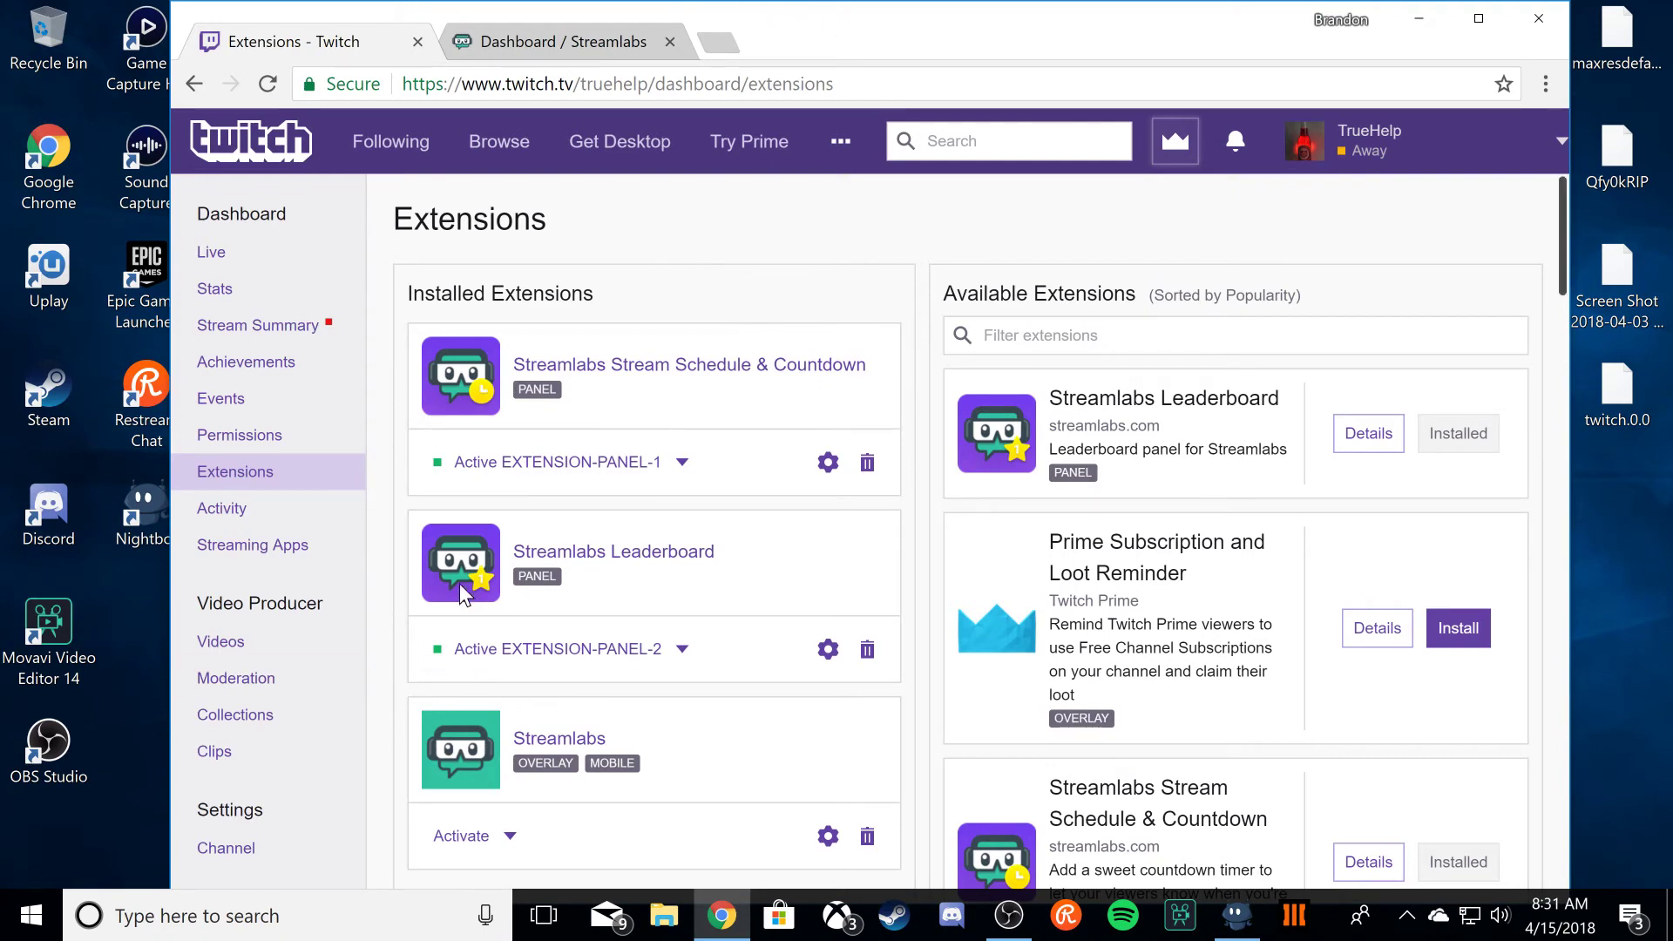
{"action": "left_click", "coordinate": [1411, 150]}
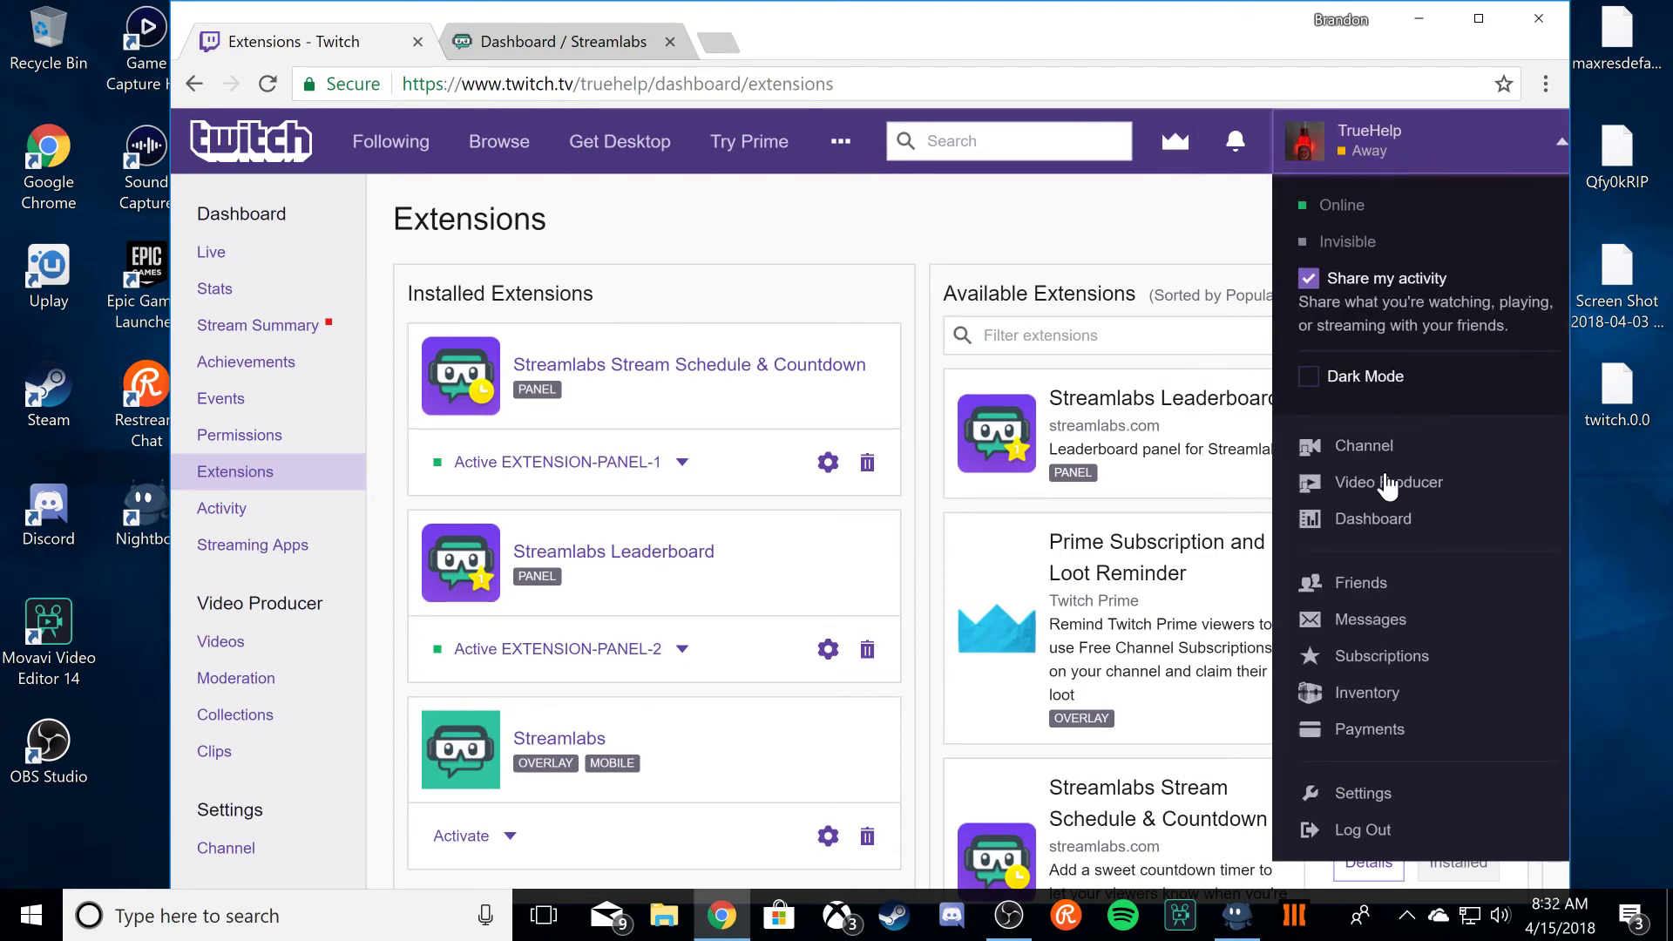
{"action": "left_click", "coordinate": [1398, 523]}
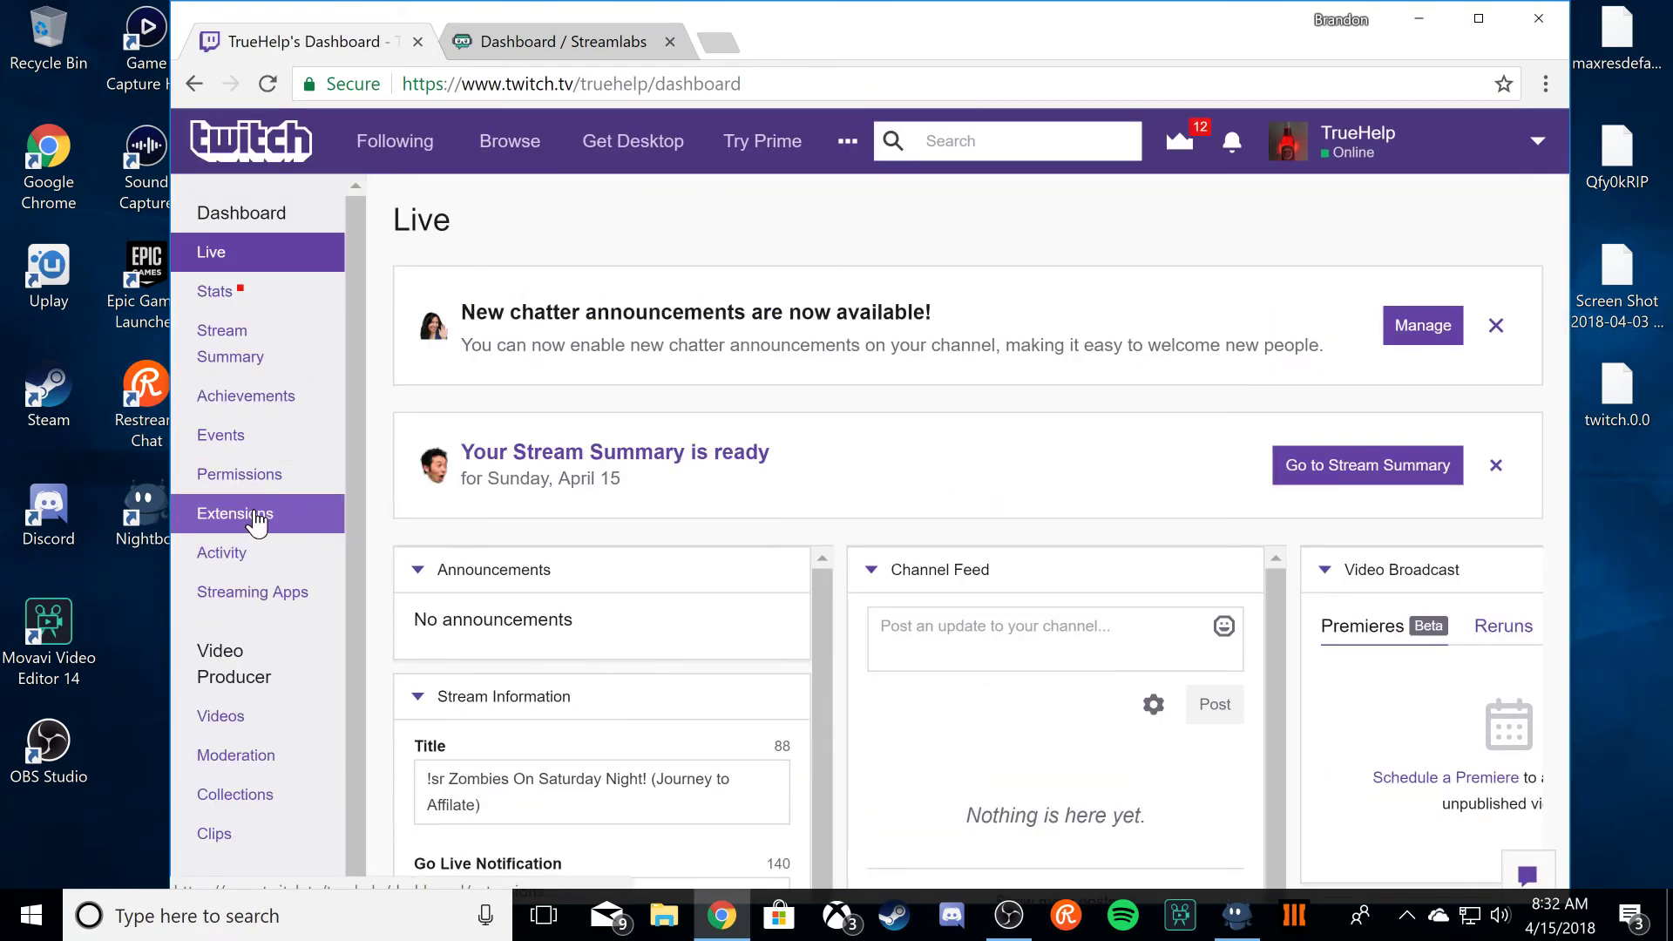
{"action": "left_click", "coordinate": [254, 516]}
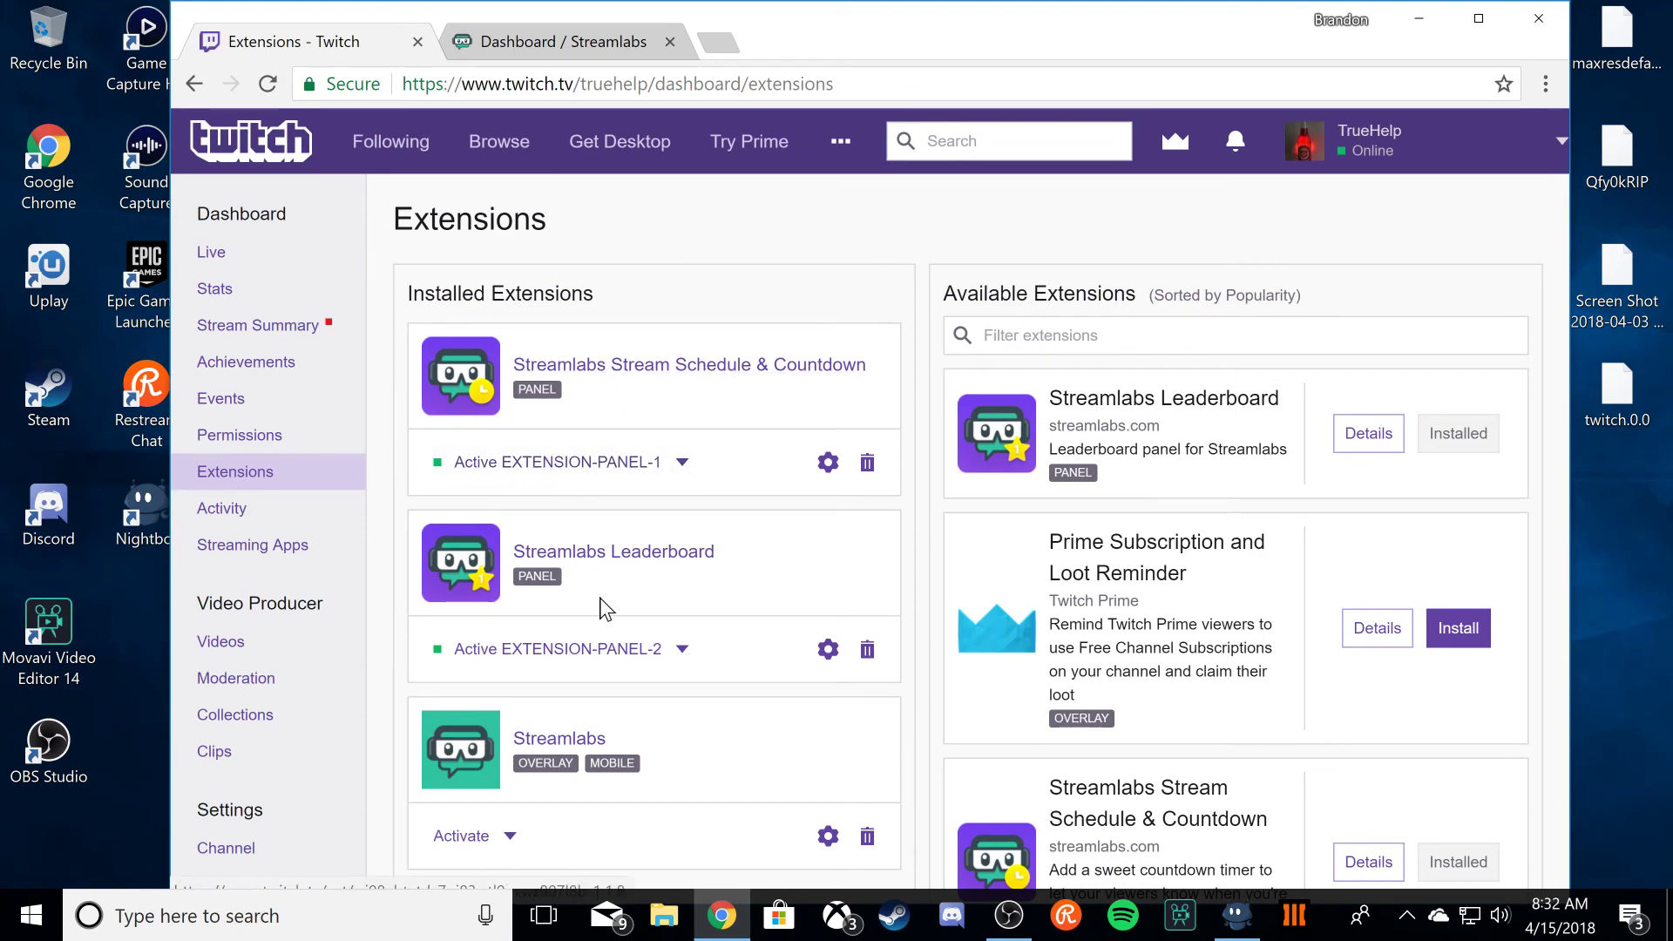
{"action": "scroll", "coordinate": [624, 597], "scroll_direction": "down", "scroll_amount": 3}
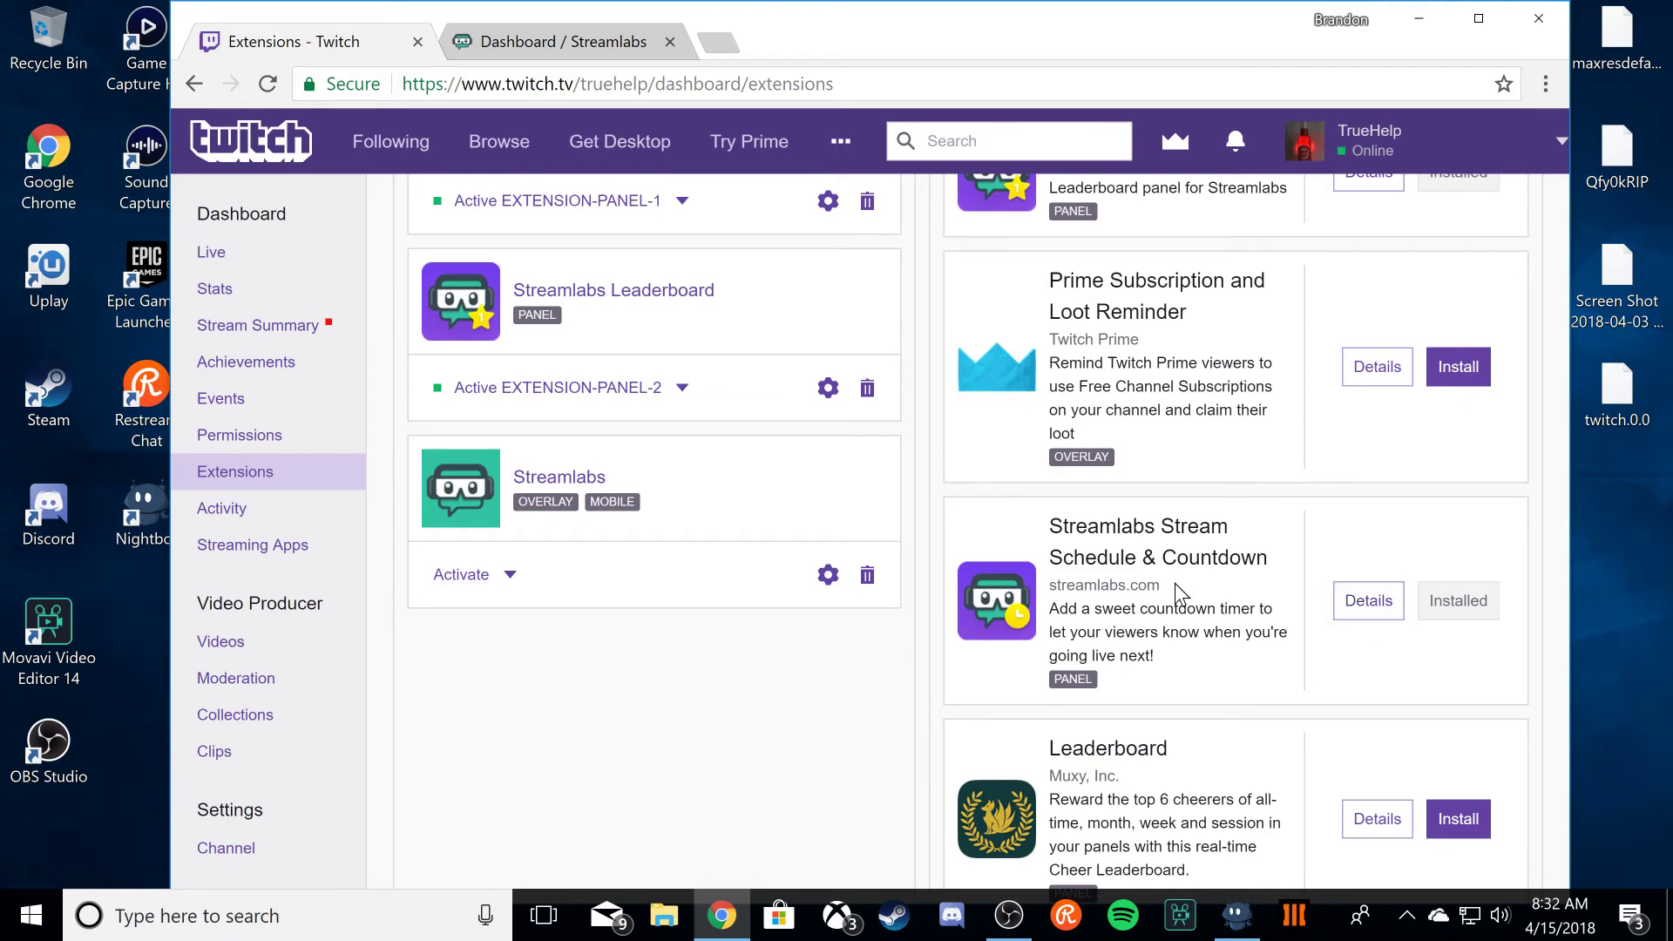
{"action": "scroll", "coordinate": [1181, 595], "scroll_direction": "up", "scroll_amount": 3}
{"action": "scroll", "coordinate": [1157, 369], "scroll_direction": "down", "scroll_amount": 12}
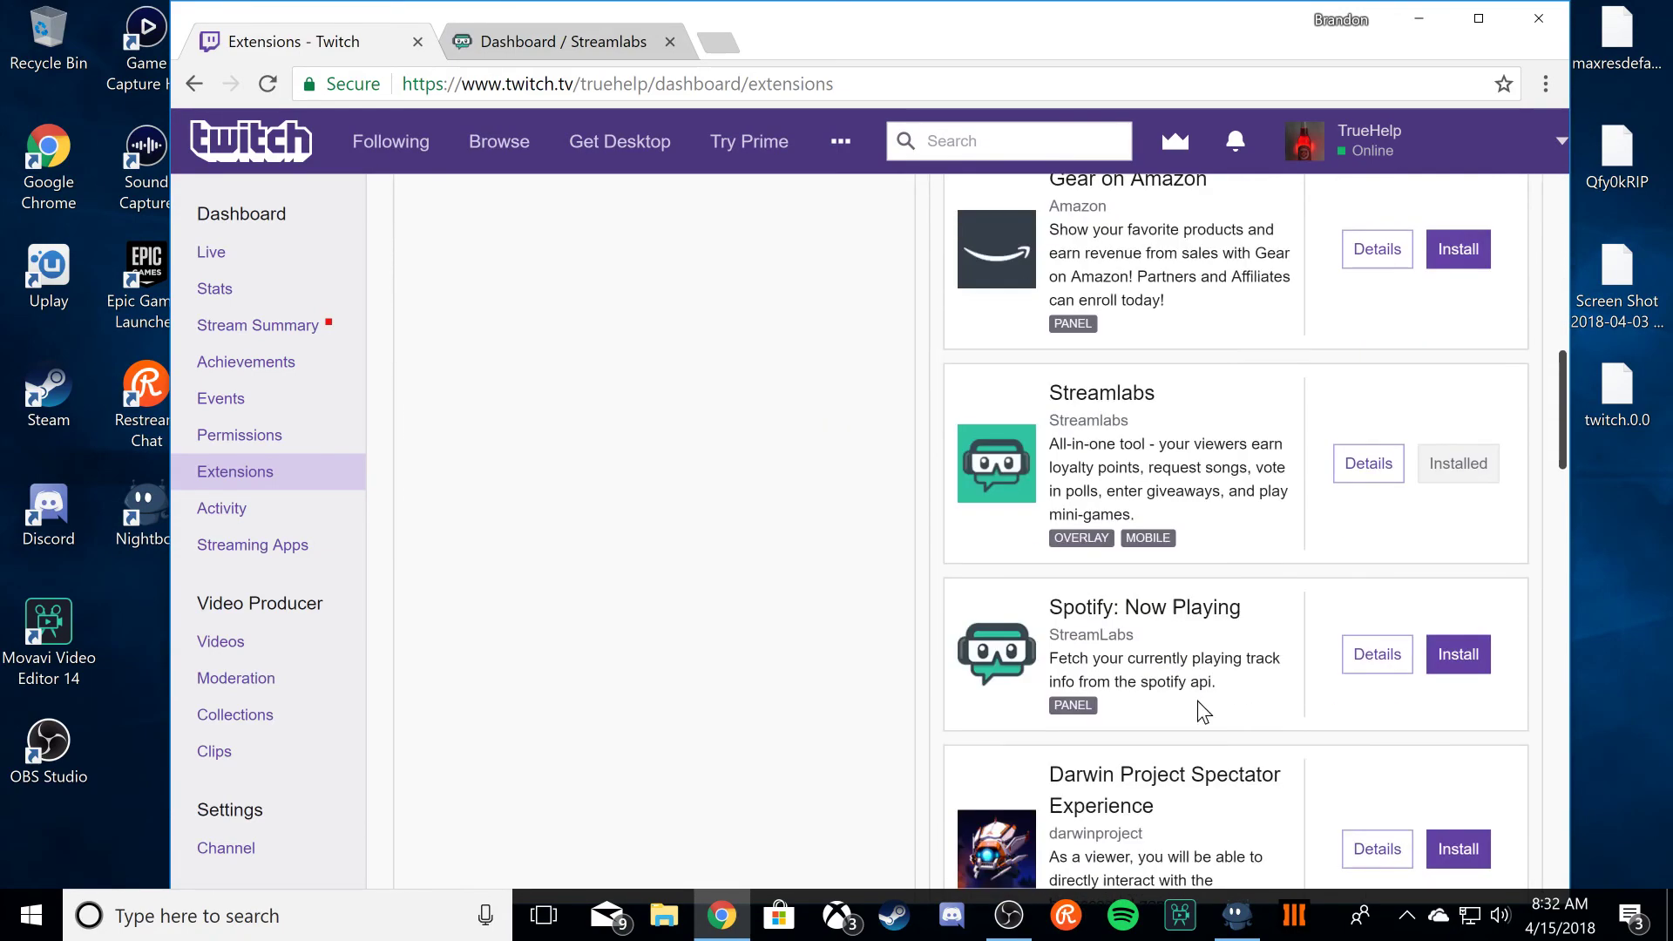
{"action": "scroll", "coordinate": [1199, 702], "scroll_direction": "down", "scroll_amount": 15}
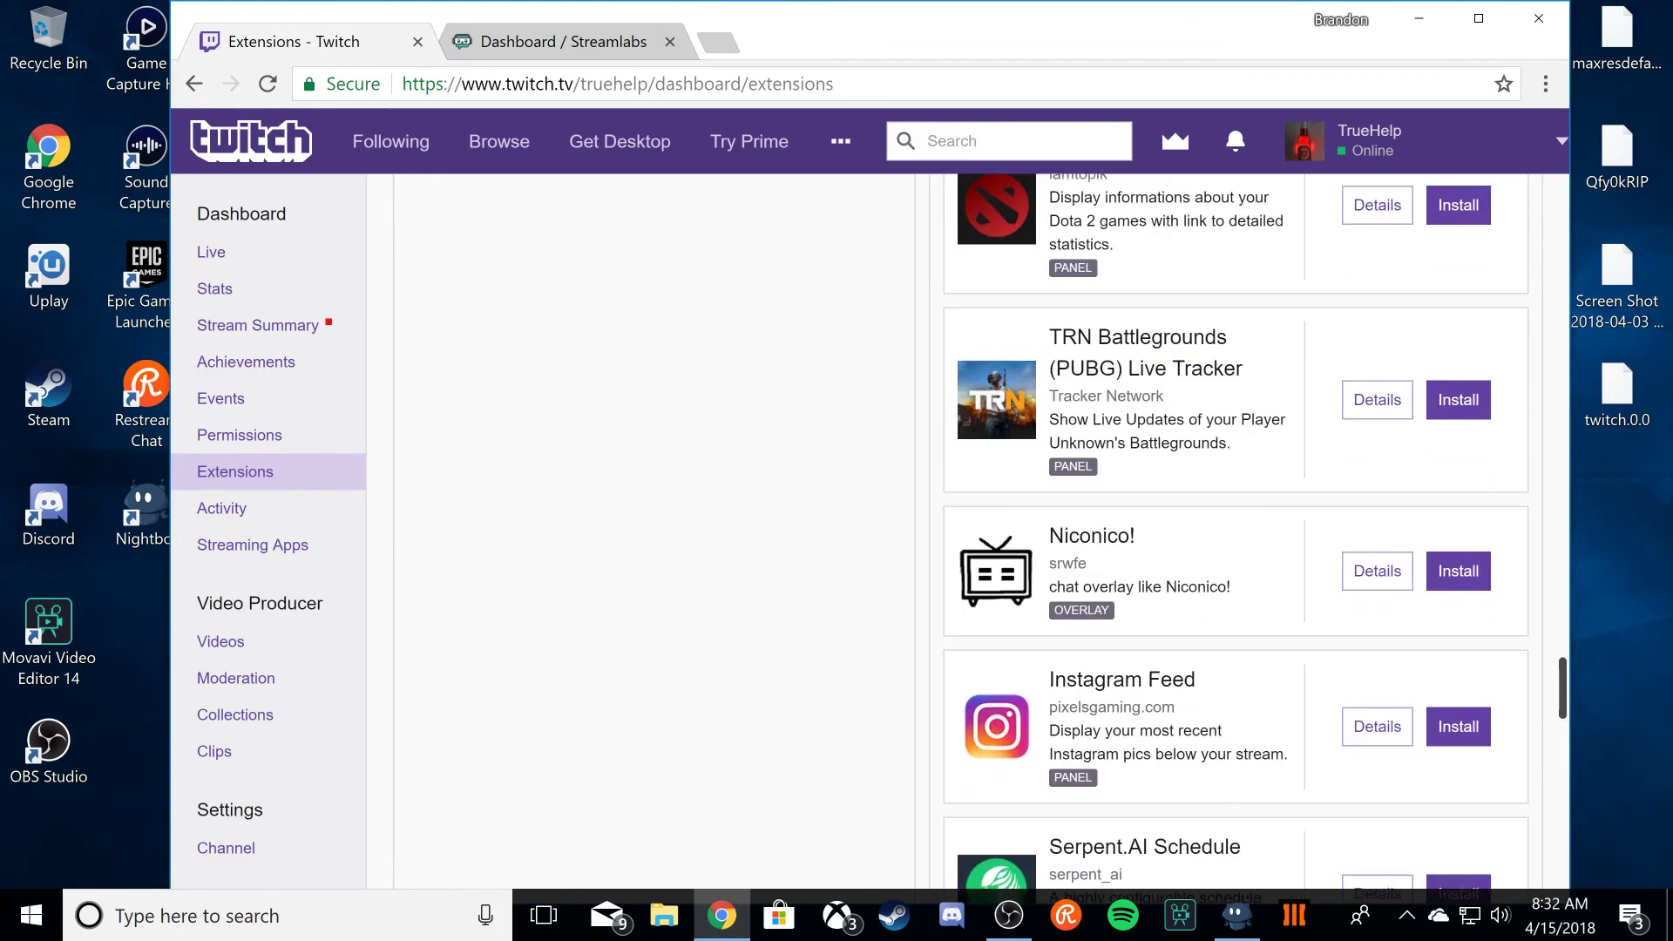
{"action": "scroll", "coordinate": [1159, 557], "scroll_direction": "down", "scroll_amount": 18}
{"action": "scroll", "coordinate": [1102, 623], "scroll_direction": "up", "scroll_amount": 14}
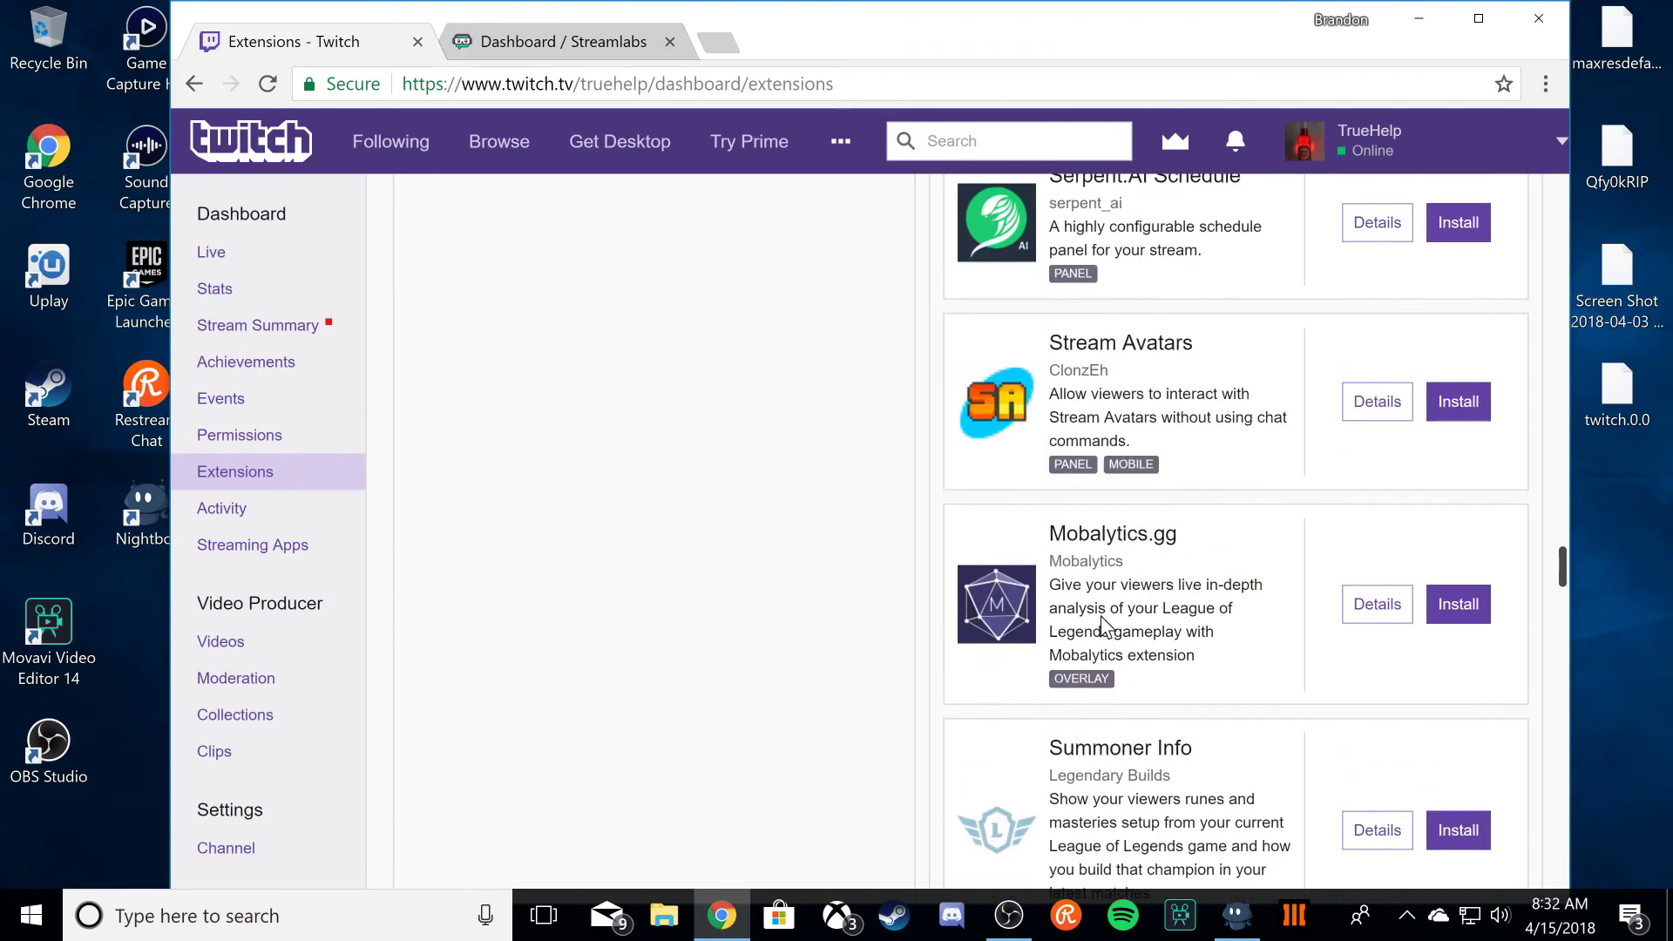
{"action": "scroll", "coordinate": [1102, 623], "scroll_direction": "up", "scroll_amount": 10}
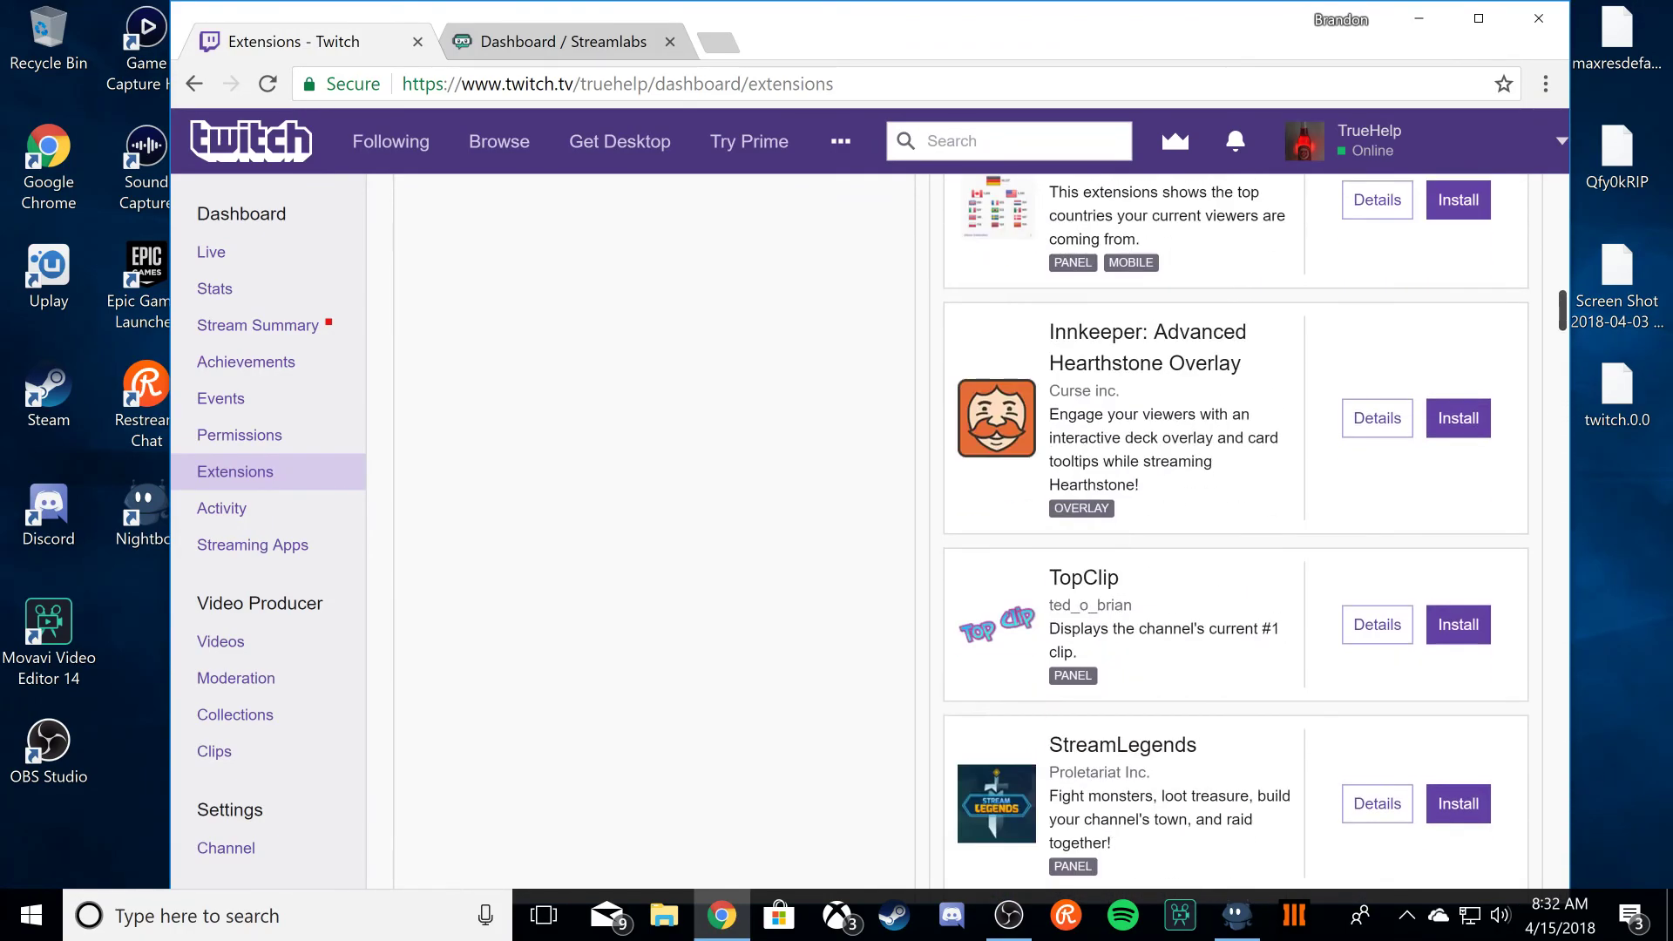
{"action": "scroll", "coordinate": [1132, 522], "scroll_direction": "up", "scroll_amount": 10}
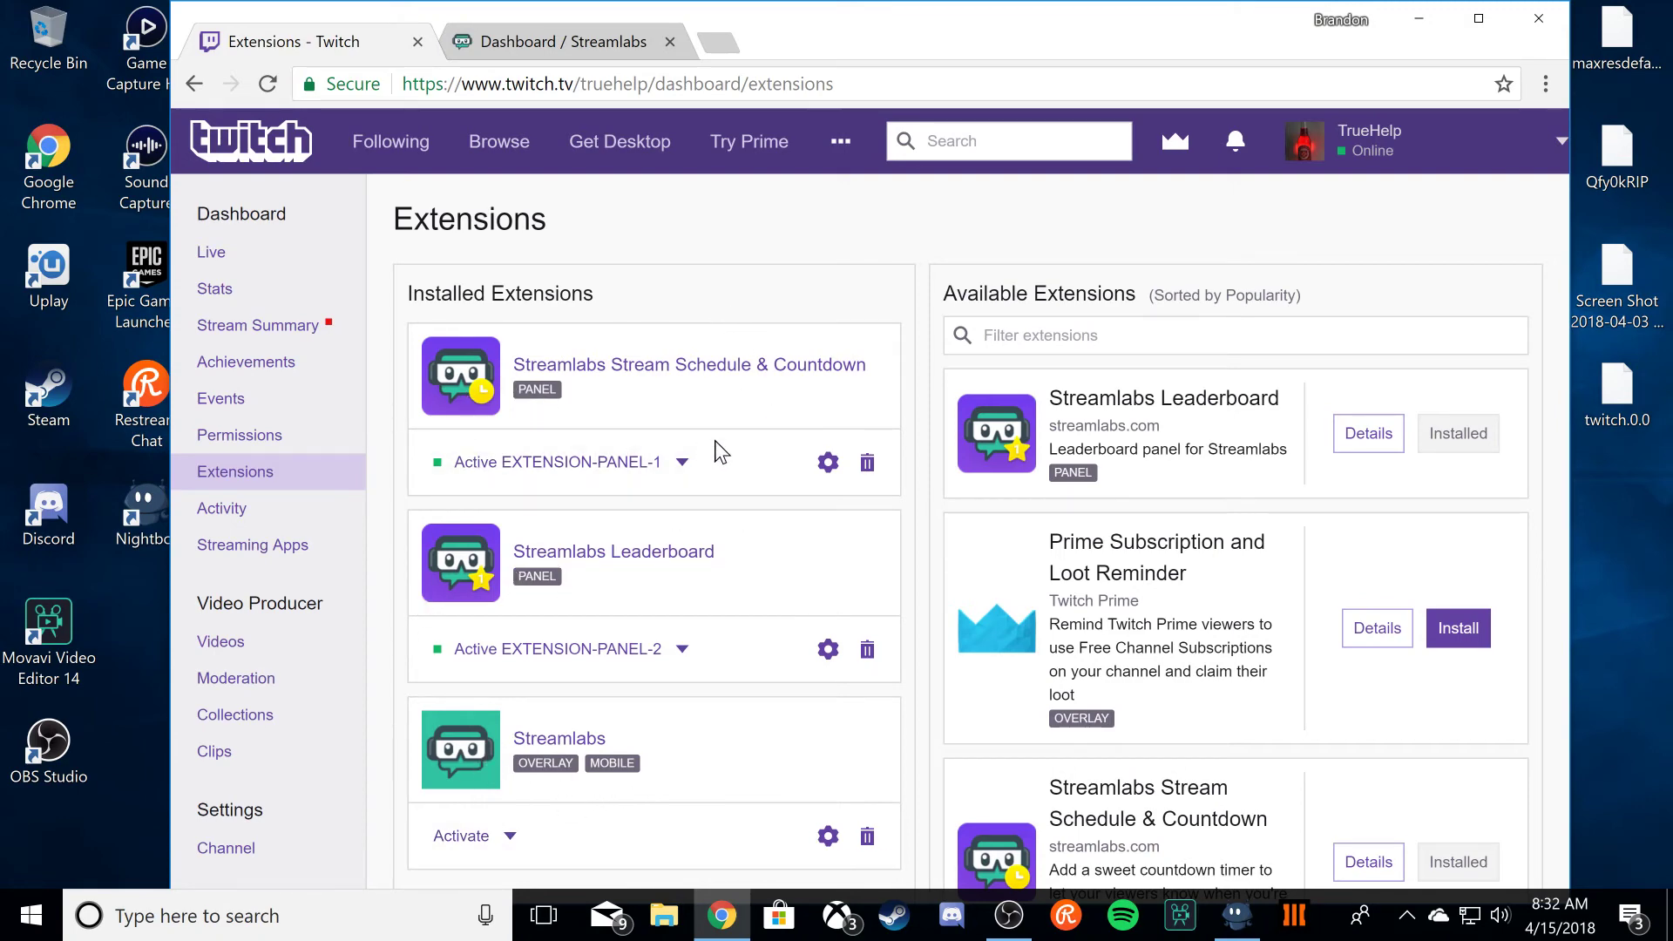
{"action": "left_click", "coordinate": [686, 649]}
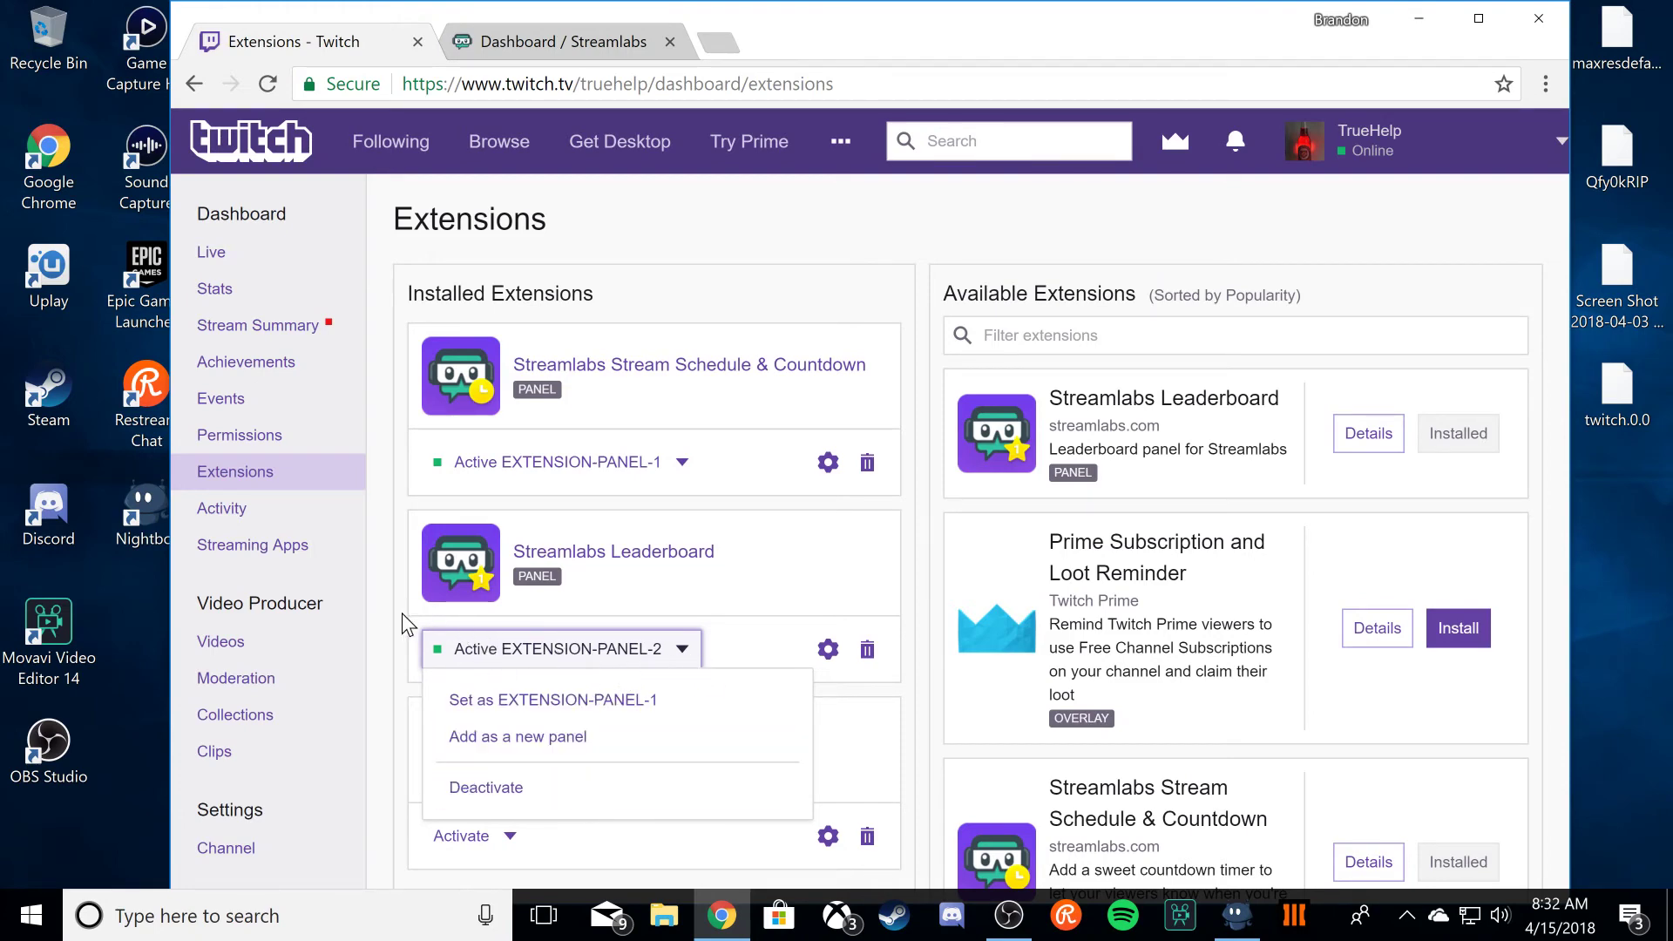
Step: Cancel the Streamlabs Leaderboard uninstall prompt and open its settings showing Night theme and 20 items
{"action": "left_click", "coordinate": [399, 572]}
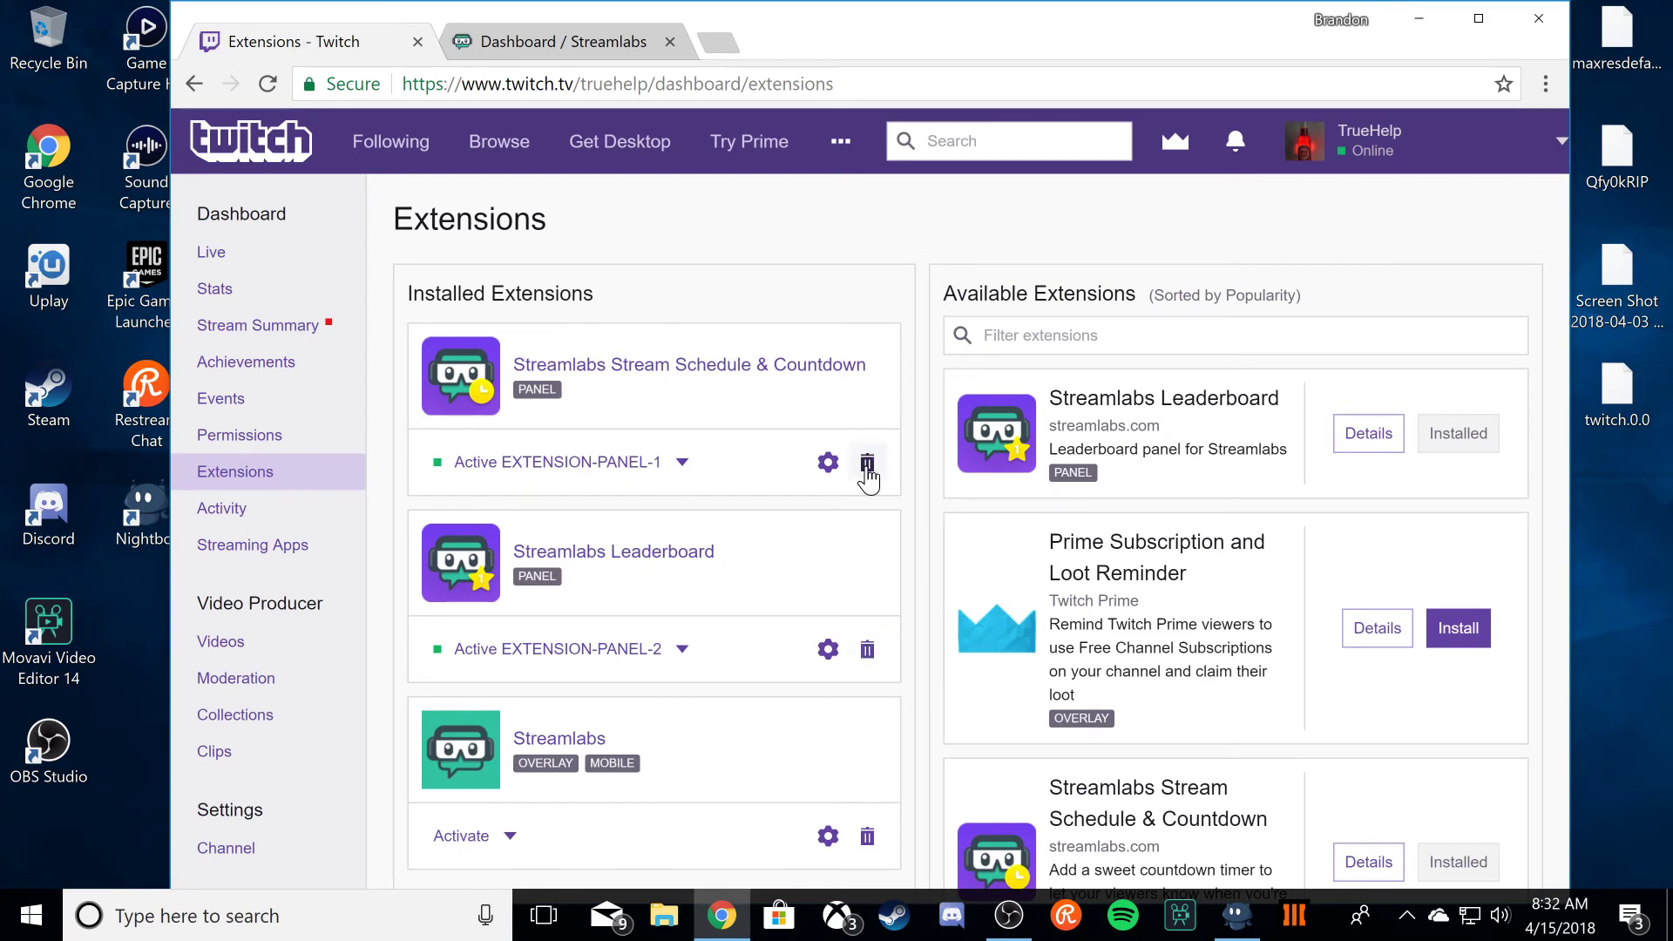
{"action": "left_click", "coordinate": [865, 649]}
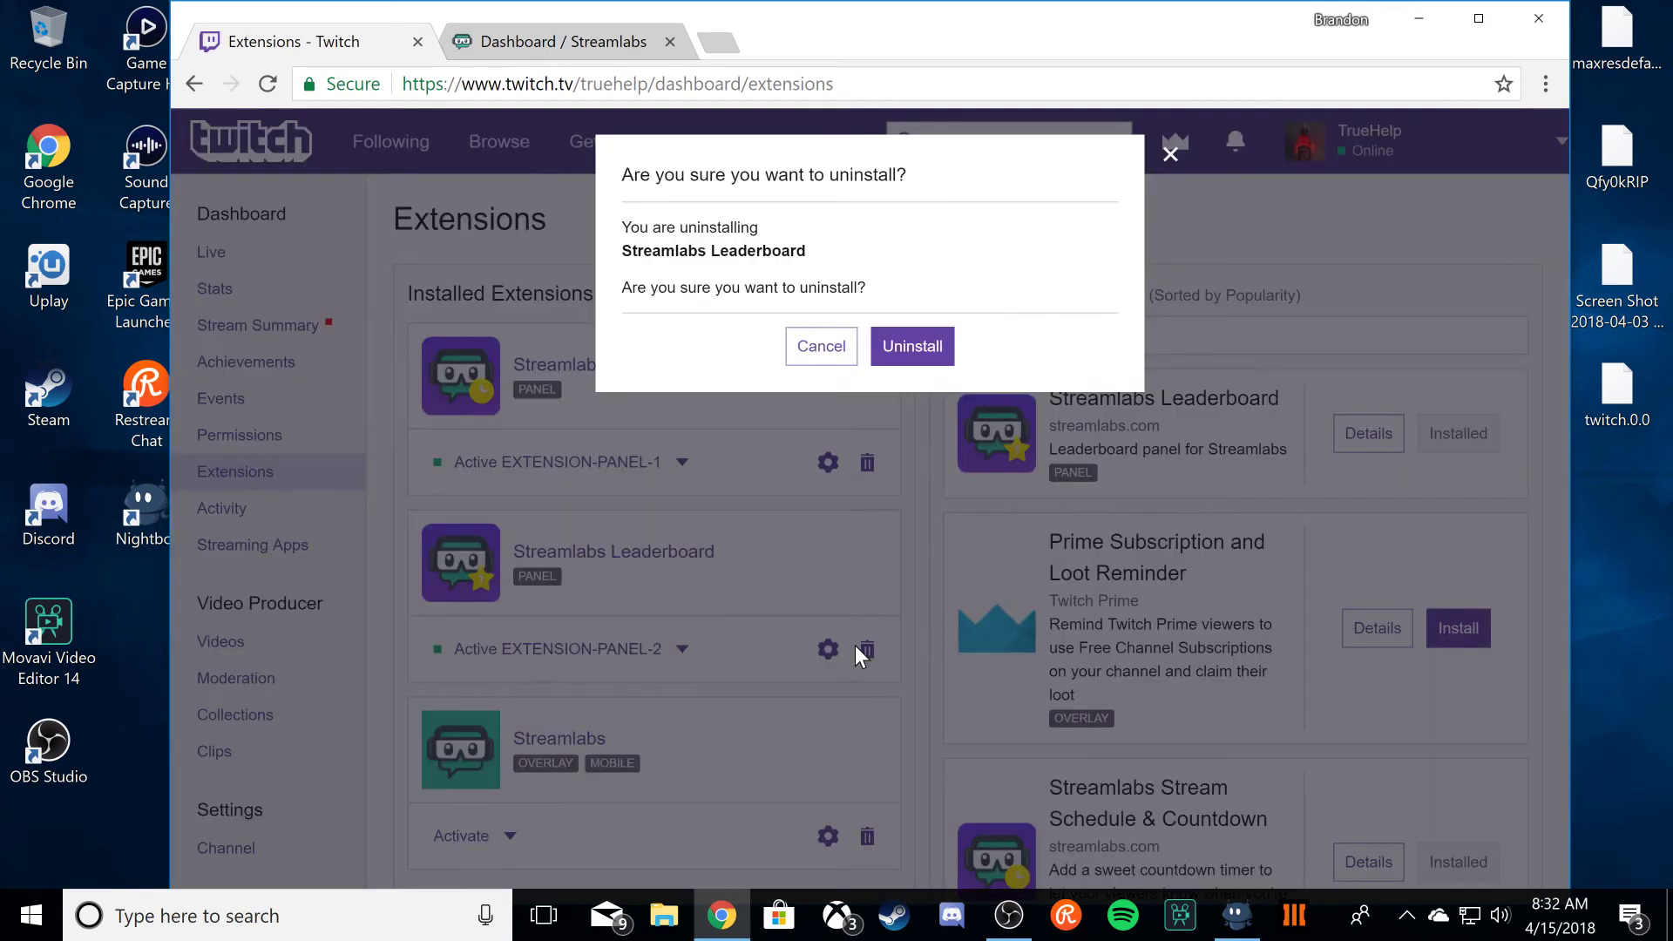
{"action": "left_click", "coordinate": [841, 345]}
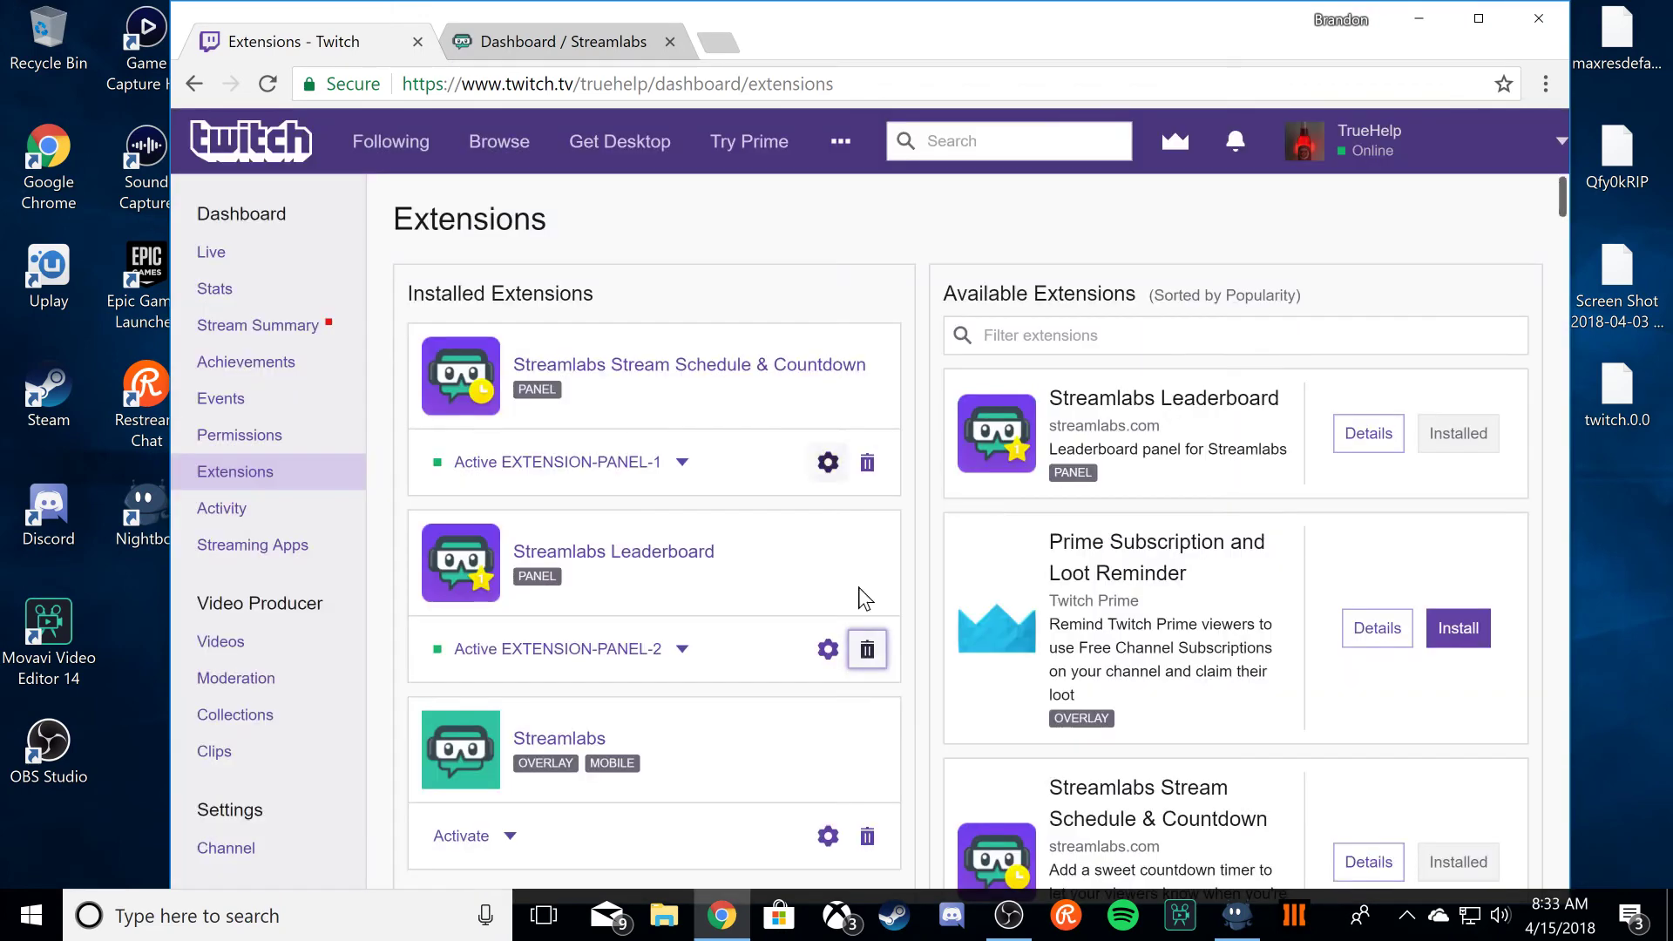
{"action": "left_click", "coordinate": [828, 649]}
{"action": "scroll", "coordinate": [614, 497], "scroll_direction": "down", "scroll_amount": 3}
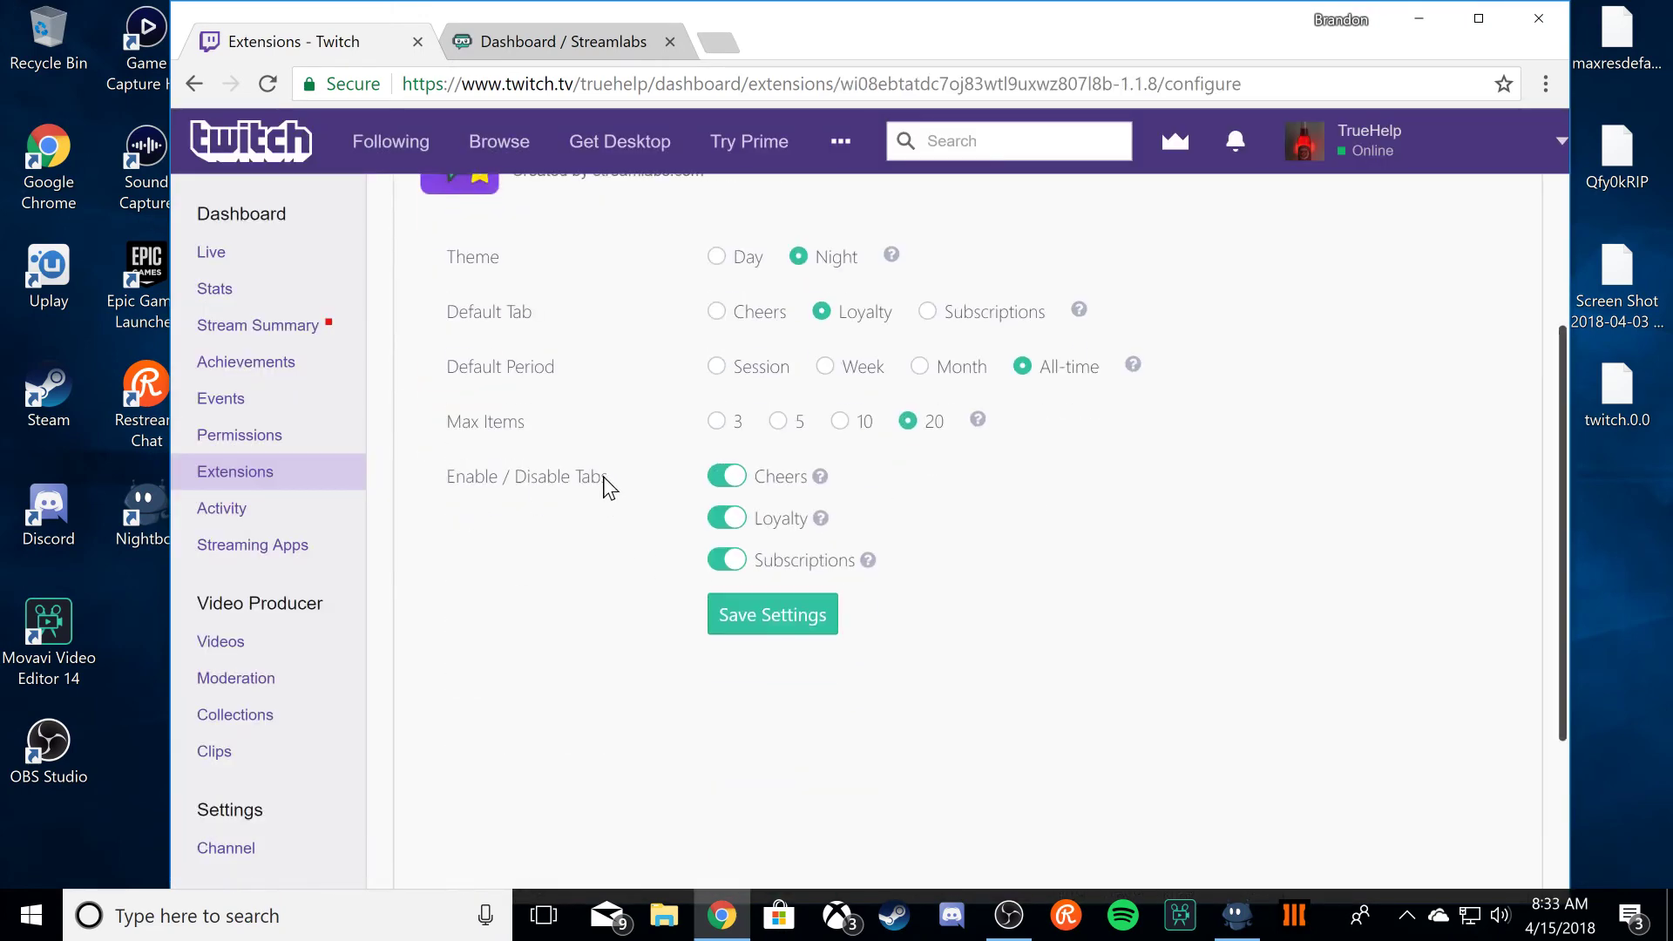
{"action": "scroll", "coordinate": [603, 477], "scroll_direction": "up", "scroll_amount": 2}
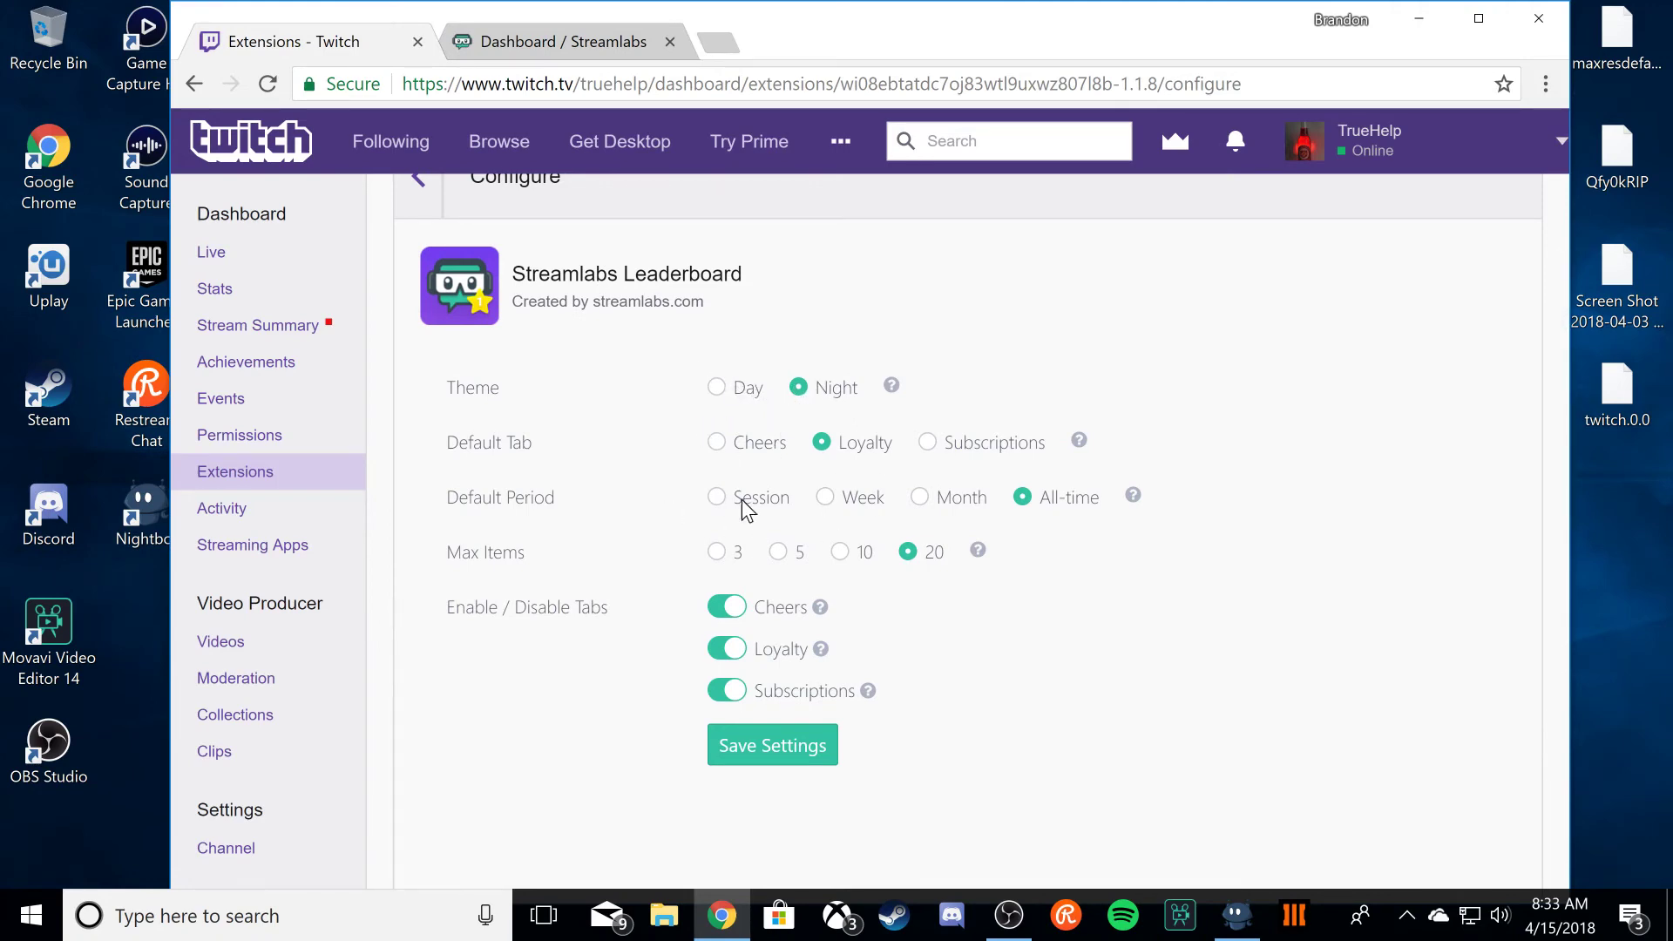
Step: Open the streamer's own Twitch channel page in a new tab and start its video
{"action": "left_click", "coordinate": [707, 44]}
{"action": "left_click", "coordinate": [547, 668]}
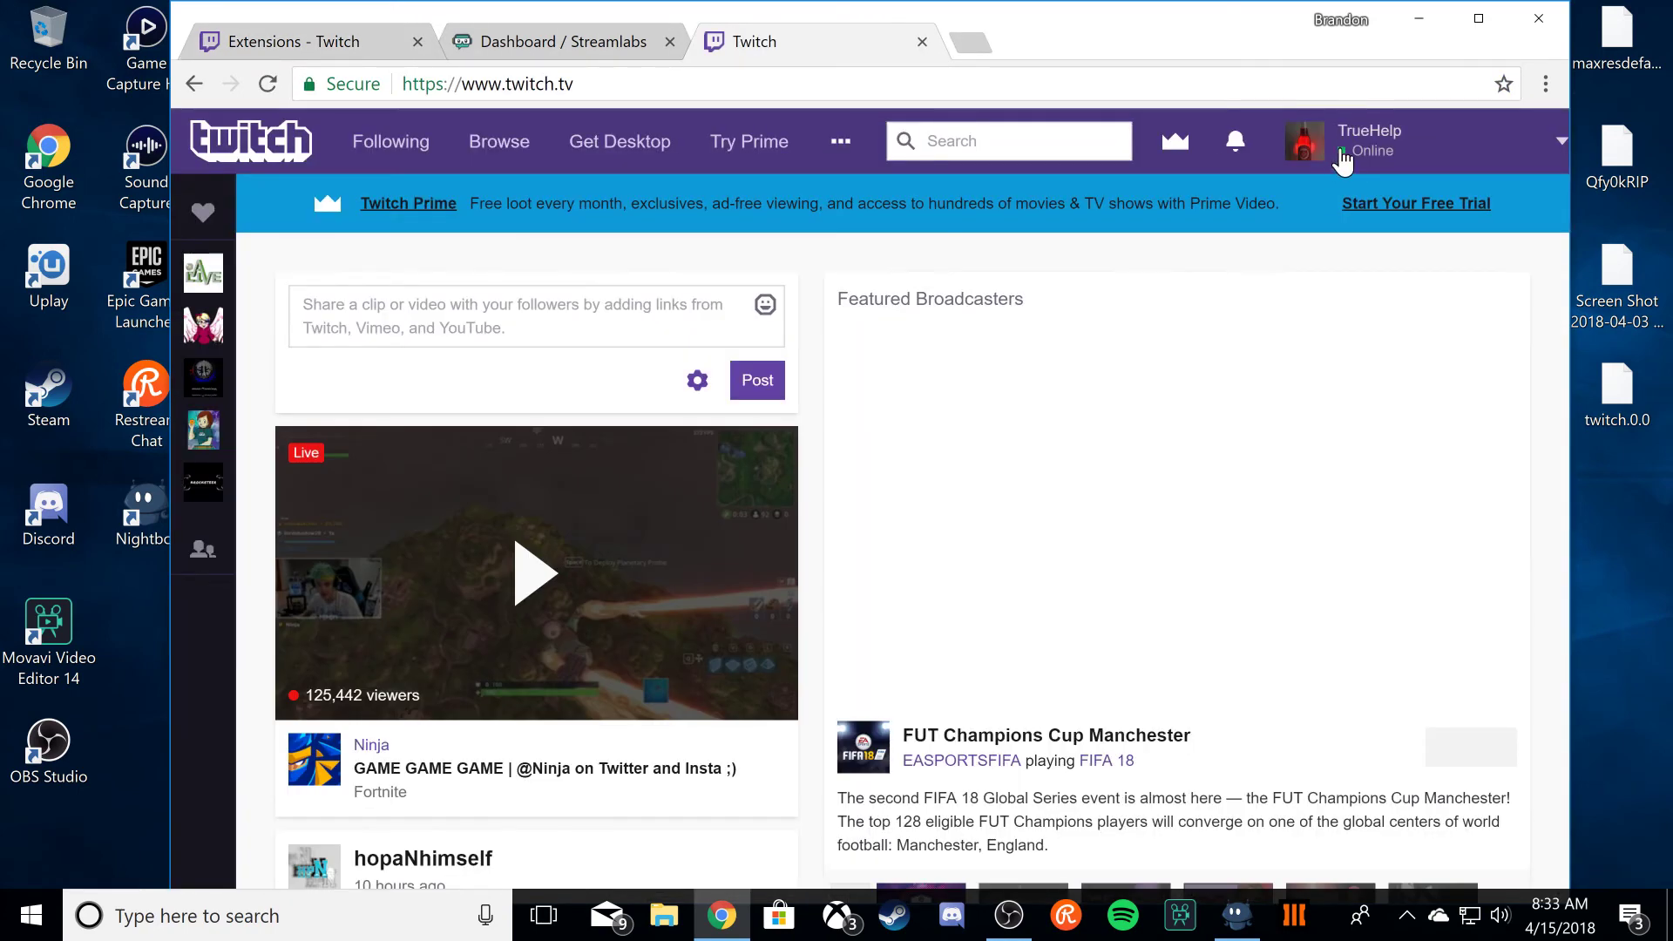
{"action": "left_click", "coordinate": [1376, 143]}
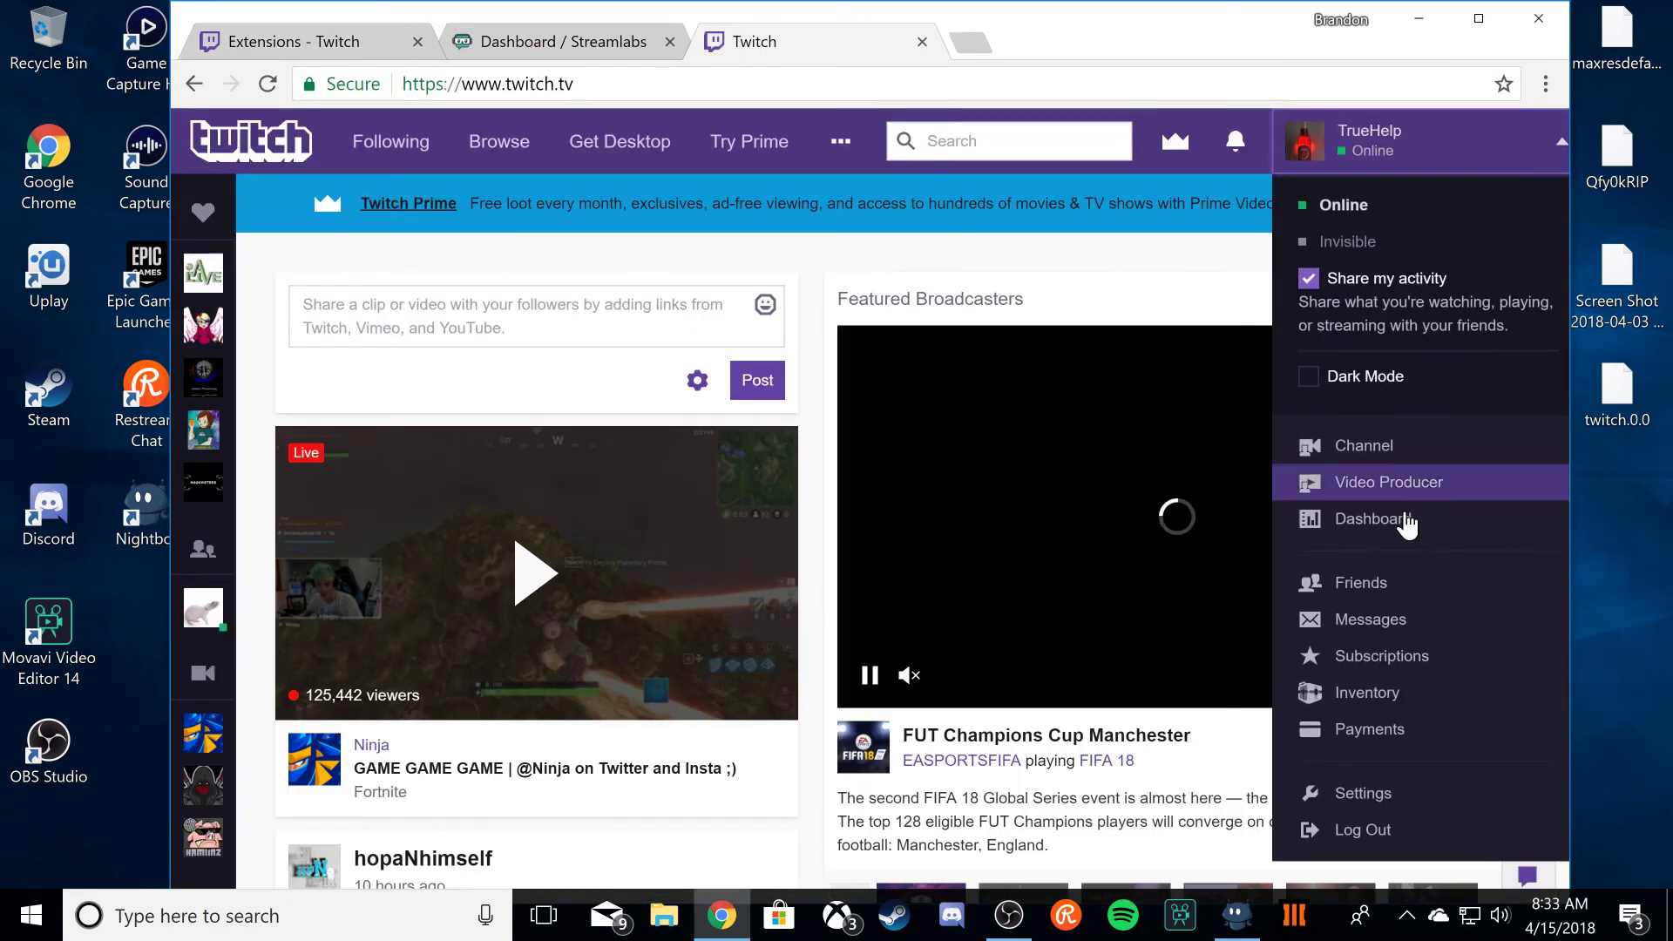
{"action": "left_click", "coordinate": [1350, 449]}
{"action": "scroll", "coordinate": [600, 552], "scroll_direction": "down", "scroll_amount": 5}
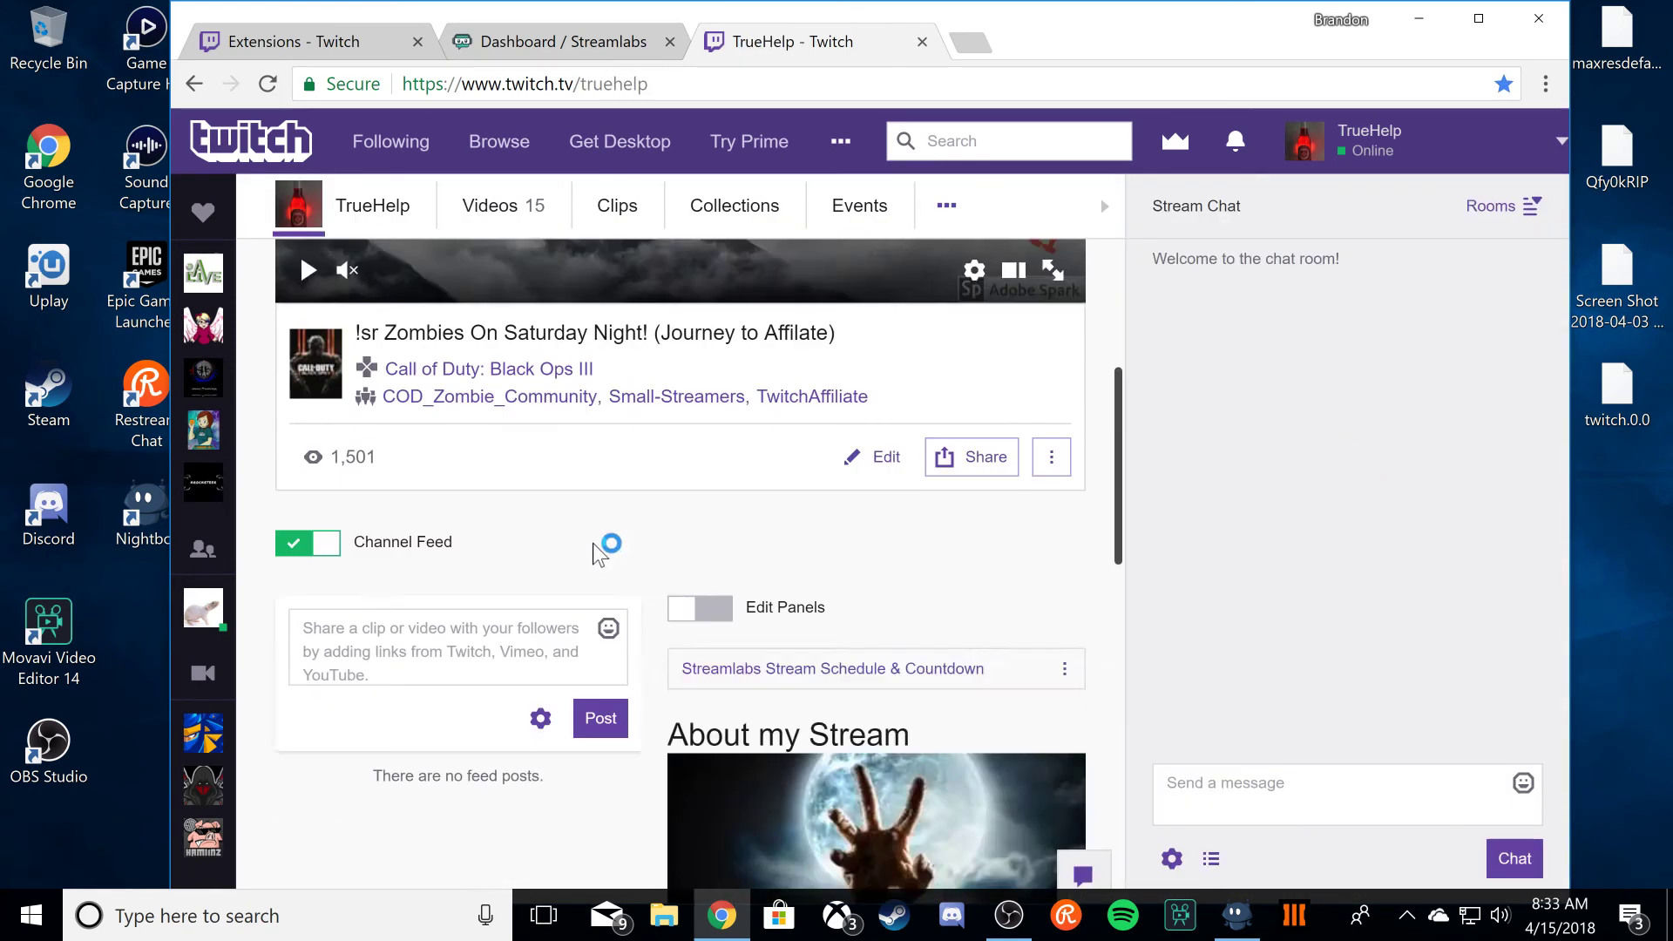
{"action": "scroll", "coordinate": [599, 552], "scroll_direction": "up", "scroll_amount": 4}
{"action": "left_click", "coordinate": [307, 555]}
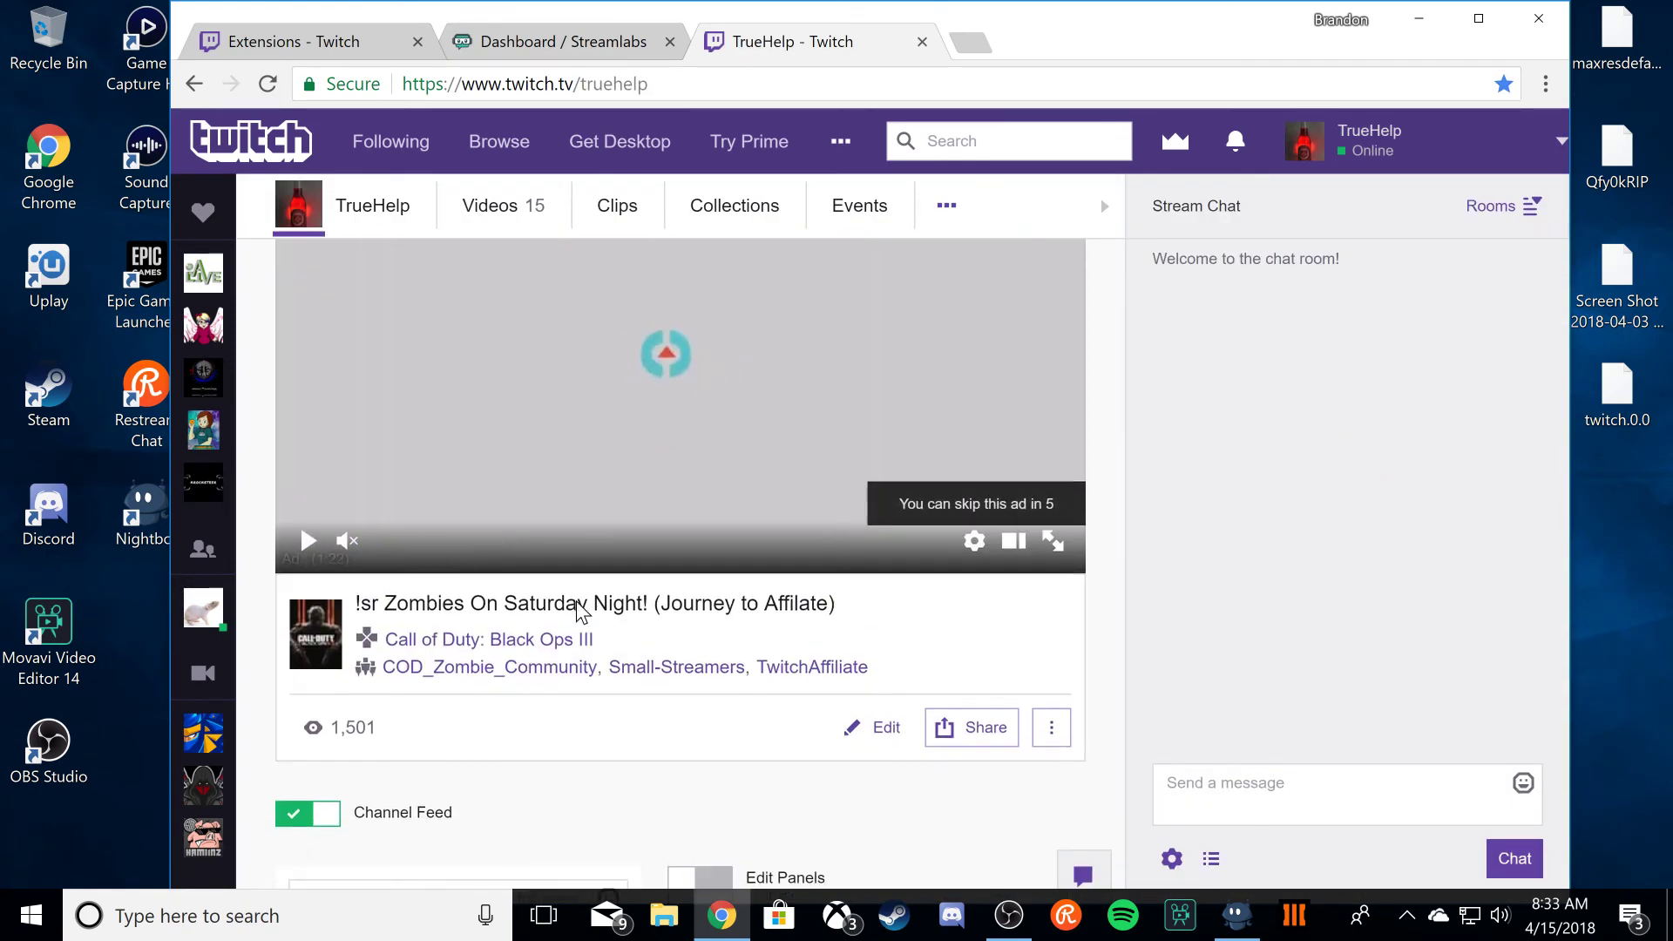
Step: Scroll to the Streamlabs Leaderboard panel and switch its ranking to SUBS, then back to LIMBS
{"action": "scroll", "coordinate": [755, 489], "scroll_direction": "down", "scroll_amount": 5}
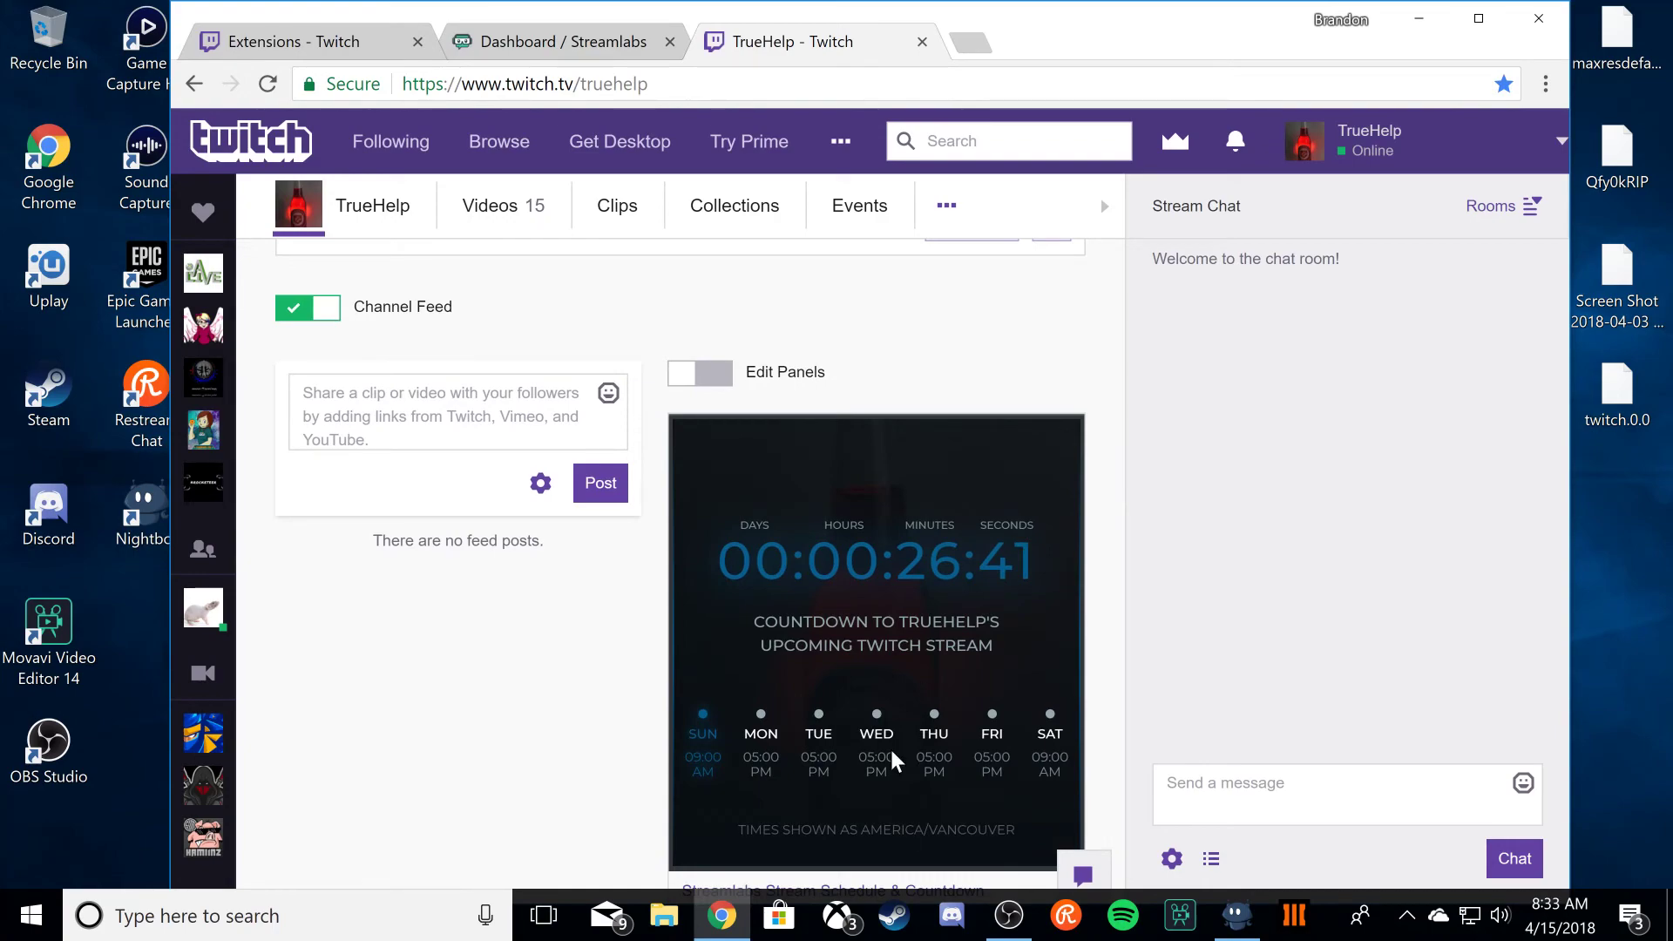
{"action": "scroll", "coordinate": [895, 607], "scroll_direction": "down", "scroll_amount": 20}
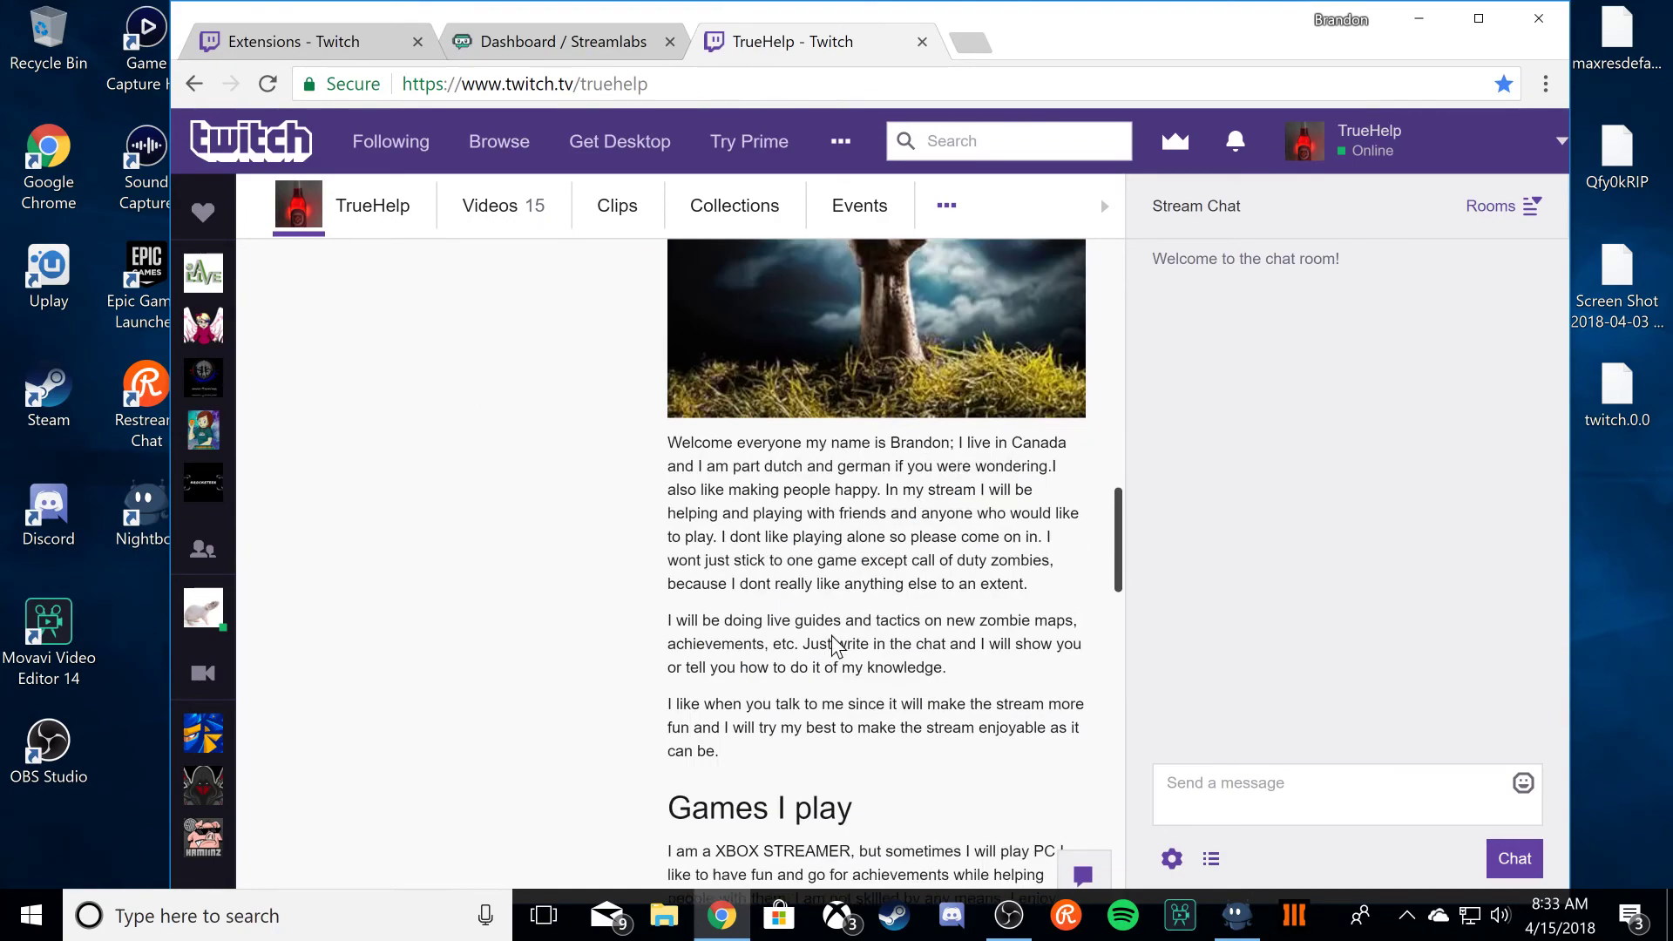
{"action": "scroll", "coordinate": [835, 631], "scroll_direction": "down", "scroll_amount": 3}
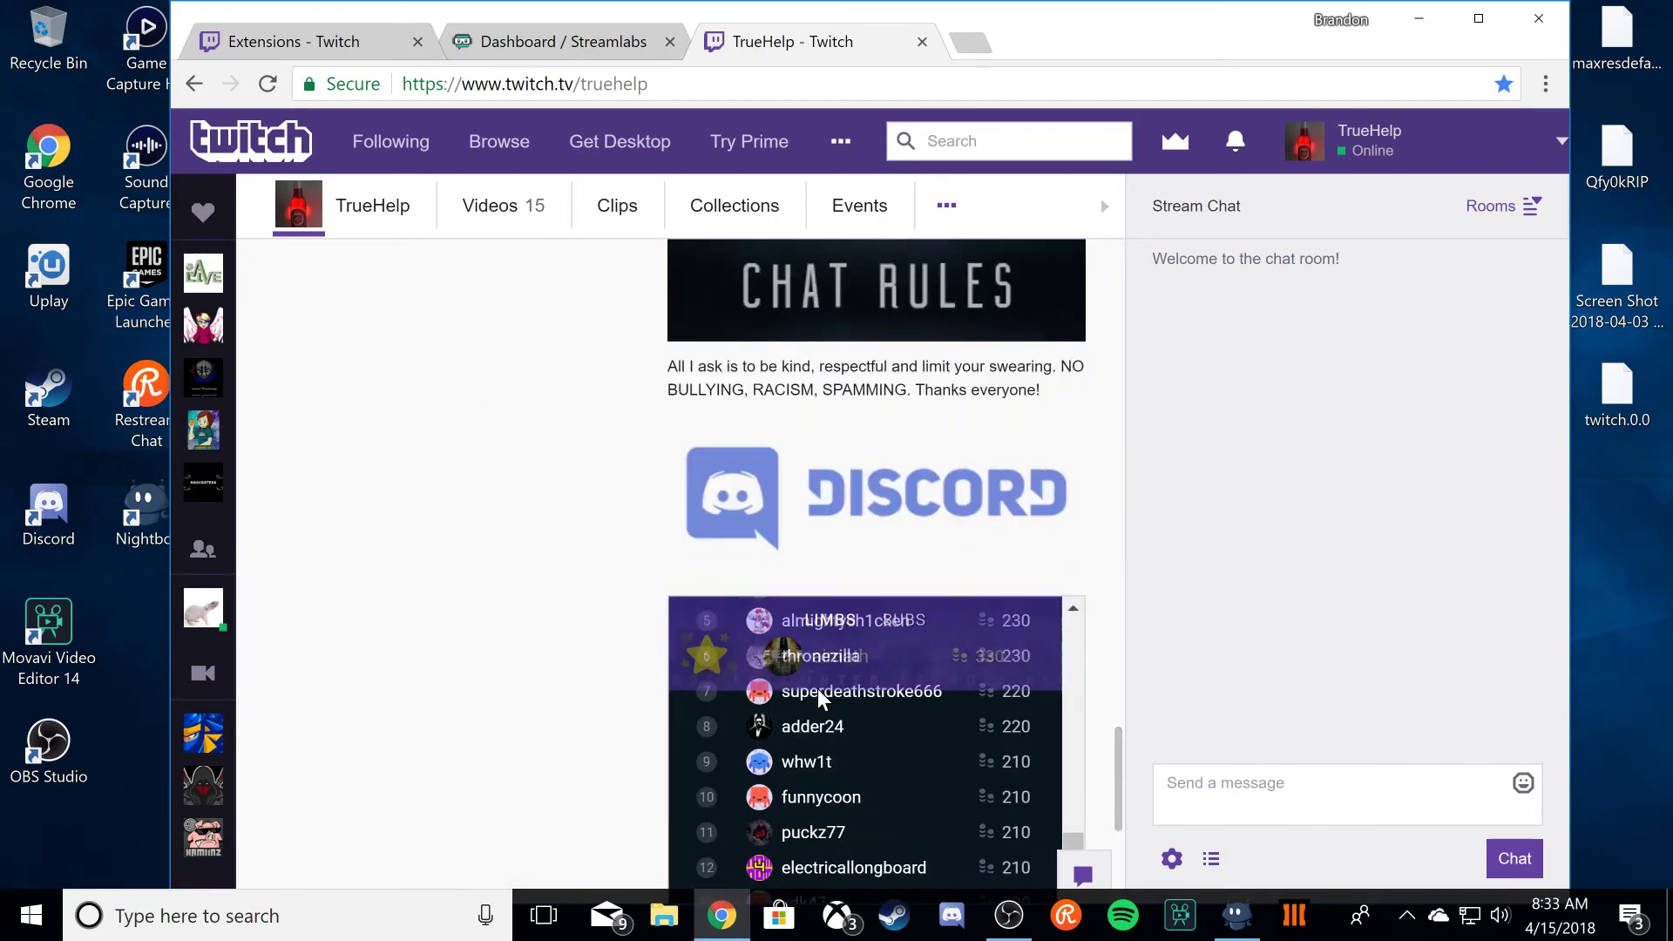
{"action": "scroll", "coordinate": [850, 758], "scroll_direction": "up", "scroll_amount": 3}
{"action": "scroll", "coordinate": [973, 739], "scroll_direction": "up", "scroll_amount": 2}
{"action": "scroll", "coordinate": [973, 738], "scroll_direction": "up", "scroll_amount": 4}
{"action": "scroll", "coordinate": [1158, 511], "scroll_direction": "down", "scroll_amount": 2}
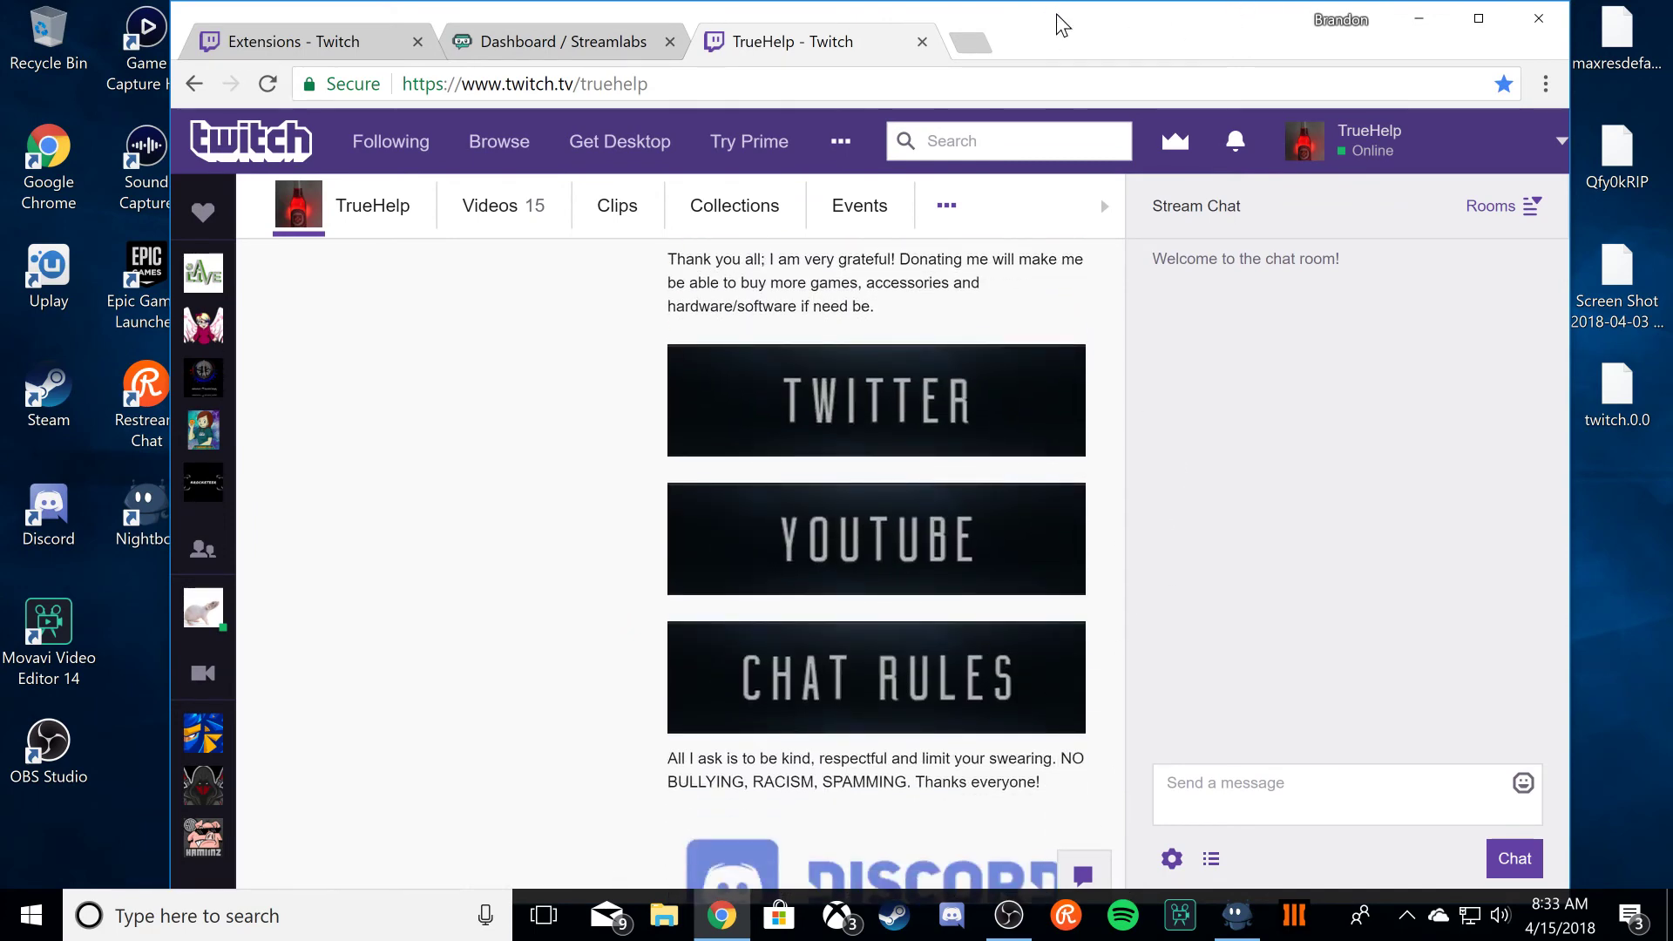
{"action": "mouse_move", "coordinate": [1056, 9]}
{"action": "left_mouse_down"}
{"action": "mouse_move", "coordinate": [1049, 93]}
{"action": "mouse_move", "coordinate": [1049, 30]}
{"action": "left_mouse_up"}
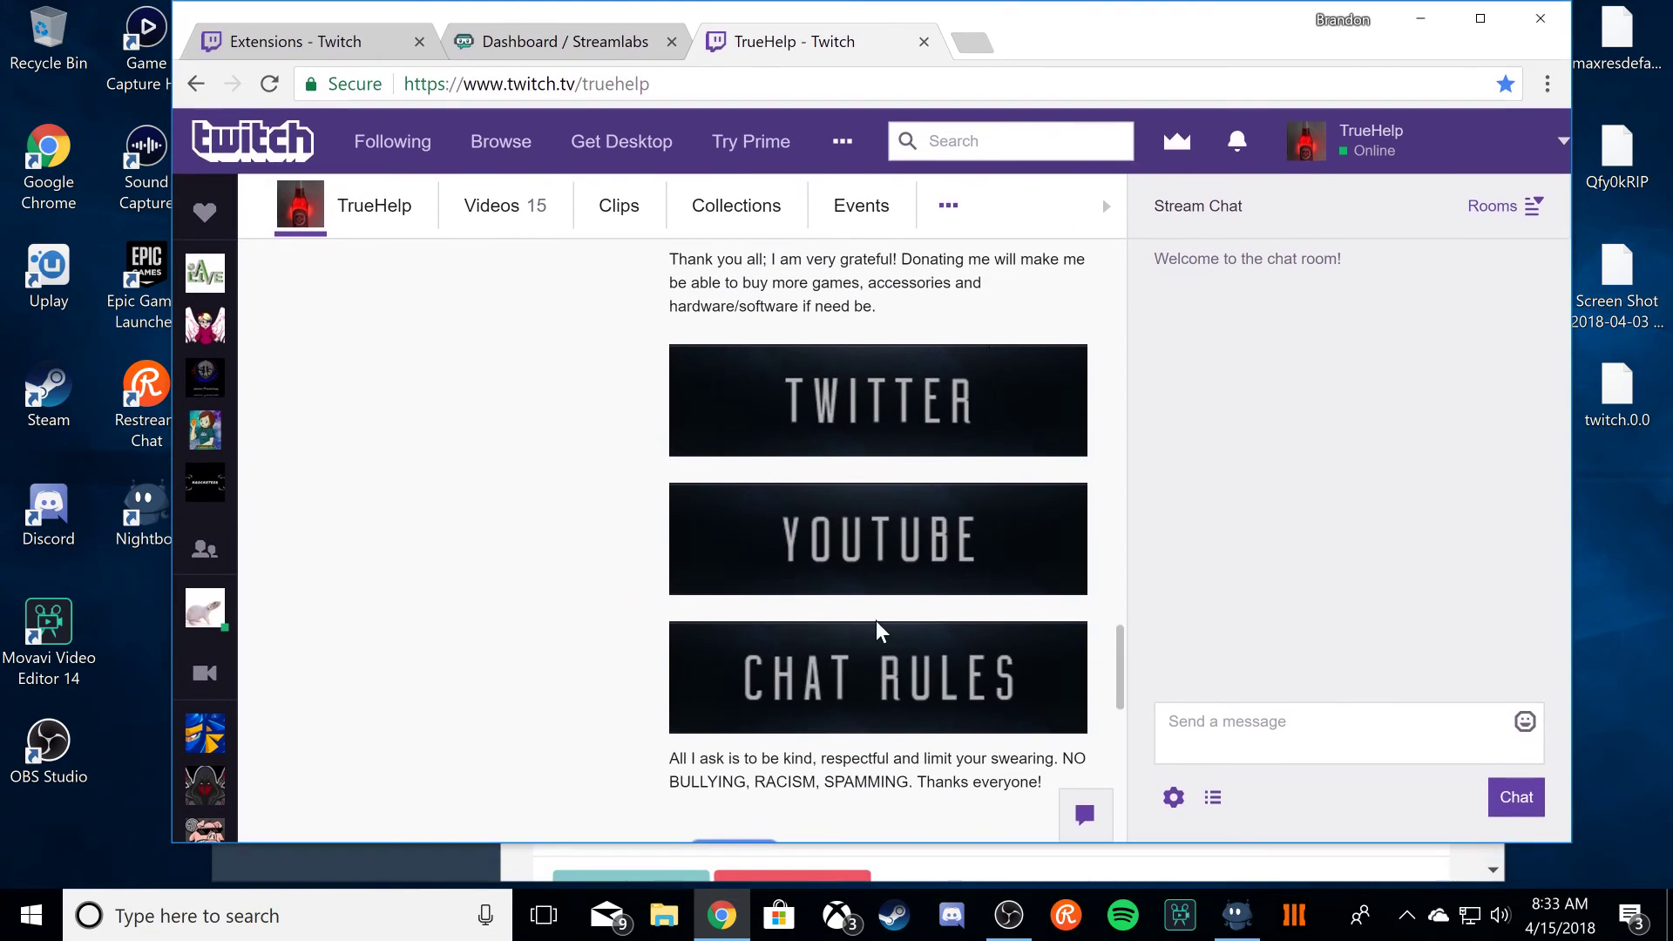
{"action": "scroll", "coordinate": [847, 655], "scroll_direction": "down", "scroll_amount": 7}
{"action": "scroll", "coordinate": [847, 655], "scroll_direction": "down", "scroll_amount": 5}
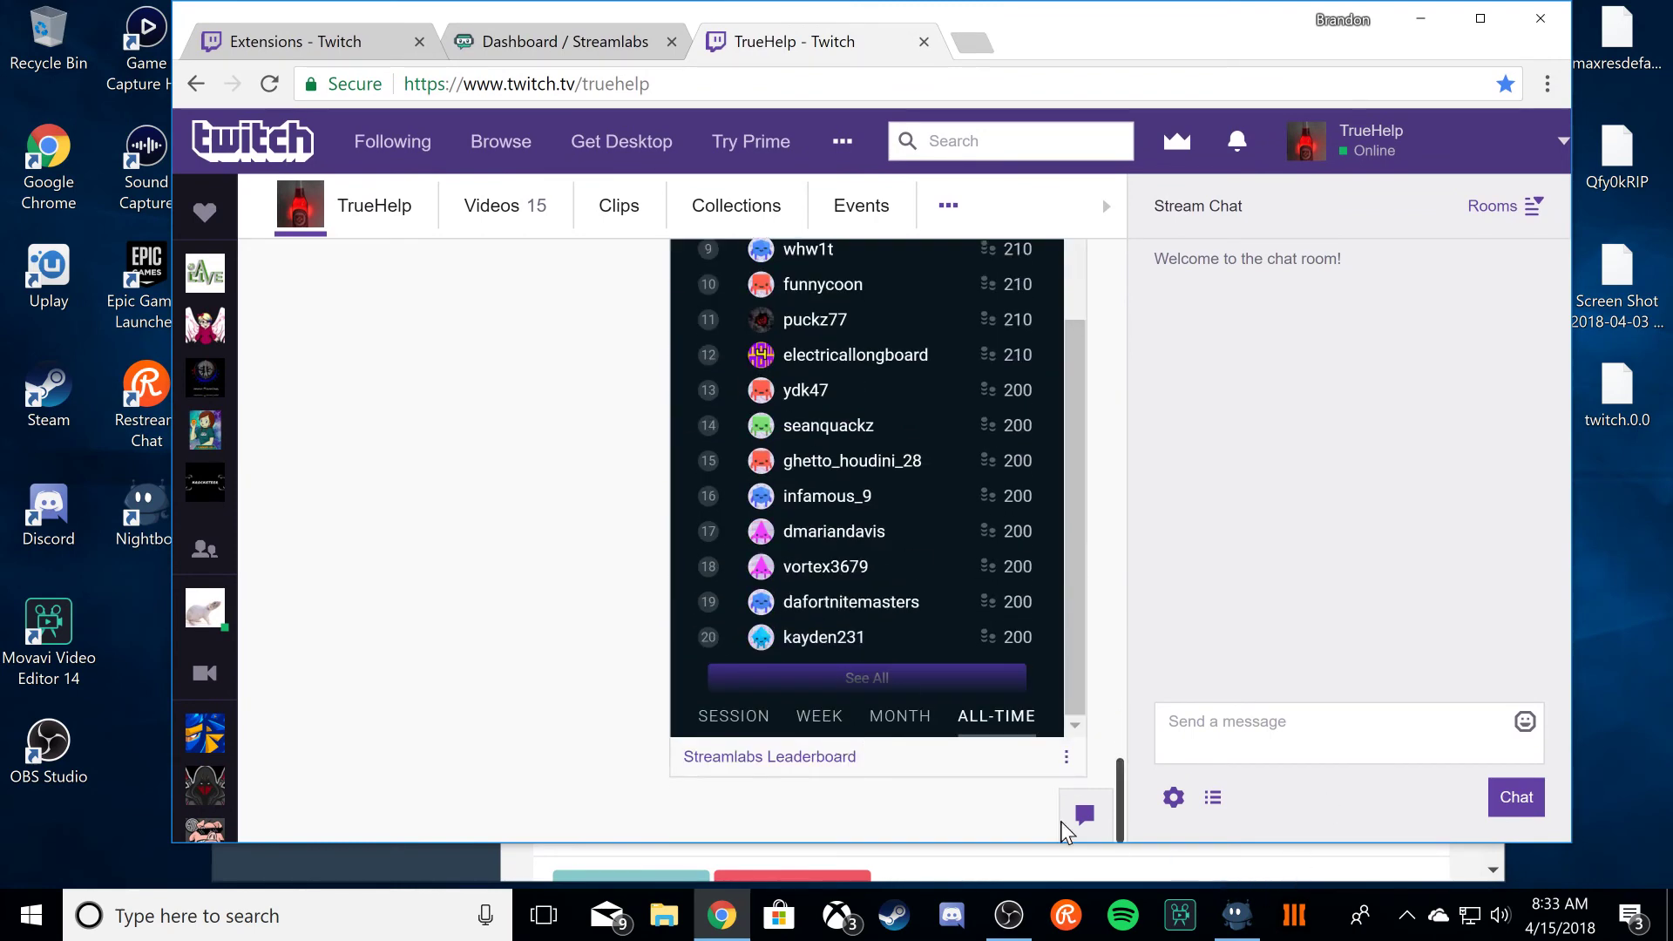
{"action": "scroll", "coordinate": [740, 772], "scroll_direction": "up", "scroll_amount": 4}
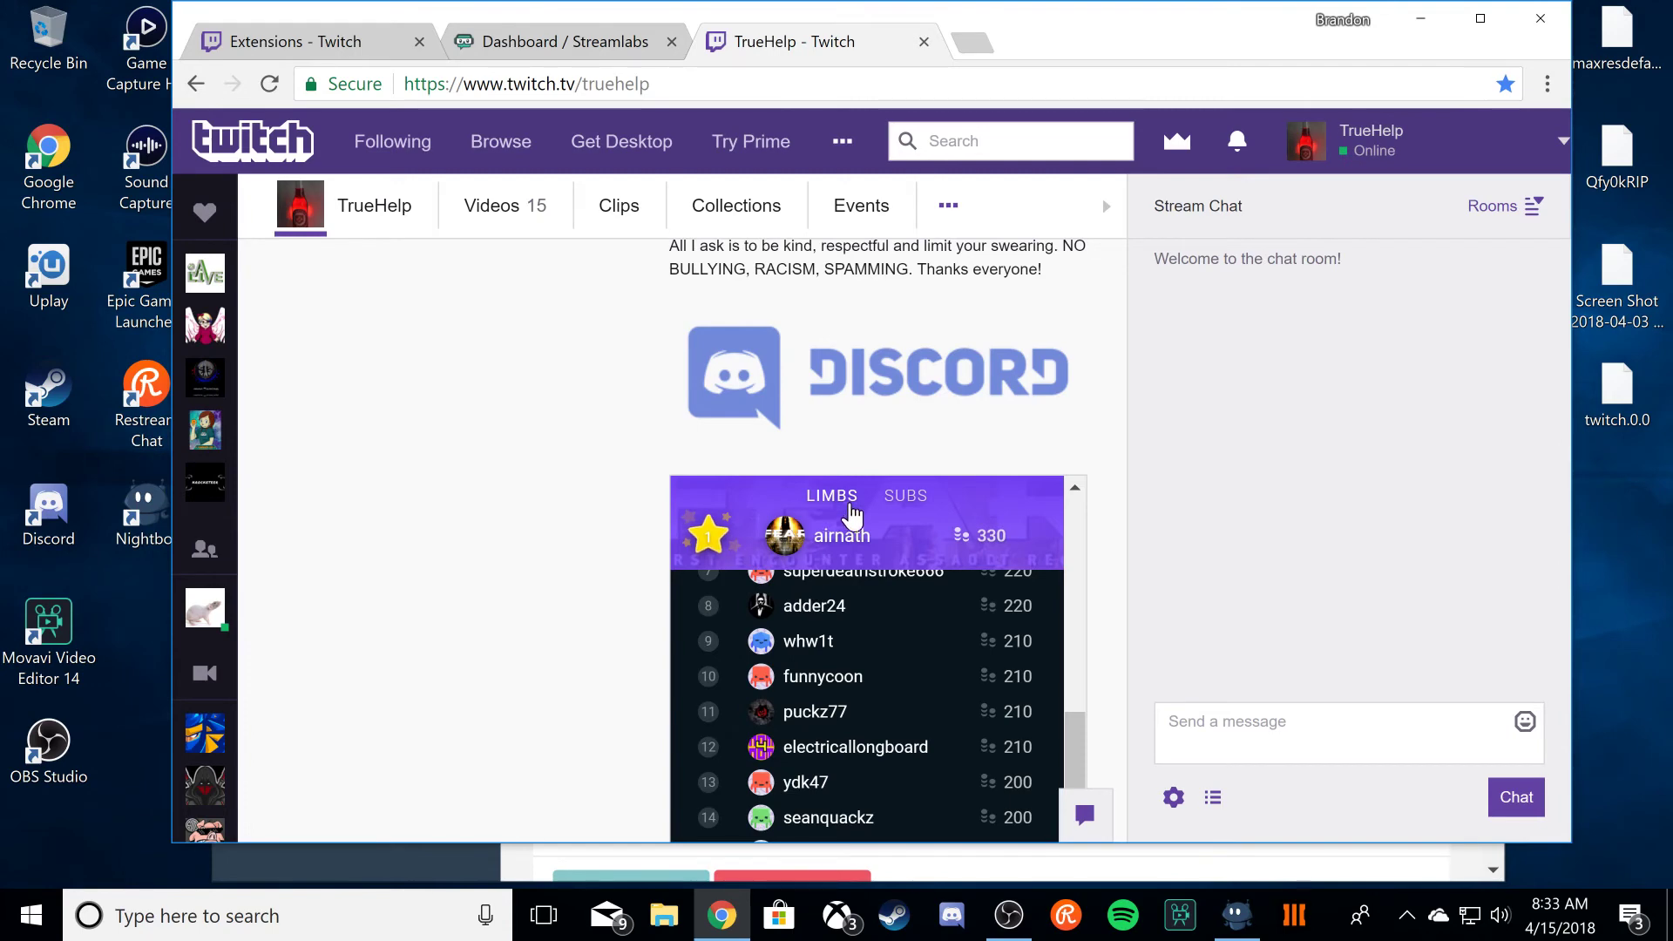
{"action": "left_click", "coordinate": [906, 497]}
{"action": "left_click", "coordinate": [823, 507]}
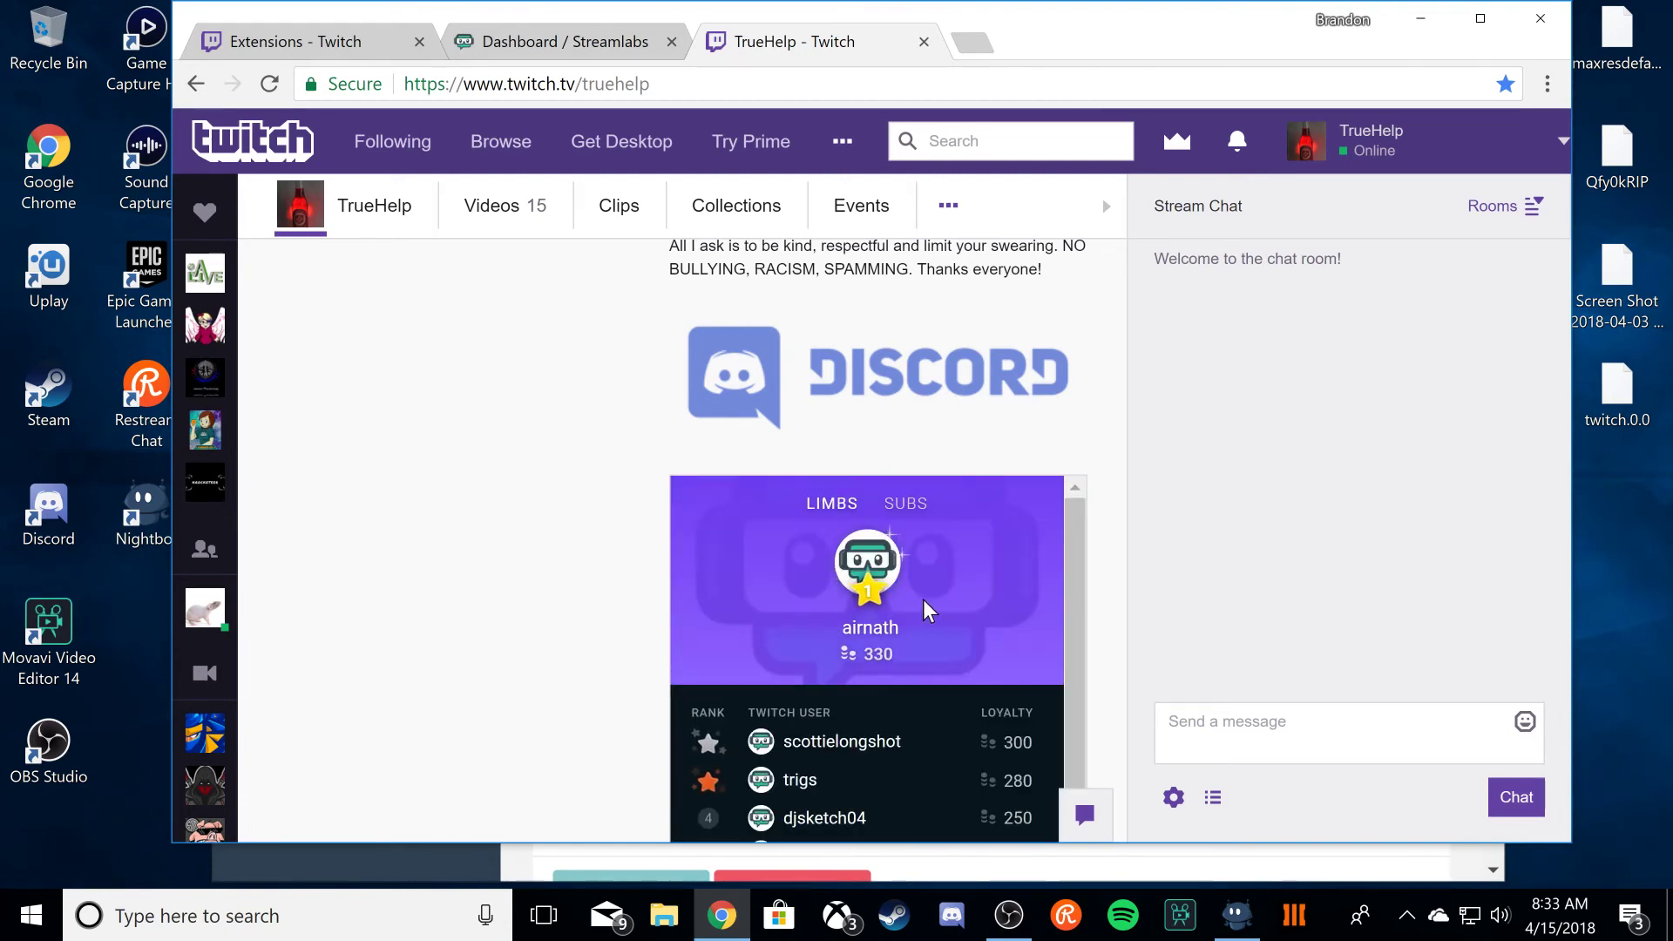
{"action": "scroll", "coordinate": [925, 610], "scroll_direction": "down", "scroll_amount": 8}
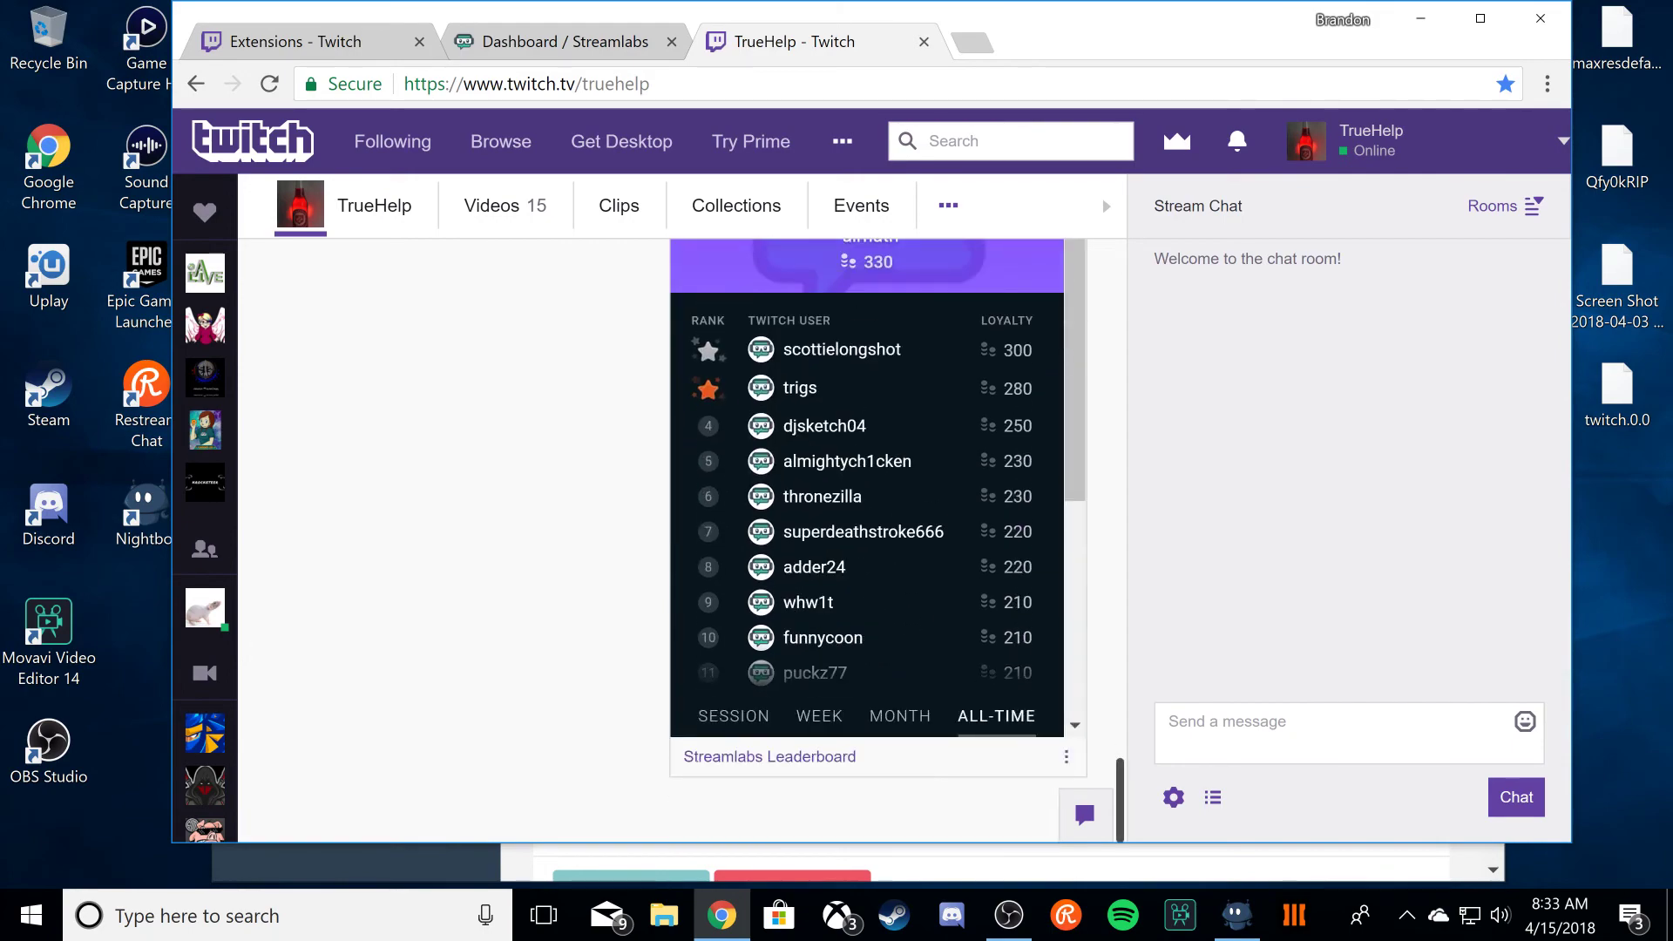
{"action": "scroll", "coordinate": [616, 579], "scroll_direction": "up", "scroll_amount": 15}
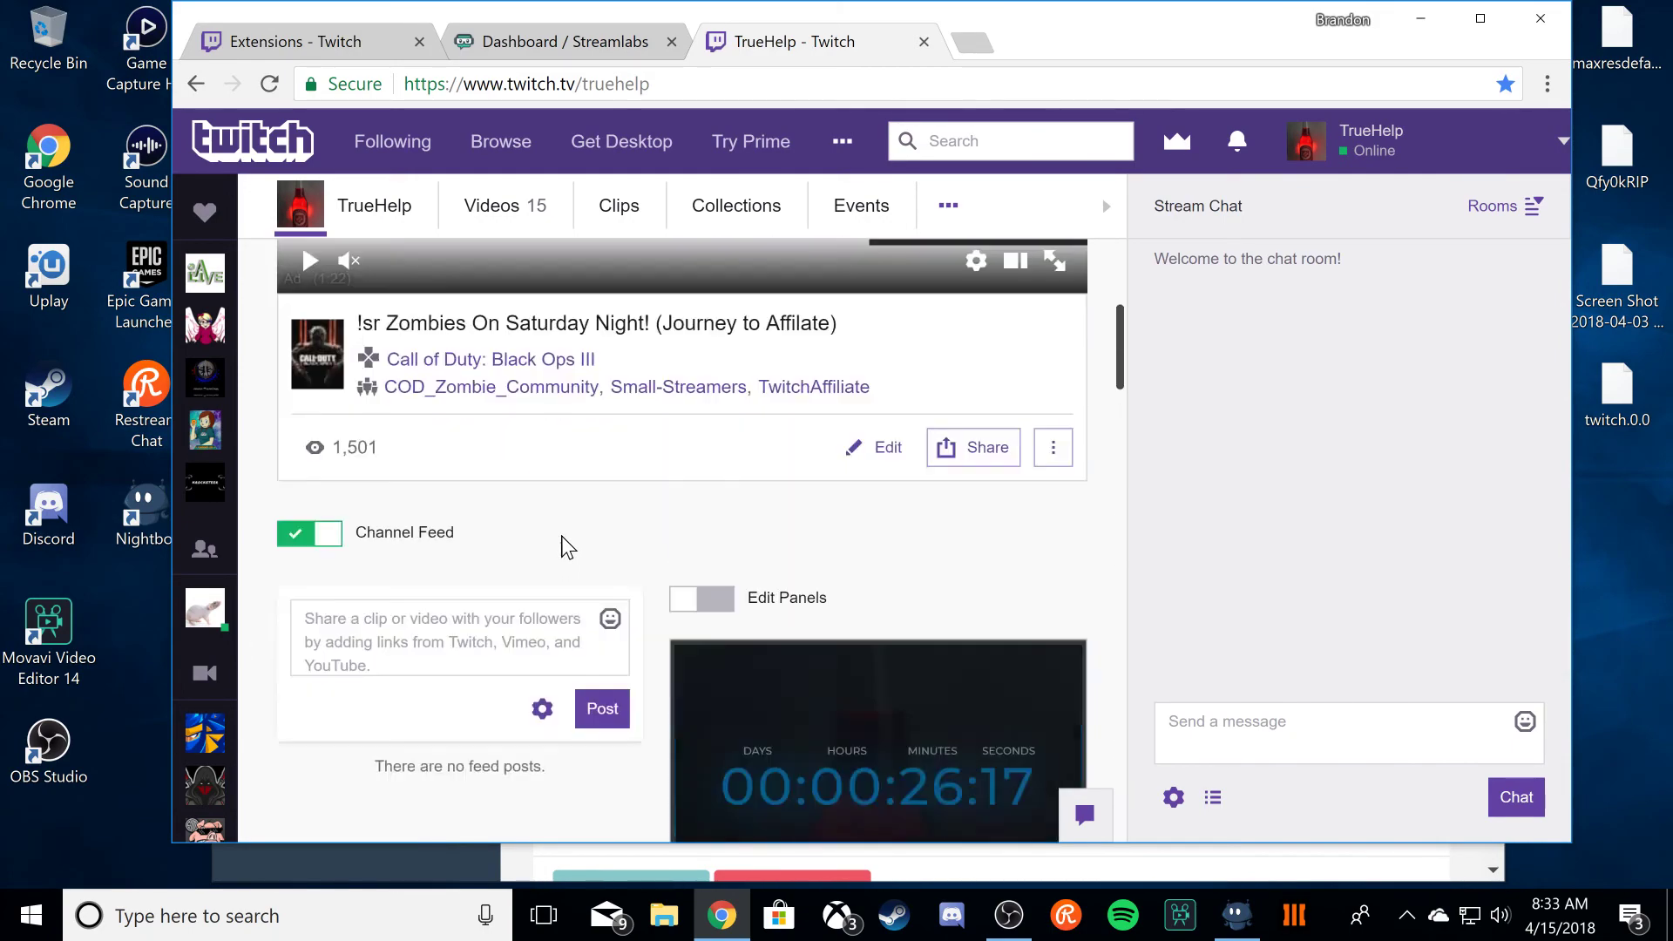
{"action": "scroll", "coordinate": [557, 536], "scroll_direction": "up", "scroll_amount": 5}
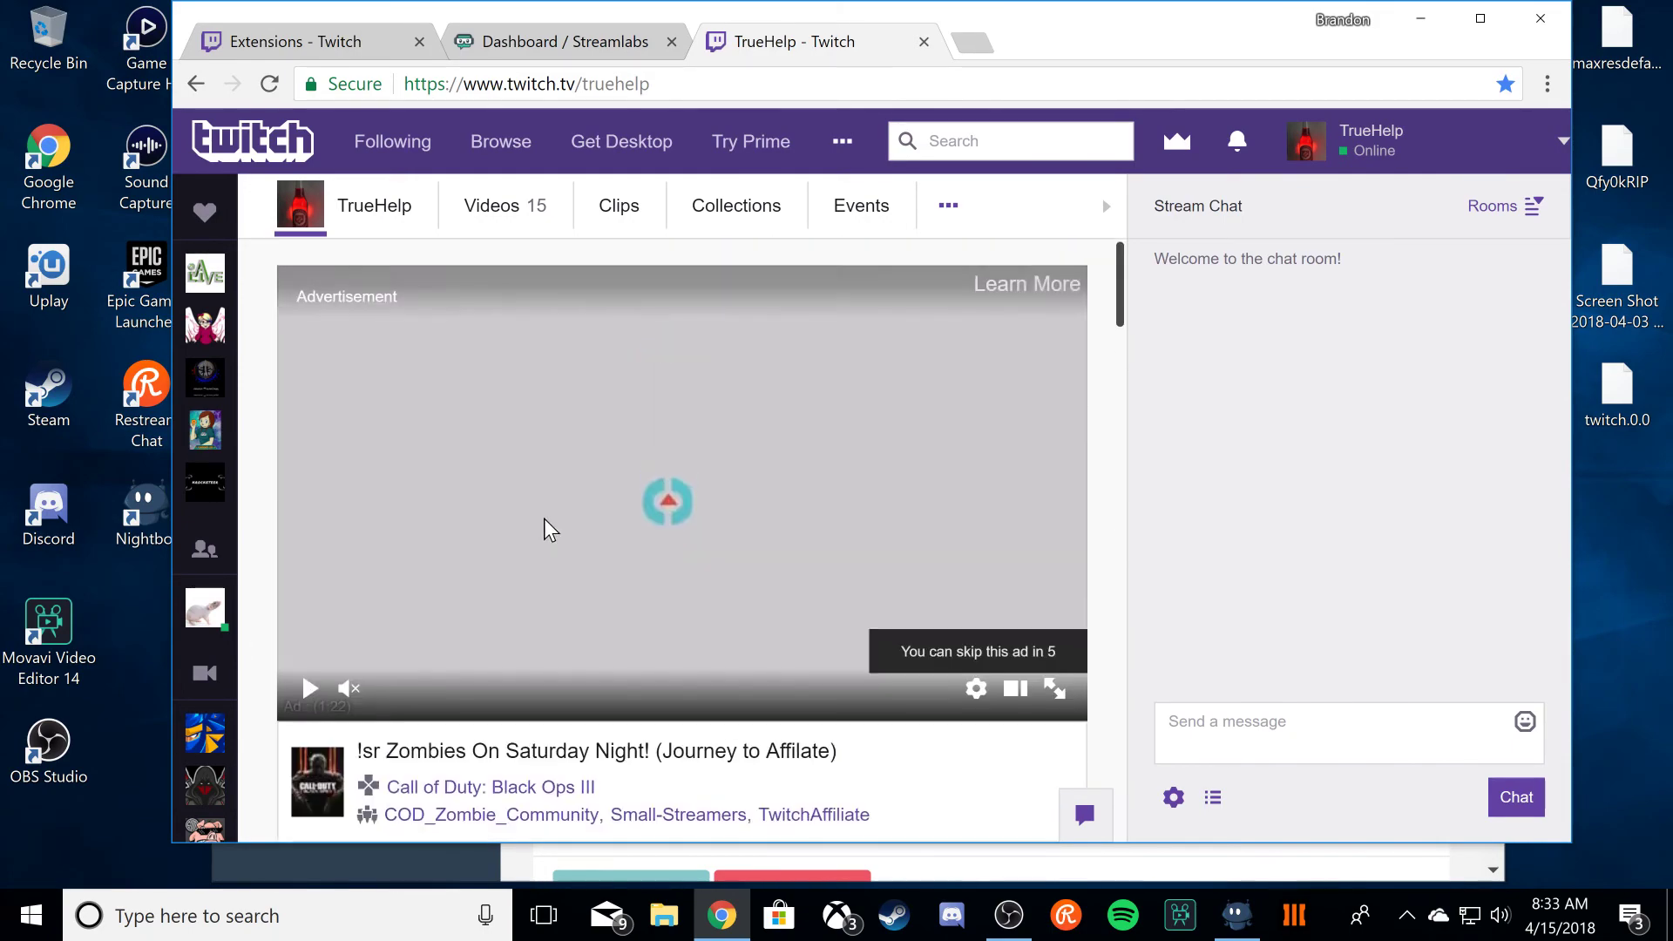
Step: Close the TrueHelp channel tab and return to the Streamlabs Leaderboard configuration
{"action": "left_click", "coordinate": [923, 42]}
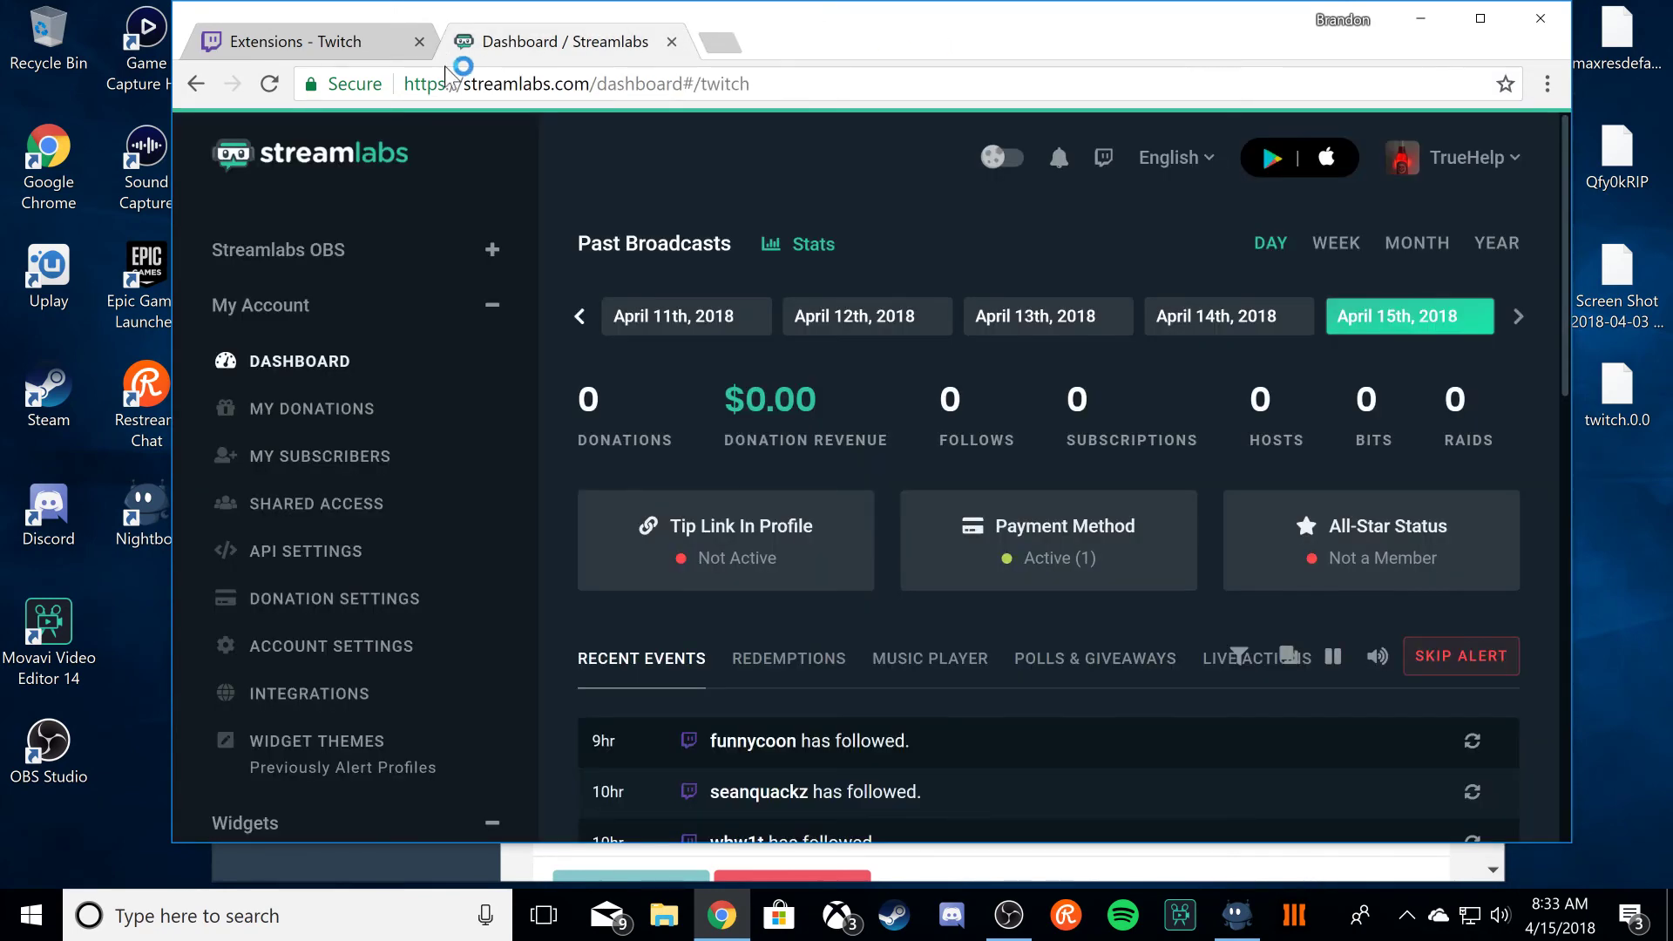
{"action": "left_click", "coordinate": [348, 42]}
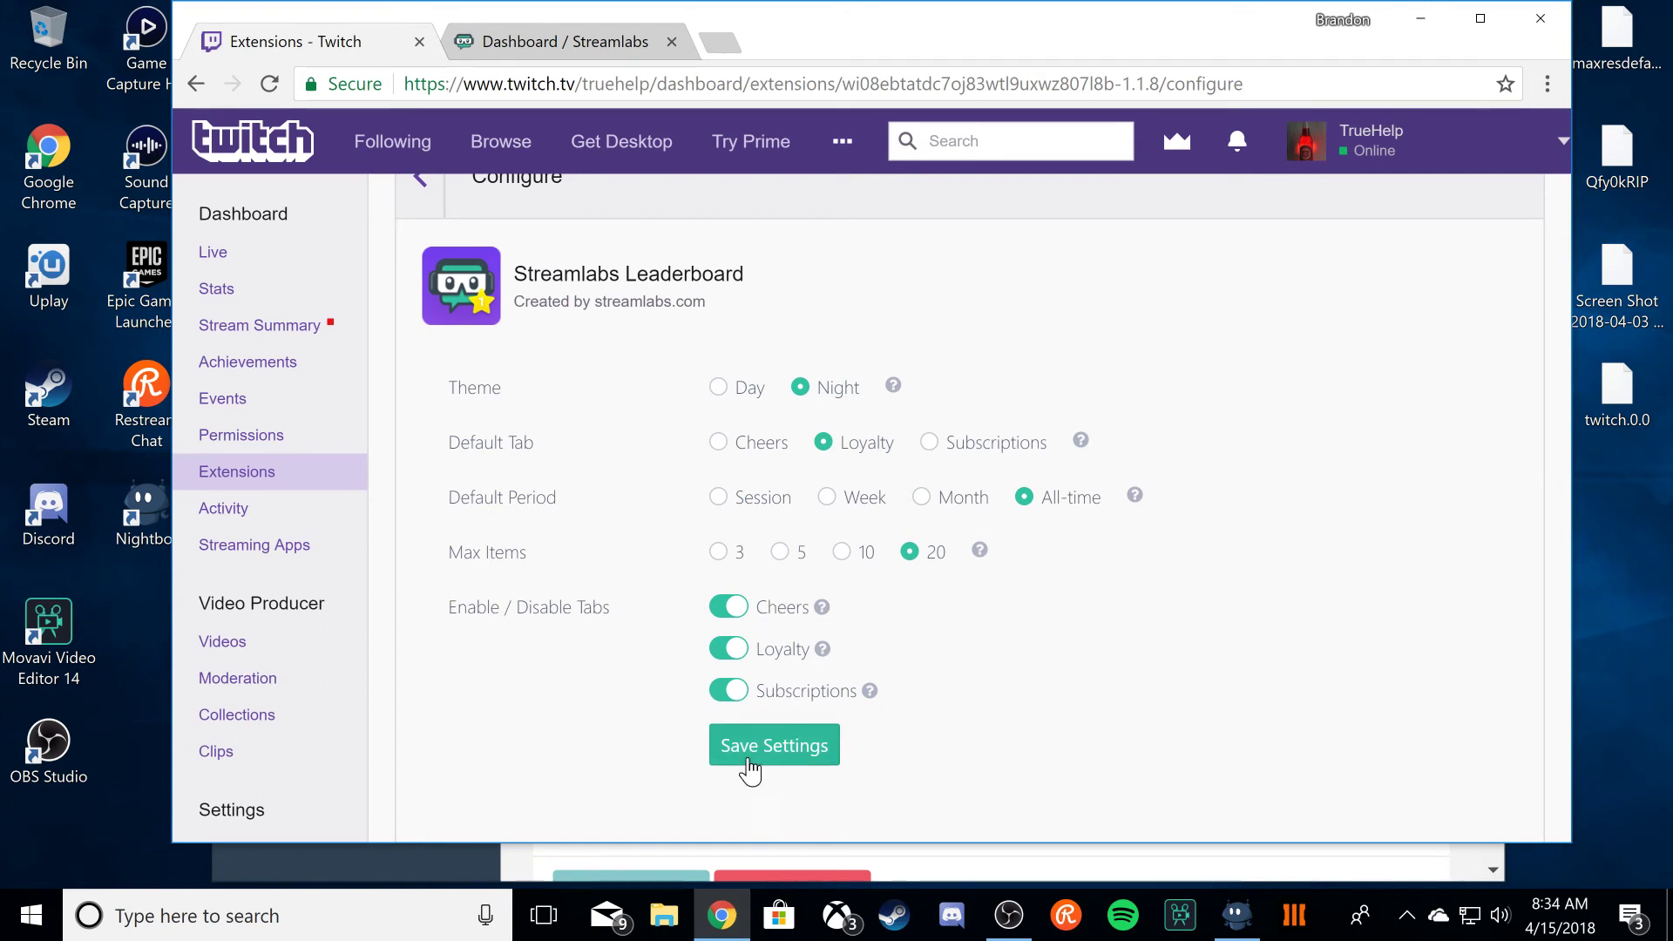
Step: Close the Extensions tab and reach Overlays & Loyalty under Twitch Extensions in Streamlabs
{"action": "left_click", "coordinate": [420, 42]}
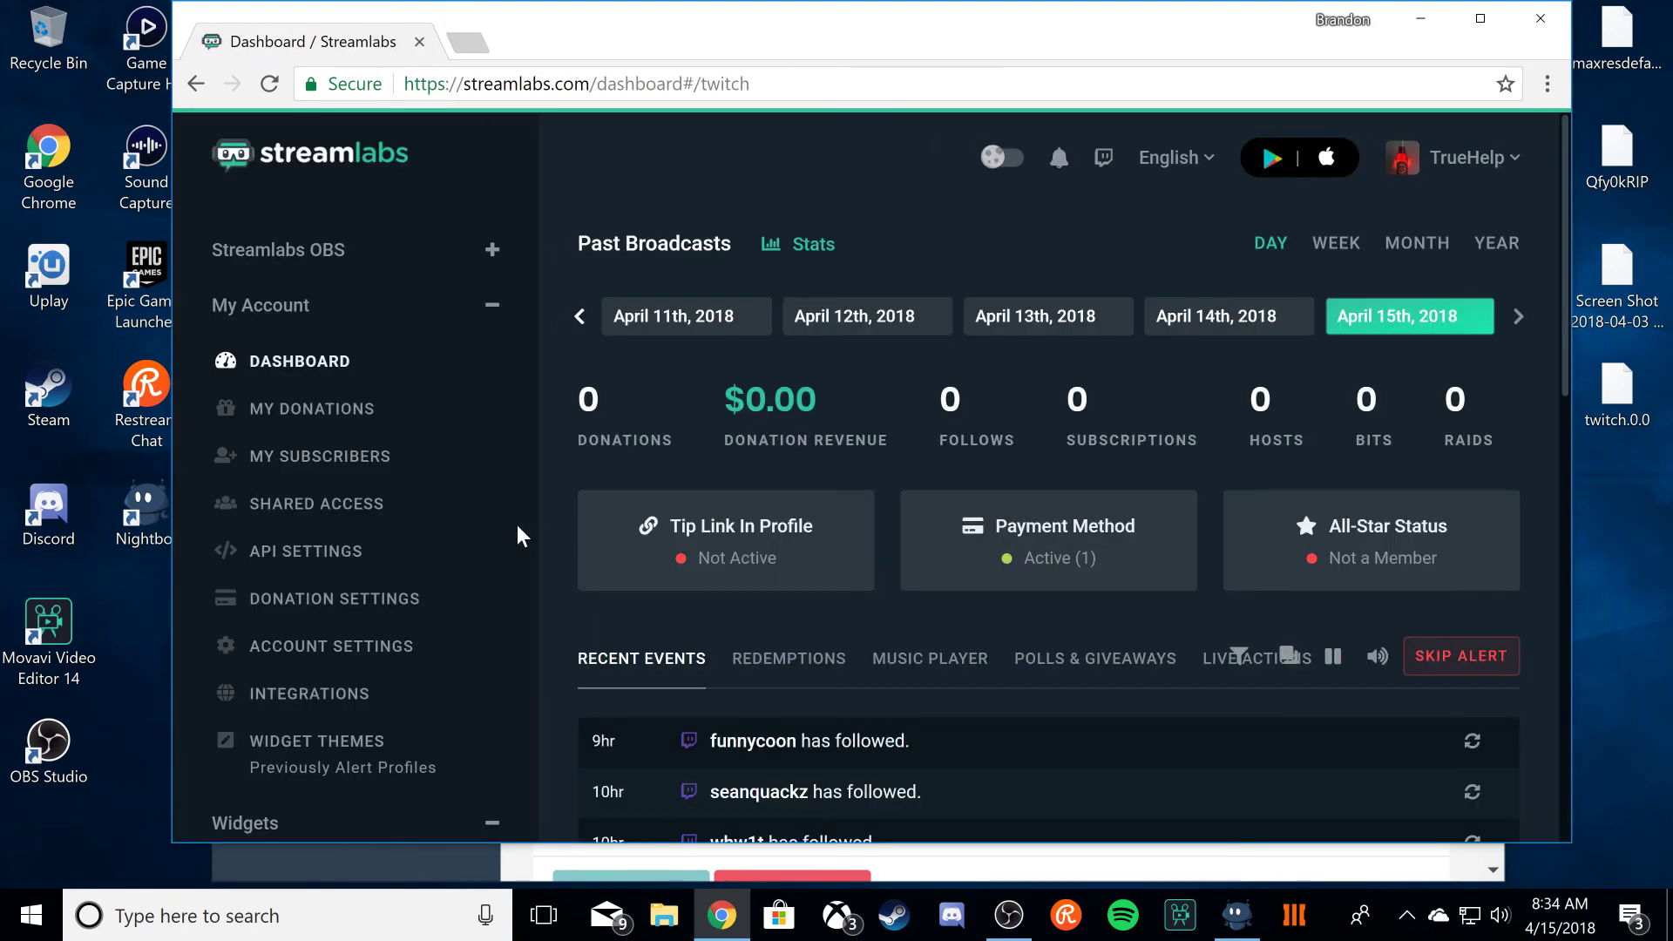
{"action": "scroll", "coordinate": [519, 536], "scroll_direction": "down", "scroll_amount": 15}
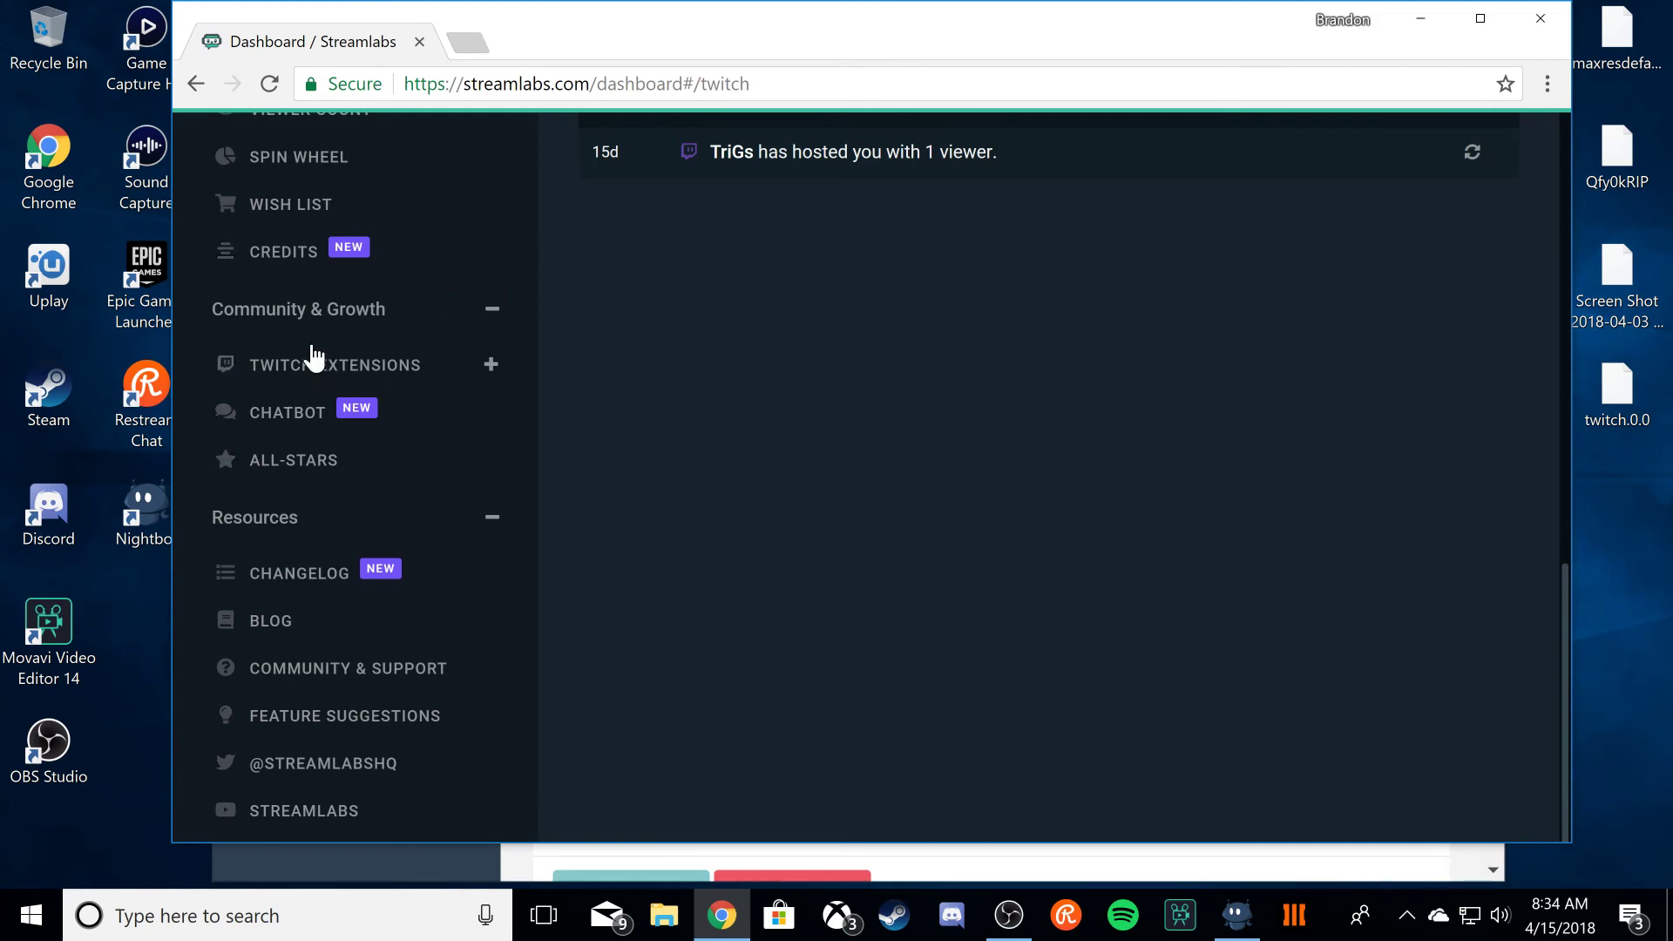
{"action": "scroll", "coordinate": [366, 388], "scroll_direction": "up", "scroll_amount": 5}
{"action": "scroll", "coordinate": [365, 396], "scroll_direction": "up", "scroll_amount": 5}
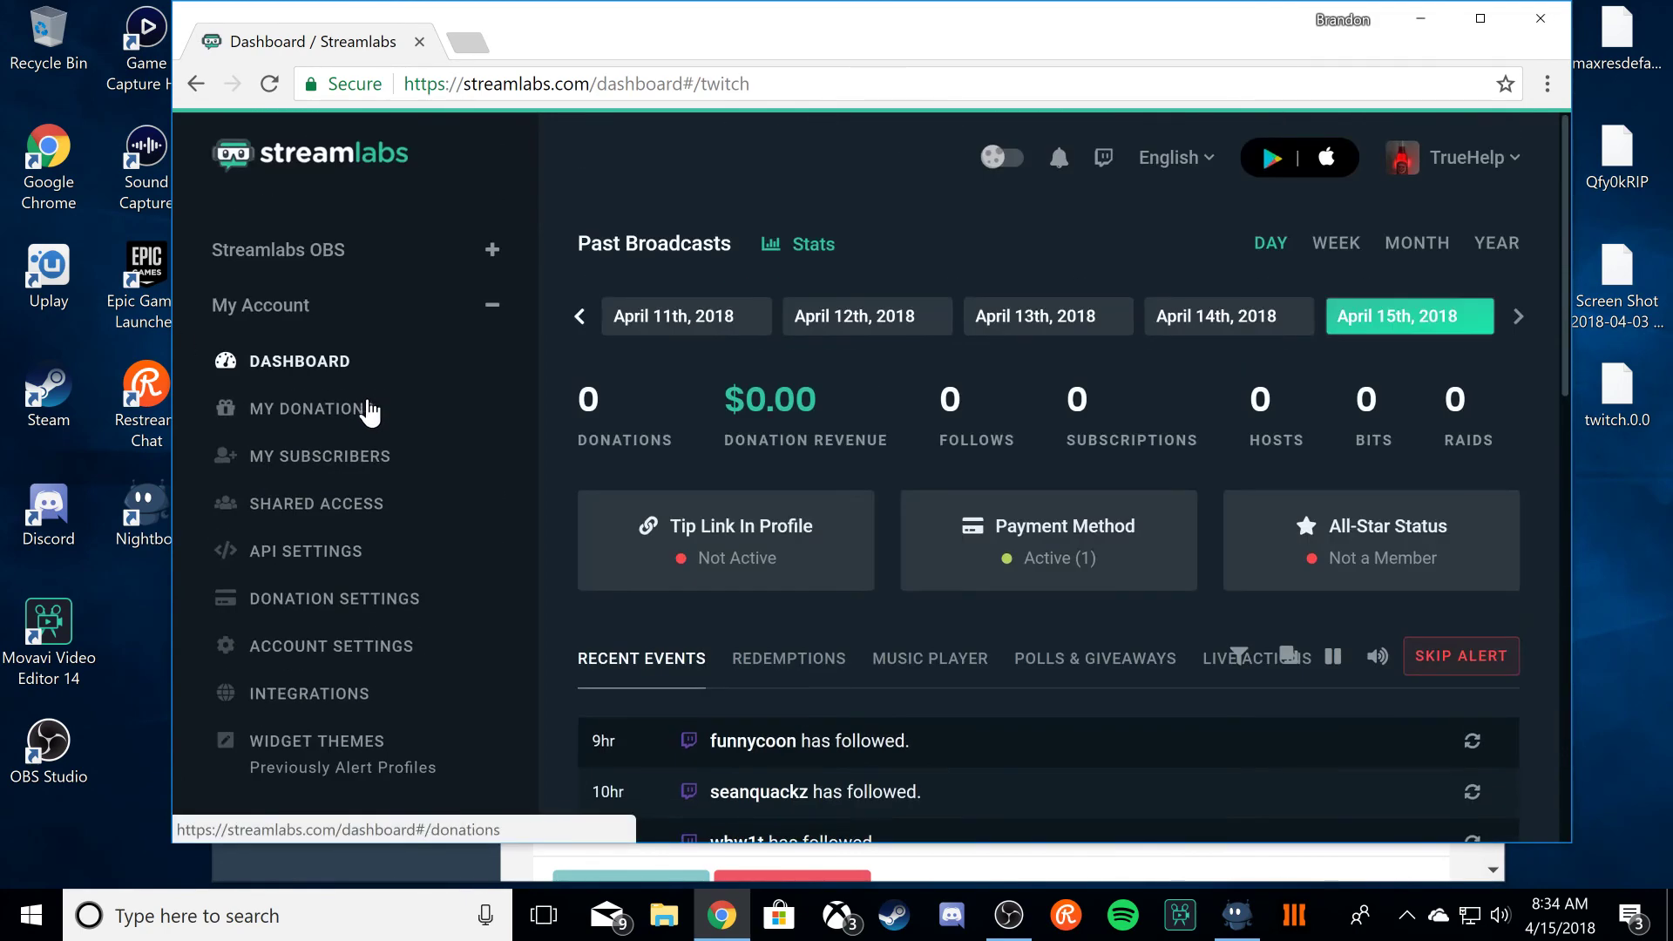
{"action": "scroll", "coordinate": [366, 384], "scroll_direction": "down", "scroll_amount": 5}
{"action": "scroll", "coordinate": [365, 366], "scroll_direction": "up", "scroll_amount": 5}
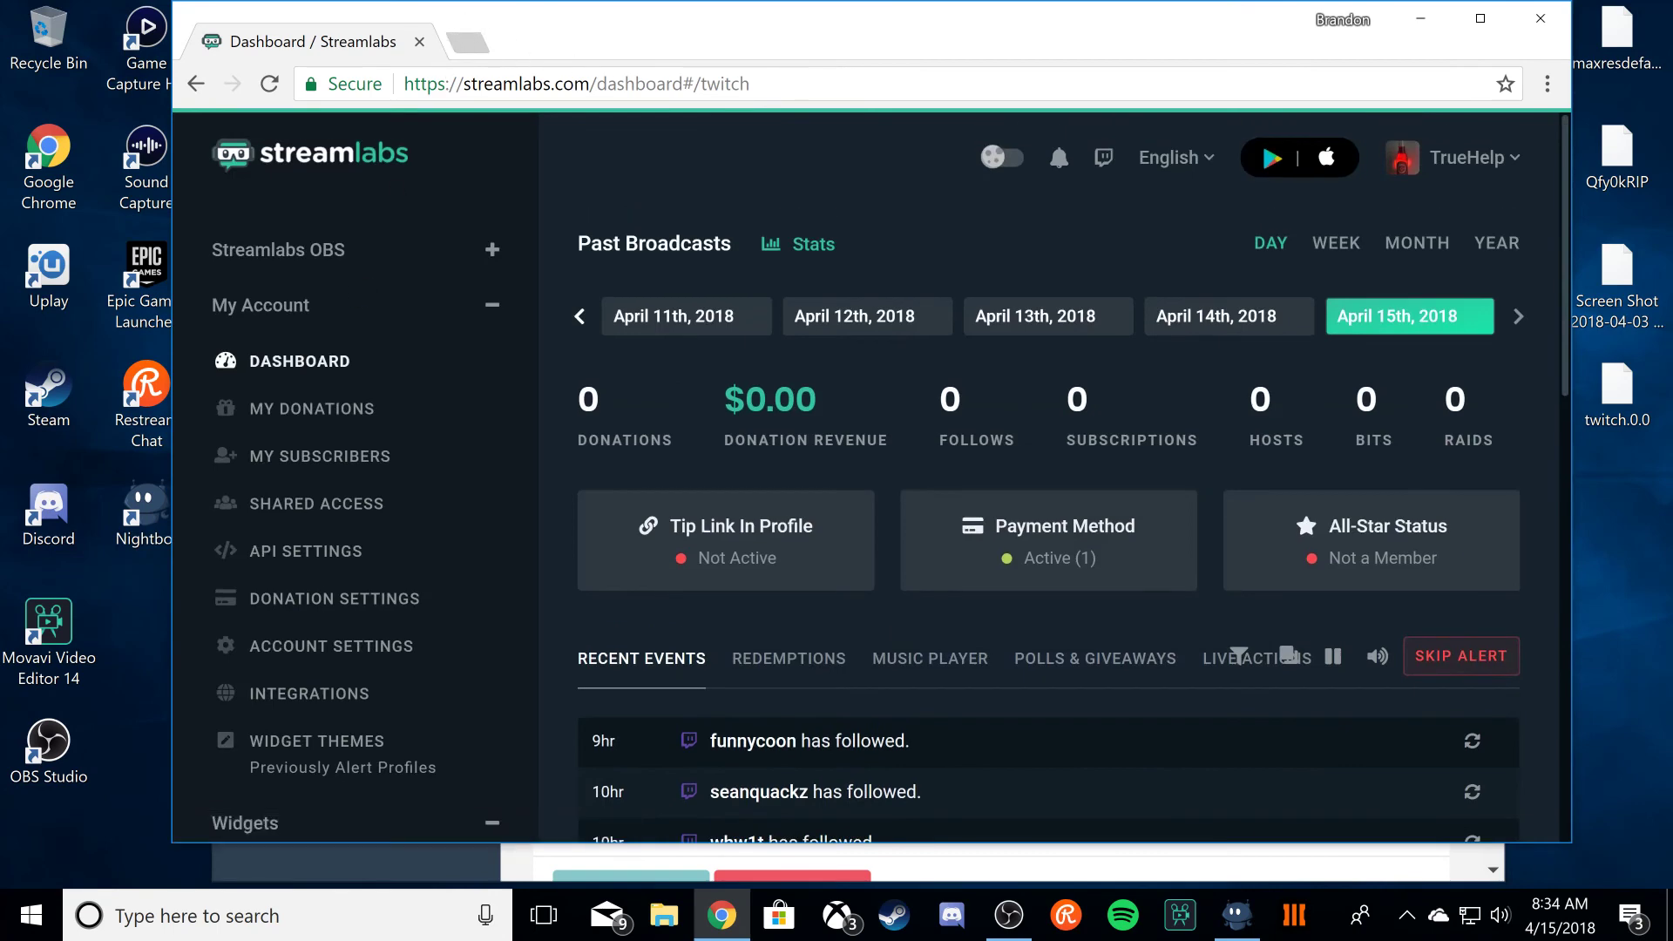
{"action": "scroll", "coordinate": [237, 654], "scroll_direction": "down", "scroll_amount": 10}
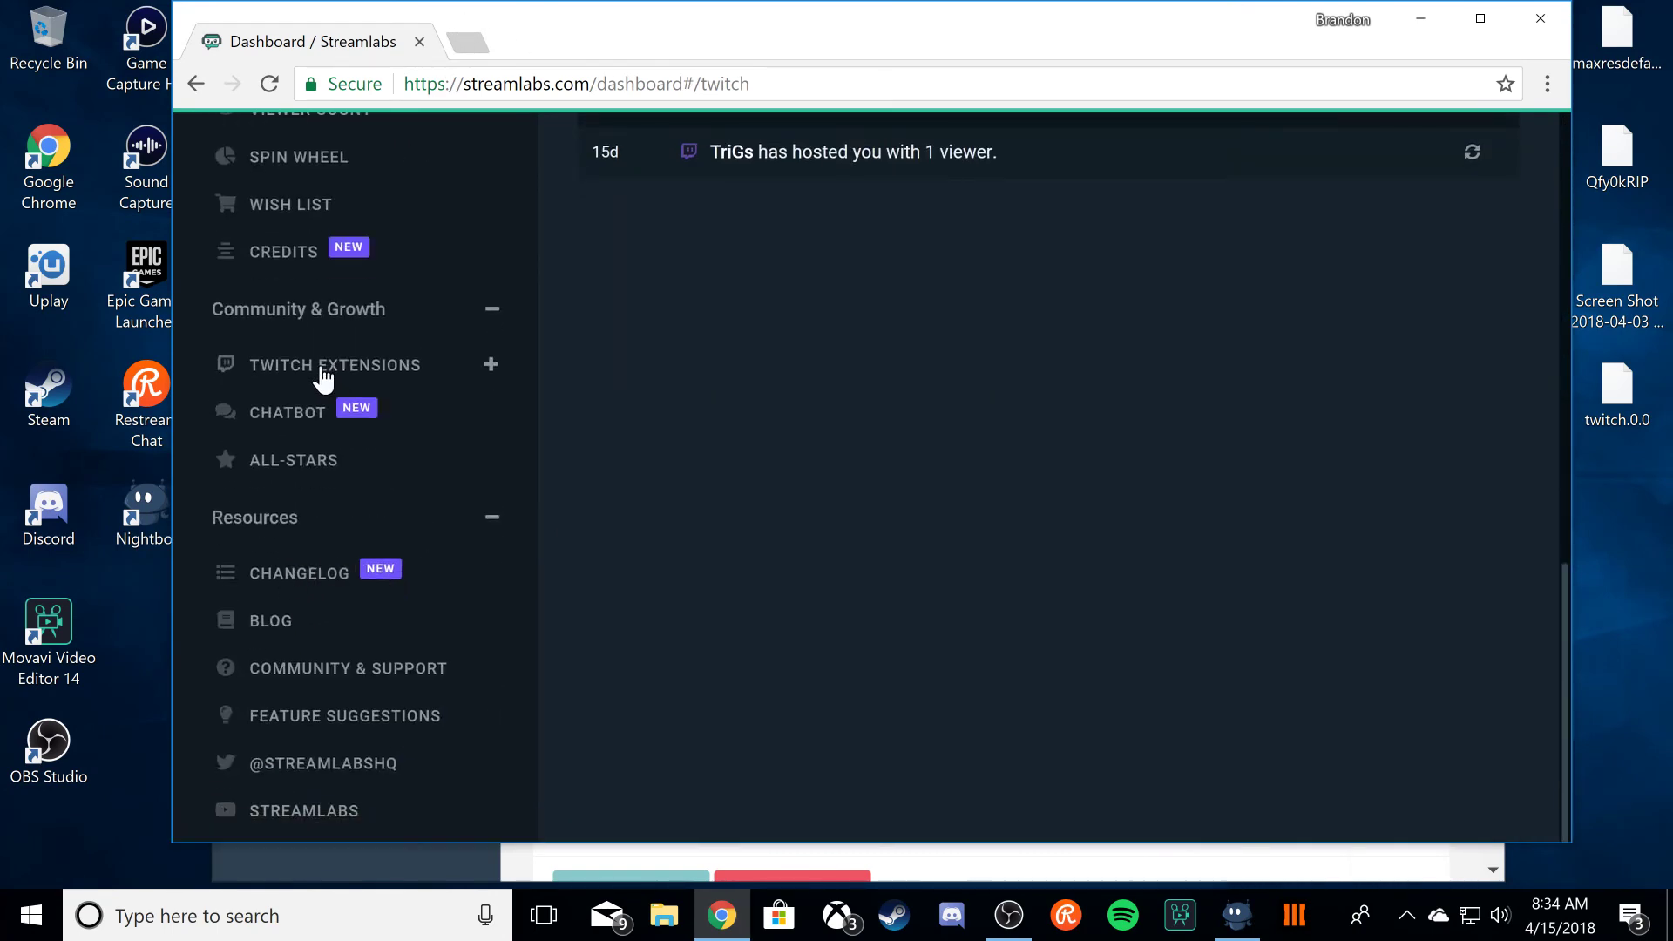
{"action": "left_click", "coordinate": [369, 373]}
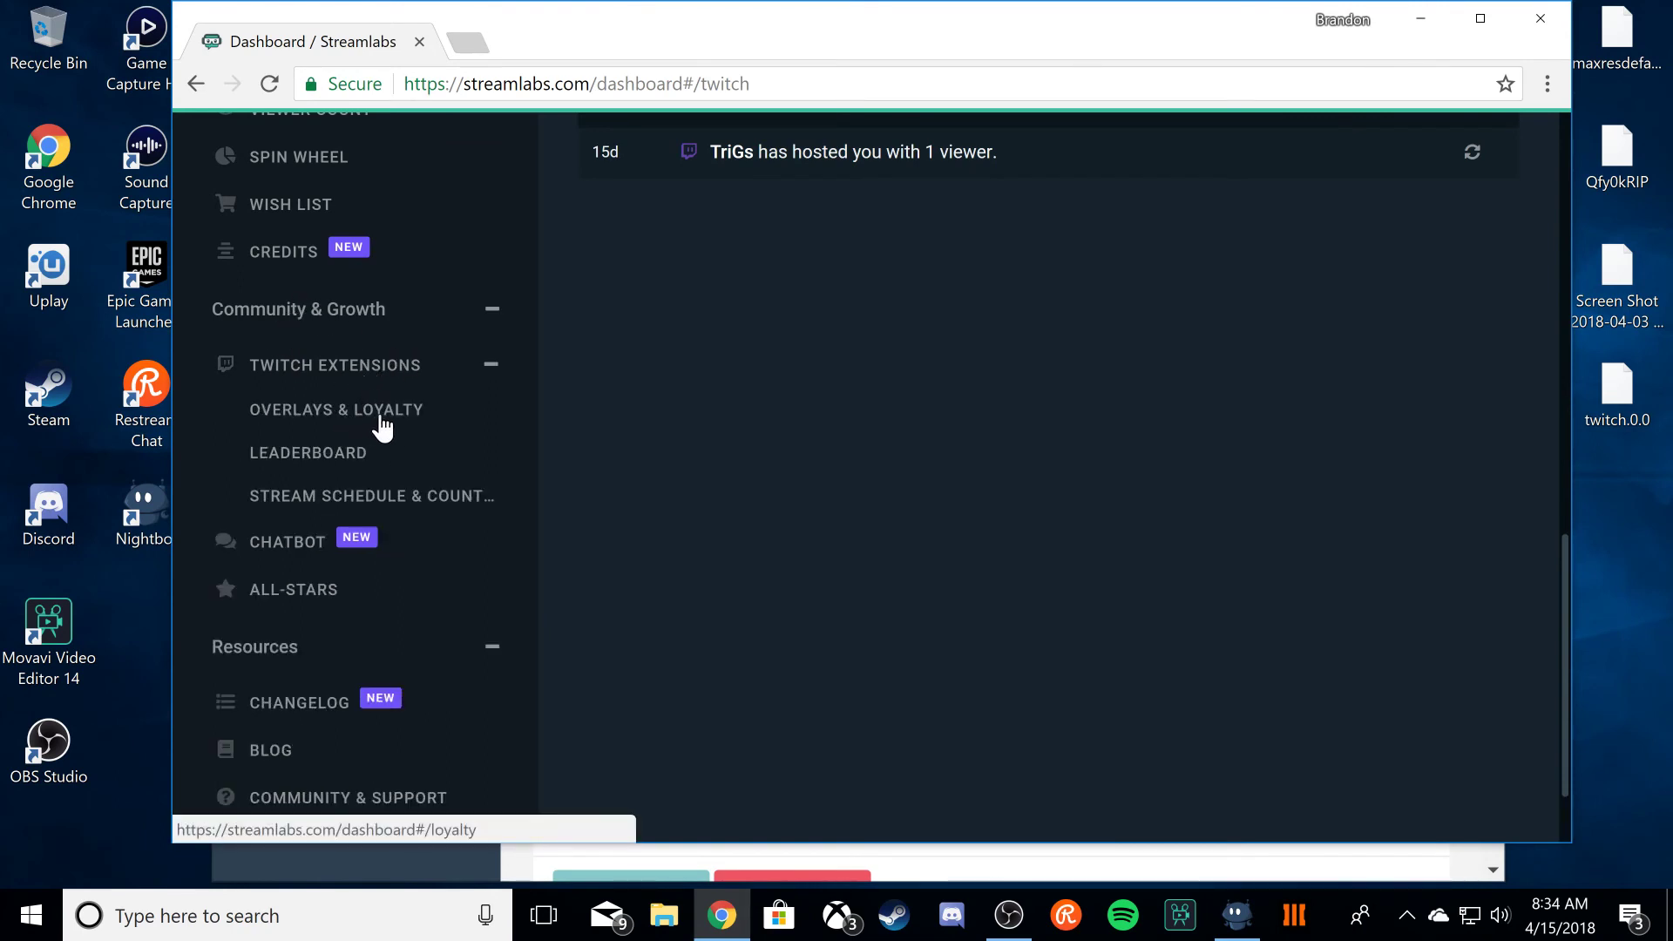
{"action": "left_click", "coordinate": [379, 416]}
Step: Review the 52 viewers' loyalty points and bring up the Loyalty Rewards list
{"action": "scroll", "coordinate": [817, 475], "scroll_direction": "up", "scroll_amount": 10}
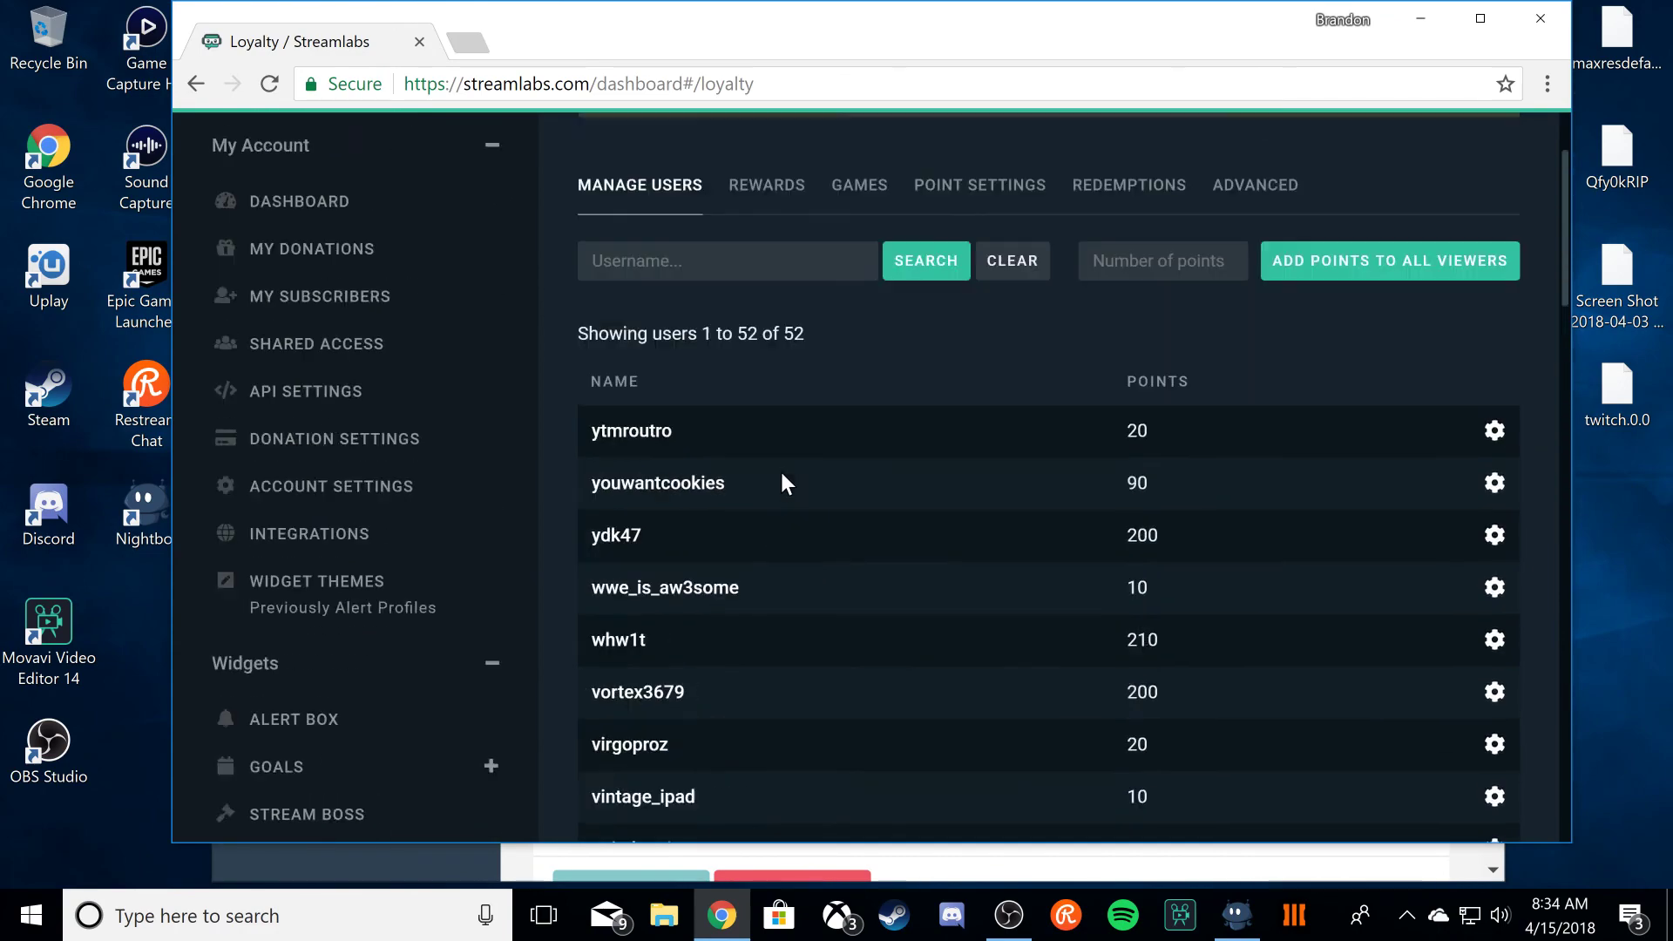
{"action": "scroll", "coordinate": [758, 435], "scroll_direction": "down", "scroll_amount": 5}
{"action": "scroll", "coordinate": [728, 453], "scroll_direction": "down", "scroll_amount": 10}
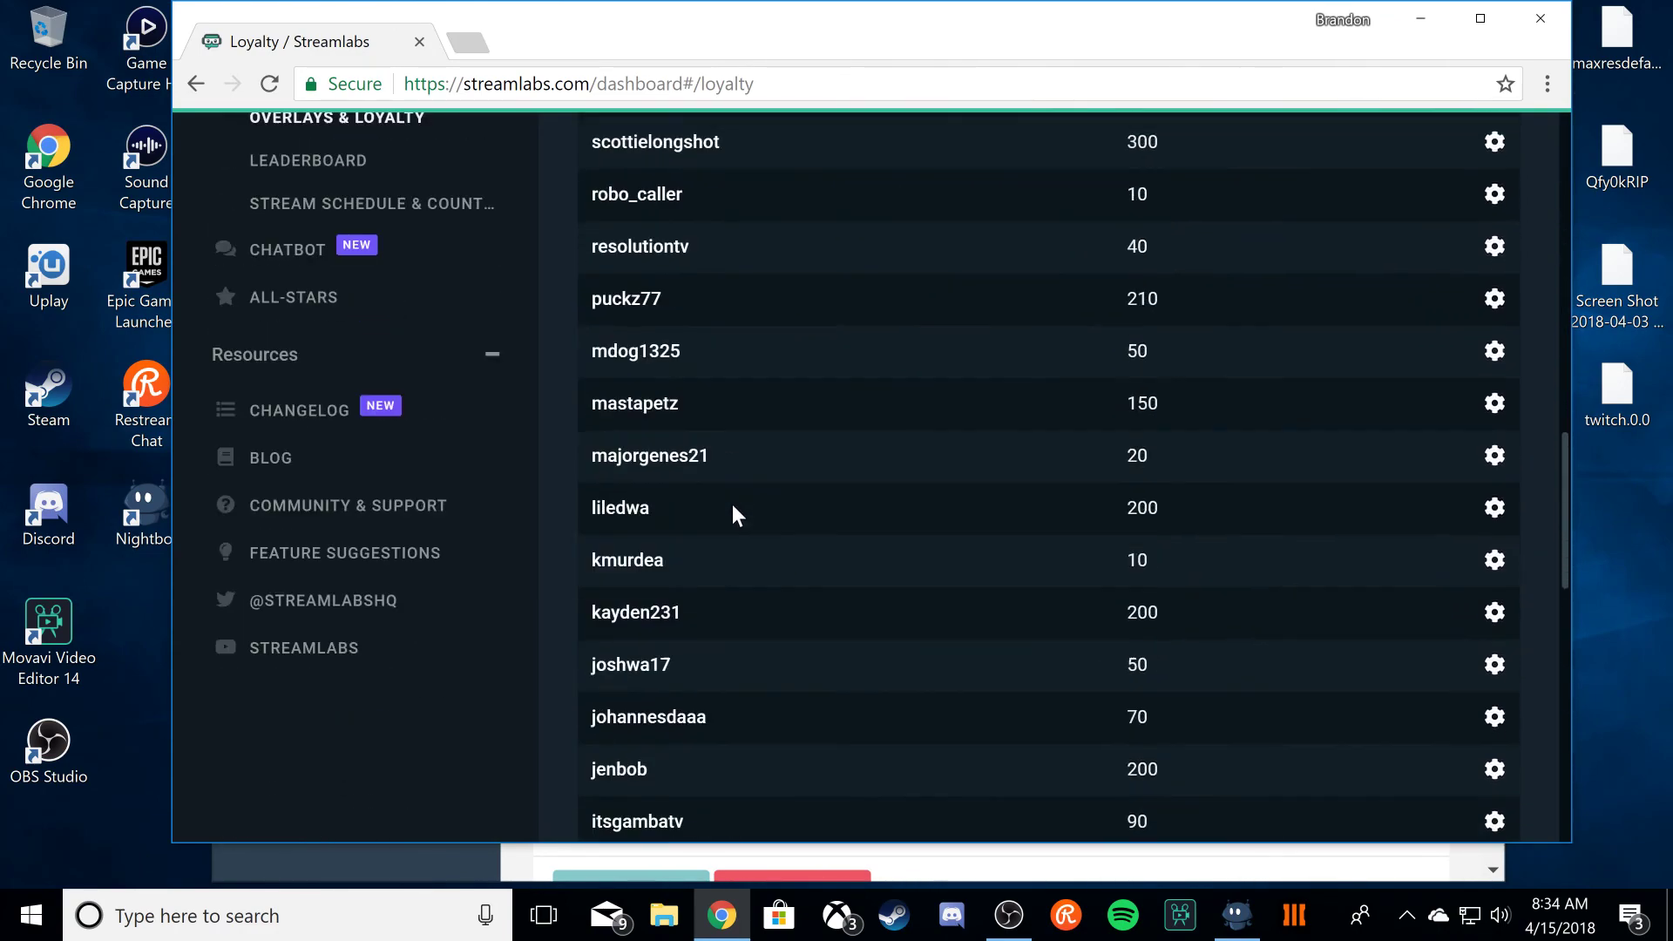
{"action": "scroll", "coordinate": [729, 497], "scroll_direction": "up", "scroll_amount": 16}
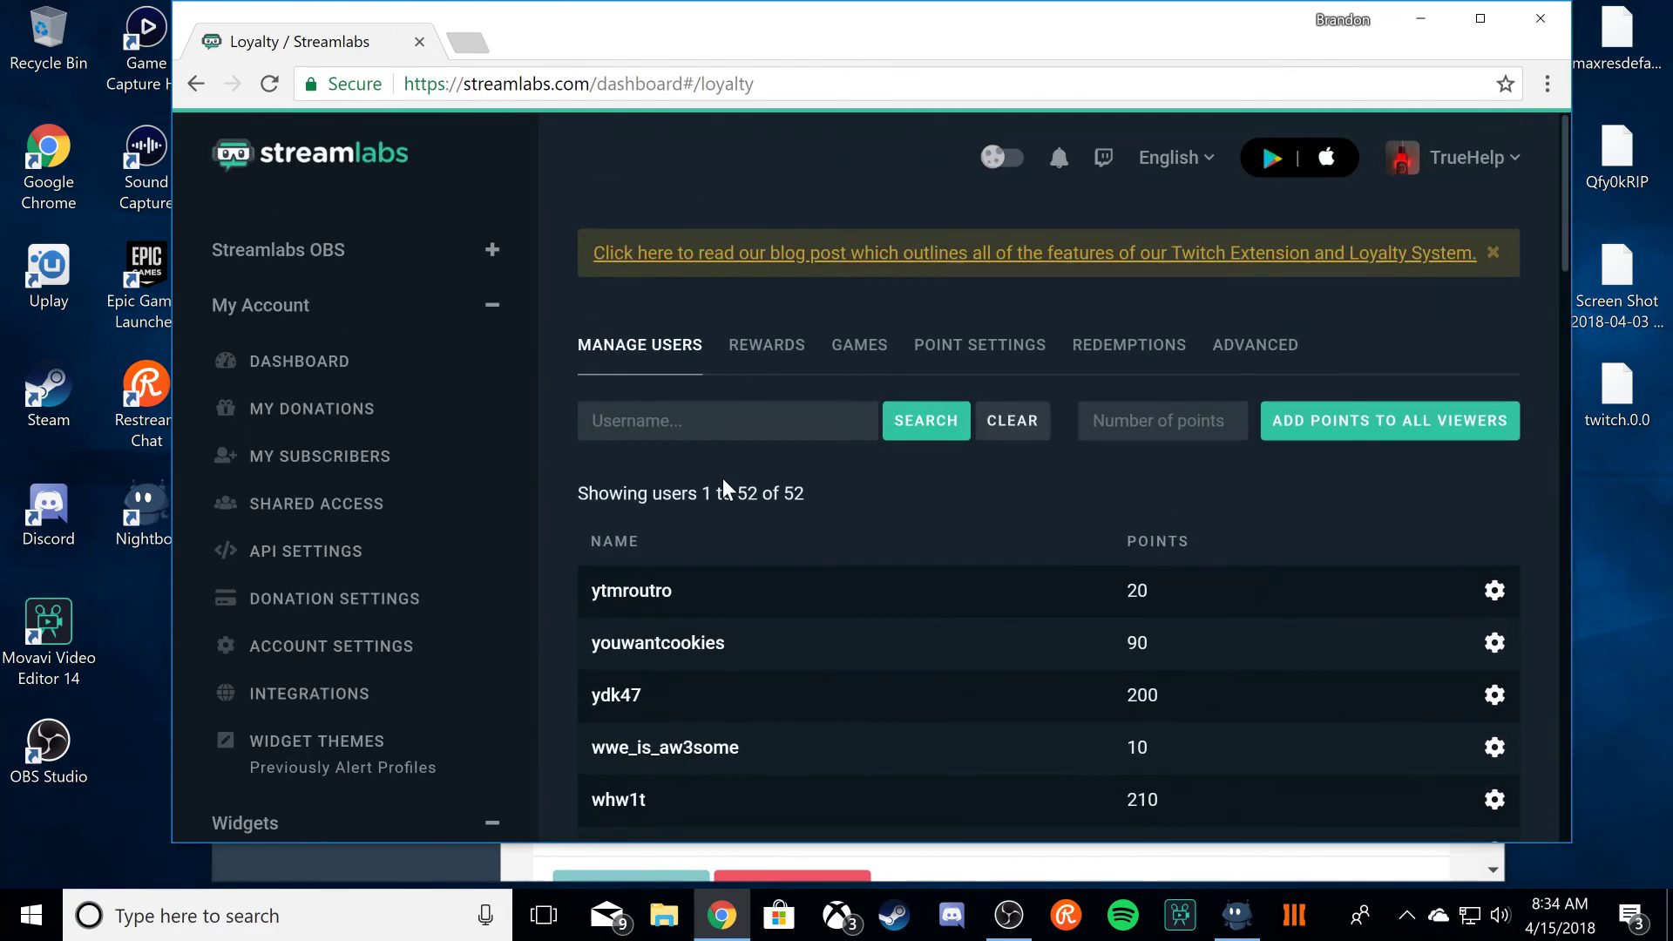
{"action": "left_click", "coordinate": [746, 363]}
Step: Edit the Twitter Follow reward and inspect its cost of 100
{"action": "scroll", "coordinate": [852, 488], "scroll_direction": "down", "scroll_amount": 3}
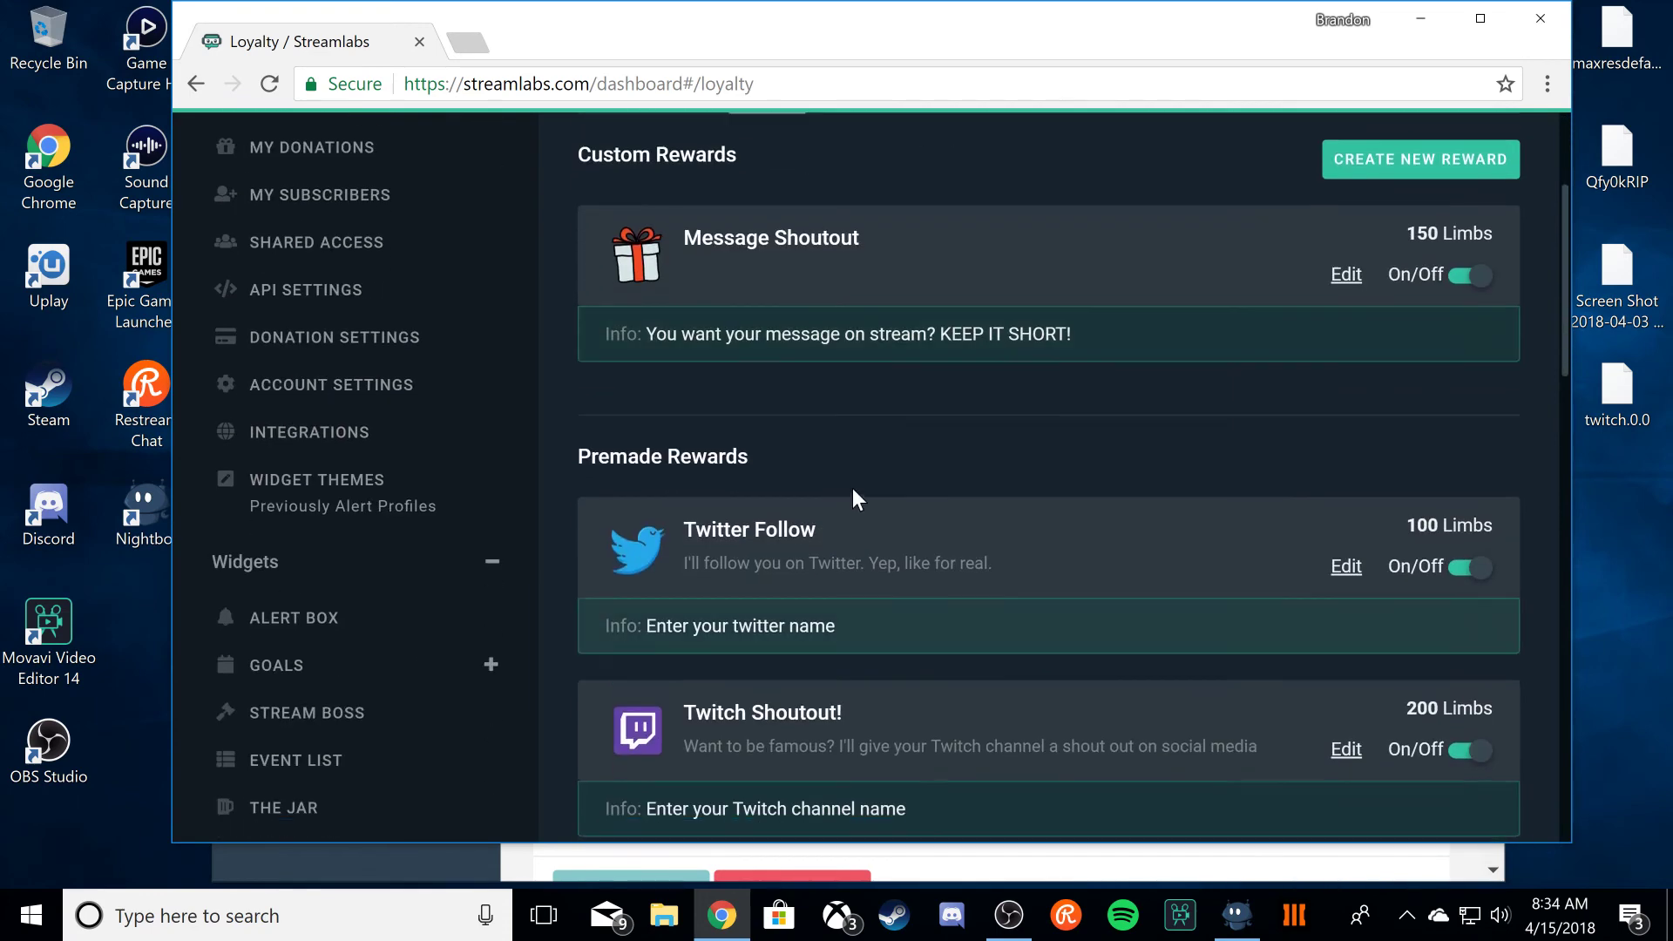
{"action": "scroll", "coordinate": [852, 488], "scroll_direction": "up", "scroll_amount": 3}
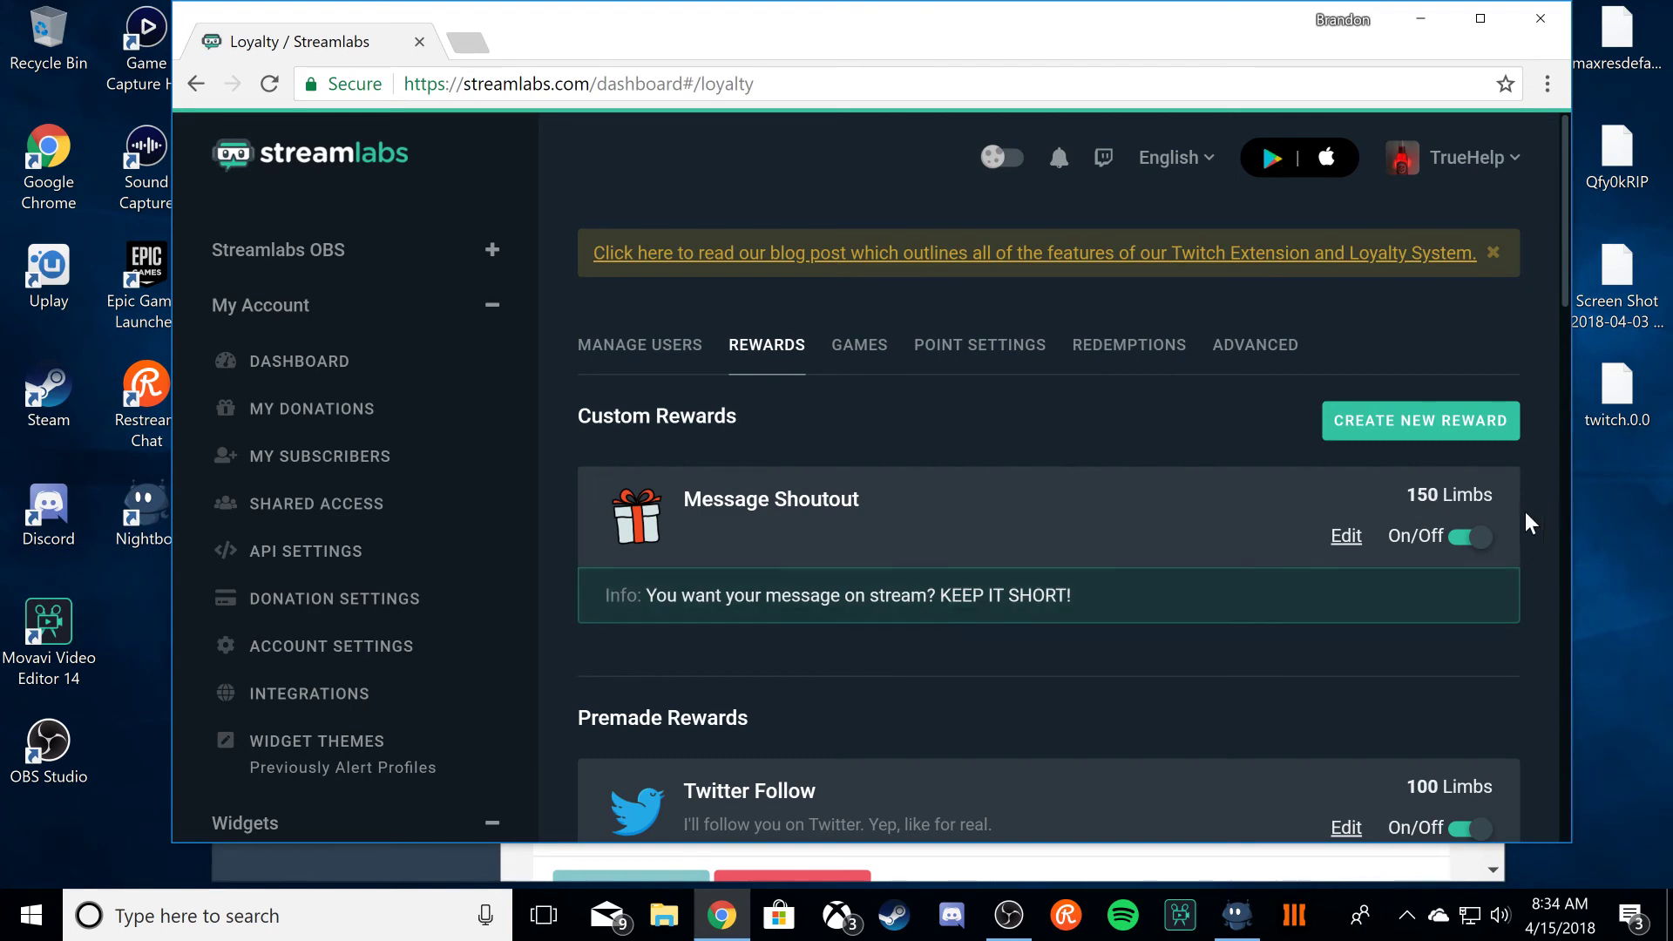
{"action": "scroll", "coordinate": [1399, 549], "scroll_direction": "down", "scroll_amount": 3}
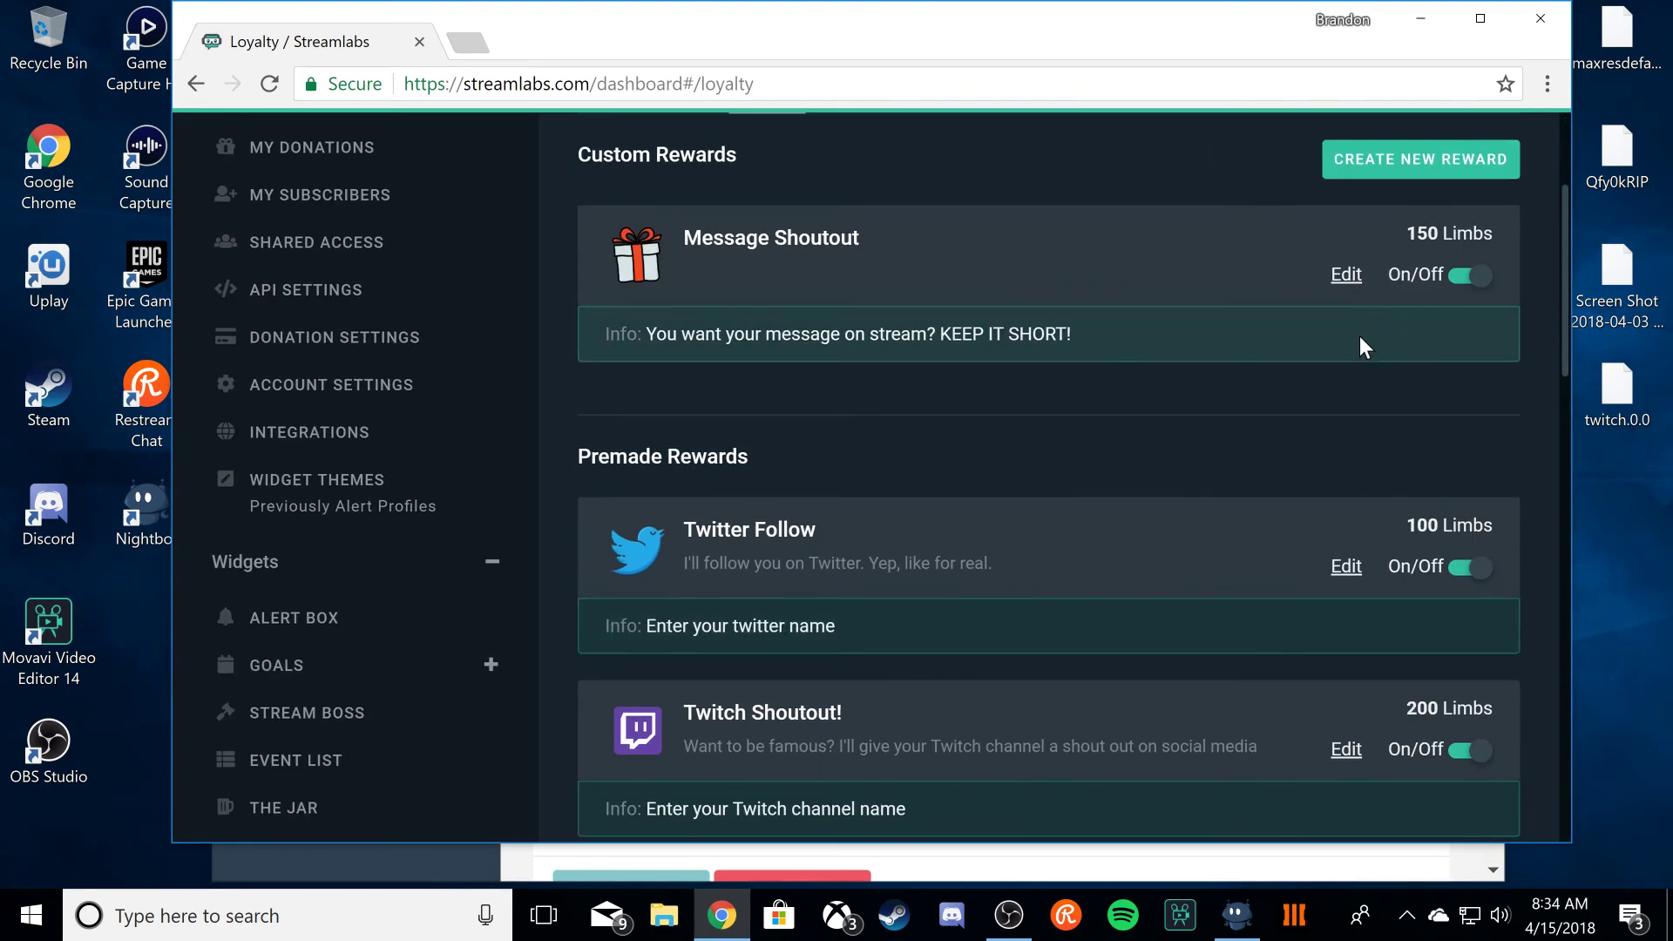
{"action": "scroll", "coordinate": [1359, 340], "scroll_direction": "down", "scroll_amount": 3}
{"action": "left_click", "coordinate": [1346, 309]}
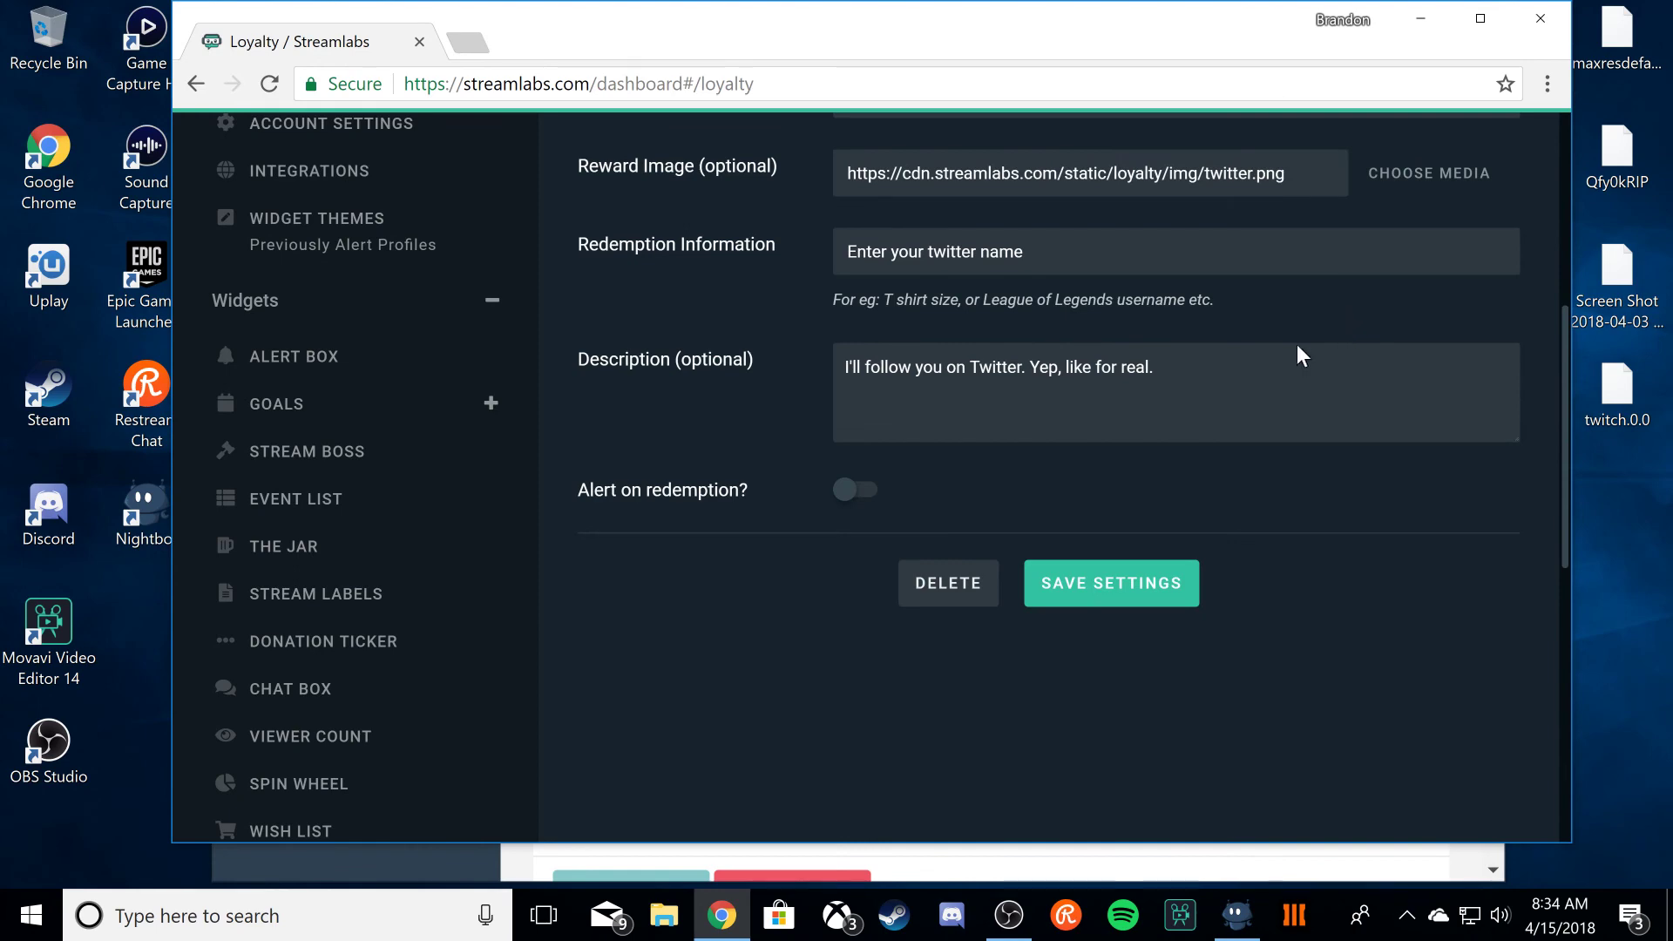
{"action": "scroll", "coordinate": [1298, 352], "scroll_direction": "up", "scroll_amount": 5}
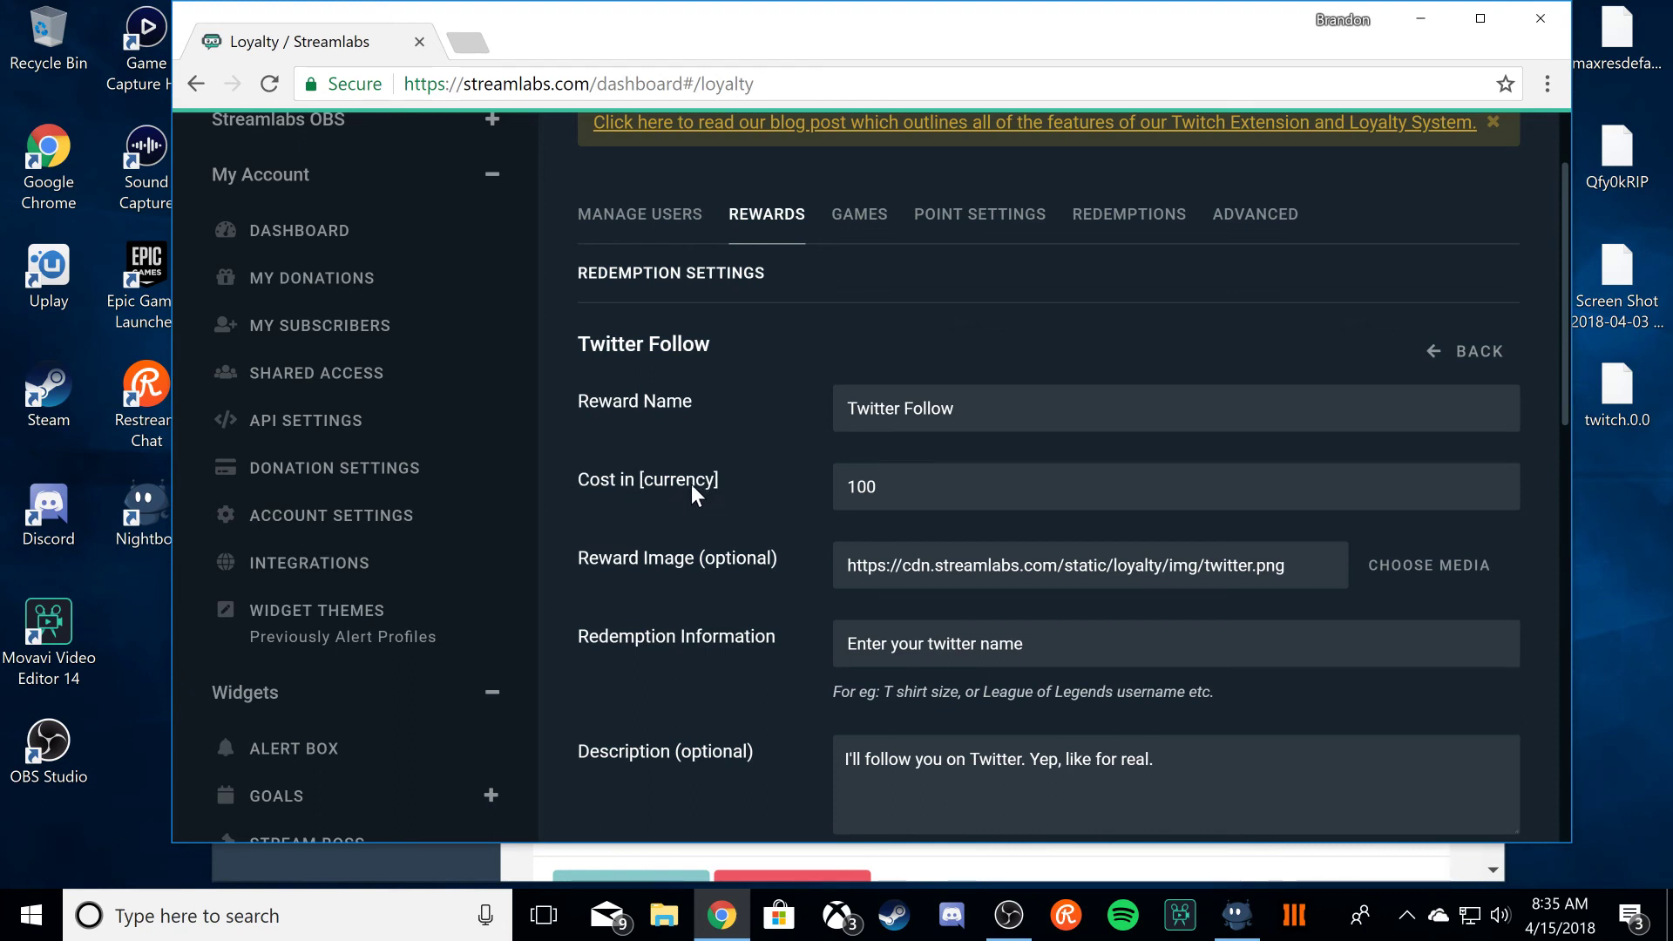
{"action": "left_click_drag", "start_coordinate": [878, 488], "coordinate": [792, 489]}
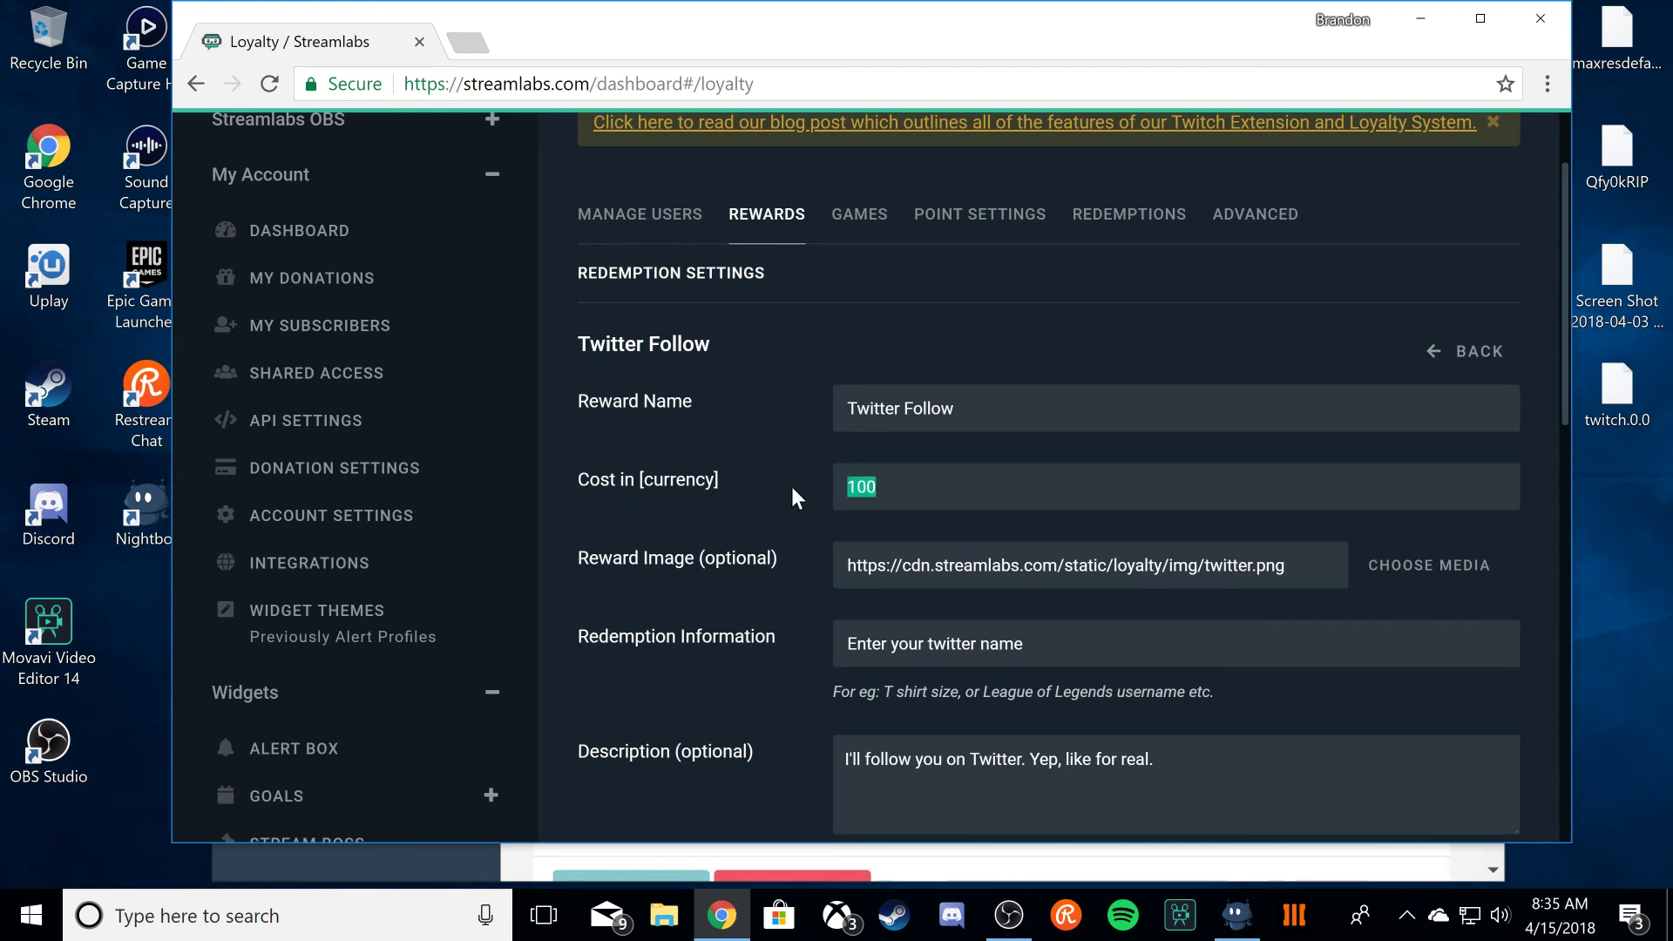
{"action": "left_click", "coordinate": [900, 452]}
Step: Review the Twitter Follow reward's name, redemption prompt and description, then save its settings
{"action": "scroll", "coordinate": [832, 675], "scroll_direction": "down", "scroll_amount": 3}
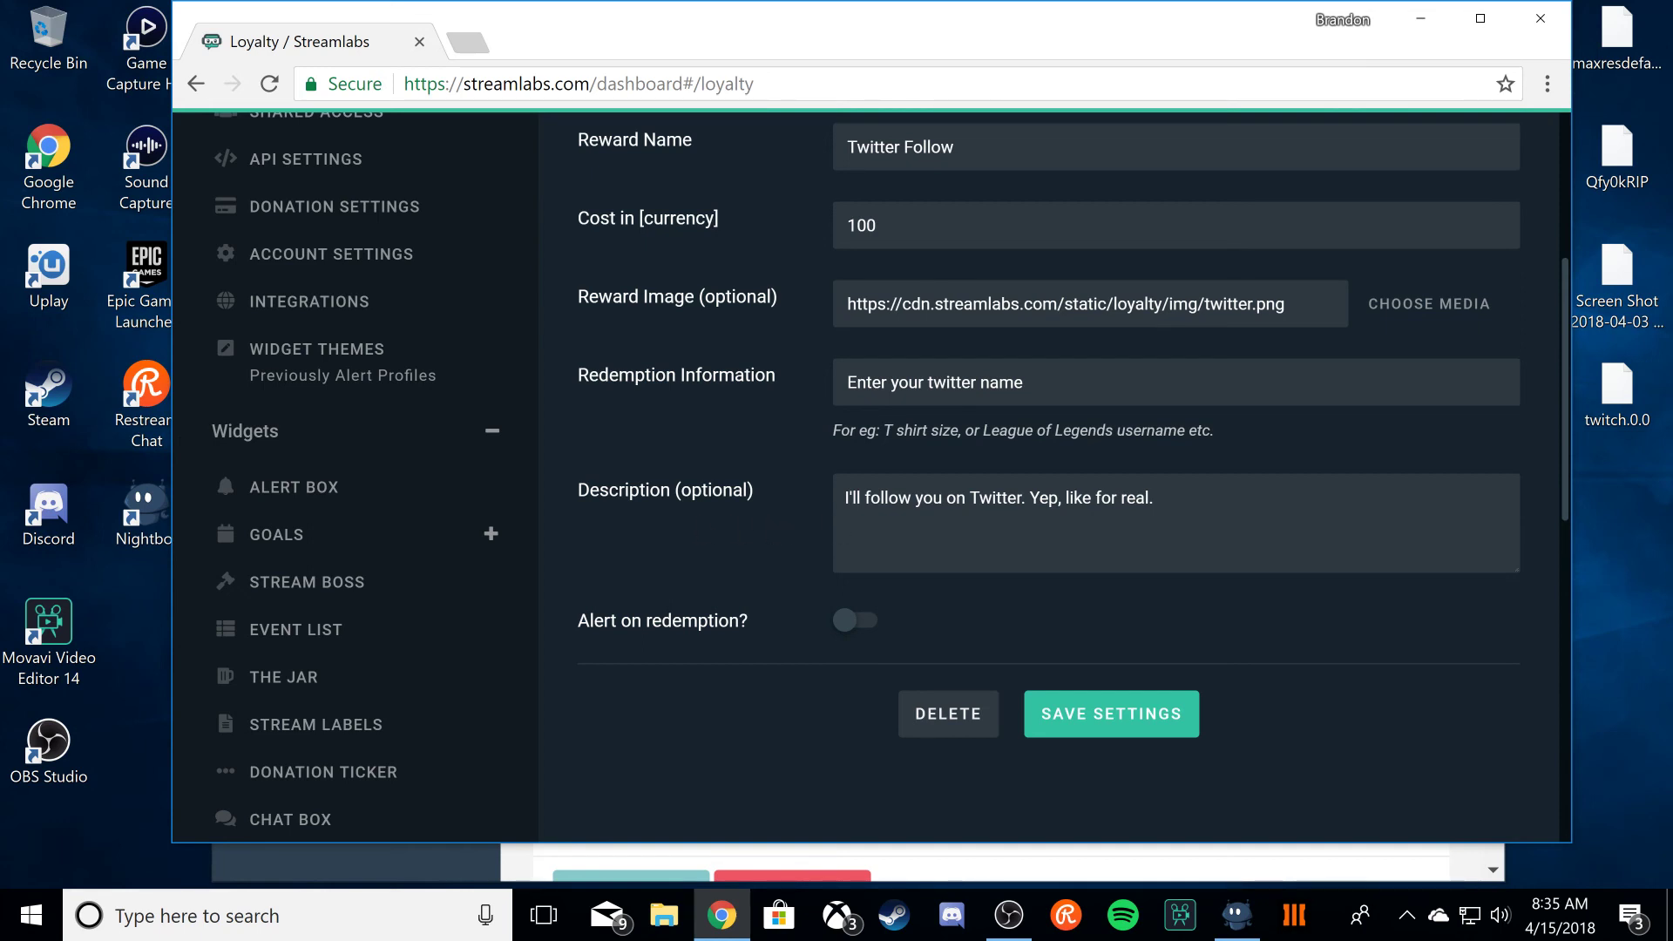
{"action": "scroll", "coordinate": [871, 471], "scroll_direction": "up", "scroll_amount": 1}
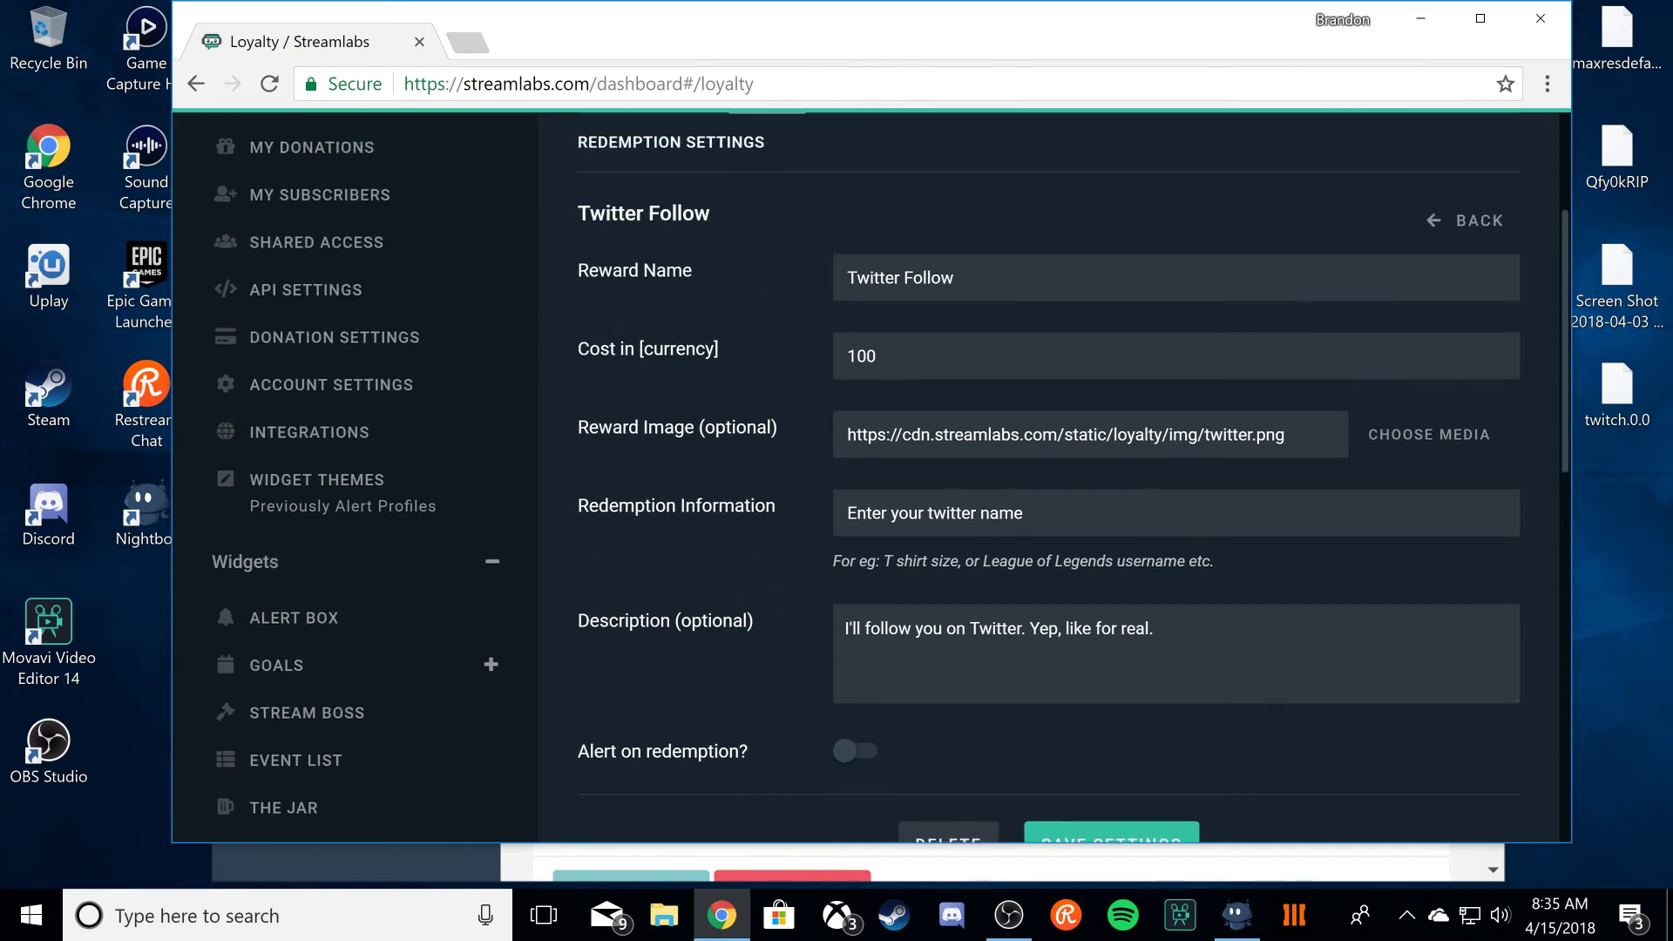
{"action": "scroll", "coordinate": [816, 435], "scroll_direction": "up", "scroll_amount": 1}
{"action": "scroll", "coordinate": [816, 435], "scroll_direction": "down", "scroll_amount": 2}
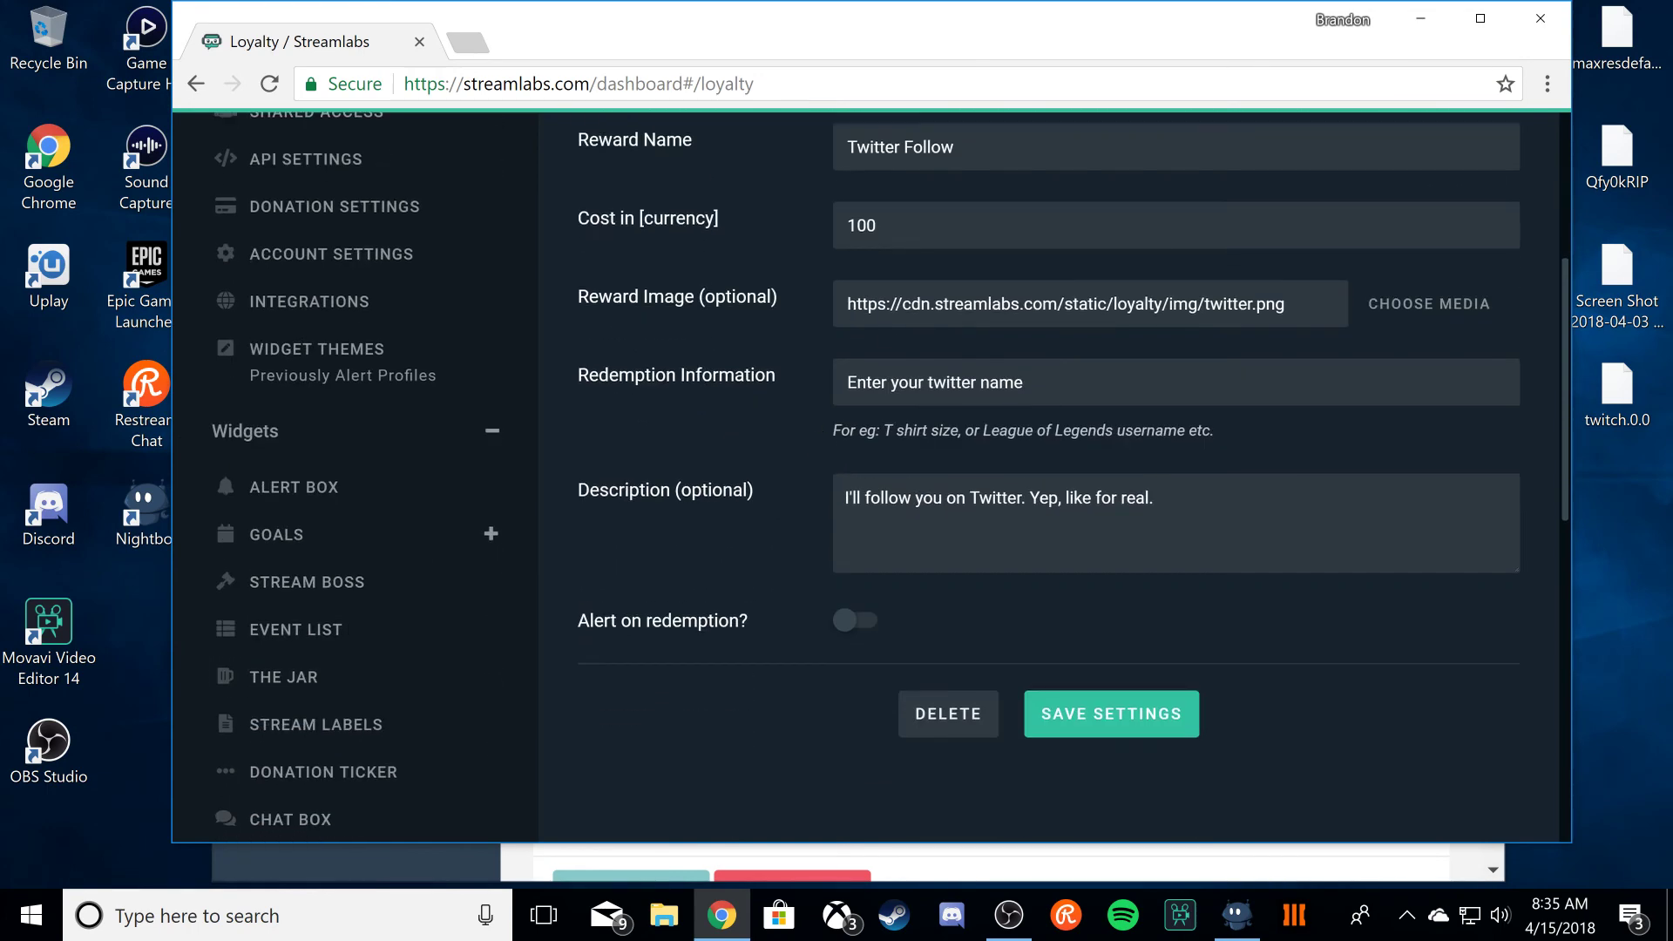
{"action": "scroll", "coordinate": [792, 348], "scroll_direction": "up", "scroll_amount": 1}
{"action": "left_click_drag", "start_coordinate": [955, 277], "coordinate": [827, 291]}
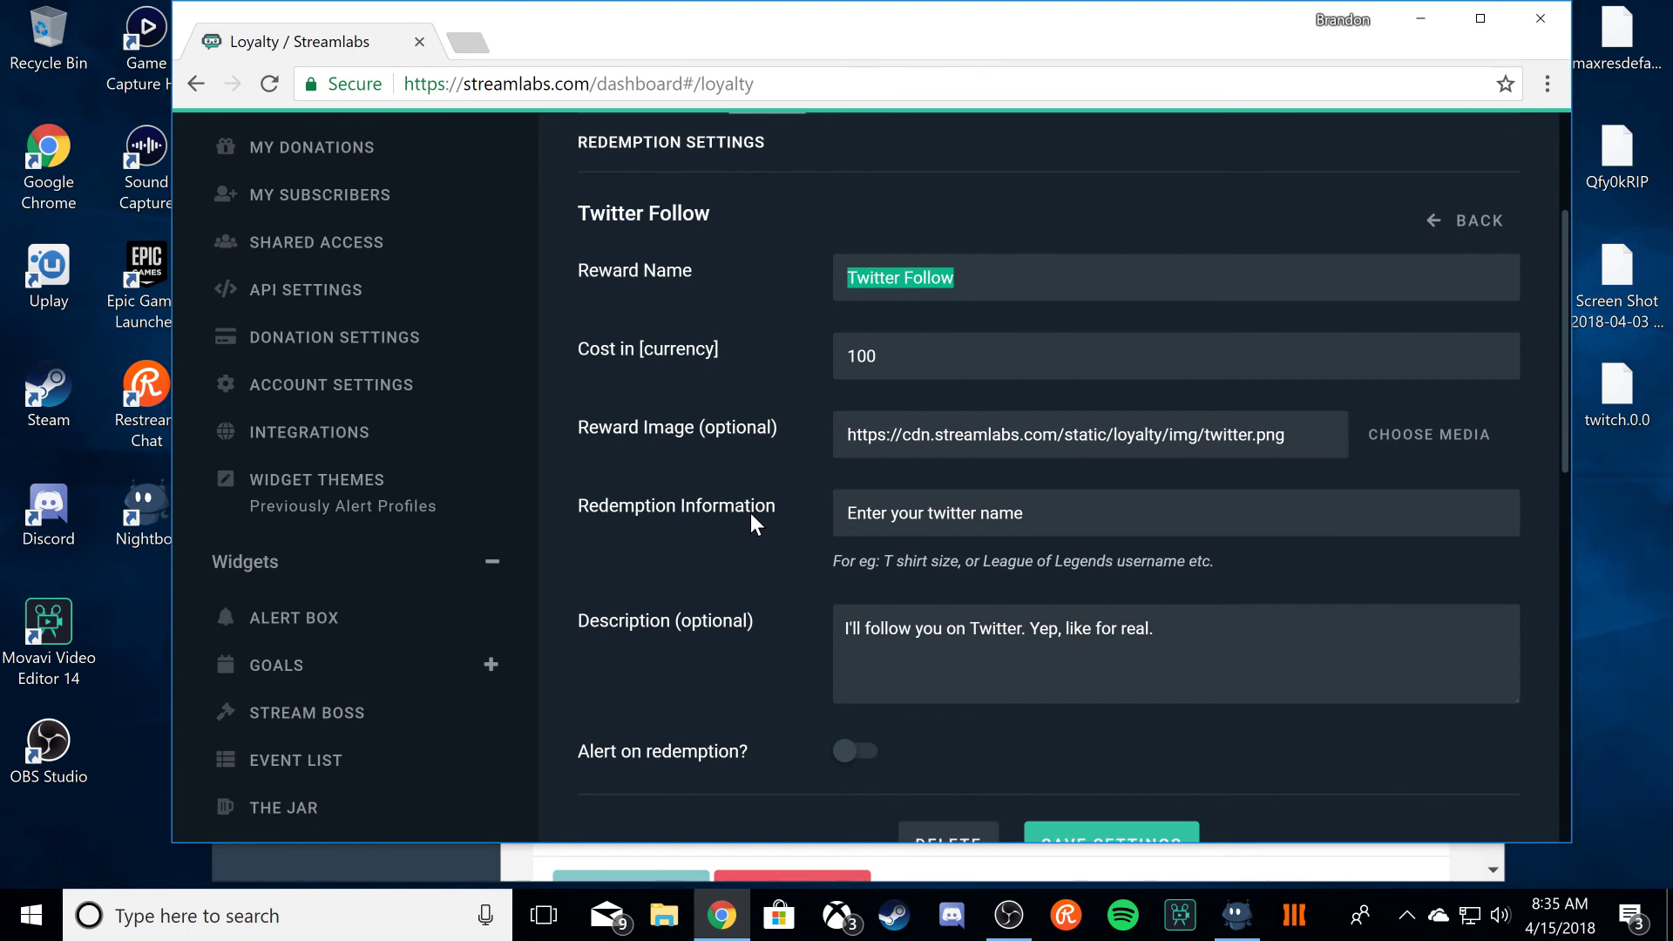
{"action": "left_click_drag", "start_coordinate": [1024, 514], "coordinate": [858, 514]}
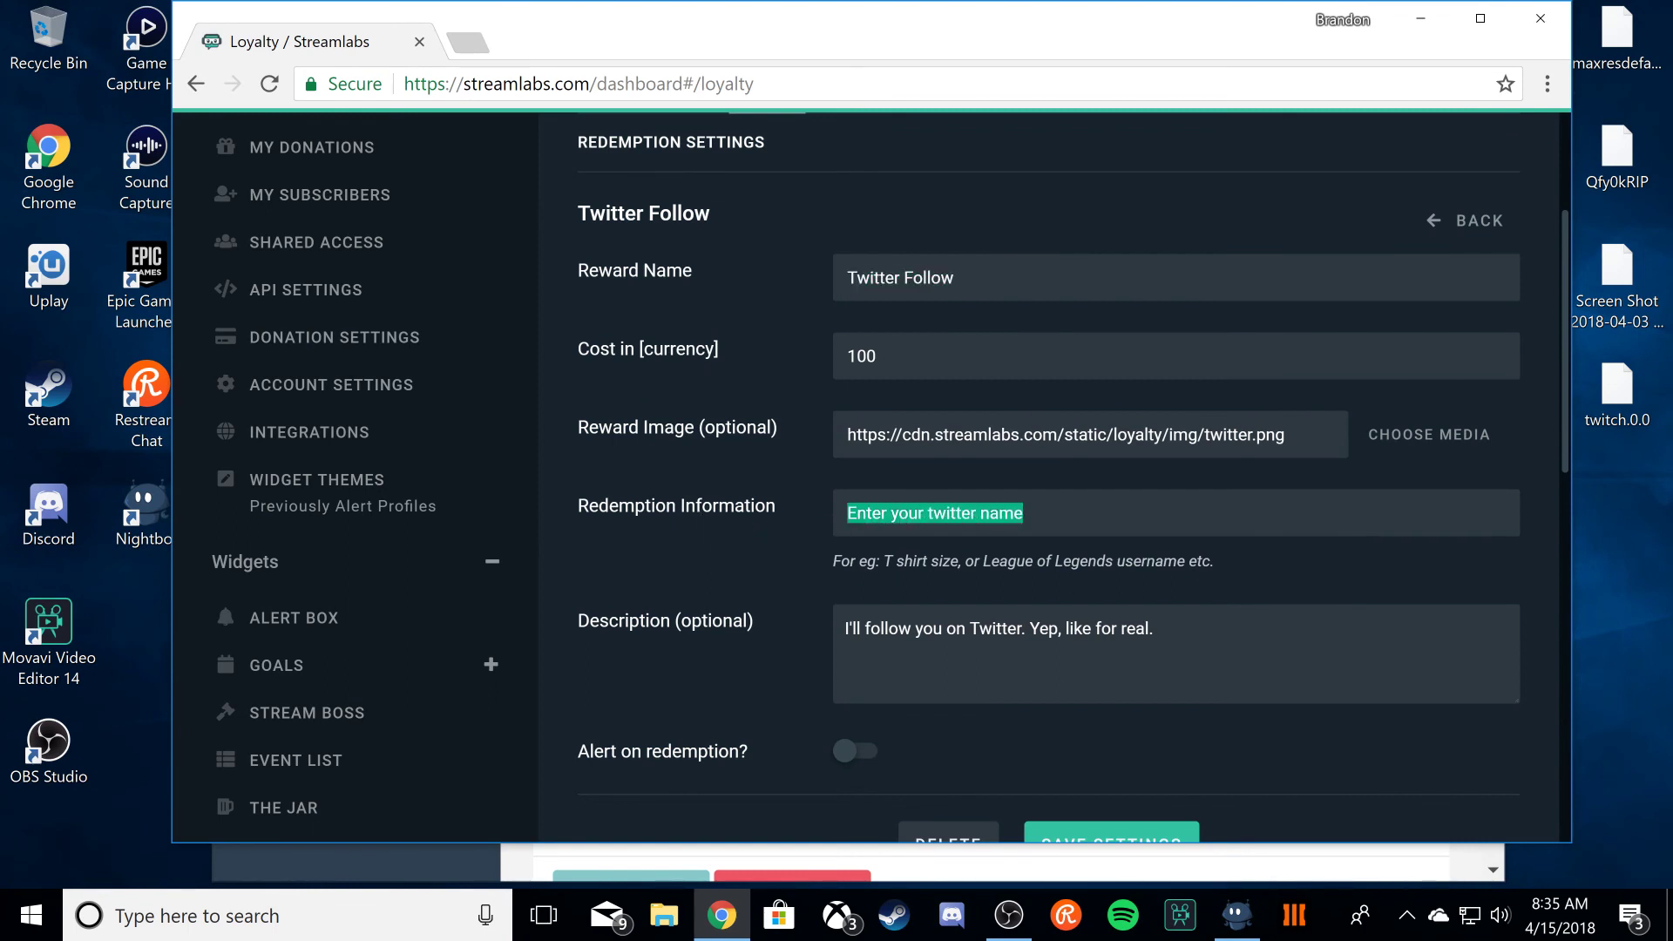
{"action": "left_click_drag", "start_coordinate": [1154, 628], "coordinate": [852, 628]}
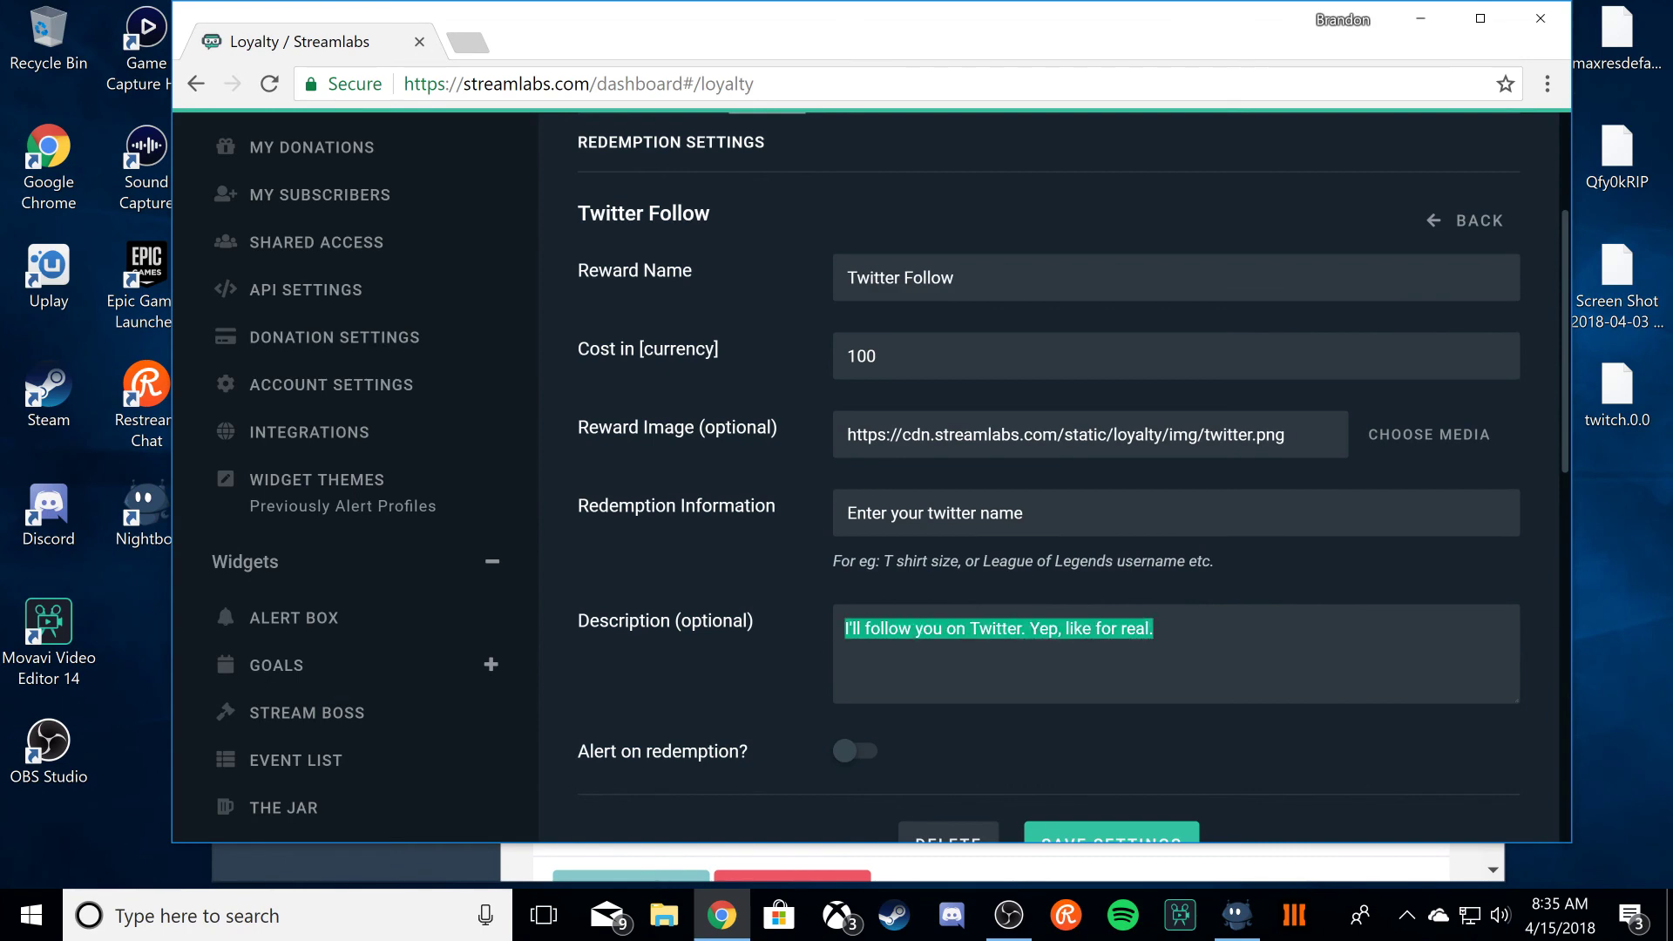
{"action": "scroll", "coordinate": [979, 611], "scroll_direction": "down", "scroll_amount": 4}
{"action": "scroll", "coordinate": [1055, 525], "scroll_direction": "up", "scroll_amount": 4}
{"action": "scroll", "coordinate": [904, 479], "scroll_direction": "down", "scroll_amount": 4}
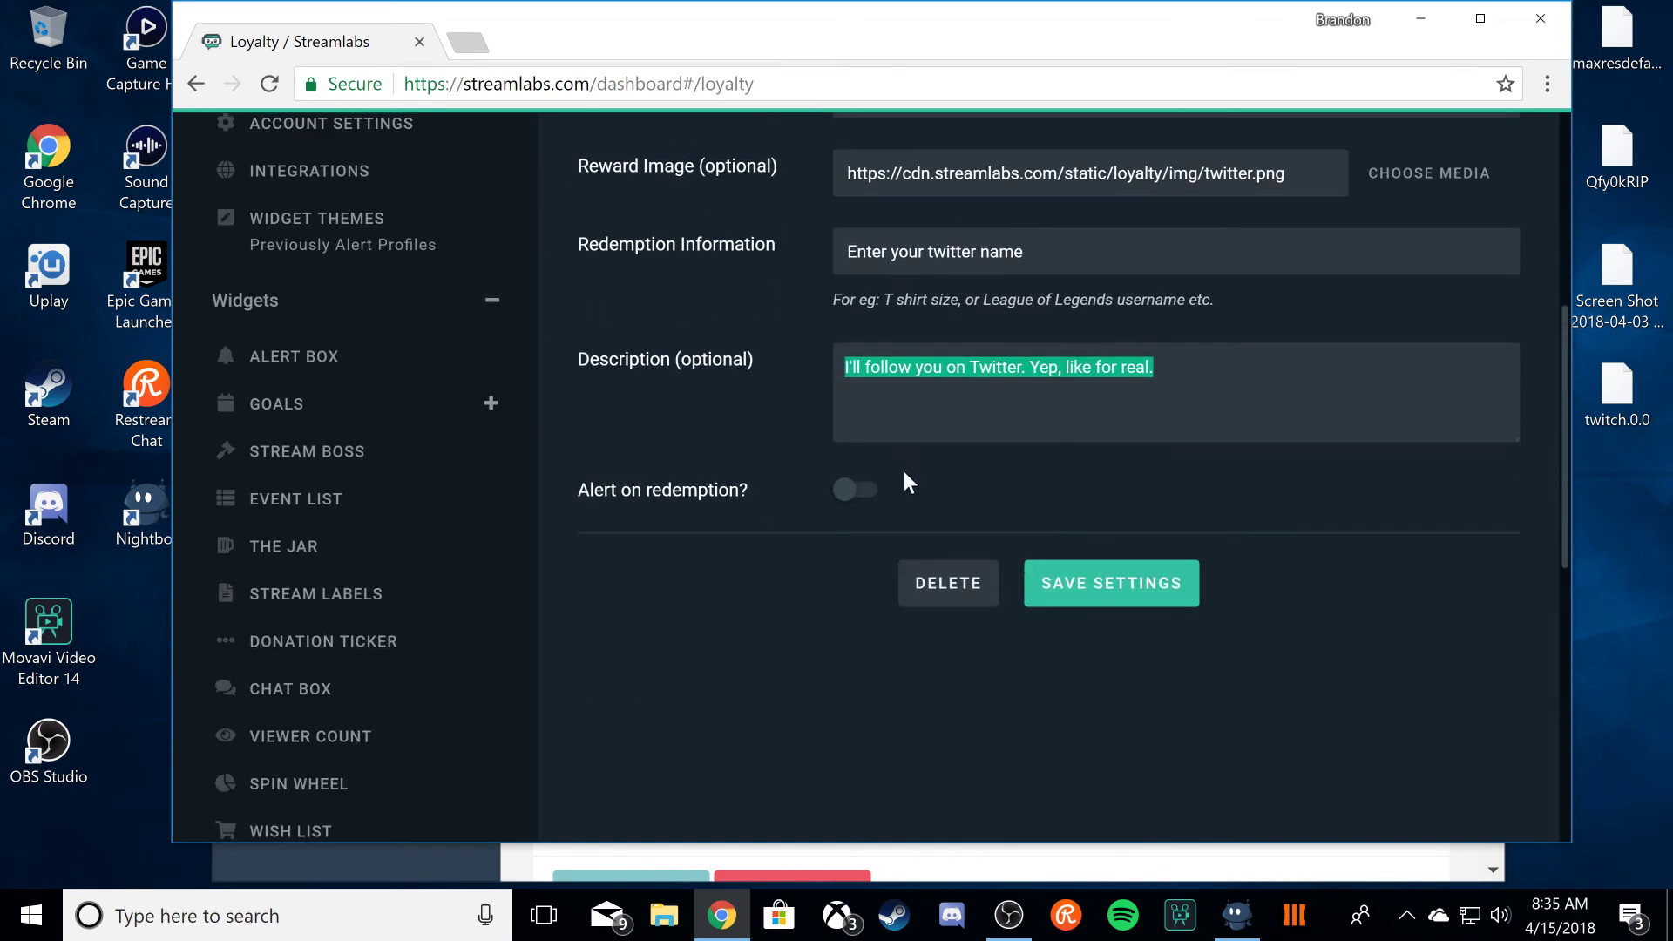
{"action": "left_click", "coordinate": [1083, 586]}
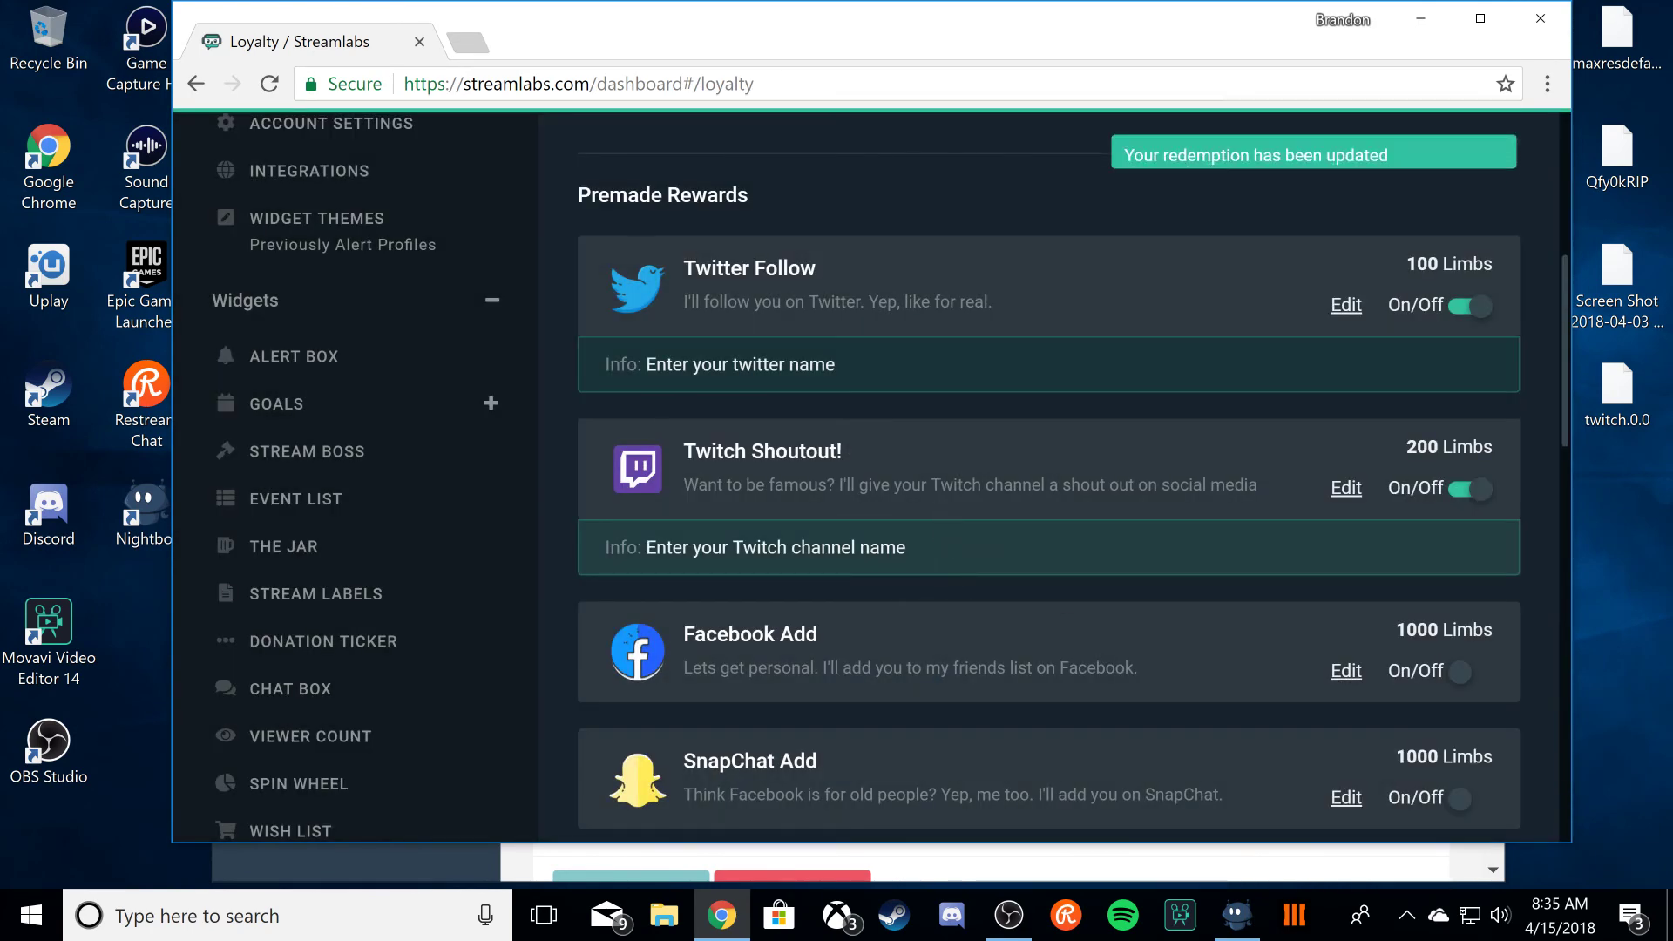
Step: Start a new custom reward, then back out without adding it
{"action": "scroll", "coordinate": [896, 500], "scroll_direction": "down", "scroll_amount": 17}
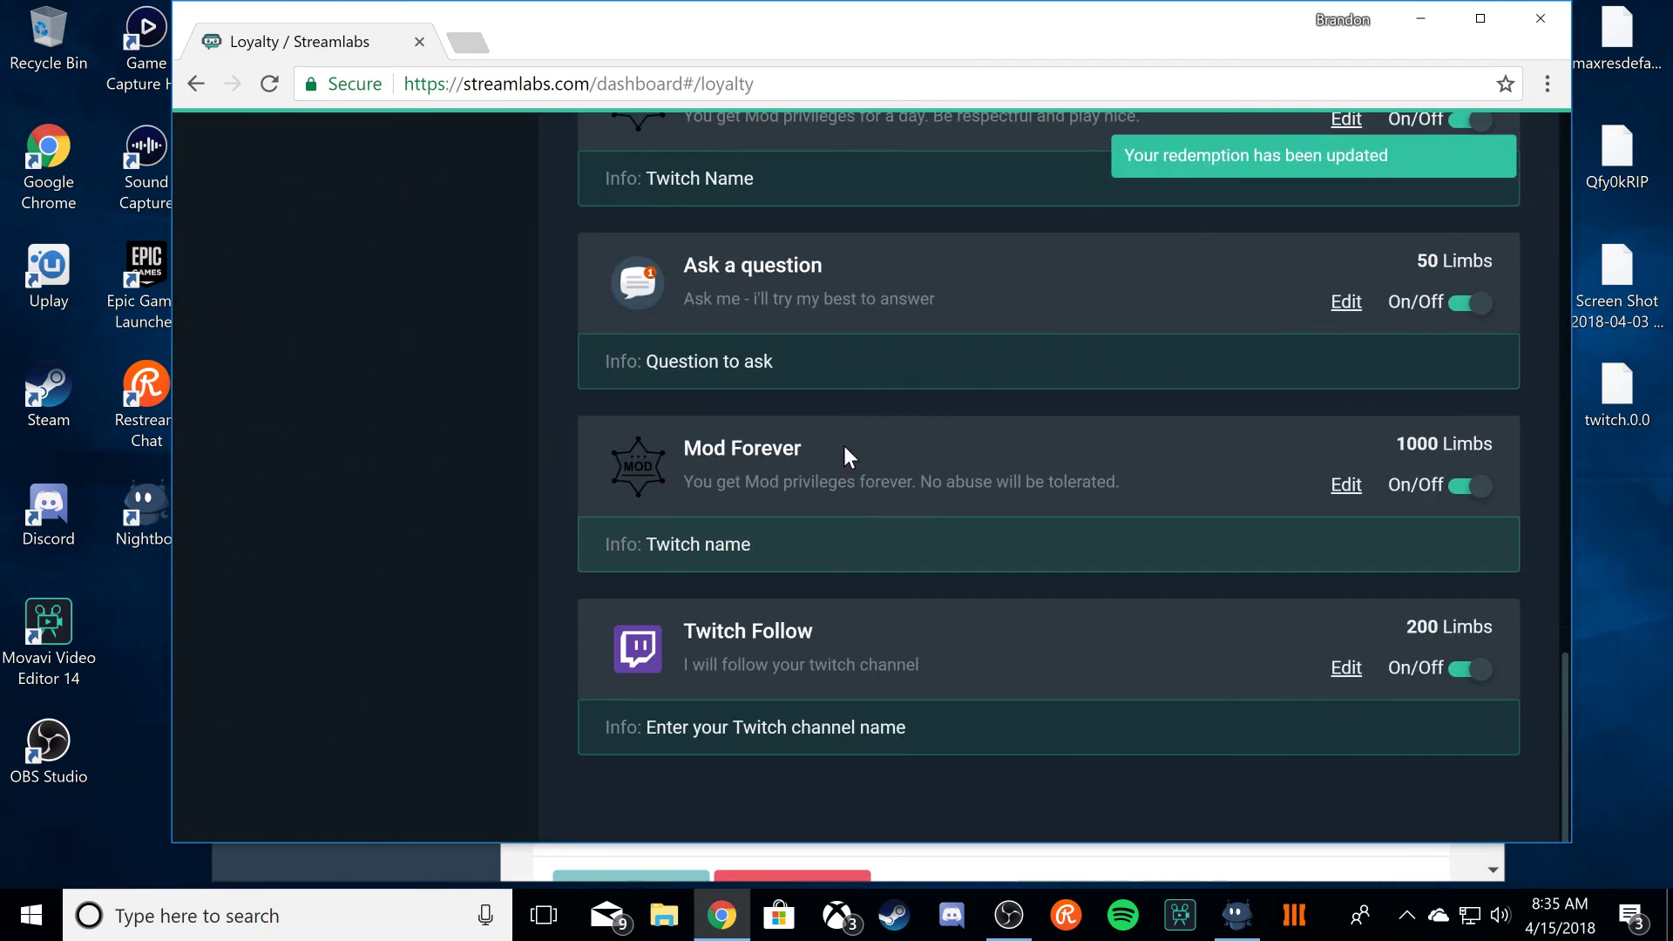
{"action": "scroll", "coordinate": [970, 573], "scroll_direction": "up", "scroll_amount": 20}
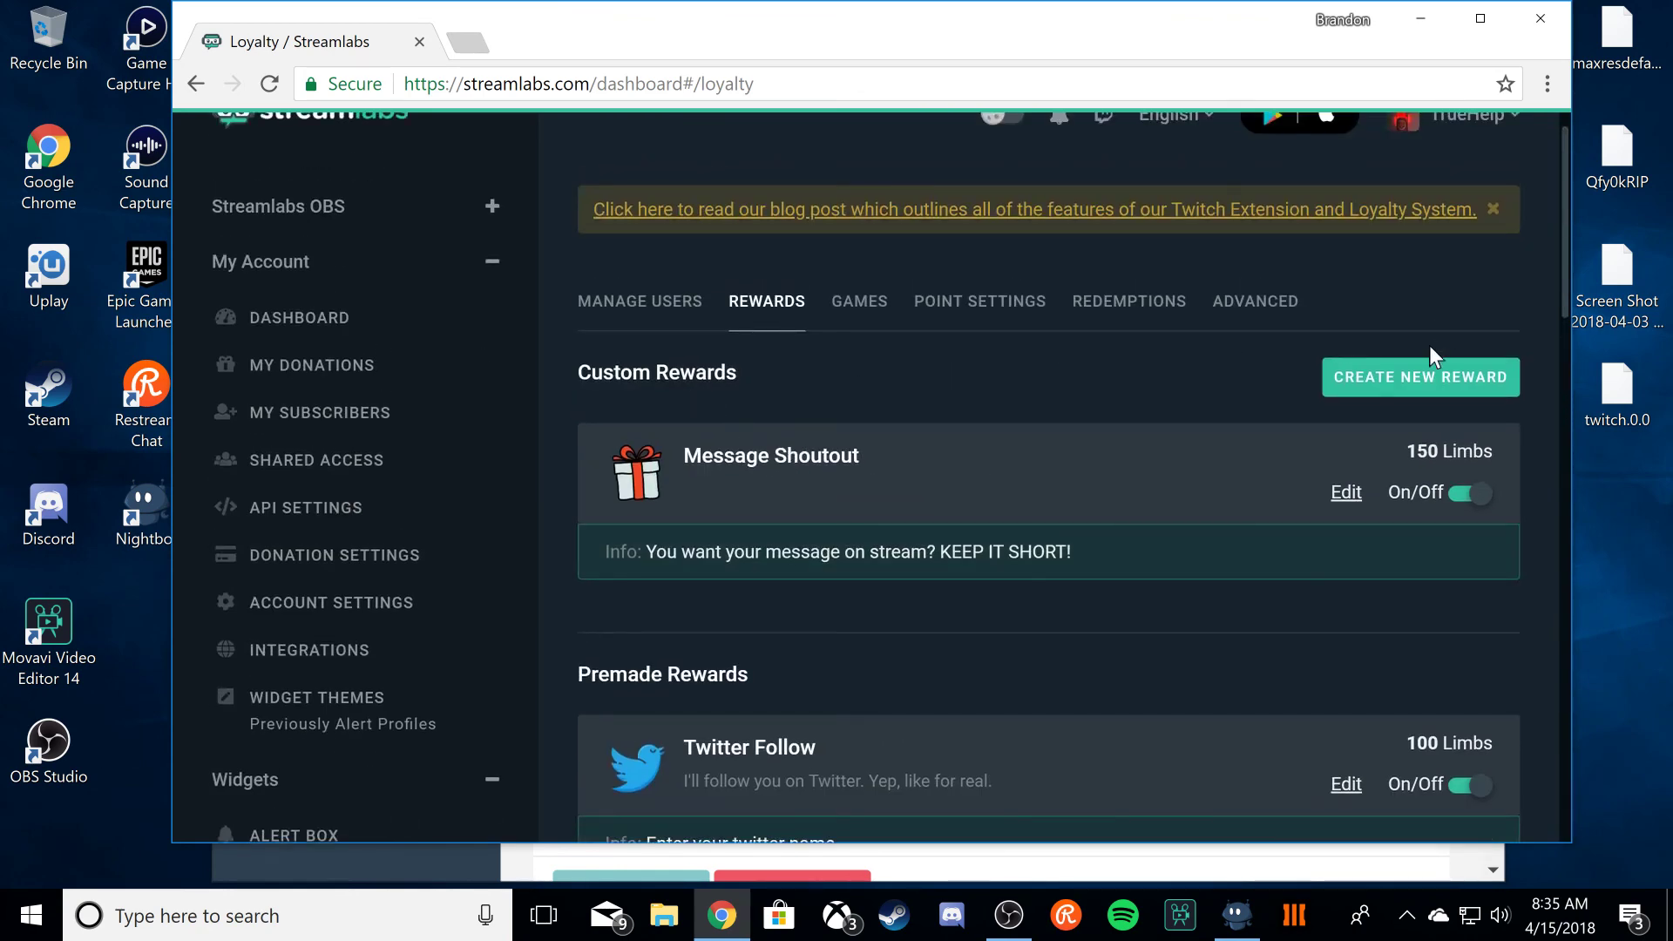
{"action": "left_click", "coordinate": [1364, 375]}
{"action": "scroll", "coordinate": [1075, 493], "scroll_direction": "down", "scroll_amount": 7}
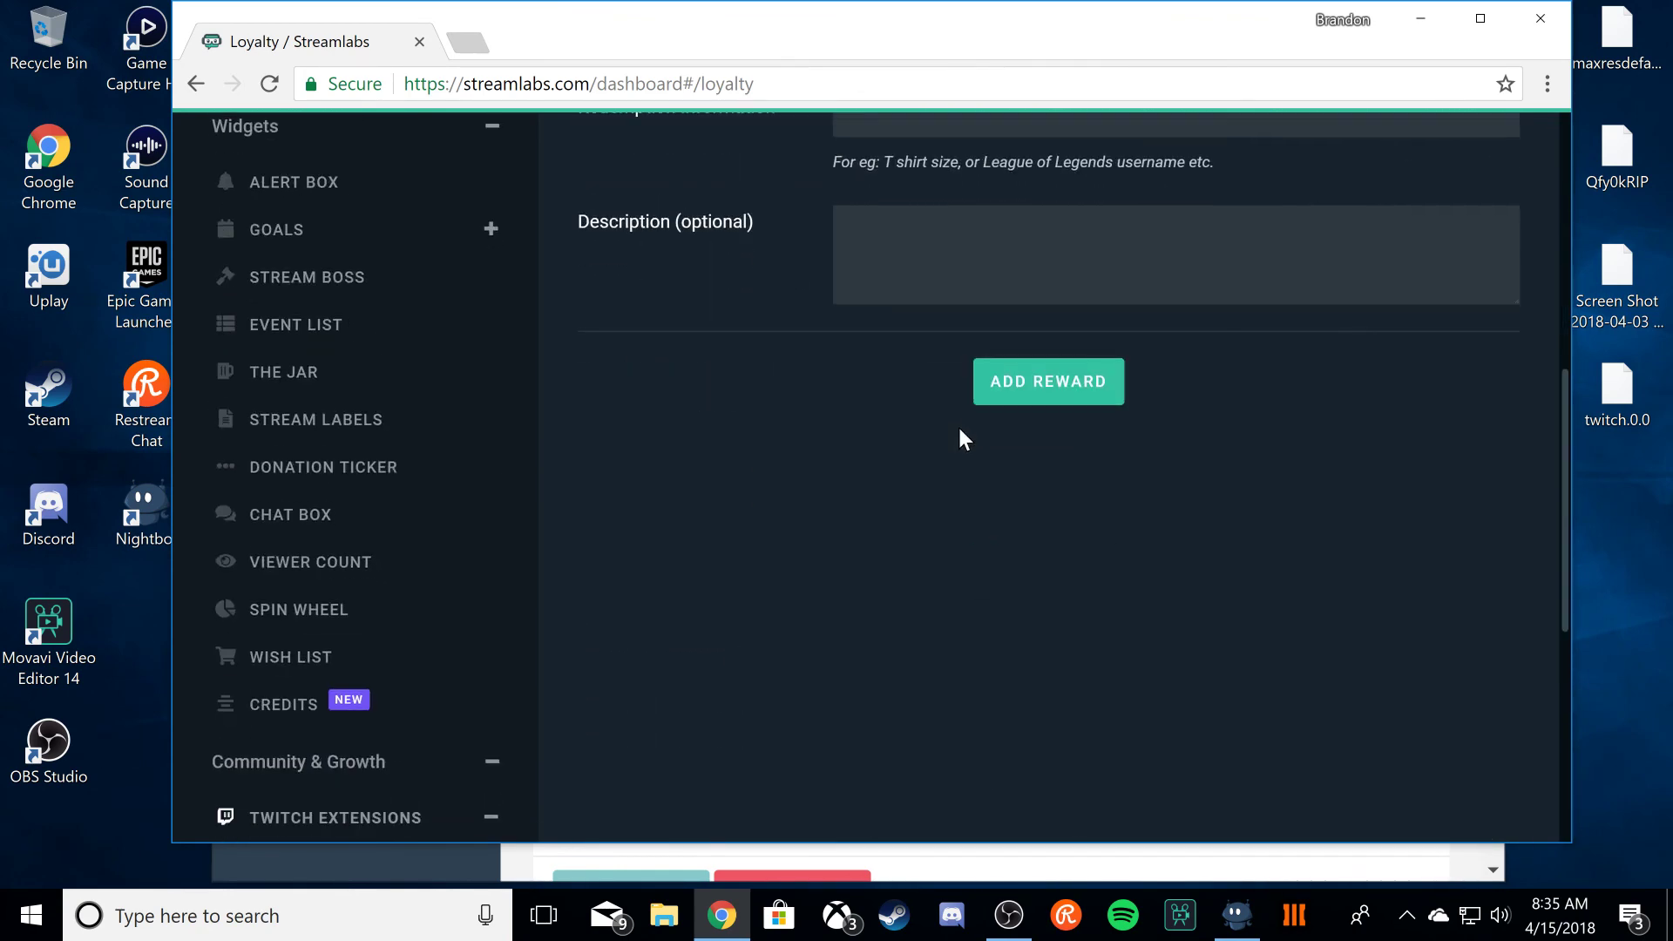
{"action": "scroll", "coordinate": [959, 427], "scroll_direction": "up", "scroll_amount": 7}
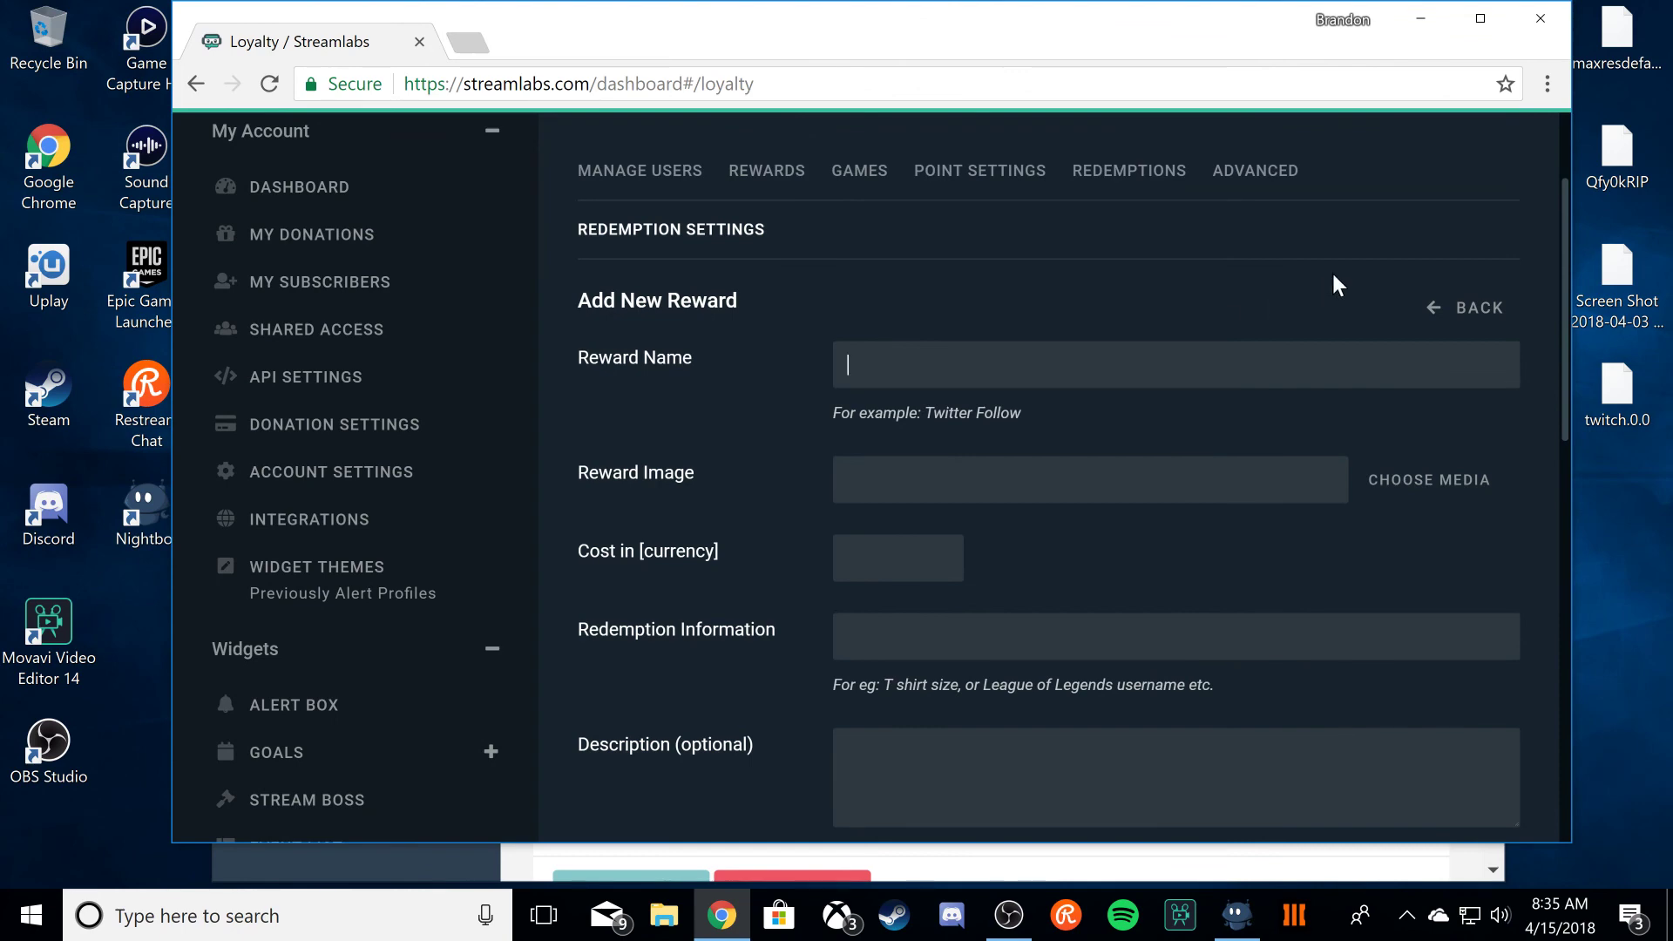
{"action": "left_click", "coordinate": [1464, 307]}
Step: Show the chest game settings: 30 reward, 15min drop frequency, 30% of viewers
{"action": "scroll", "coordinate": [1137, 344], "scroll_direction": "up", "scroll_amount": 1}
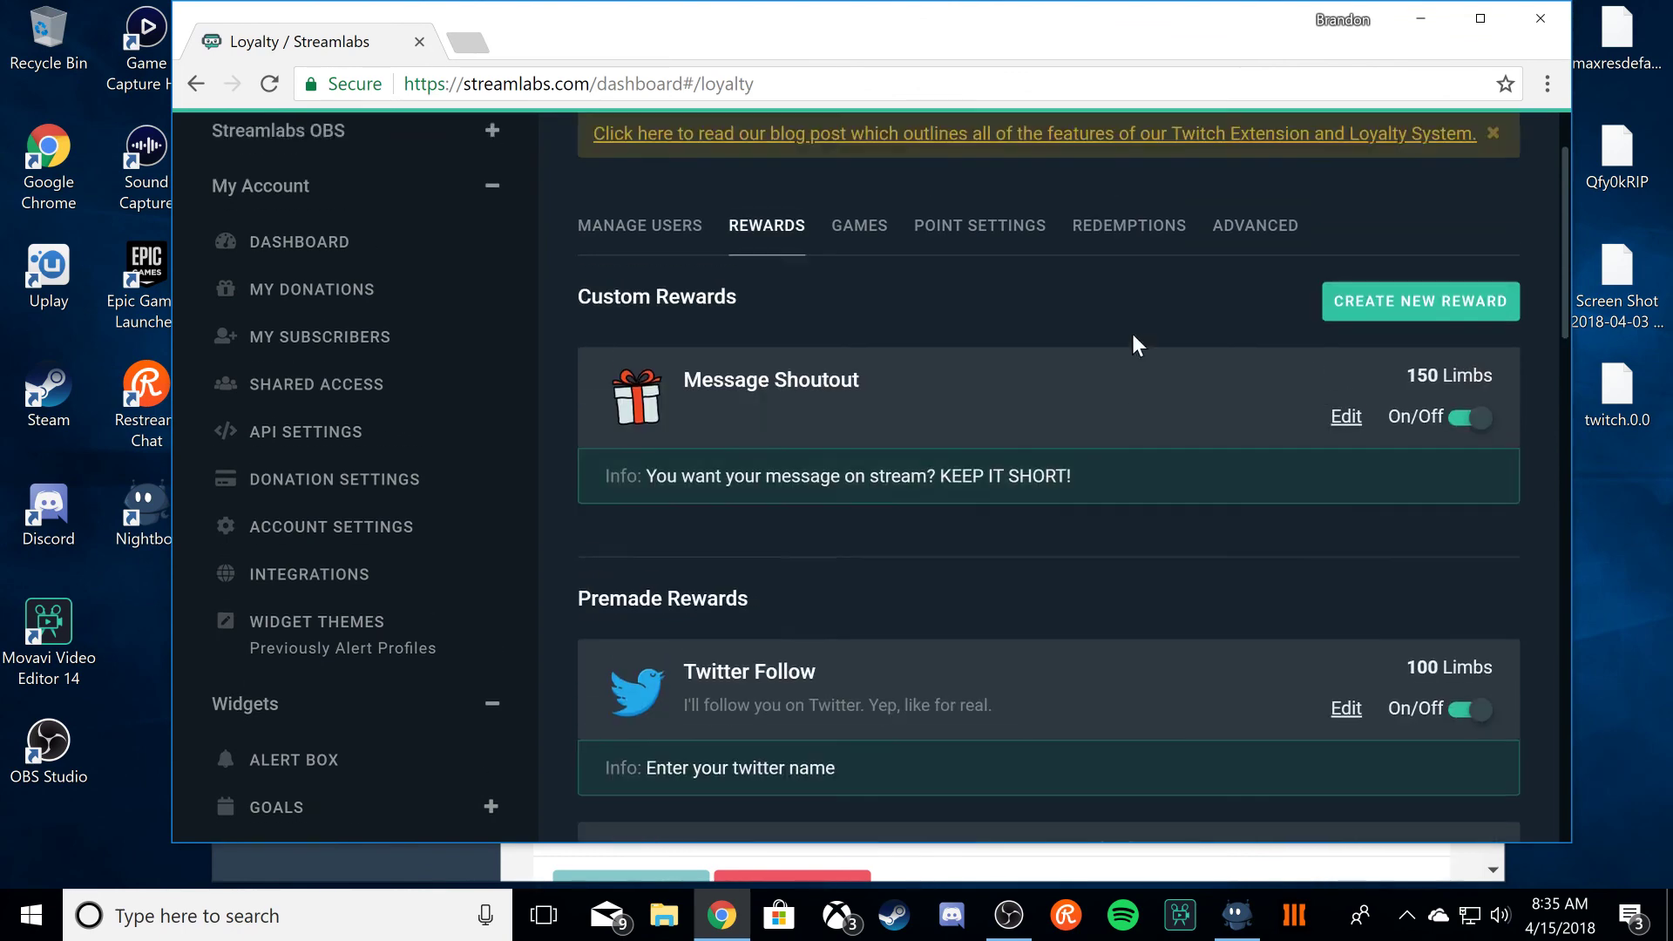
{"action": "scroll", "coordinate": [1136, 344], "scroll_direction": "up", "scroll_amount": 1}
{"action": "left_click", "coordinate": [885, 349]}
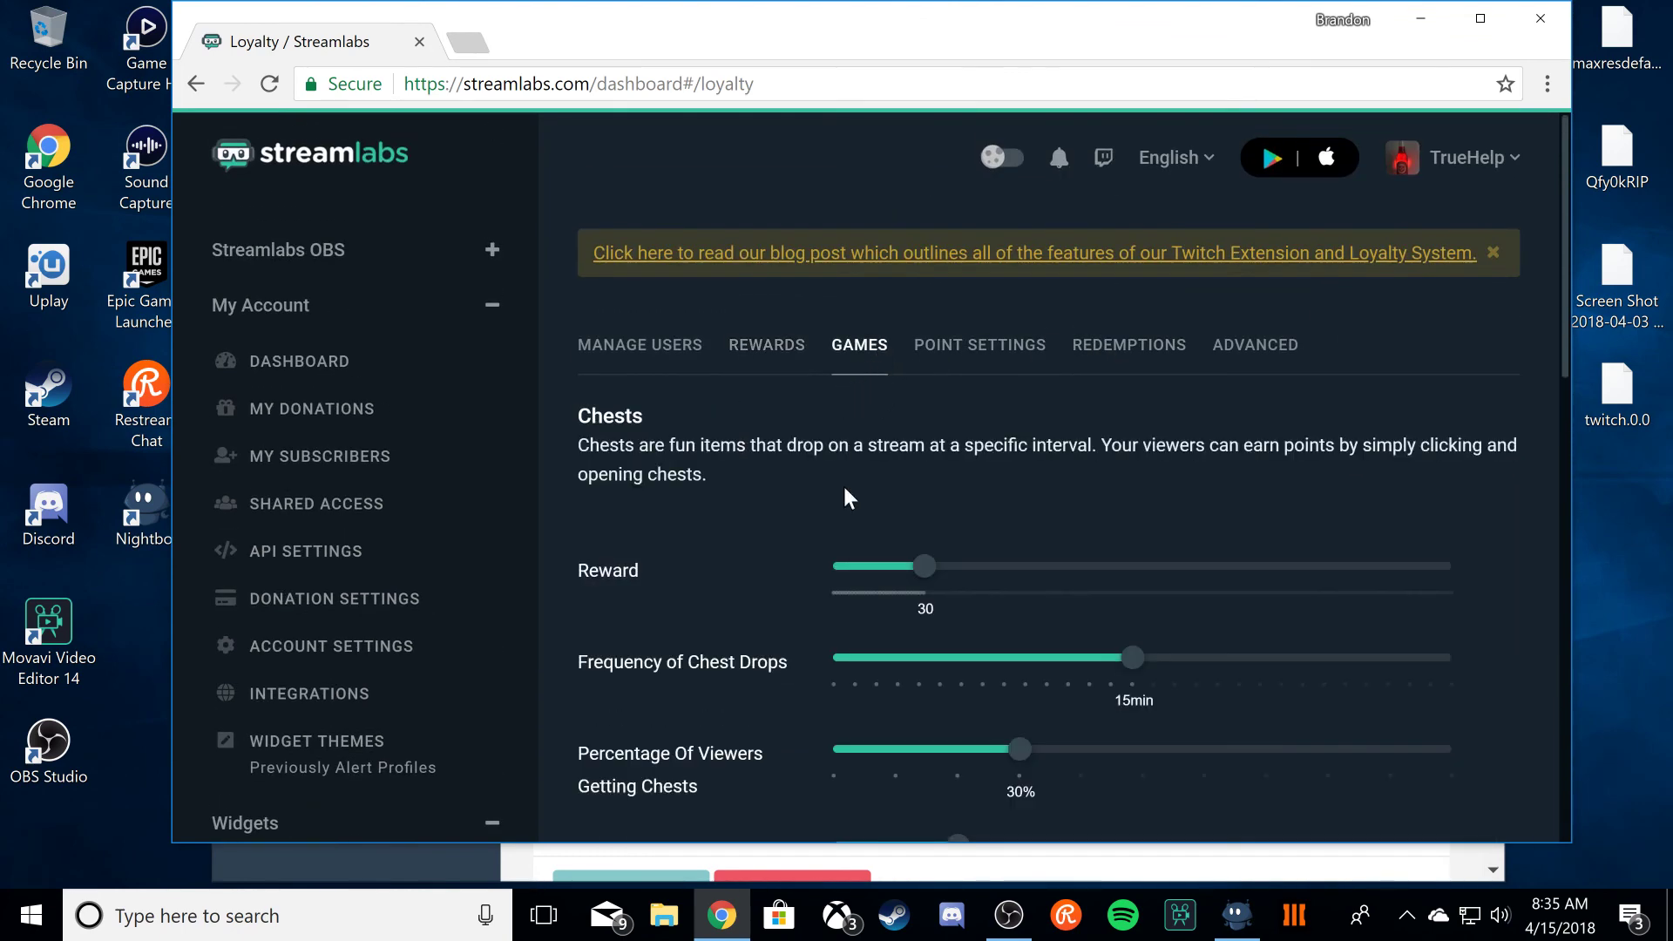
{"action": "scroll", "coordinate": [851, 534], "scroll_direction": "down", "scroll_amount": 6}
{"action": "scroll", "coordinate": [863, 560], "scroll_direction": "up", "scroll_amount": 6}
{"action": "scroll", "coordinate": [730, 567], "scroll_direction": "down", "scroll_amount": 6}
{"action": "scroll", "coordinate": [734, 571], "scroll_direction": "up", "scroll_amount": 4}
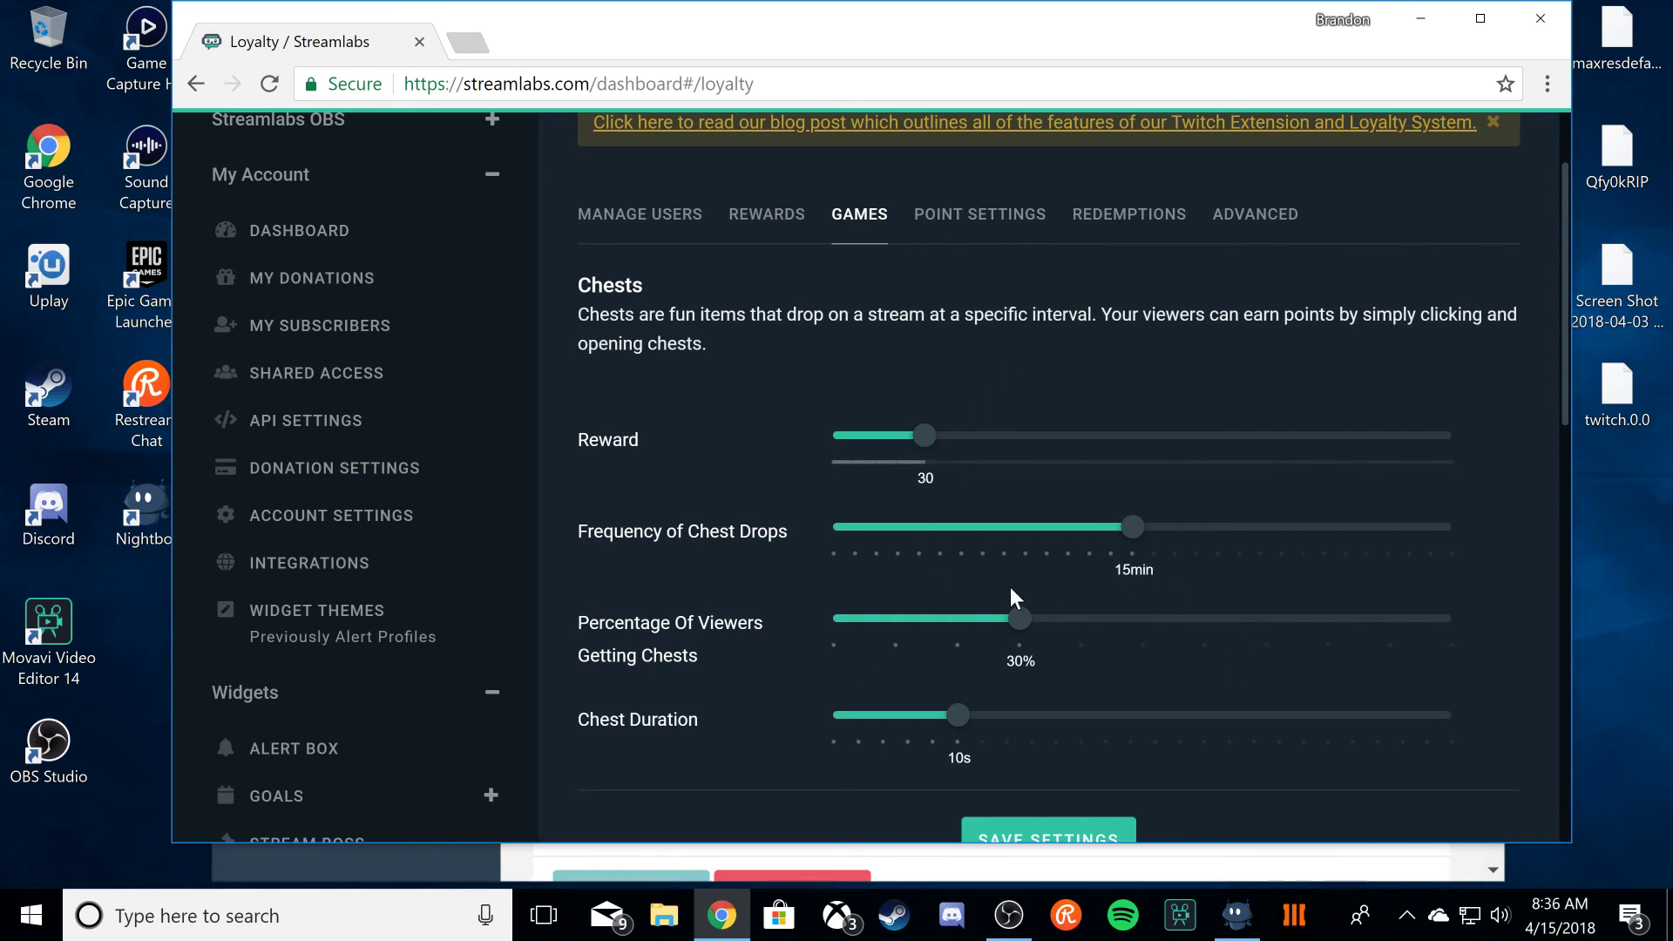
{"action": "scroll", "coordinate": [958, 566], "scroll_direction": "up", "scroll_amount": 2}
{"action": "scroll", "coordinate": [976, 592], "scroll_direction": "down", "scroll_amount": 5}
{"action": "scroll", "coordinate": [941, 488], "scroll_direction": "up", "scroll_amount": 5}
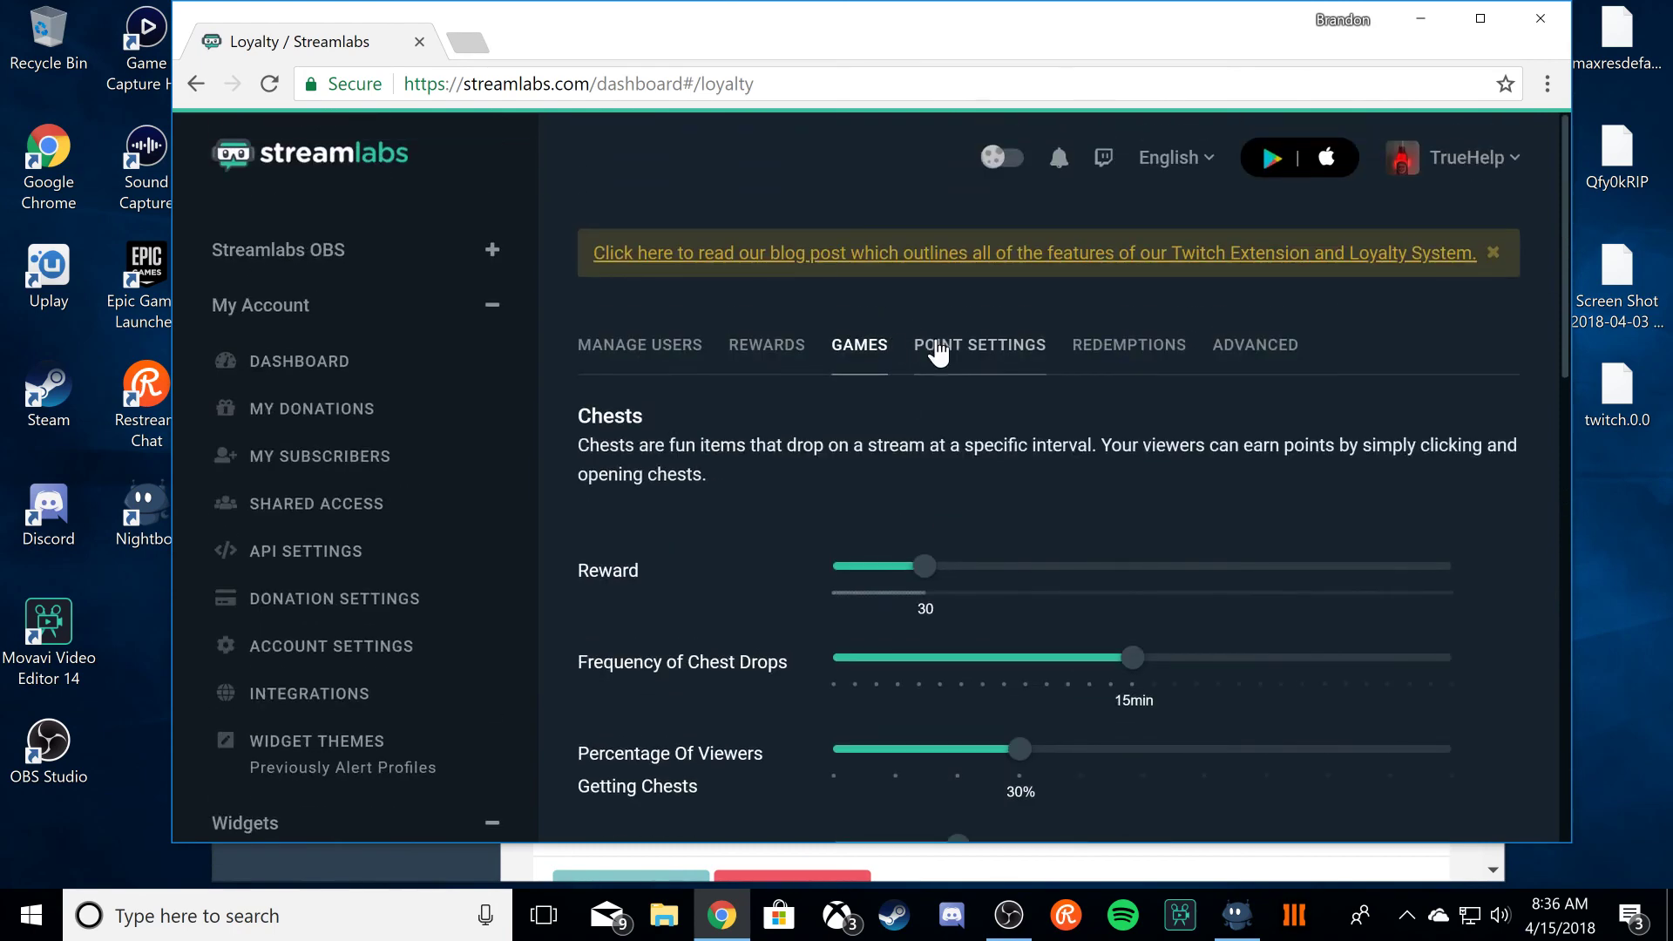
{"action": "left_click", "coordinate": [938, 349]}
Step: Scroll through the Limbs currency, earning rate and reward point values in Point Settings
{"action": "scroll", "coordinate": [836, 436], "scroll_direction": "down", "scroll_amount": 3}
{"action": "scroll", "coordinate": [874, 431], "scroll_direction": "up", "scroll_amount": 3}
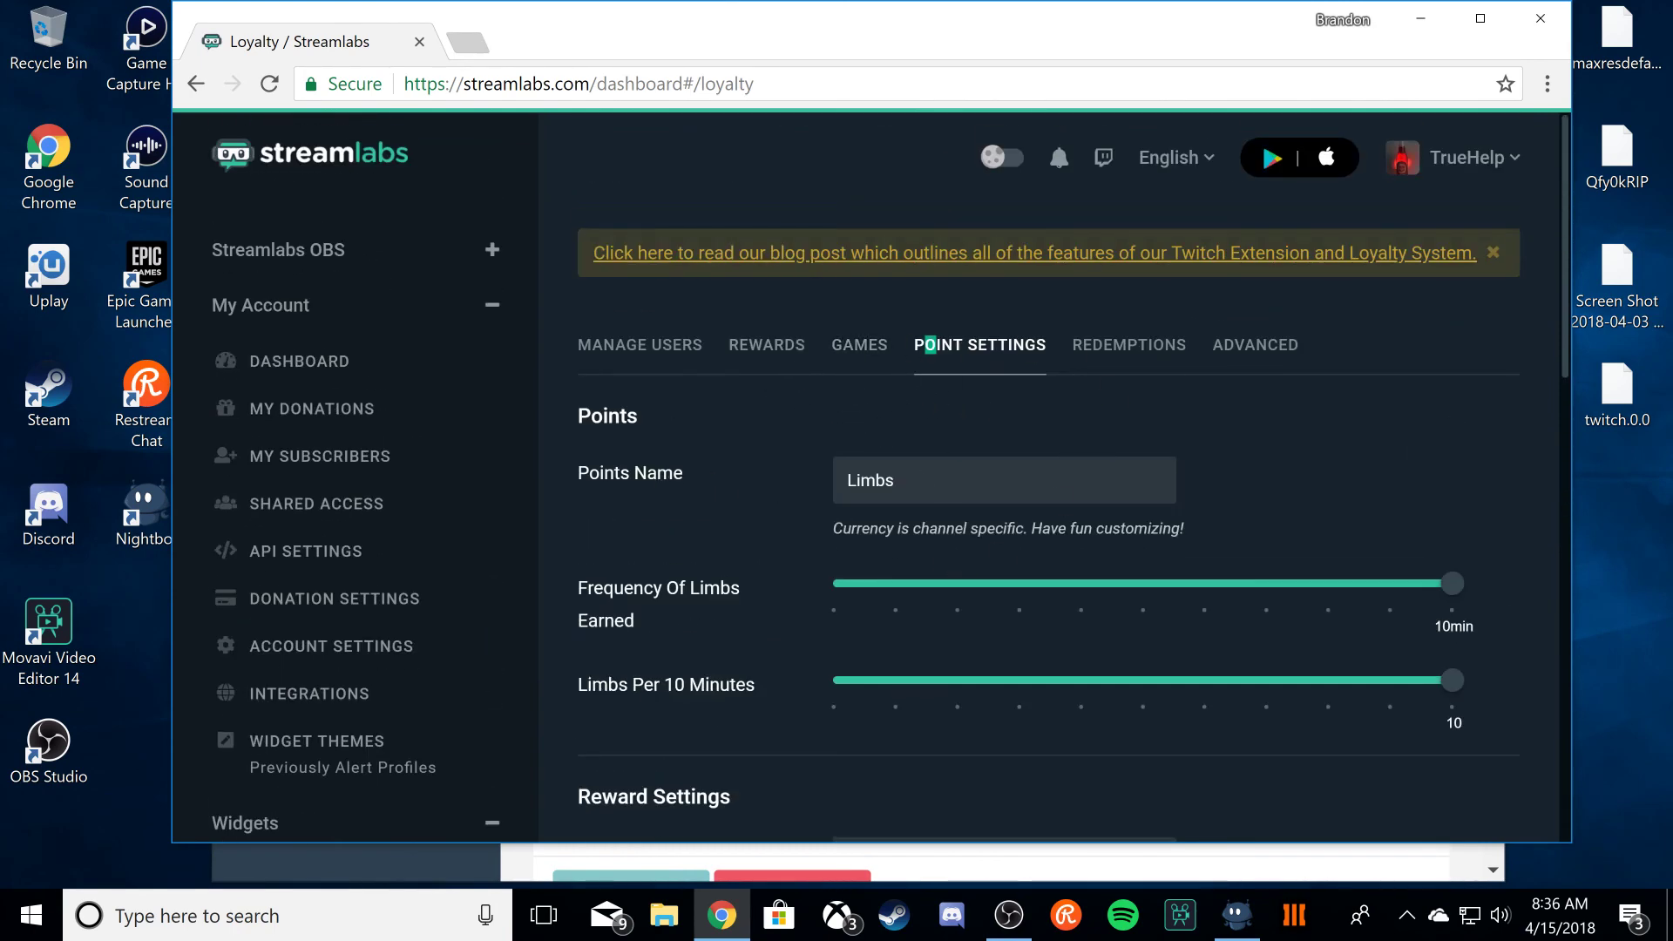
{"action": "scroll", "coordinate": [959, 715], "scroll_direction": "down", "scroll_amount": 3}
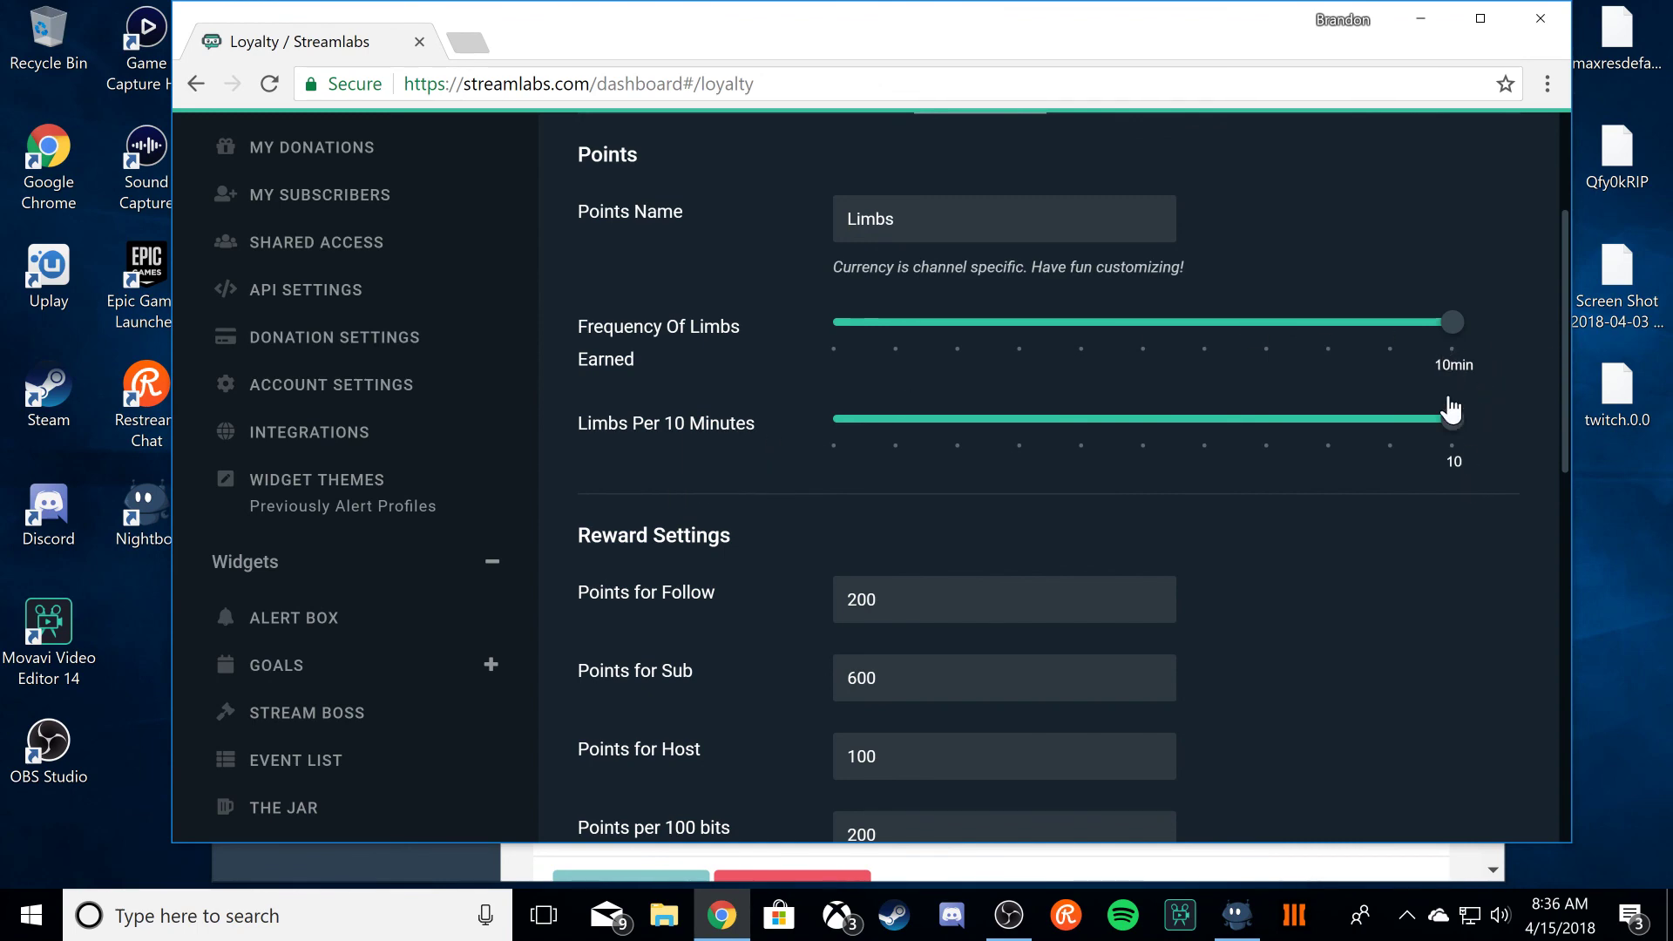
{"action": "scroll", "coordinate": [1453, 488], "scroll_direction": "down", "scroll_amount": 3}
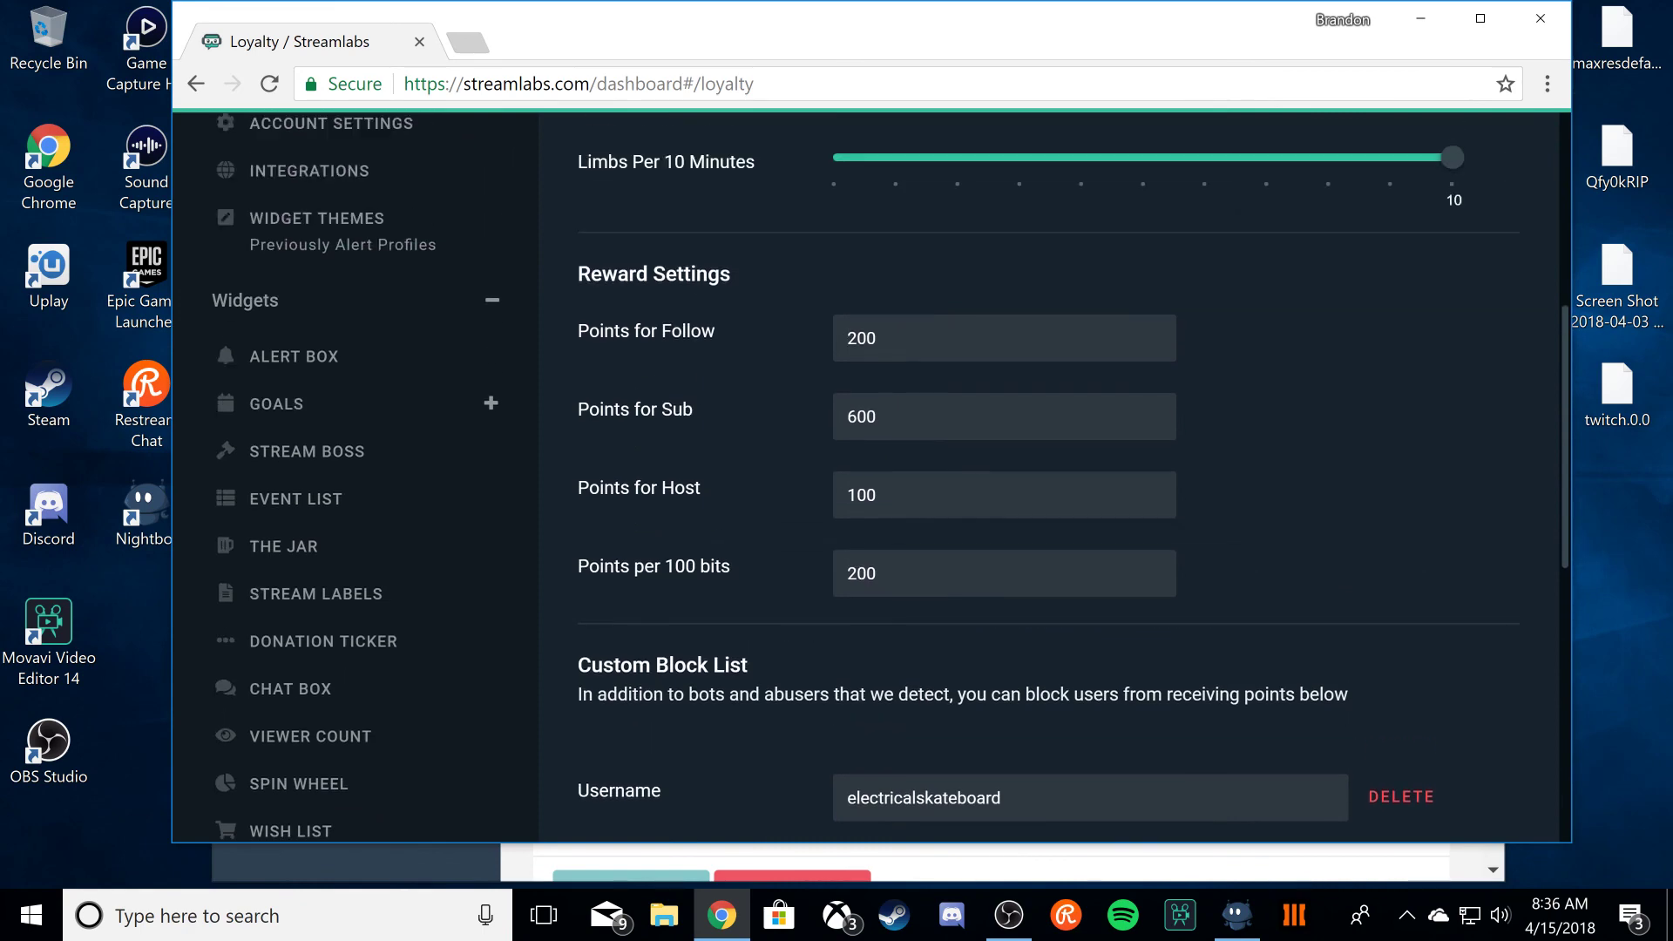
{"action": "scroll", "coordinate": [739, 326], "scroll_direction": "up", "scroll_amount": 3}
{"action": "scroll", "coordinate": [732, 375], "scroll_direction": "down", "scroll_amount": 3}
{"action": "scroll", "coordinate": [649, 540], "scroll_direction": "down", "scroll_amount": 6}
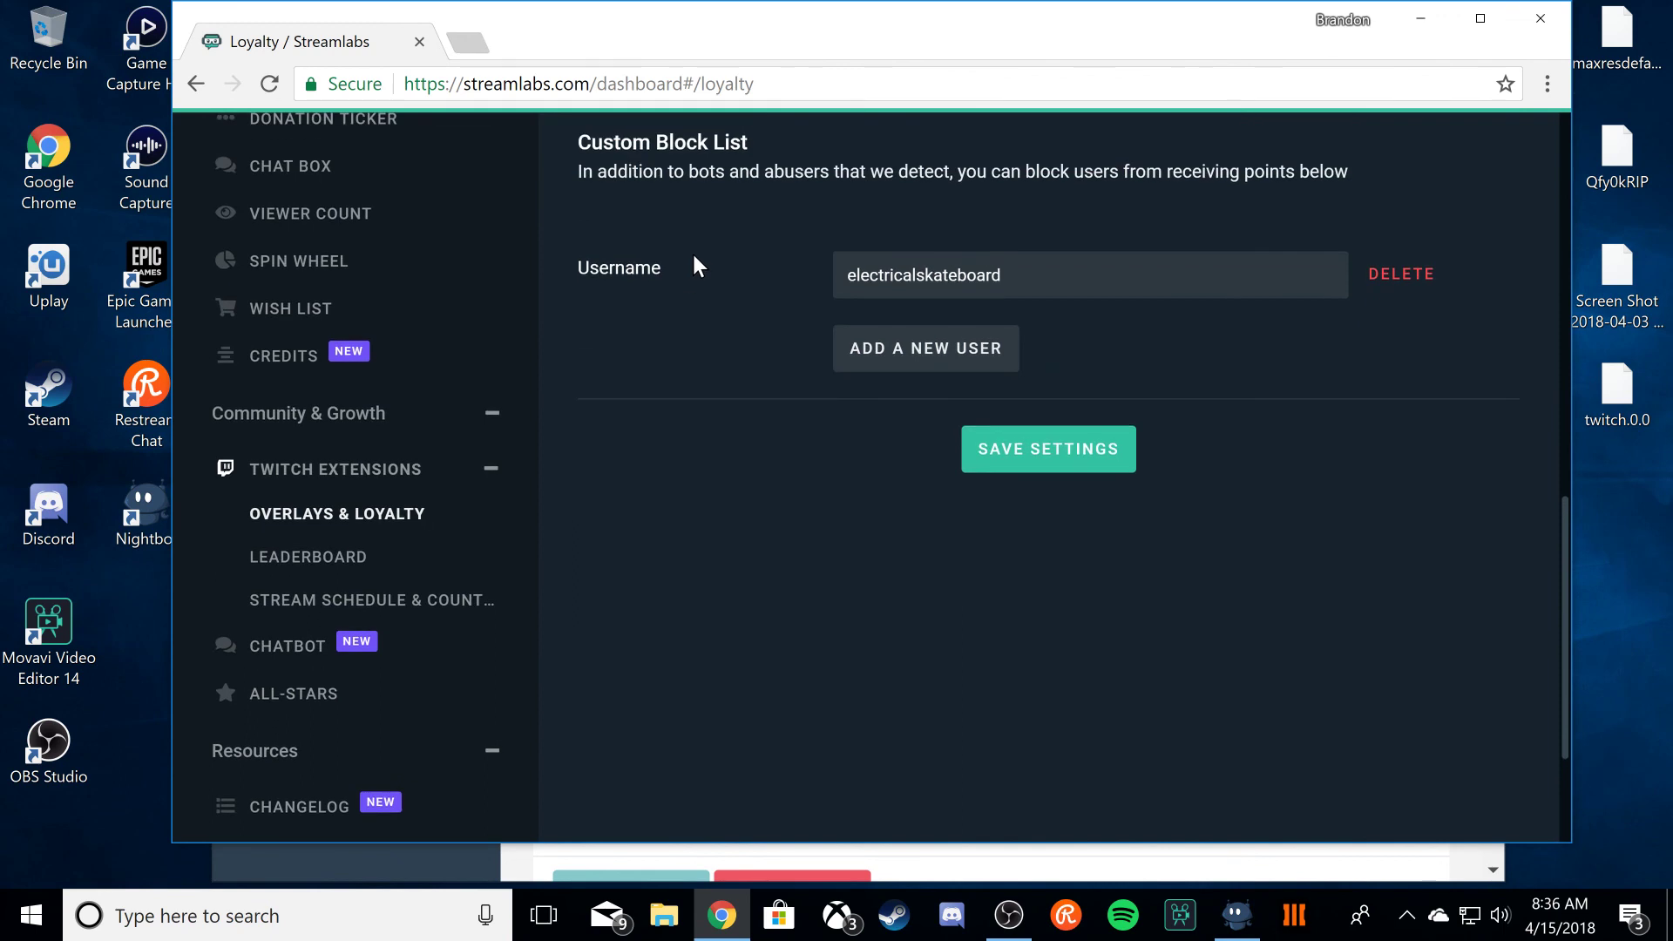
{"action": "scroll", "coordinate": [797, 533], "scroll_direction": "up", "scroll_amount": 3}
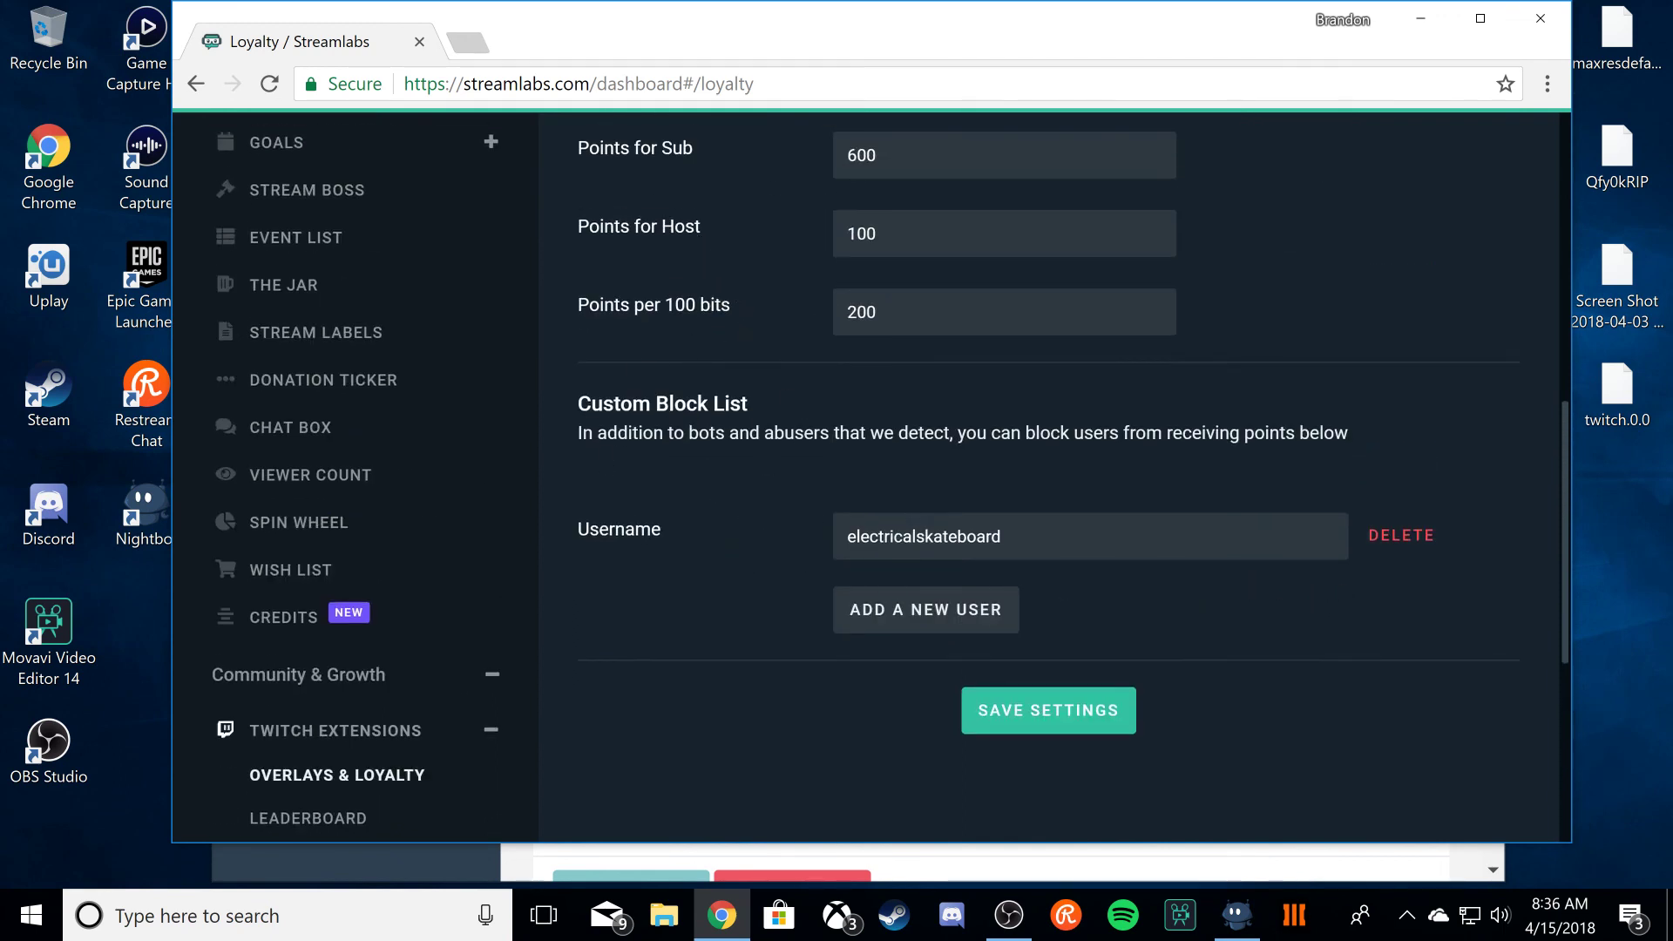
Step: Highlight, then deselect, the blocked username in the Custom Block List
{"action": "left_click_drag", "start_coordinate": [1002, 536], "coordinate": [793, 544]}
{"action": "left_click", "coordinate": [933, 508]}
{"action": "left_click_drag", "start_coordinate": [1002, 536], "coordinate": [772, 560]}
{"action": "left_click", "coordinate": [806, 482]}
Step: Rearrange the Nightbot and Streamlabs windows, then show the loyalty Redemptions list
{"action": "left_click_drag", "start_coordinate": [810, 41], "coordinate": [640, 80]}
{"action": "left_click_drag", "start_coordinate": [812, 14], "coordinate": [838, 14]}
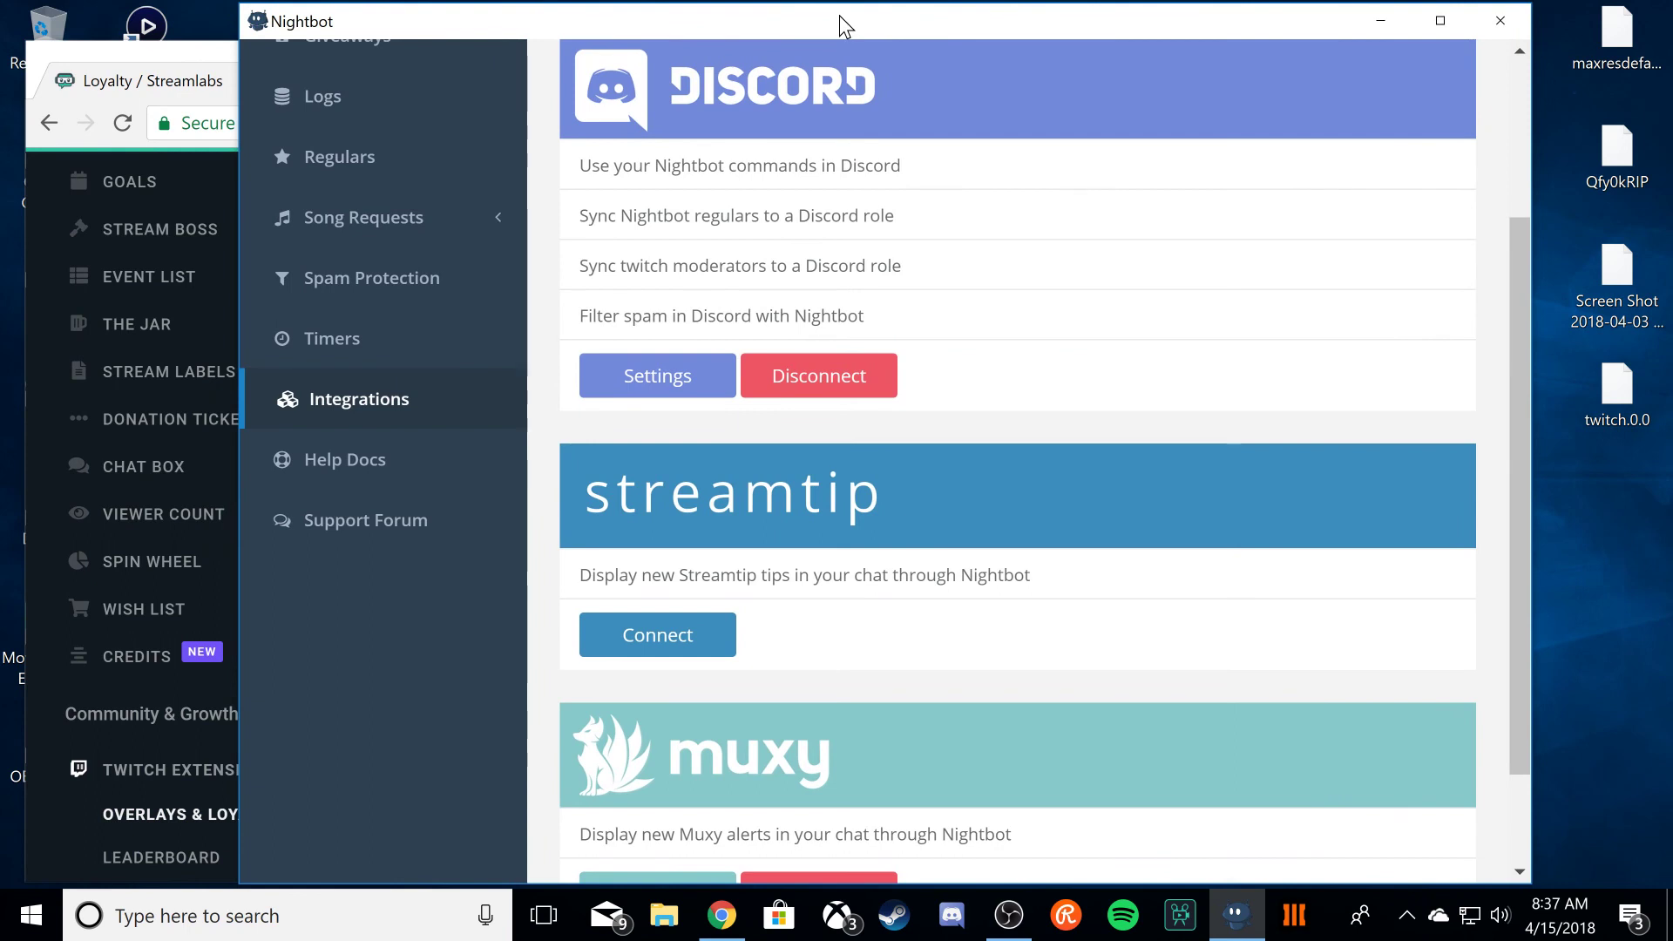
{"action": "left_click", "coordinate": [180, 54]}
{"action": "left_click_drag", "start_coordinate": [562, 67], "coordinate": [582, 18]}
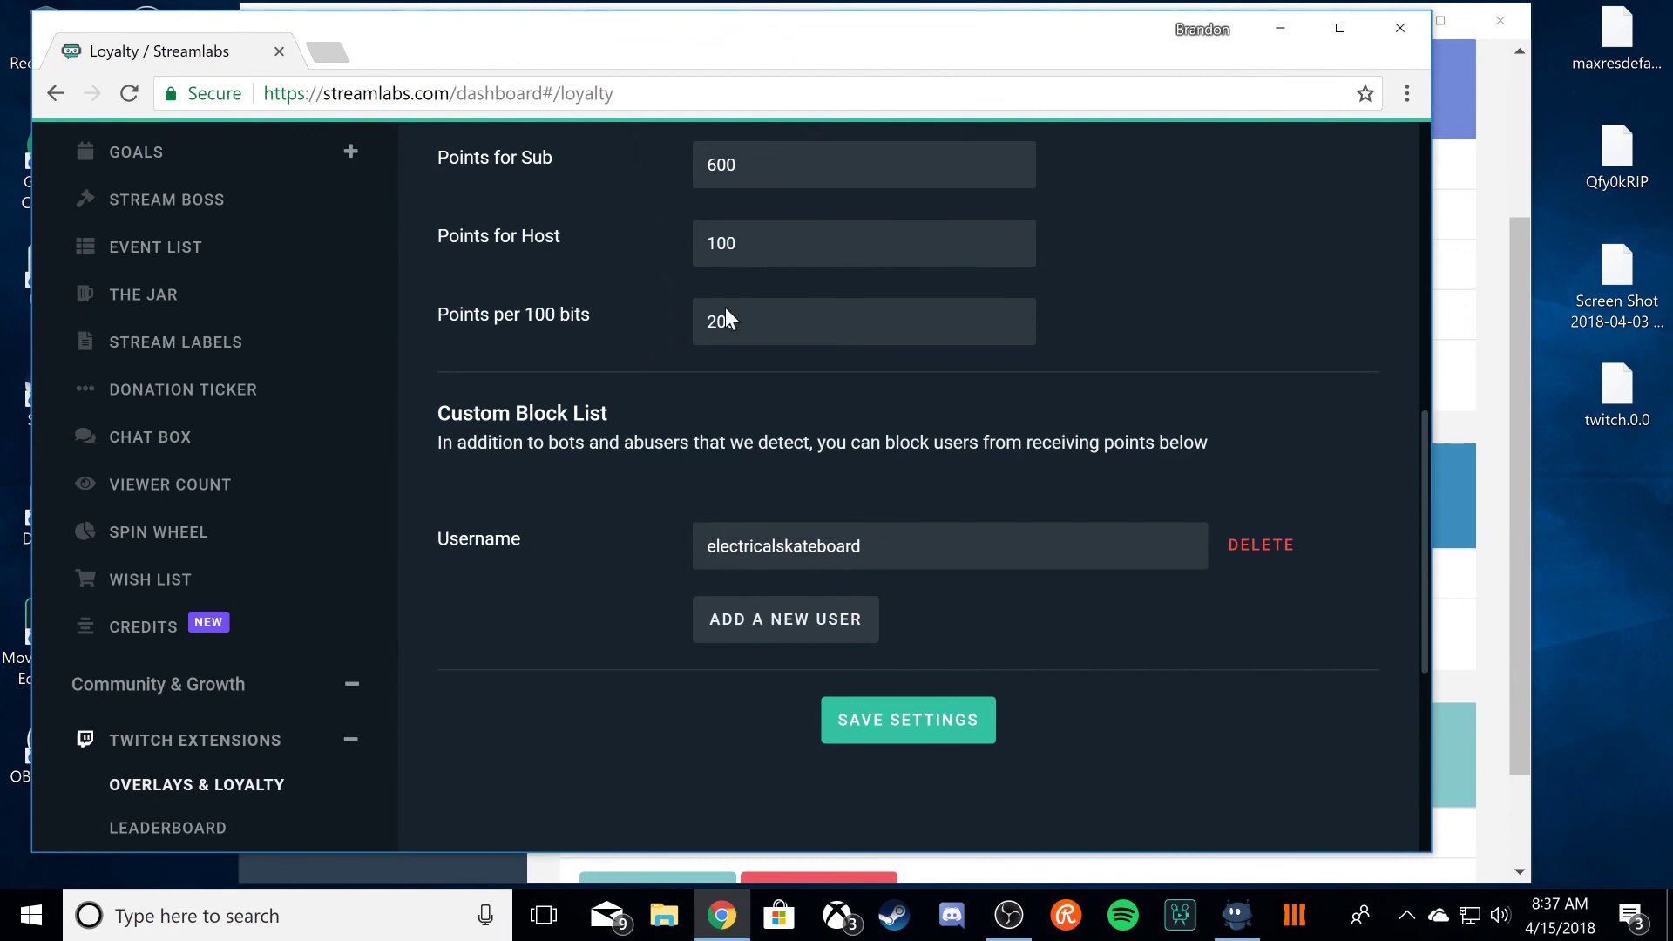
{"action": "scroll", "coordinate": [628, 813], "scroll_direction": "up", "scroll_amount": 6}
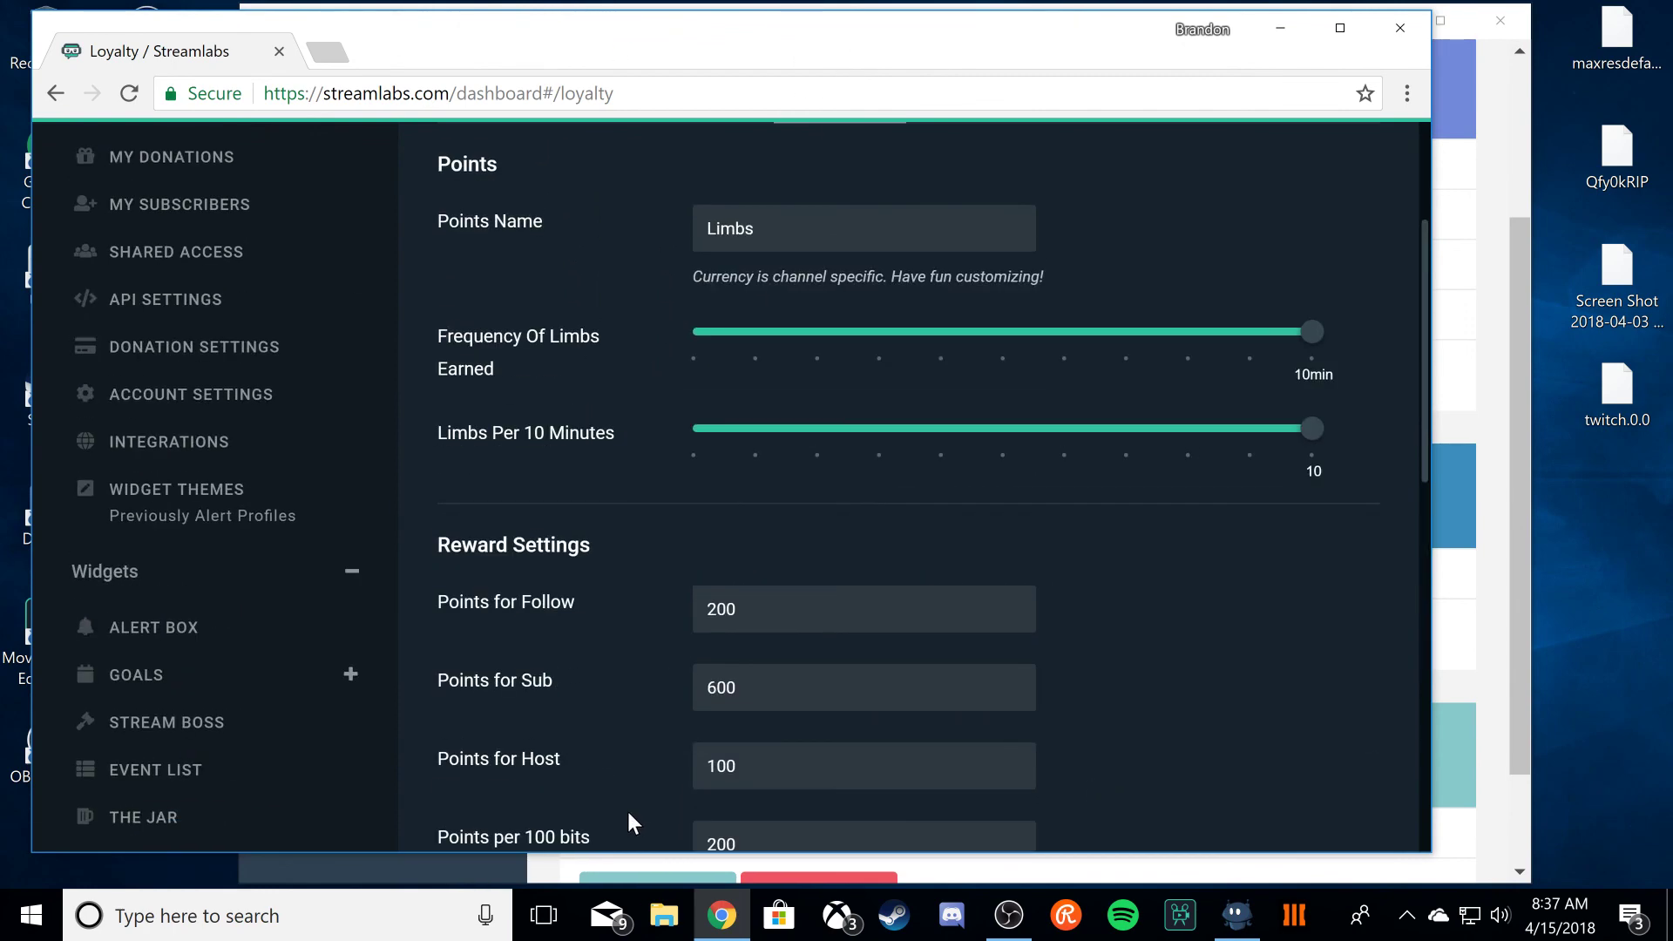
{"action": "scroll", "coordinate": [862, 703], "scroll_direction": "up", "scroll_amount": 3}
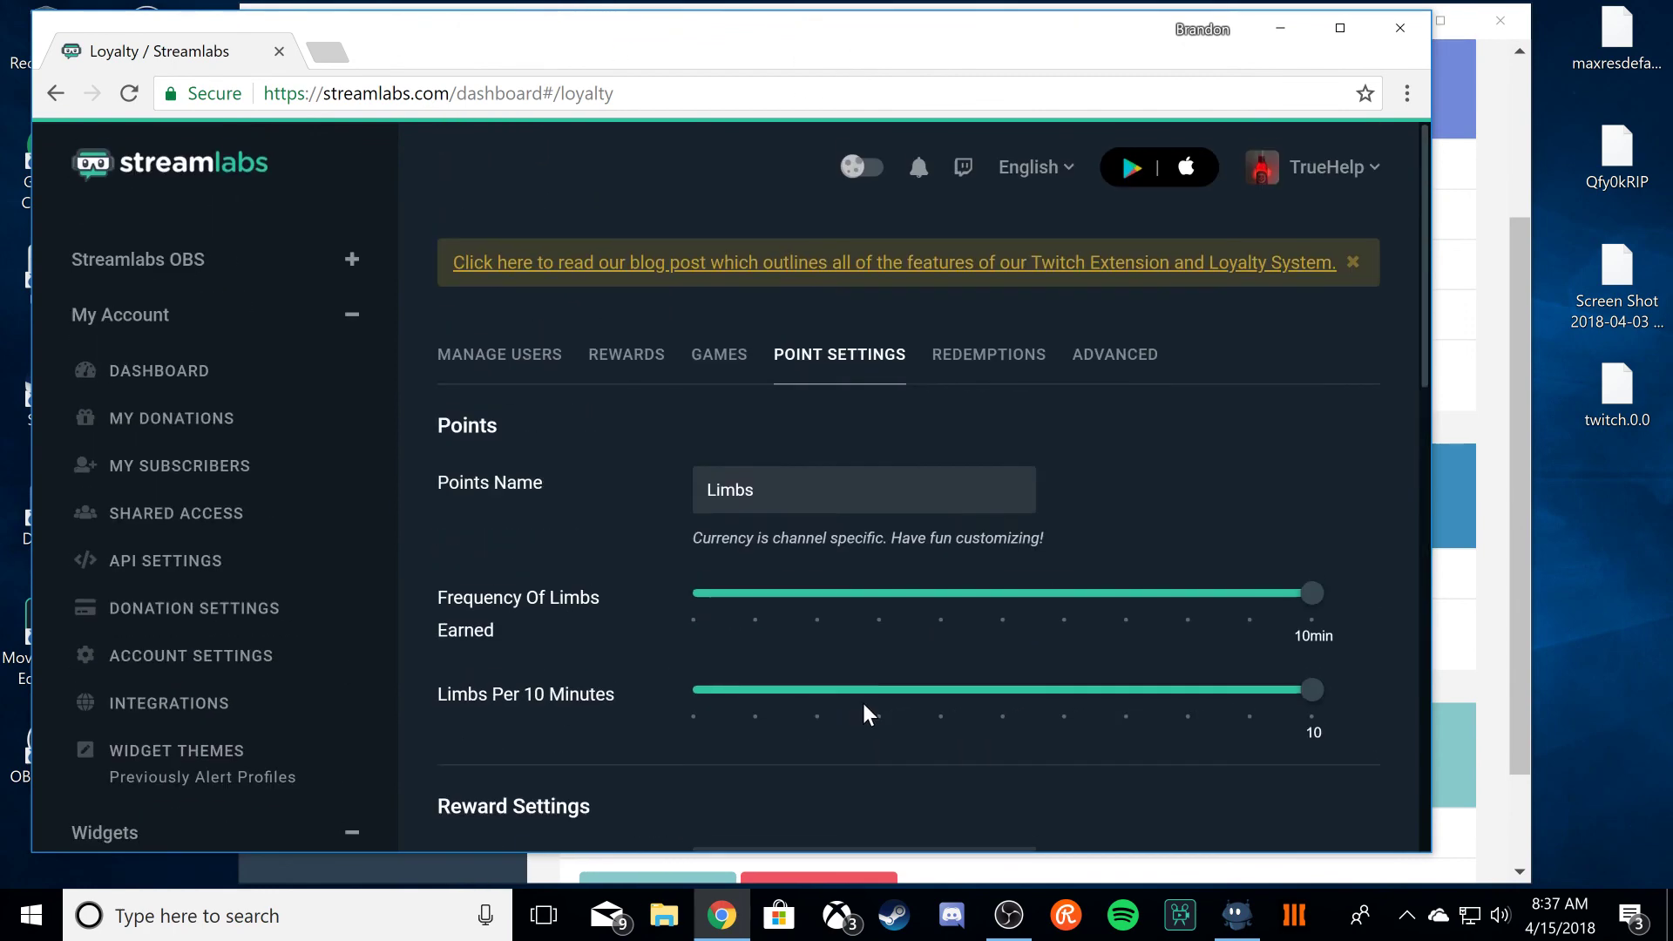
{"action": "left_click", "coordinate": [986, 375]}
Step: Review the empty redemptions list, then look over the Advanced loyalty options
{"action": "scroll", "coordinate": [868, 561], "scroll_direction": "down", "scroll_amount": 5}
{"action": "scroll", "coordinate": [1103, 314], "scroll_direction": "up", "scroll_amount": 5}
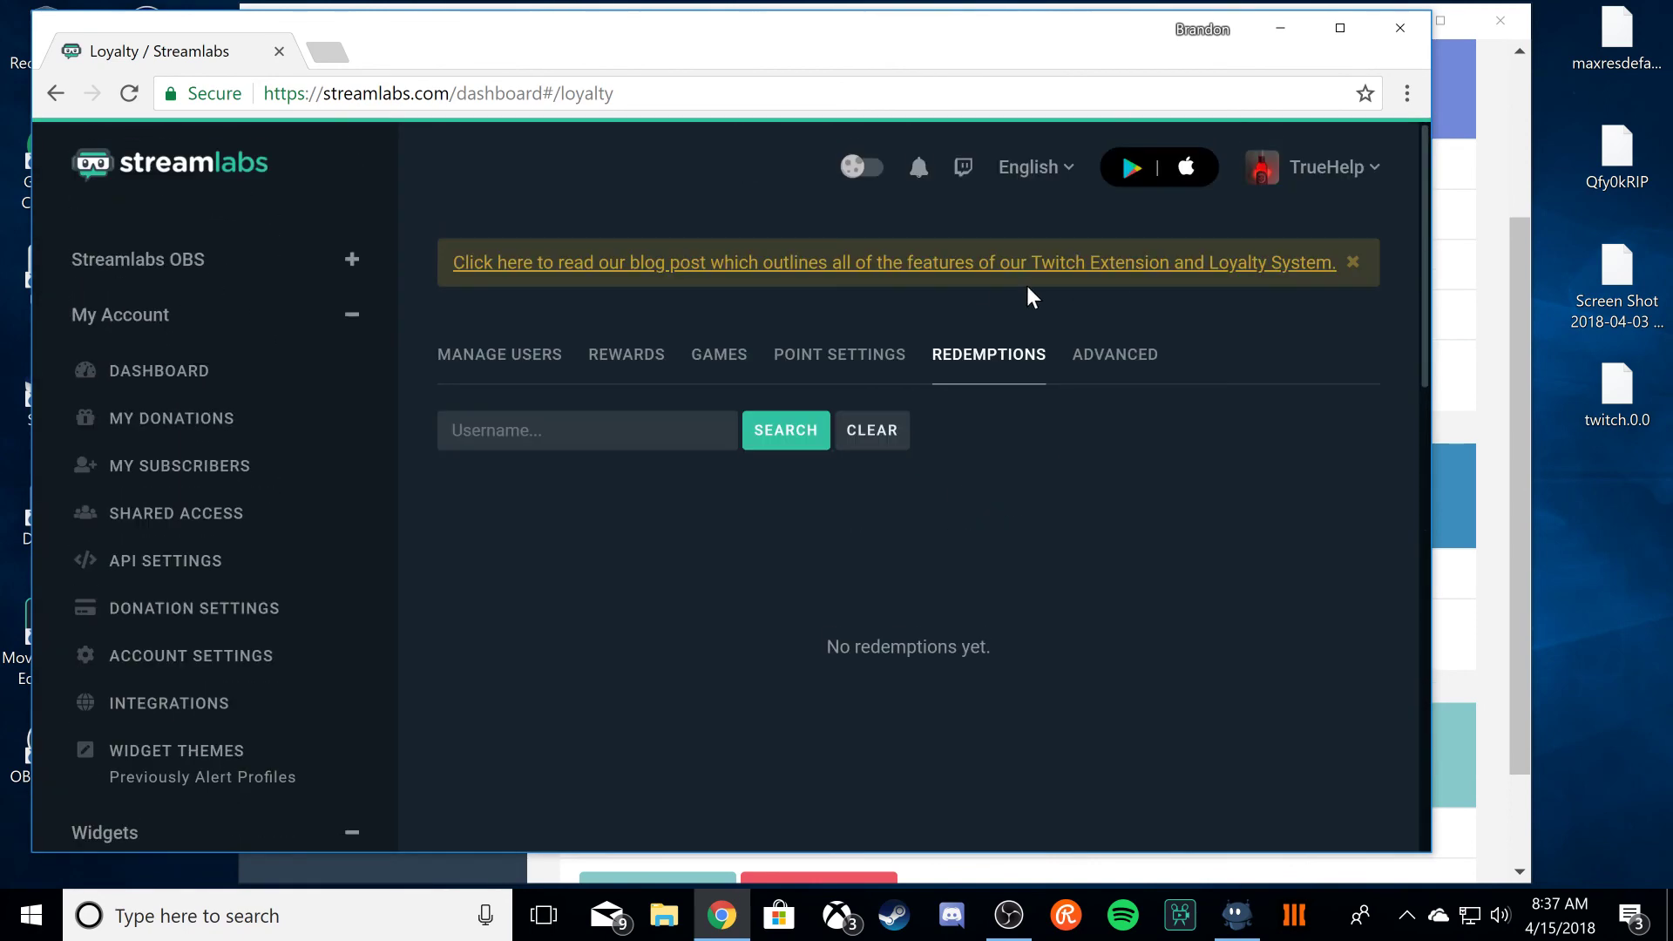
{"action": "left_click", "coordinate": [1107, 354]}
{"action": "scroll", "coordinate": [666, 475], "scroll_direction": "down", "scroll_amount": 3}
{"action": "scroll", "coordinate": [664, 484], "scroll_direction": "up", "scroll_amount": 3}
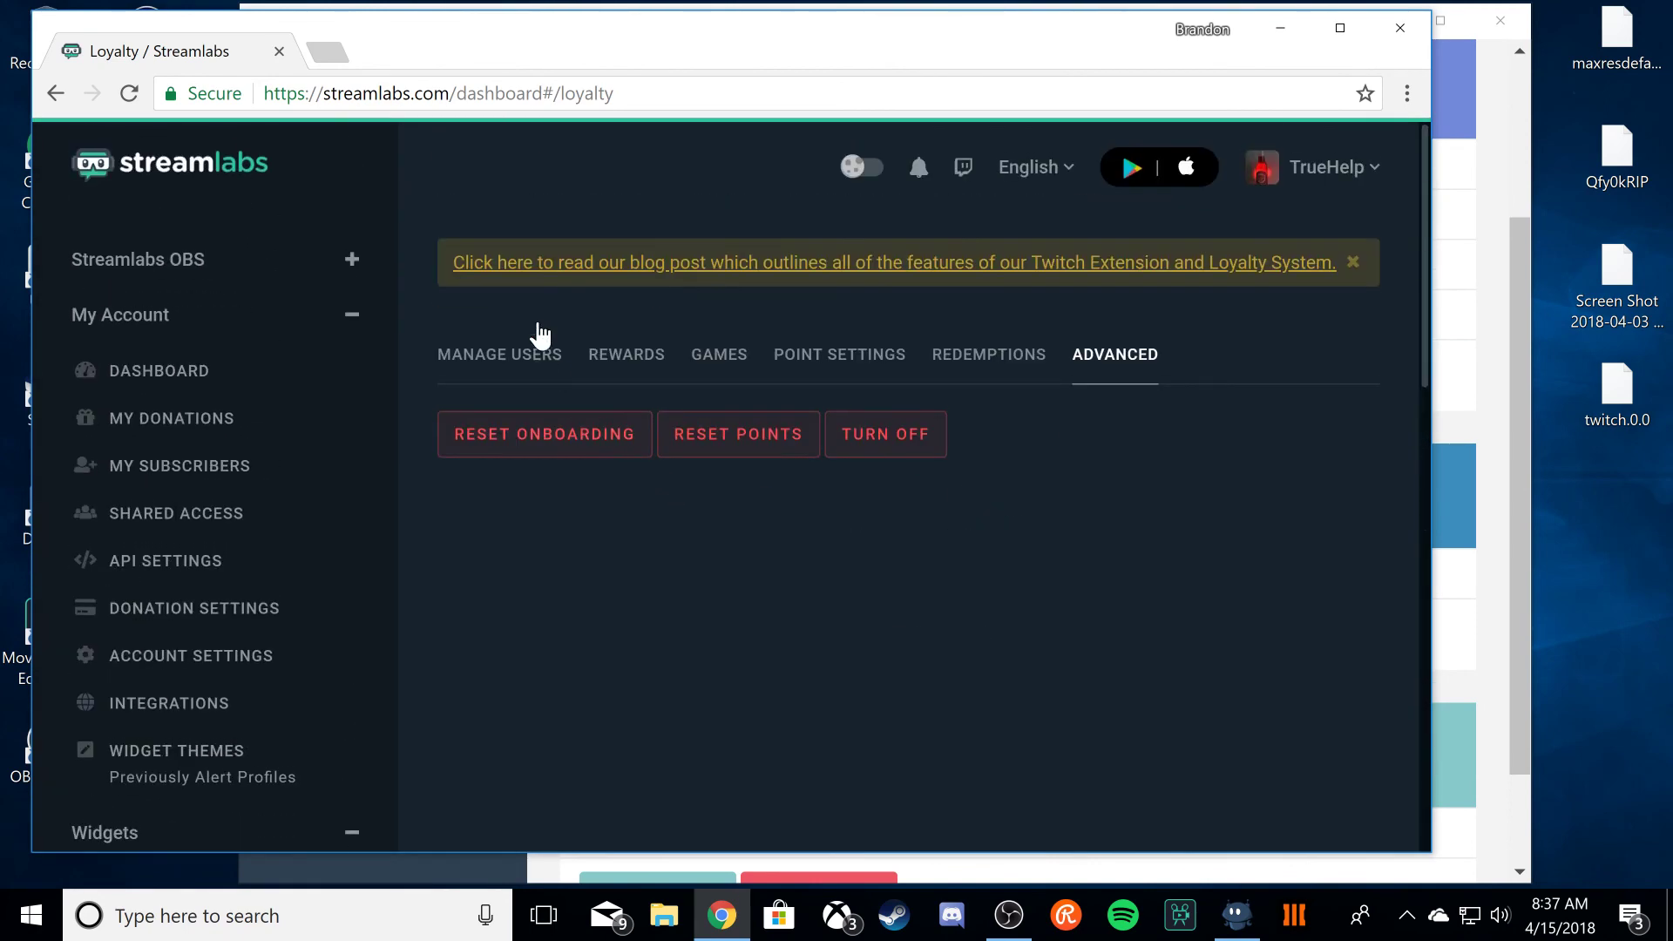
Step: Browse the Manage Users list of viewers and their point balances
{"action": "left_click", "coordinate": [511, 362]}
{"action": "scroll", "coordinate": [568, 601], "scroll_direction": "down", "scroll_amount": 6}
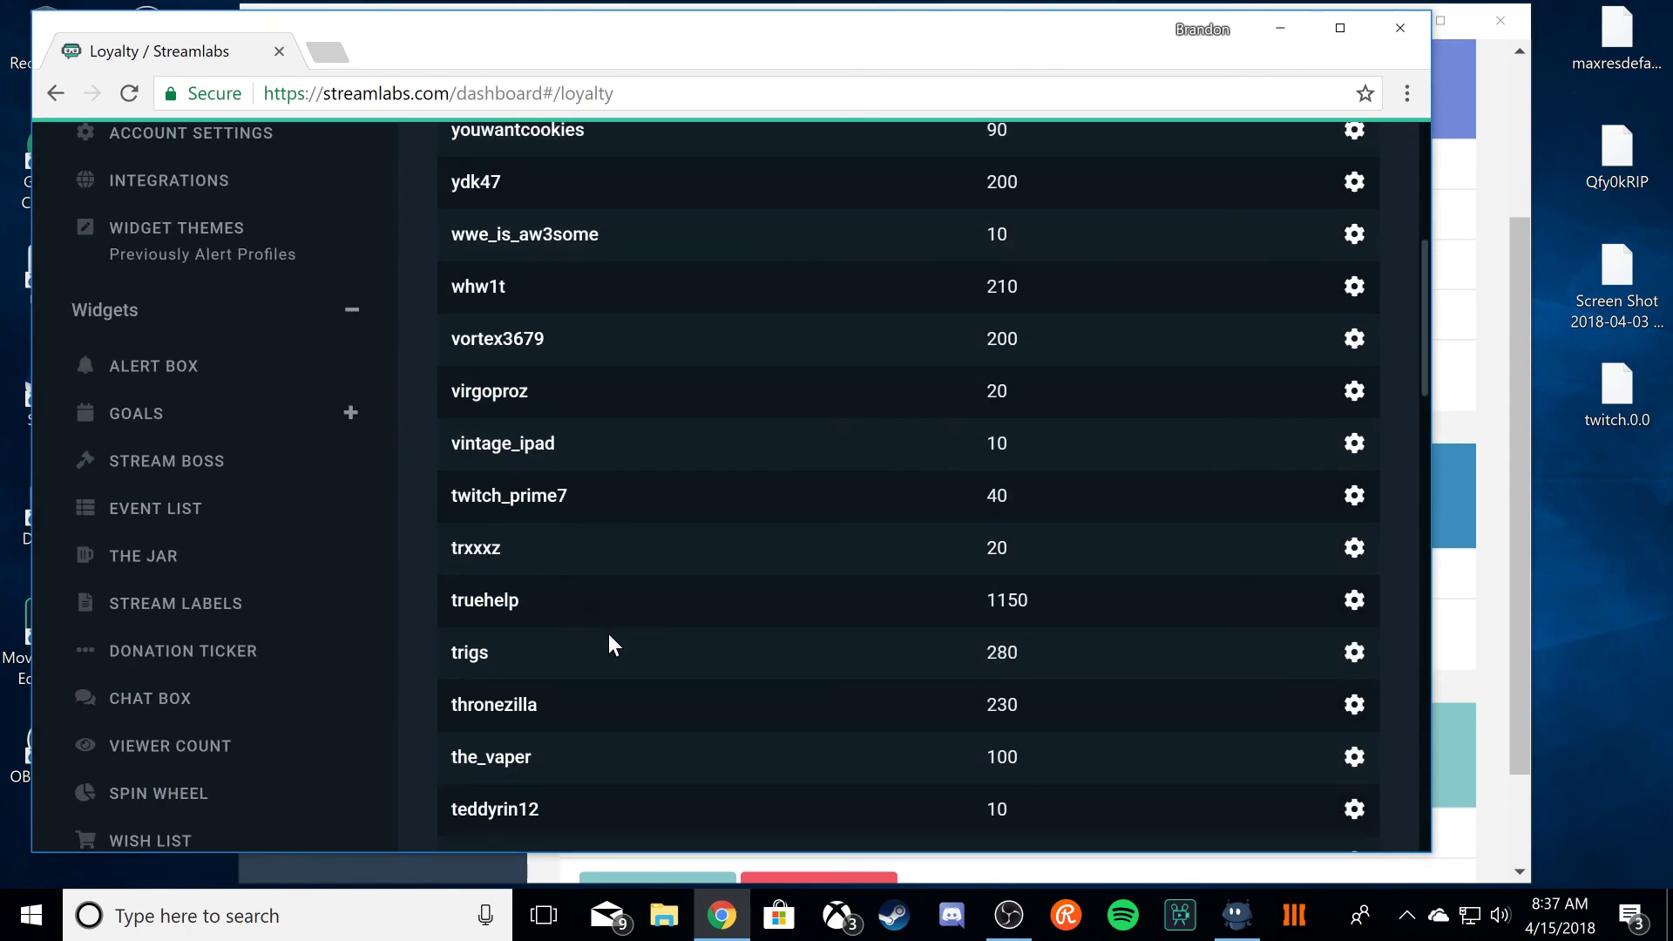
{"action": "scroll", "coordinate": [610, 645], "scroll_direction": "down", "scroll_amount": 20}
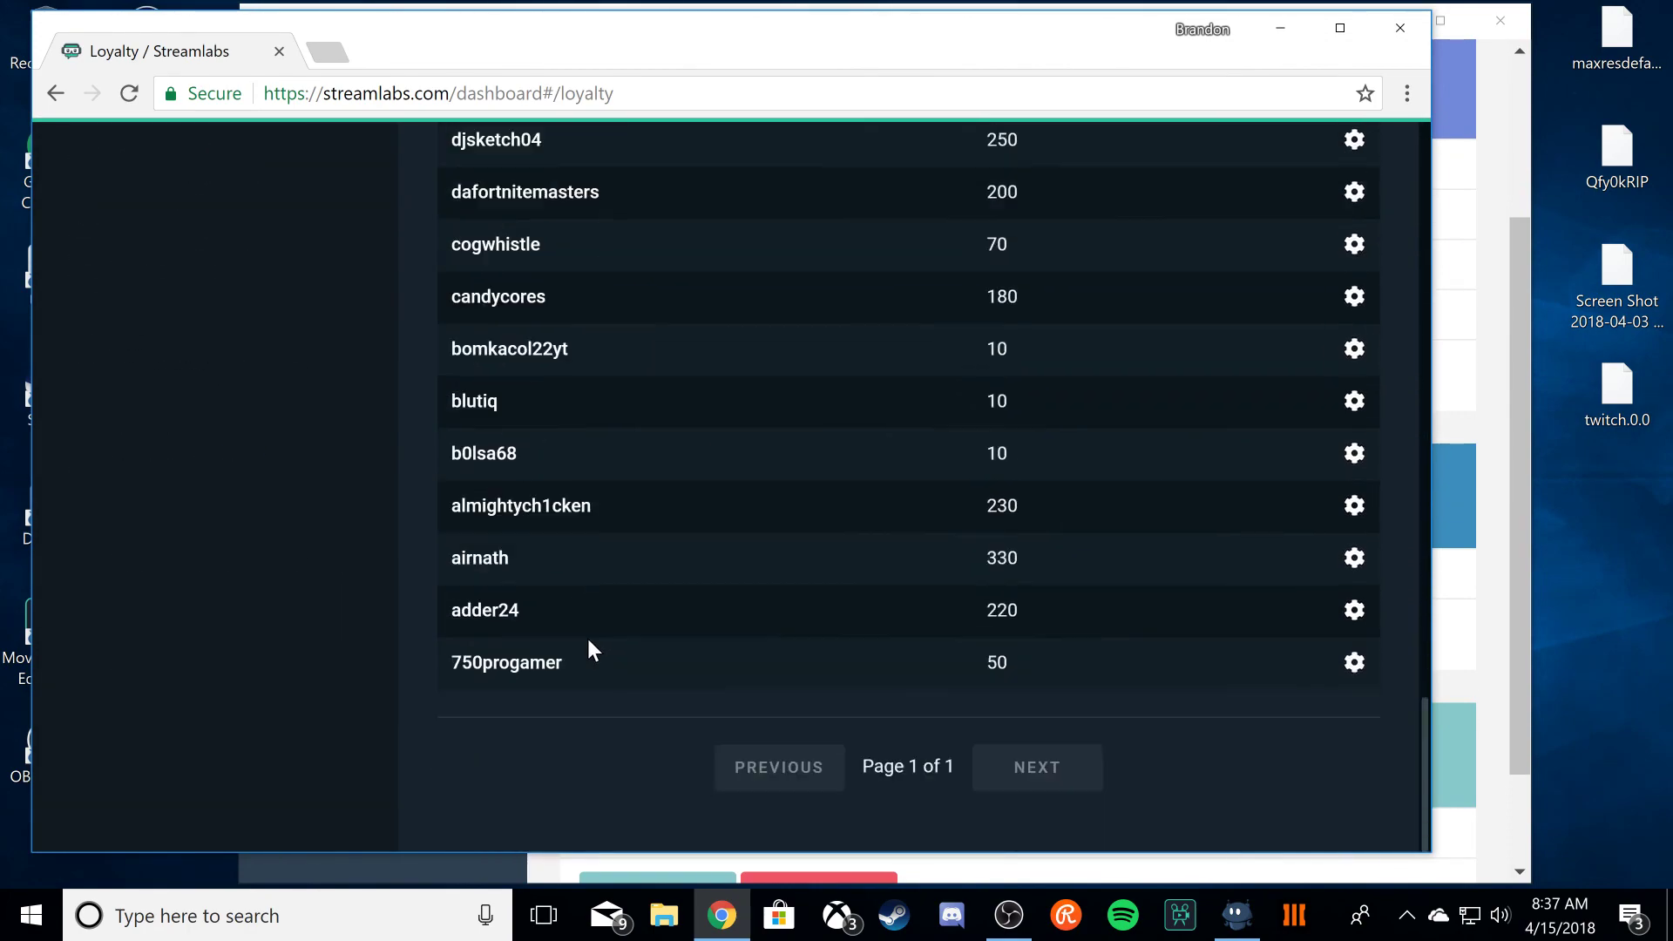
{"action": "scroll", "coordinate": [588, 636], "scroll_direction": "up", "scroll_amount": 20}
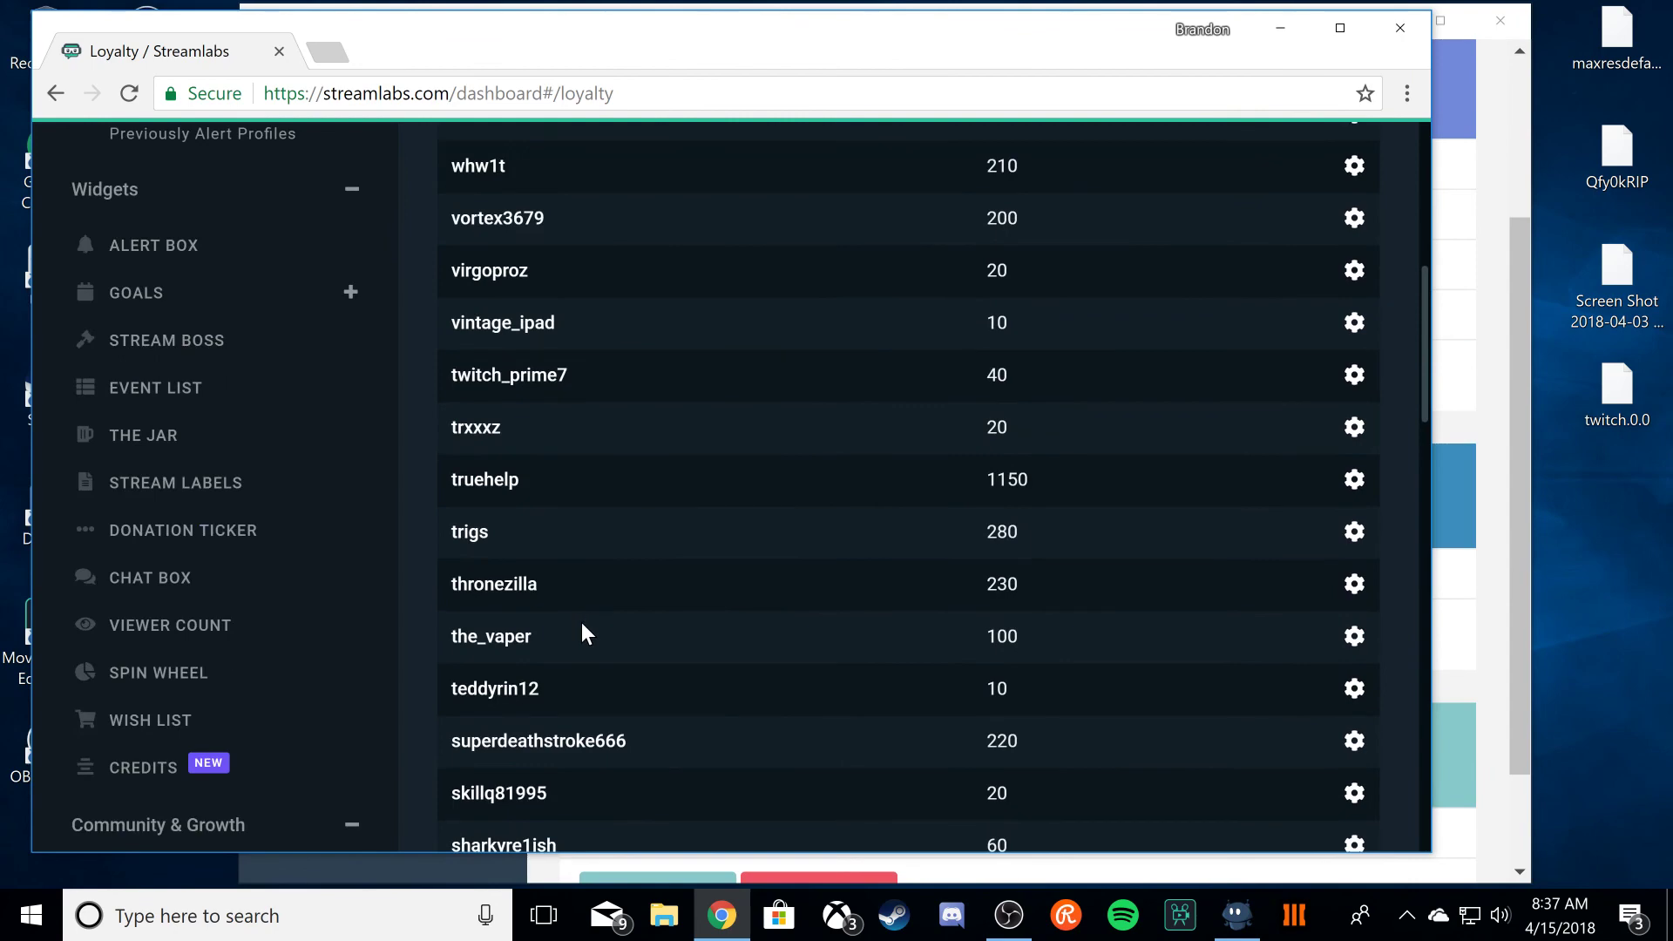
{"action": "scroll", "coordinate": [582, 620], "scroll_direction": "up", "scroll_amount": 7}
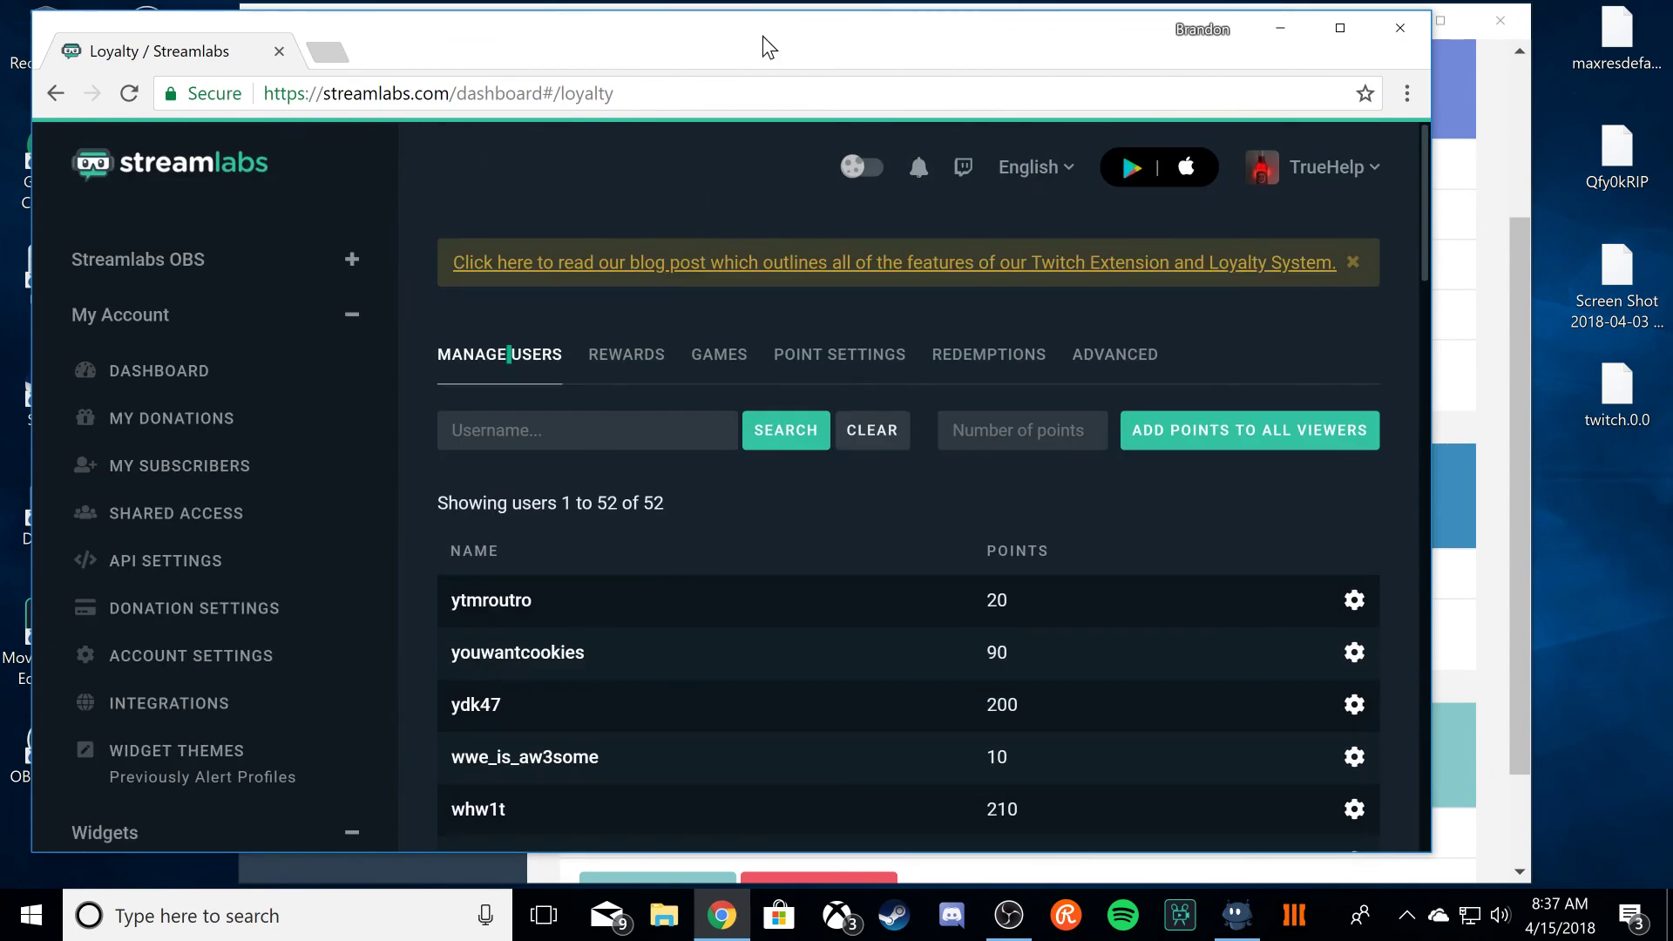
Step: Close the Streamlabs browser window to return to Nightbot's Integrations page
{"action": "left_click_drag", "start_coordinate": [735, 52], "coordinate": [802, 52]}
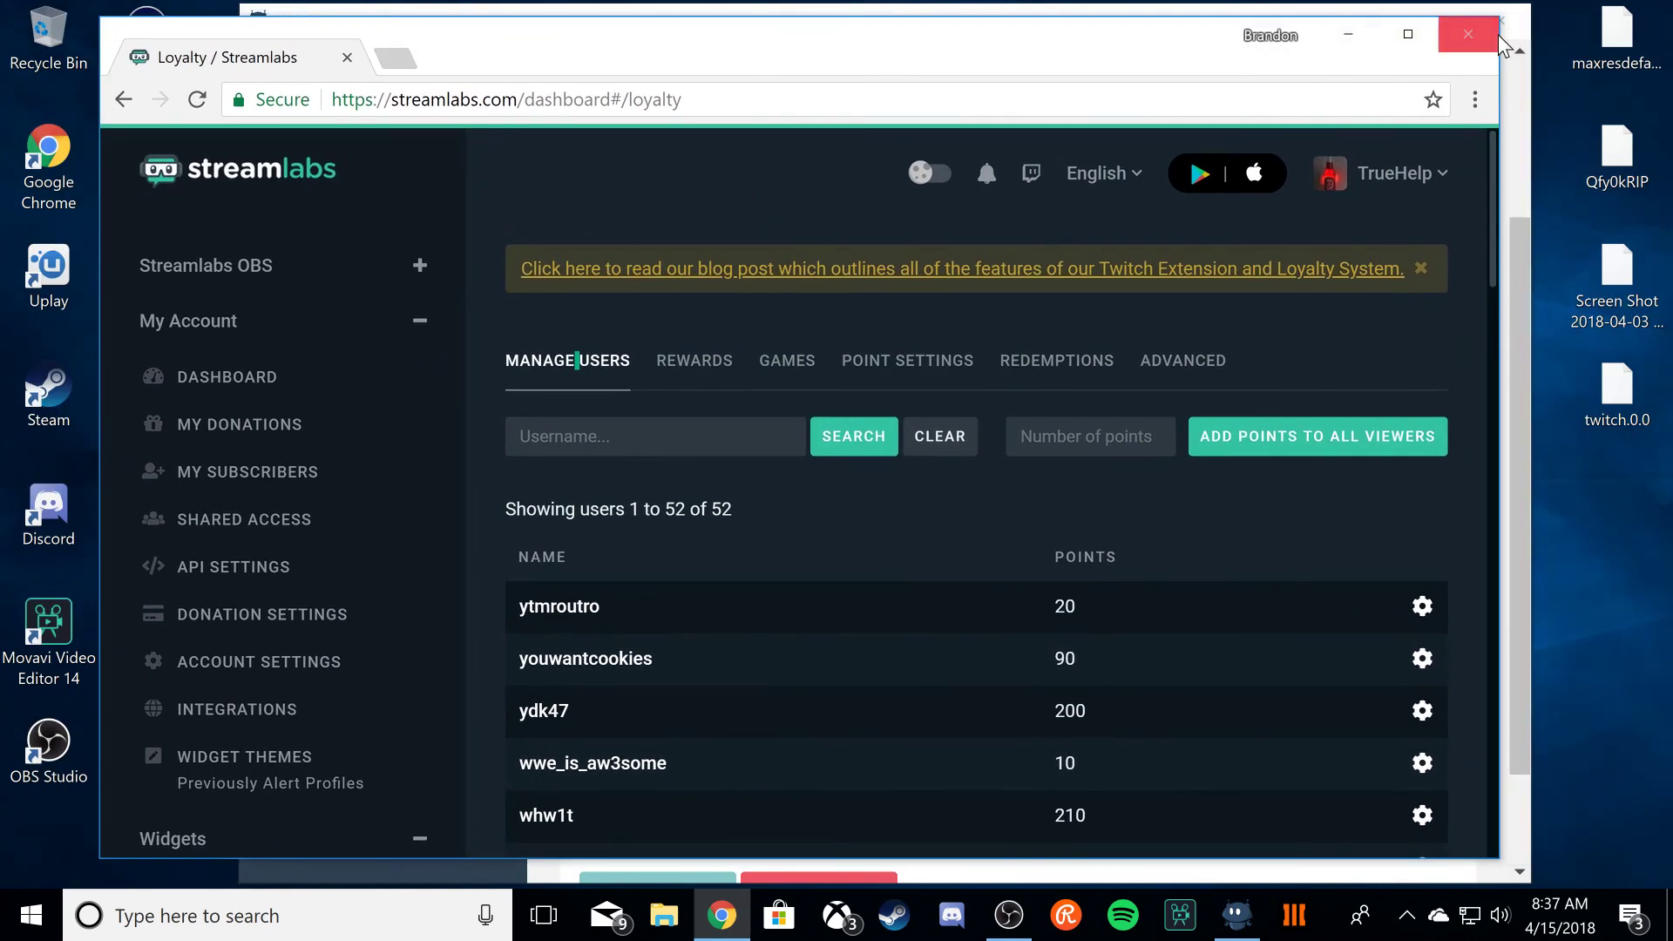
{"action": "left_click", "coordinate": [1481, 30]}
{"action": "scroll", "coordinate": [804, 523], "scroll_direction": "up", "scroll_amount": 3}
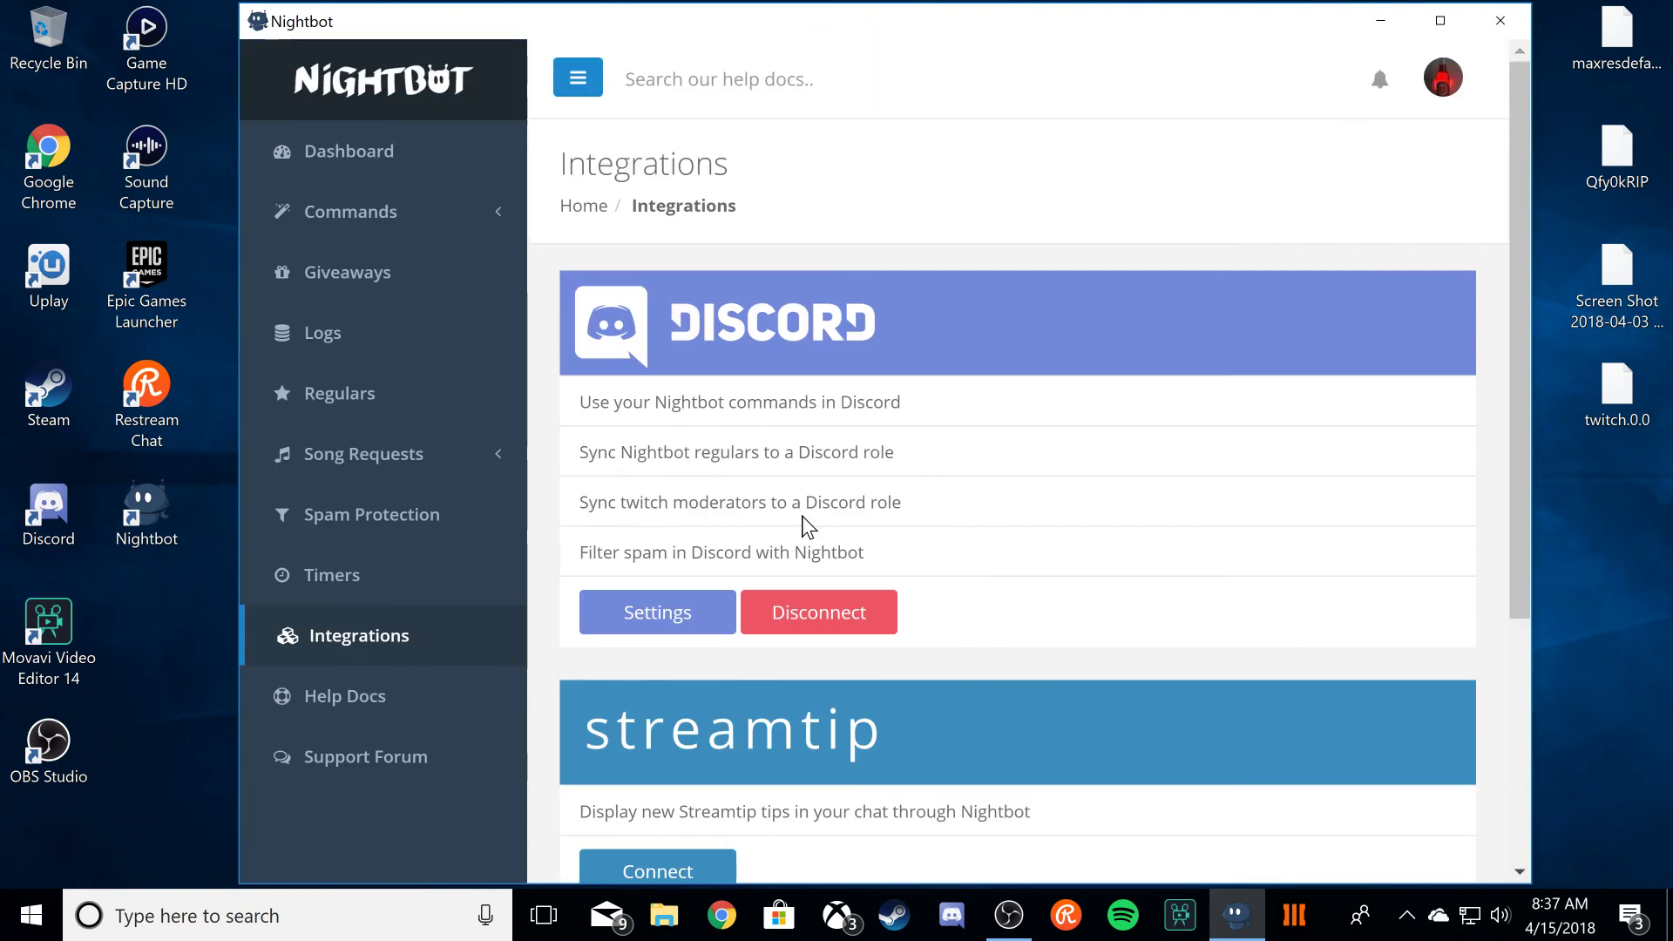